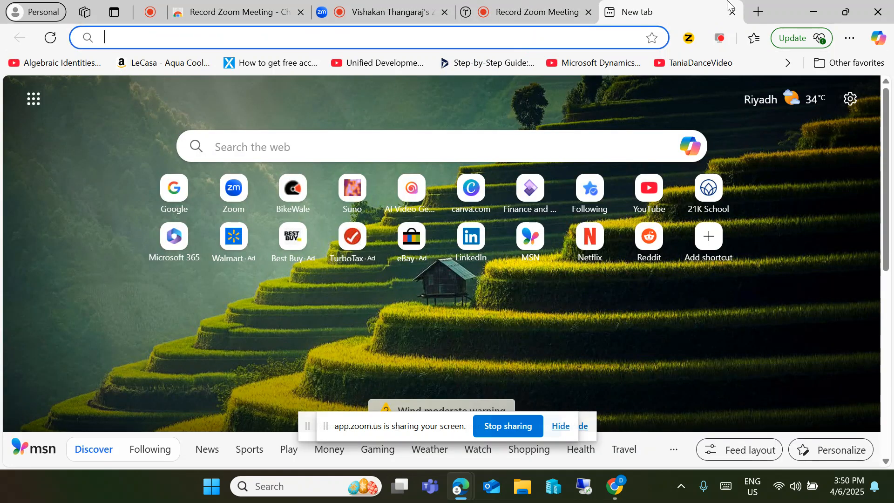
- Close the two Record Zoom Meeting tabs in Edge and bring up the Windows Start menu
left_click(589, 11)
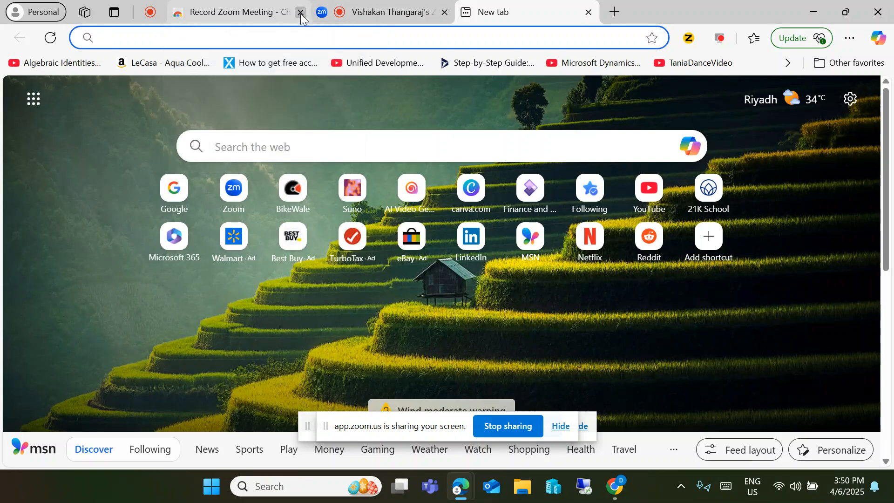
left_click(300, 13)
left_click(136, 33)
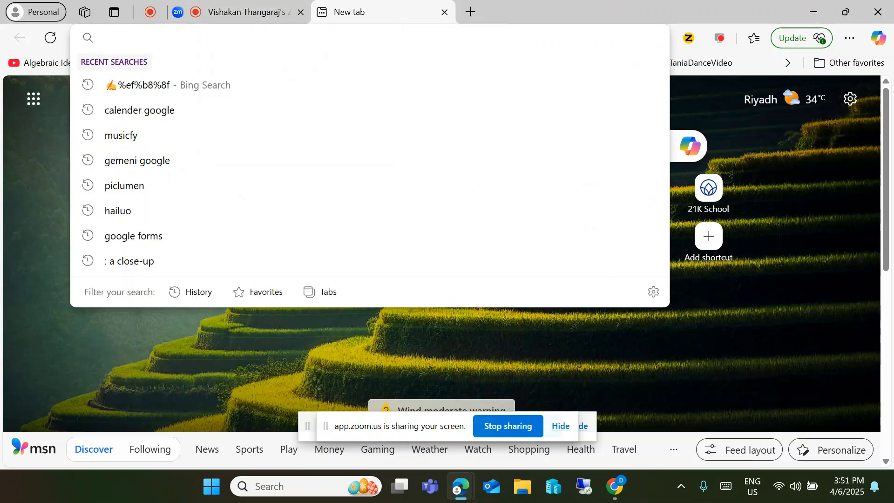
left_click(214, 497)
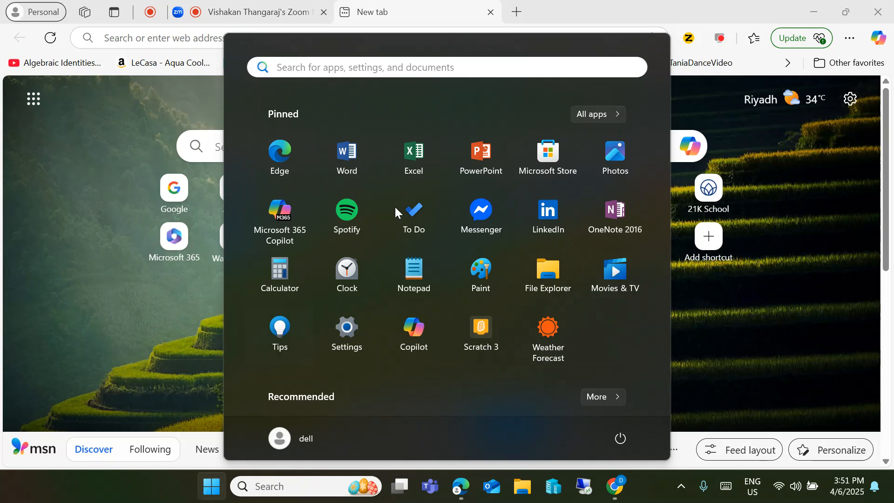
- Launch Microsoft Edge from the M section of the All apps alphabetical index
left_click(589, 115)
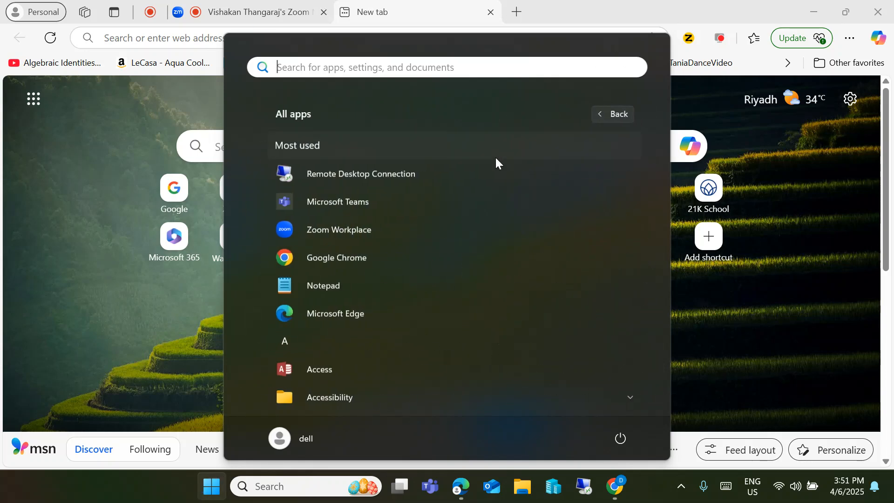
left_click(298, 147)
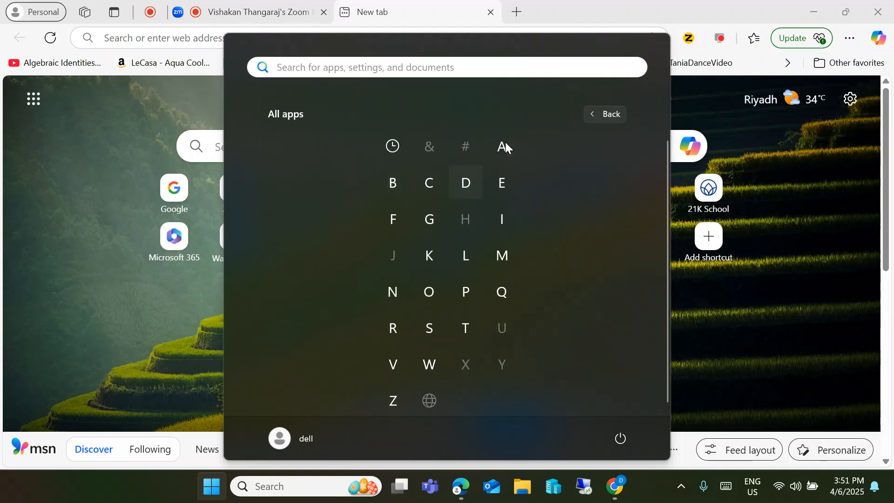
left_click(499, 184)
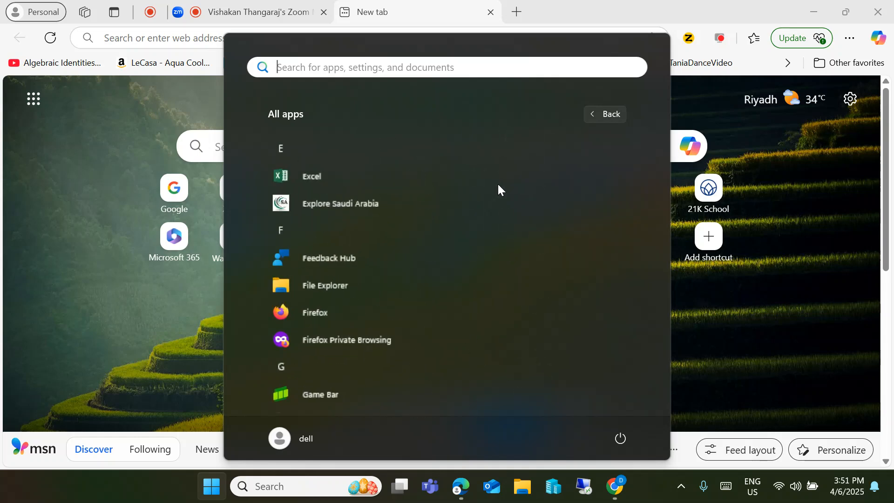
left_click(597, 114)
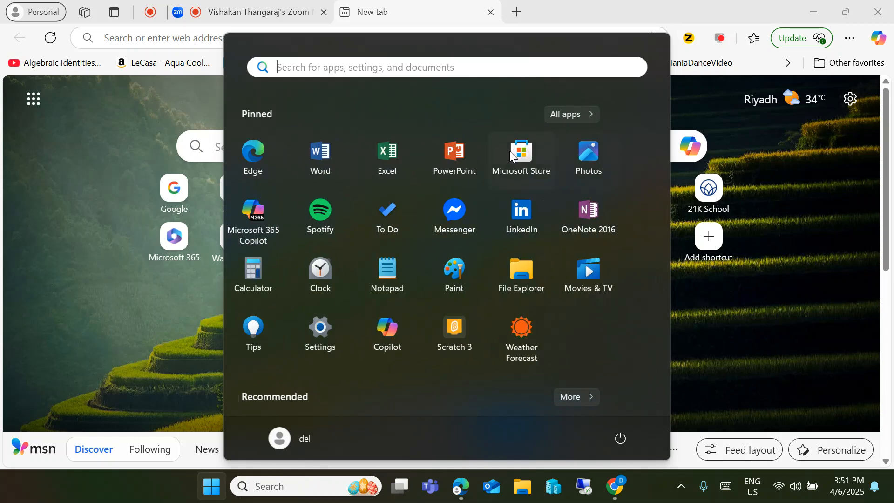
left_click(585, 111)
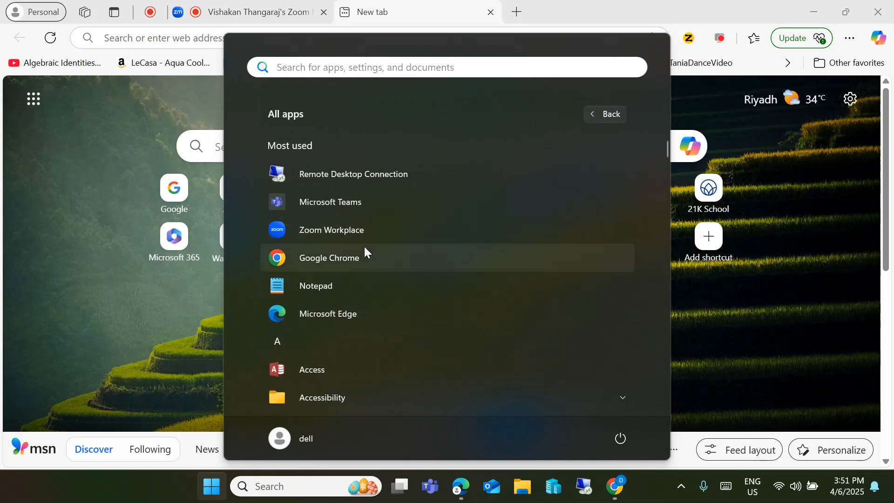
left_click(353, 144)
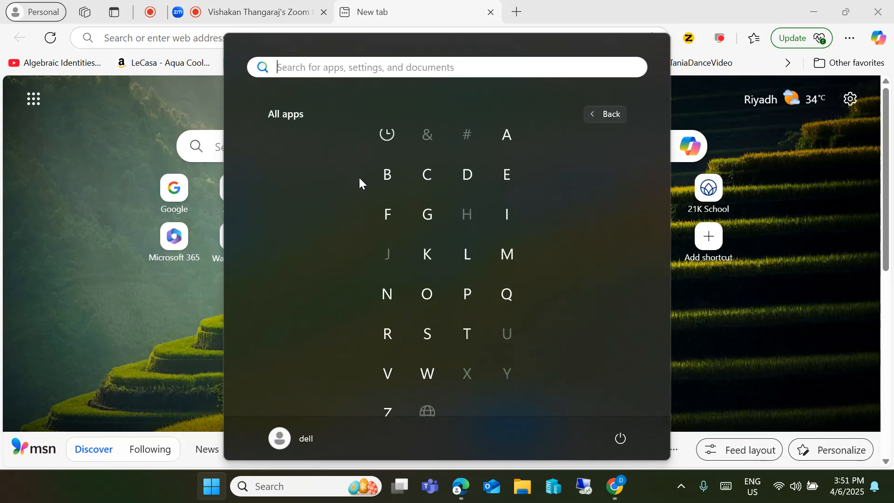
left_click(508, 254)
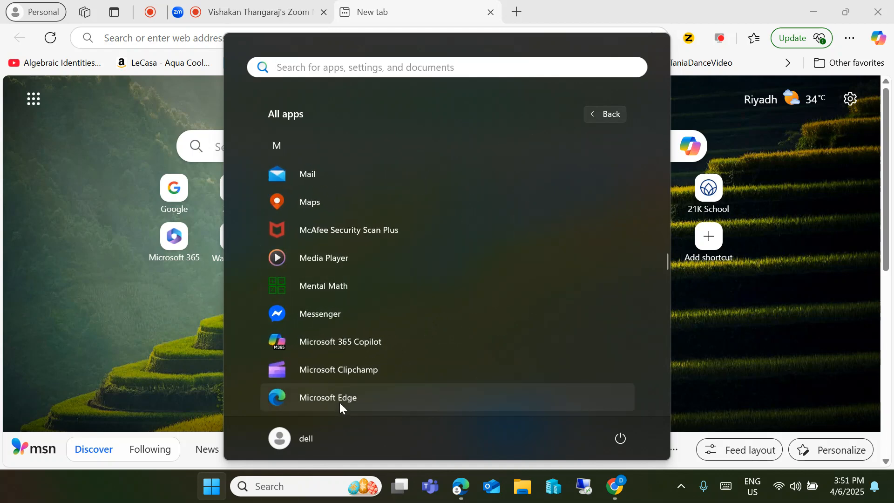
left_click(369, 397)
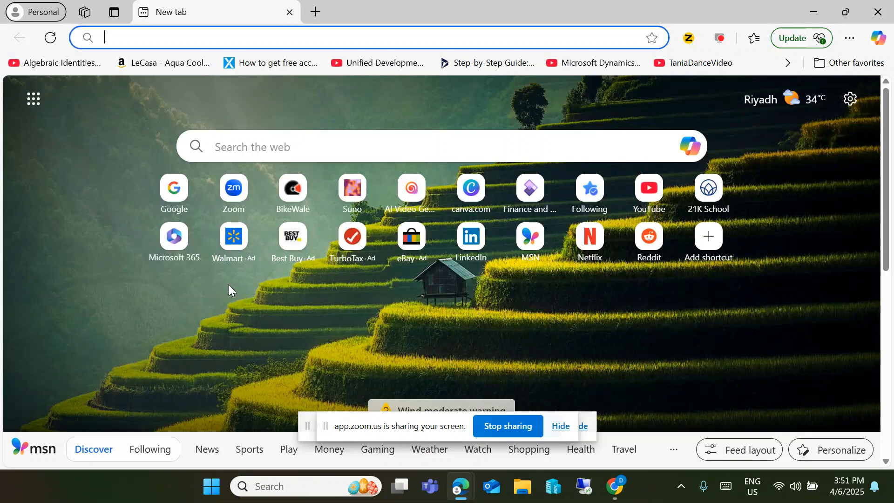
- Load forms.google.com in Edge's address bar
type("f")
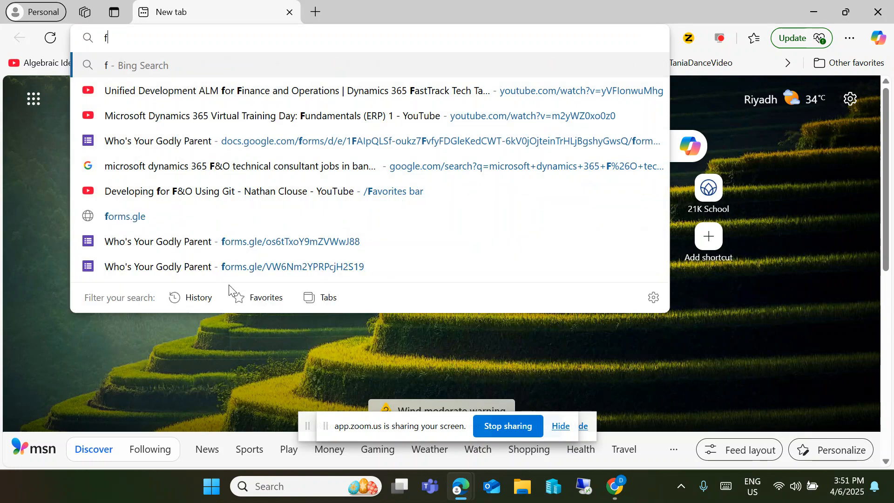
type("orm")
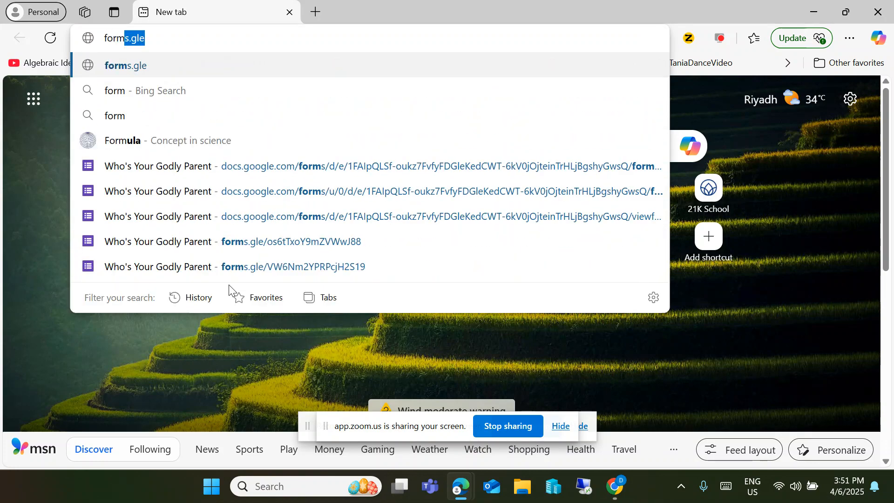
type("s.goo")
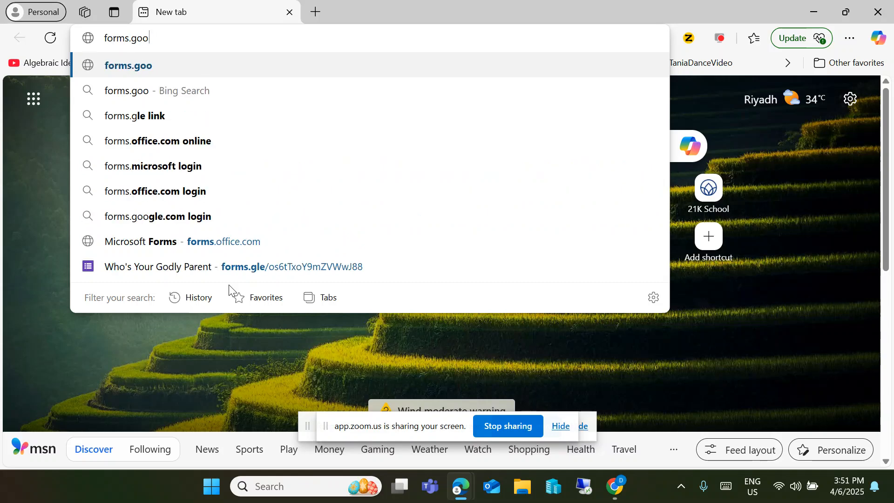
type("gle.com")
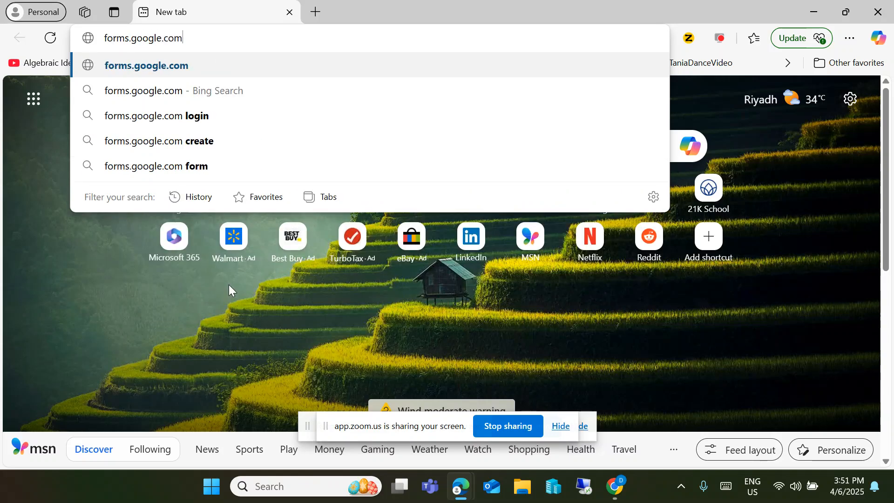
key("Return")
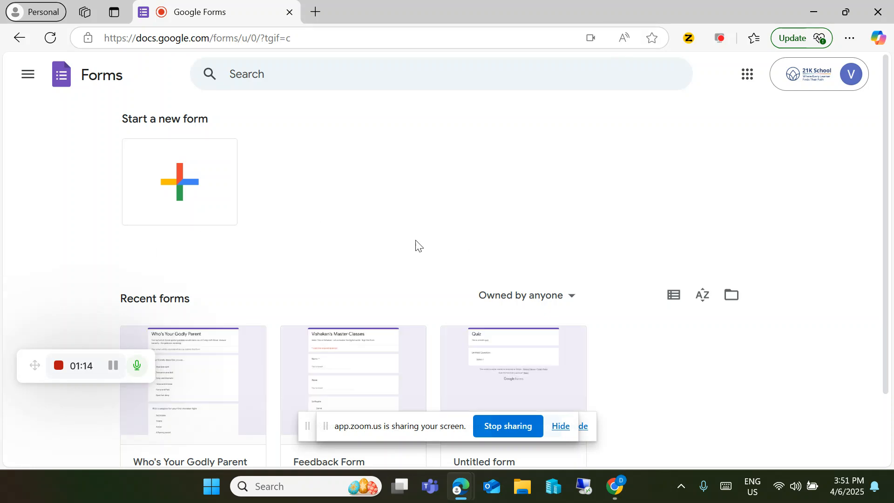
- Create a blank form from the '+' tile under Start a new form
scroll(280, 223, "down", 3)
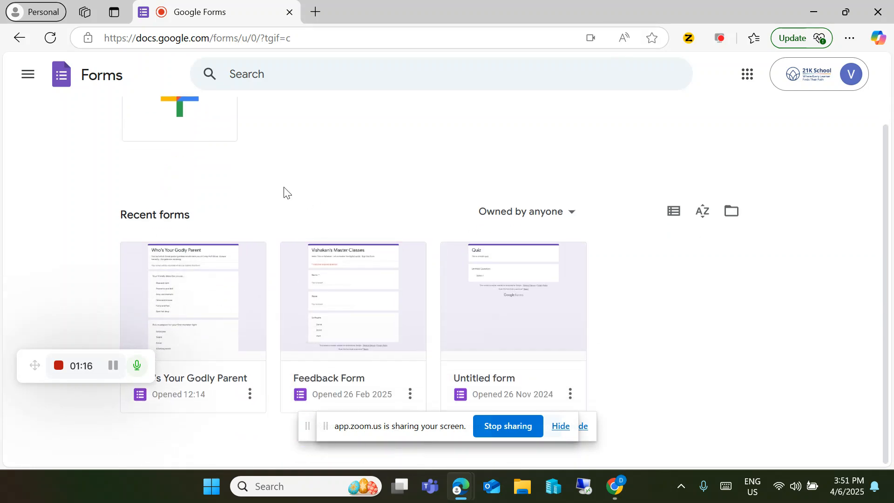
scroll(285, 191, "up", 3)
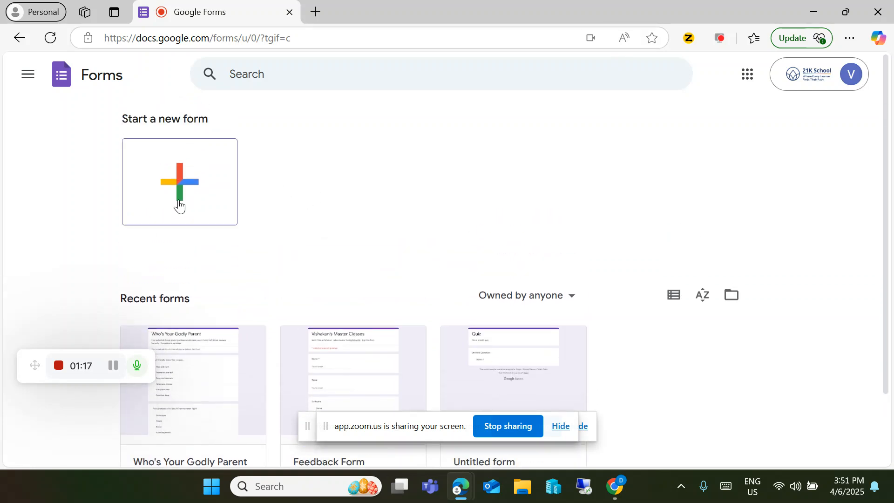
left_click(169, 175)
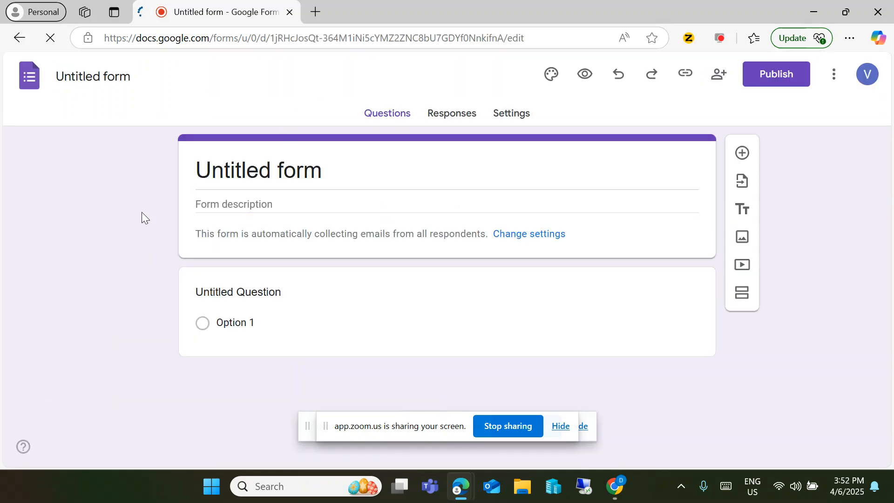
- Replace the 'Untitled form' title with 'Customer Feedback Form'
left_click(385, 166)
left_click_drag(394, 166, 1, 106)
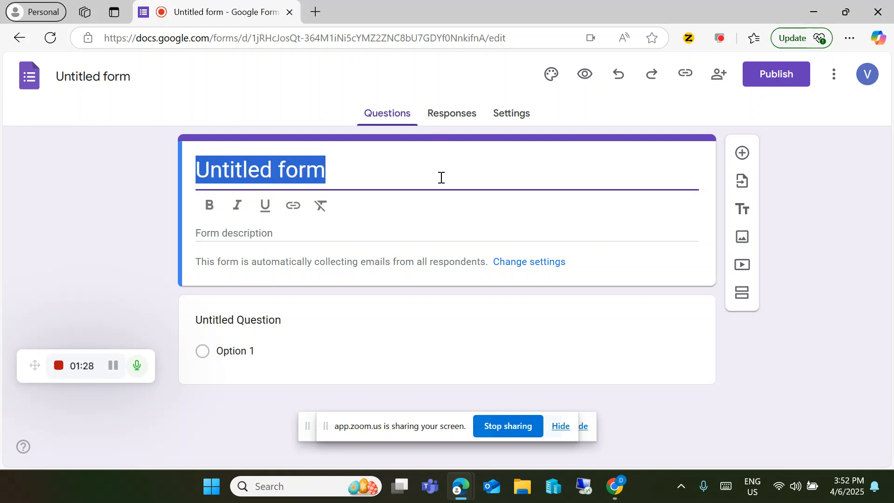
key("BackSpace")
type("Cust")
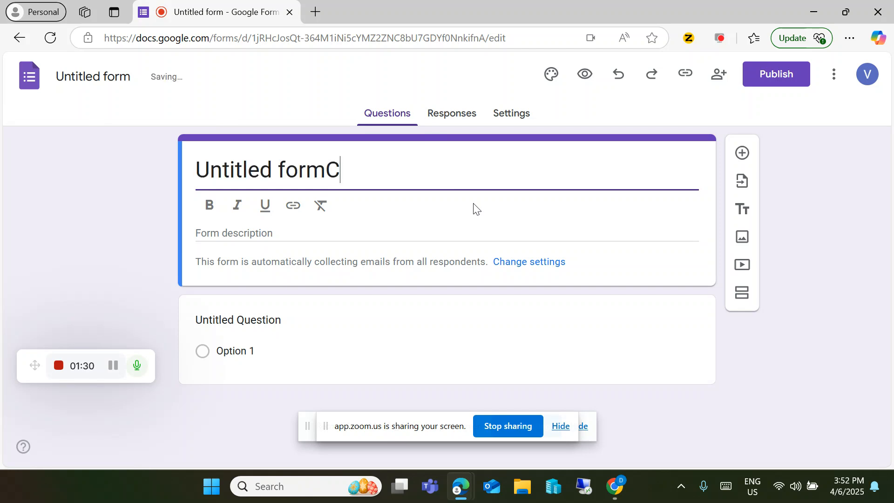
key("BackSpace")
key("BackSpace")
key("BackSpace")
key("BackSpace")
key("BackSpace")
key("BackSpace")
key("BackSpace")
key("BackSpace")
key("BackSpace")
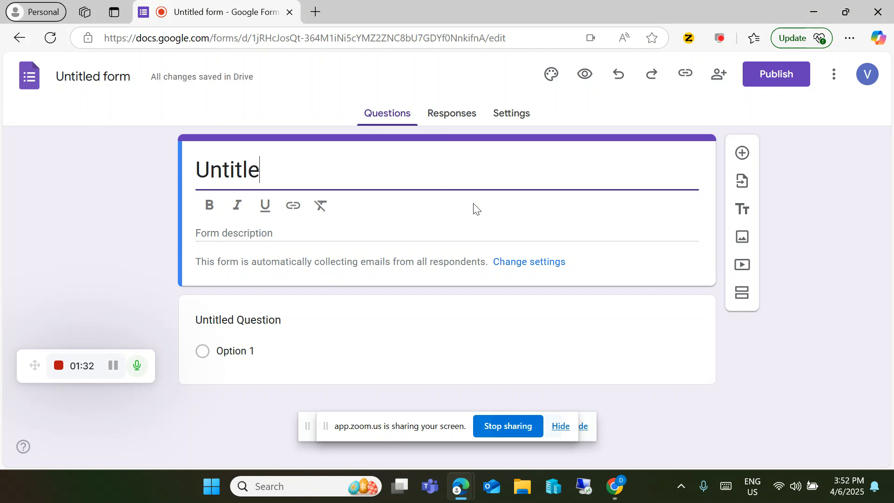
type("Cu")
key("BackSpace")
key("ctrl+a")
type("C")
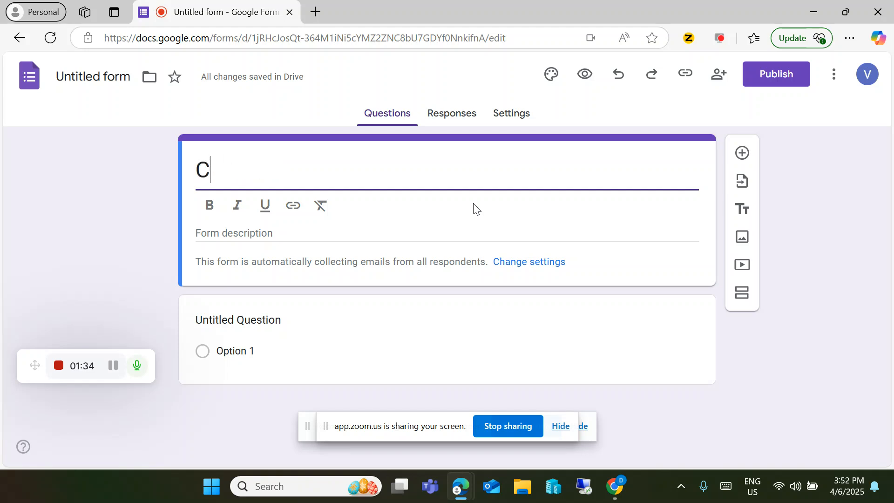
type("ustome")
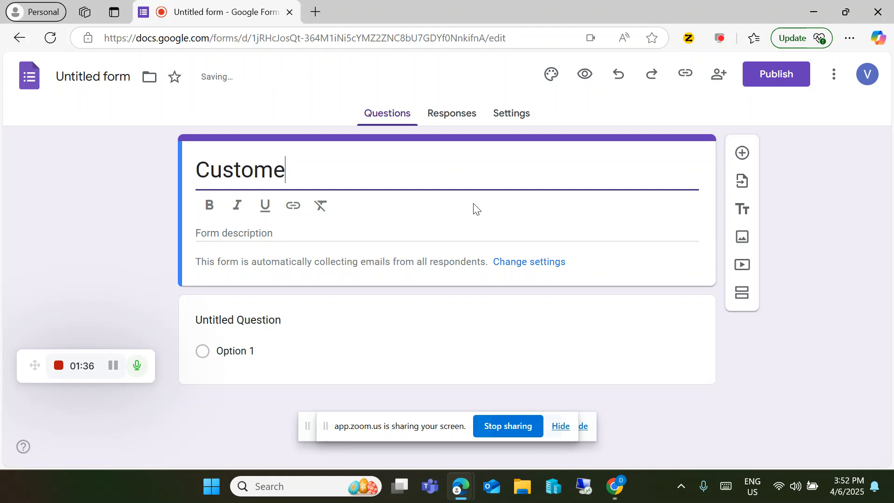
type("r Feedbac")
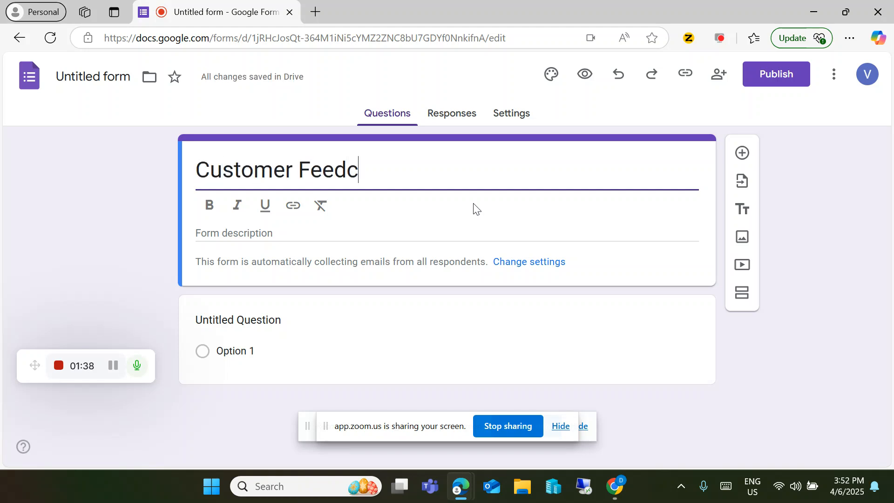
key("BackSpace")
type("back")
key("BackSpace")
type("ck ")
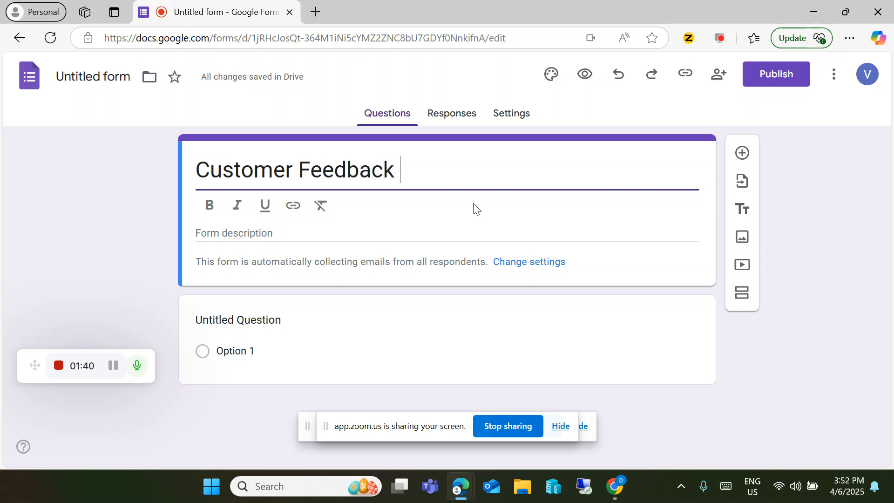
type("Form")
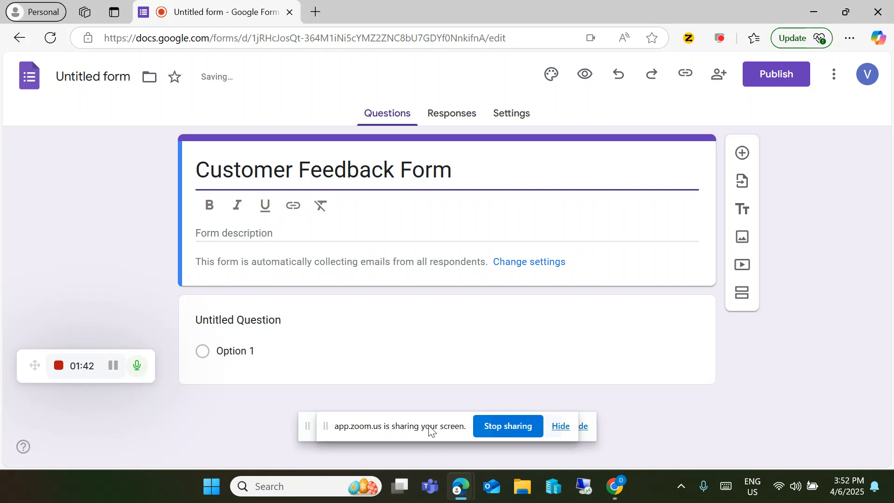
- Rename the first question from 'Untitled Question' to 'You Name'
left_click(241, 315)
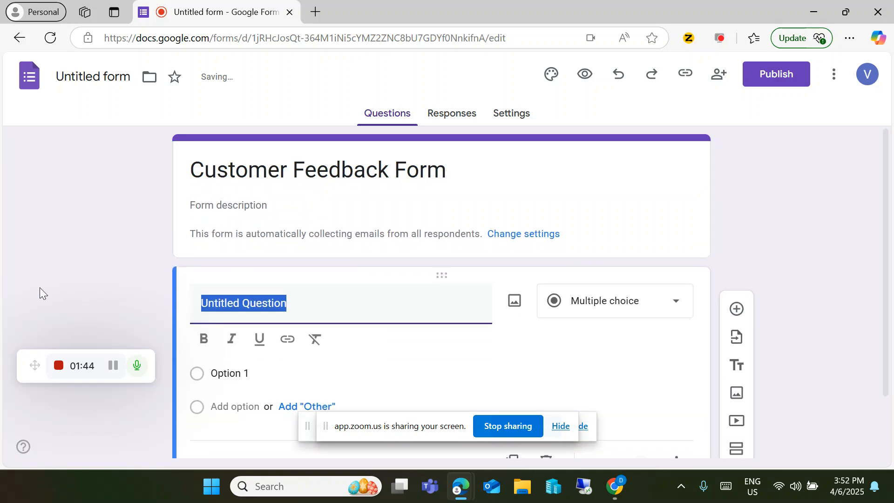
key("BackSpace")
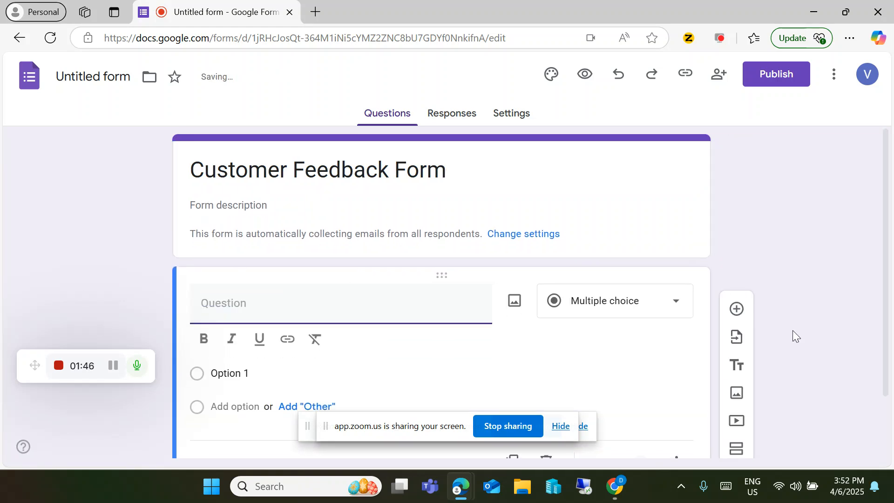
type("You Name")
scroll(666, 302, "down", 1)
- Change the You Name question type to Short answer
left_click(627, 238)
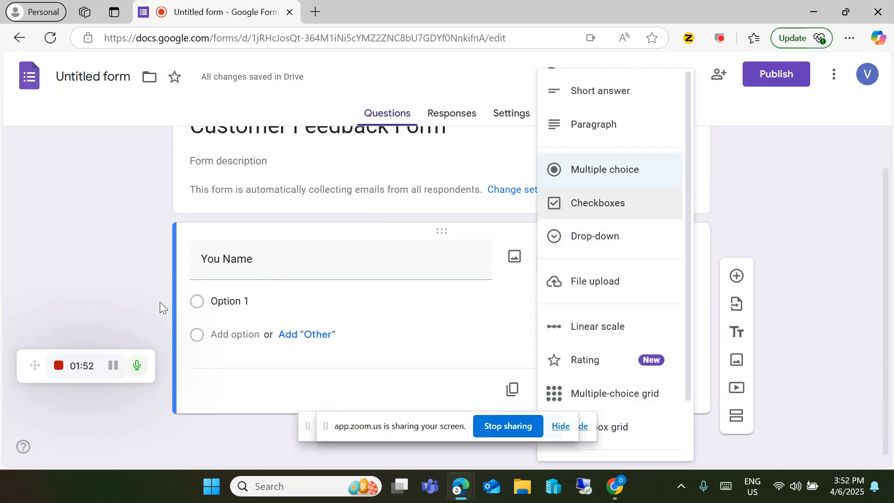
left_click(335, 263)
left_click(620, 263)
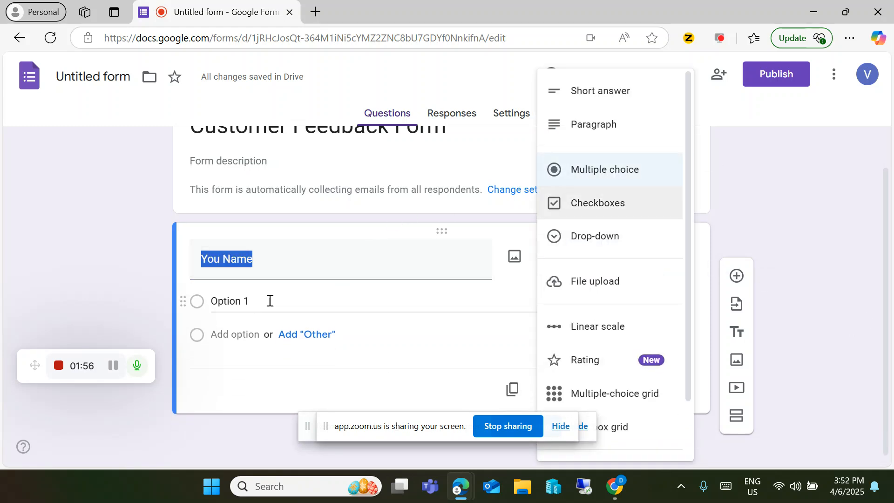
left_click(269, 301)
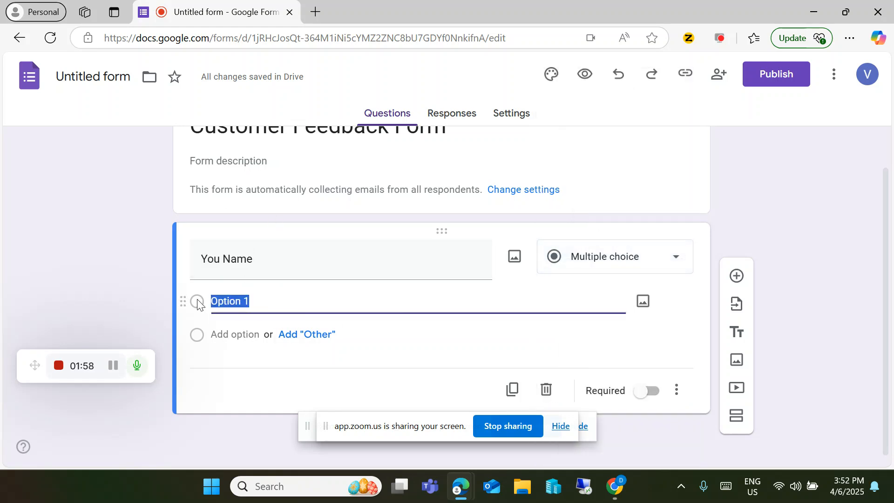
left_click(248, 297)
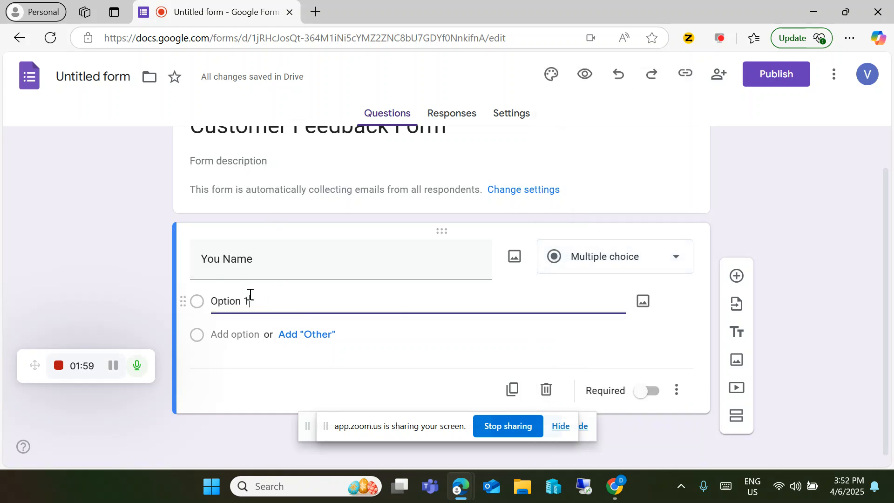
left_click(625, 266)
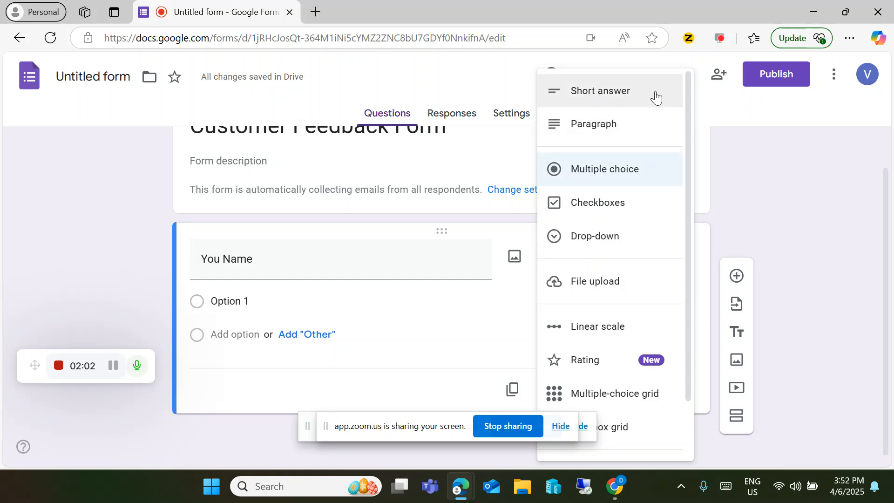
left_click(720, 230)
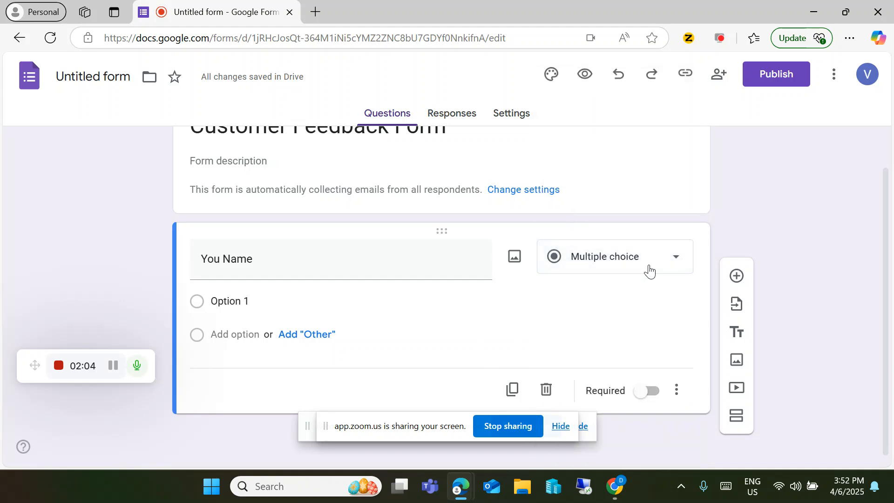
left_click(647, 270)
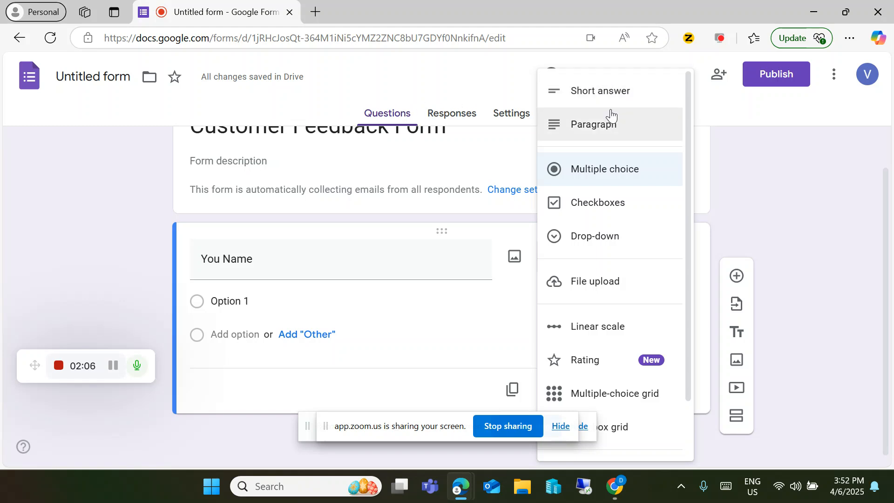
left_click(643, 88)
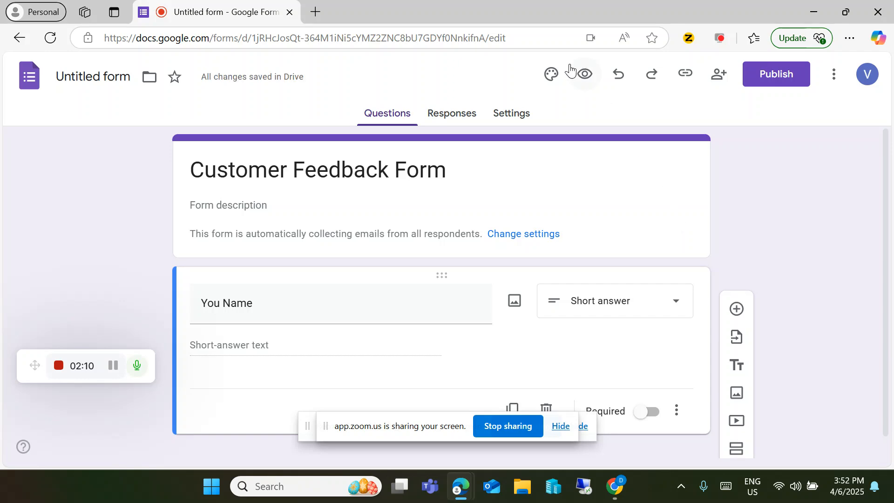
- Preview the form and tick the box to record the respondent's email
left_click(584, 73)
scroll(349, 323, "down", 2)
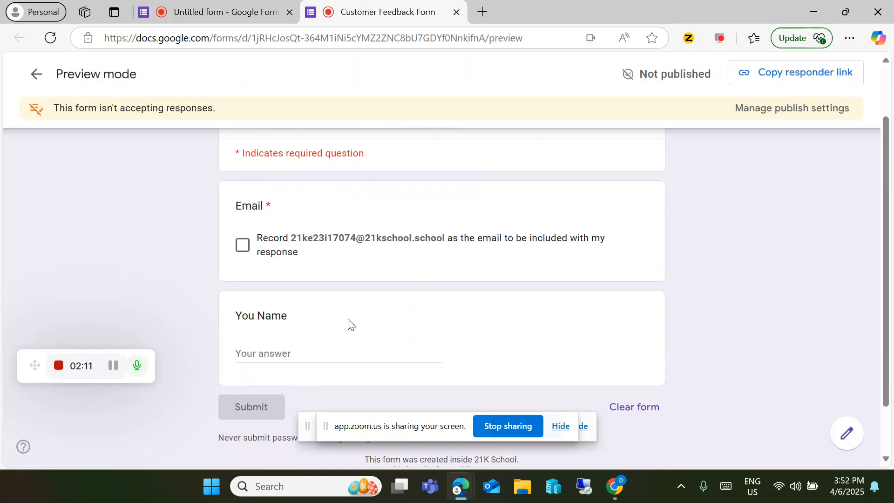
scroll(275, 216, "up", 1)
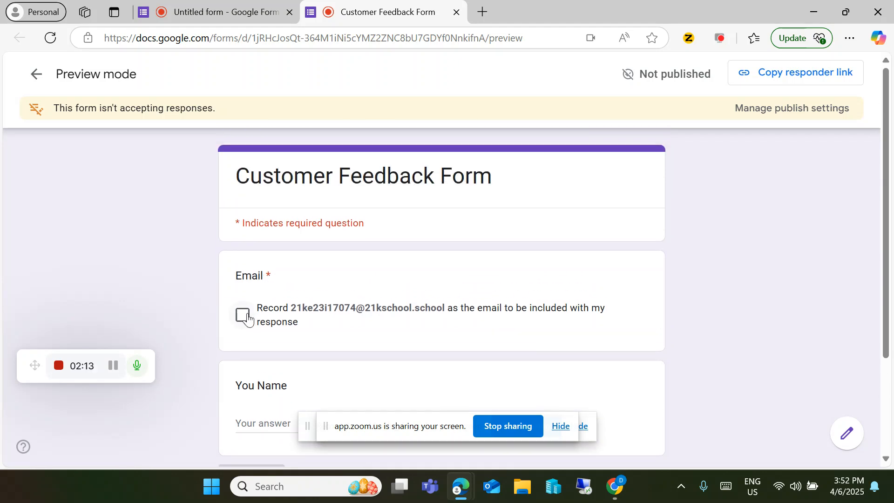
left_click(257, 315)
scroll(393, 278, "down", 3)
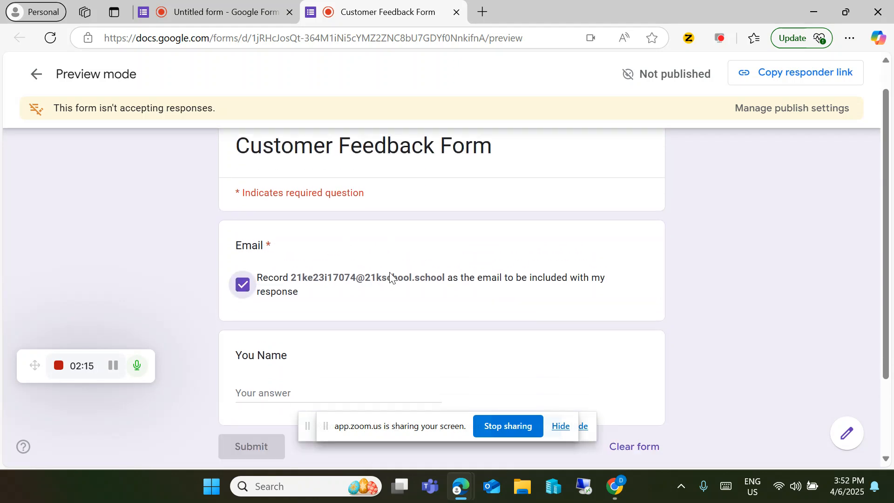
- Enter a test name in the You Name answer and return to the editor
left_click(254, 291)
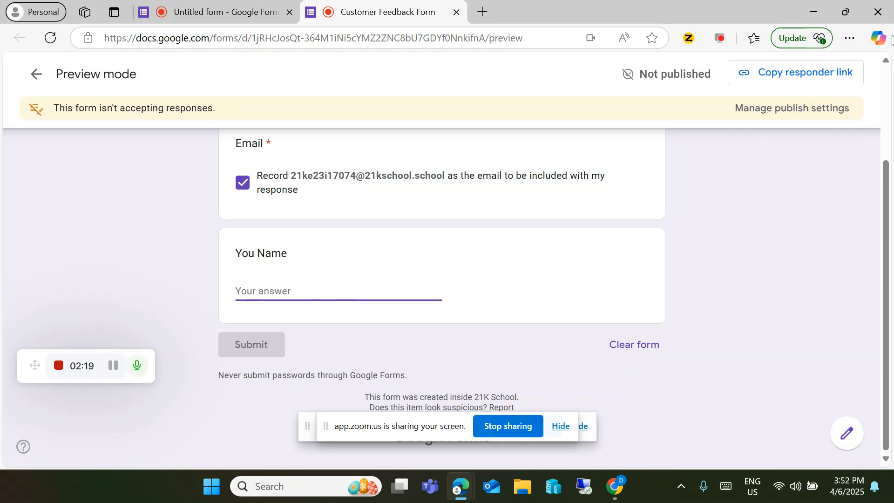
type("Jhon")
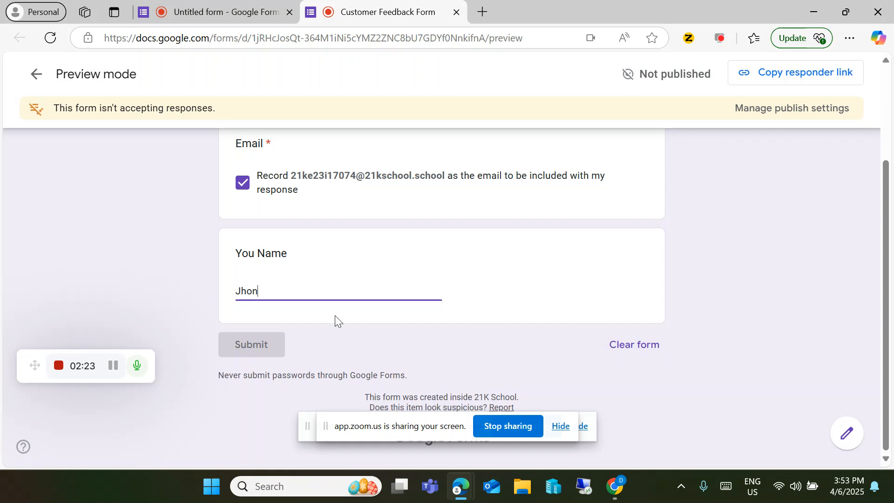
left_click(180, 342)
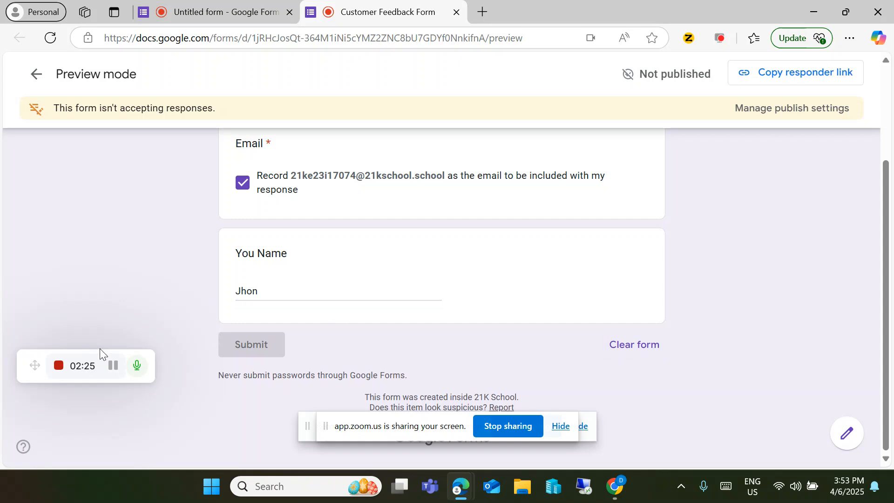
left_click(36, 82)
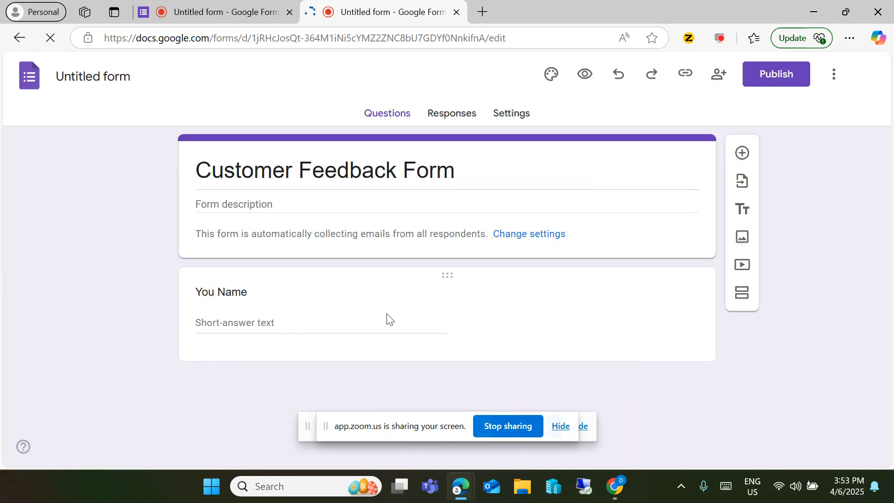
- Add a short-answer question titled 'Contact Info (Mobile Number)' under You Name
left_click(207, 321)
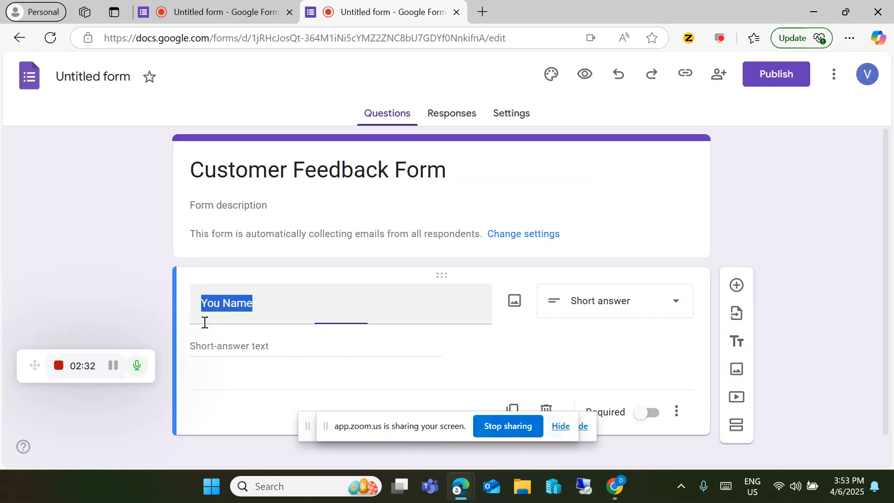
left_click(824, 255)
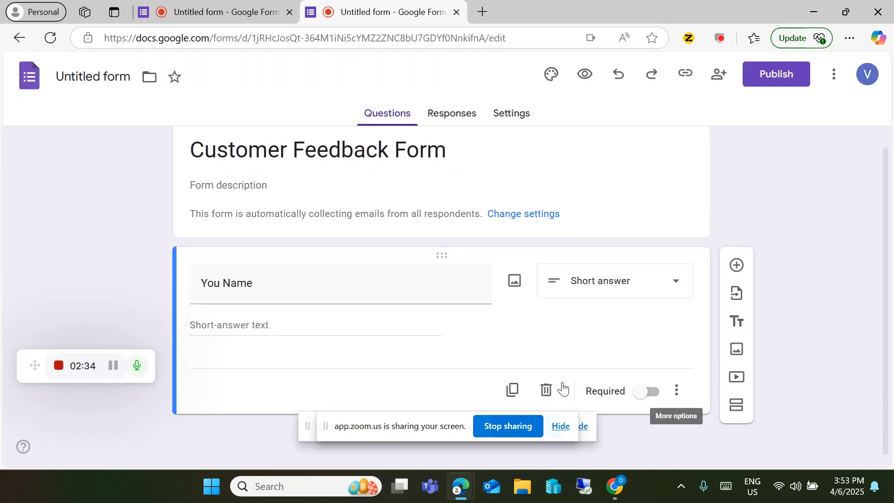
scroll(516, 161, "up", 1)
scroll(474, 322, "down", 1)
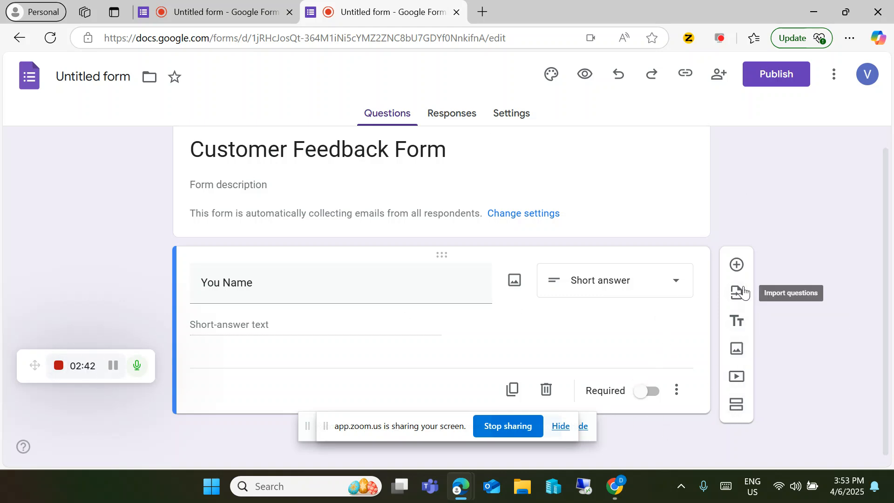
left_click(737, 266)
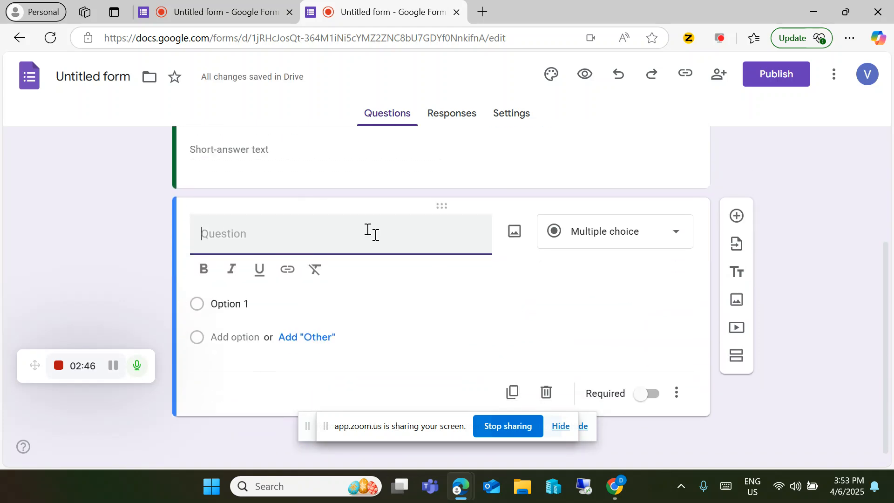
type("Contact")
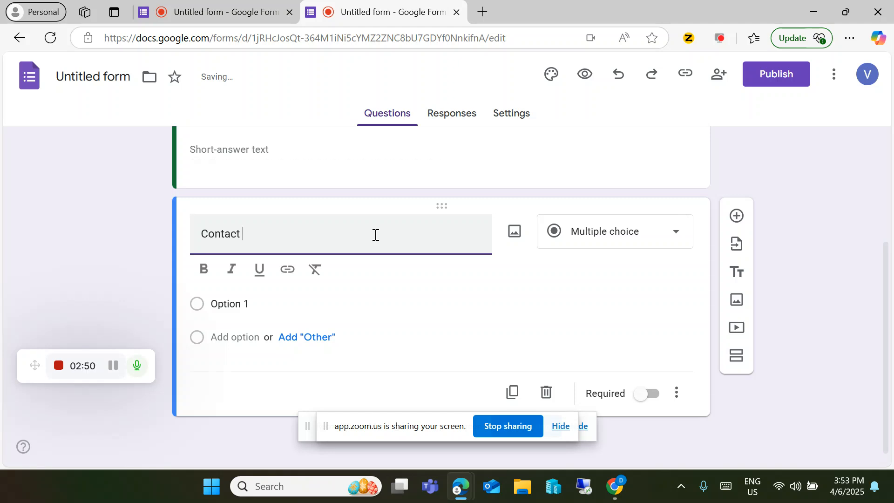
type(" ( Info ")
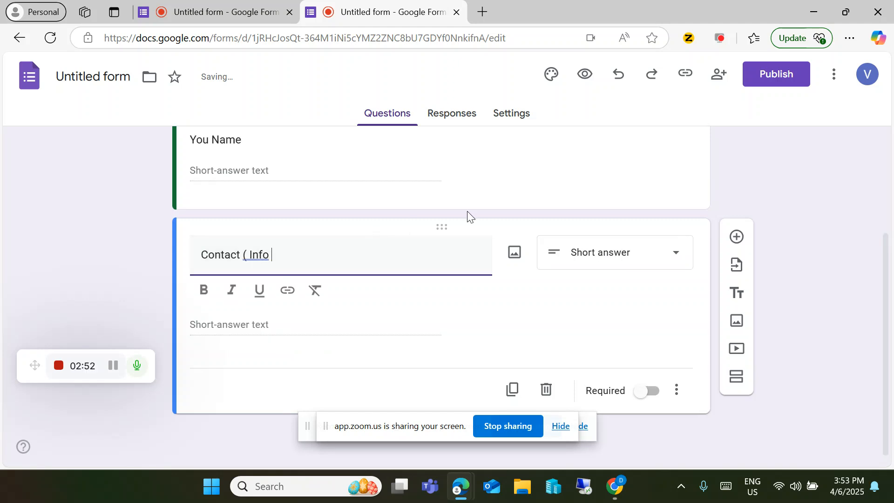
type(")")
type("Mo")
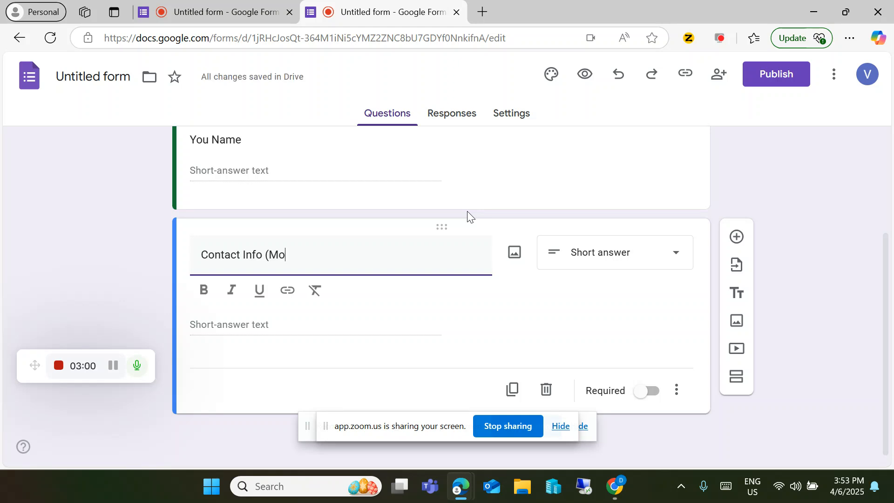
type("bile Number")
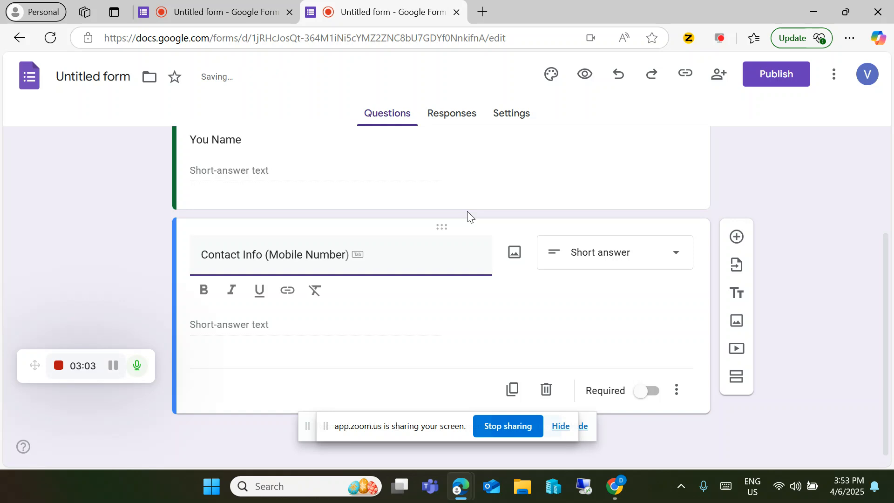
key("Tab")
key("ctrl+a")
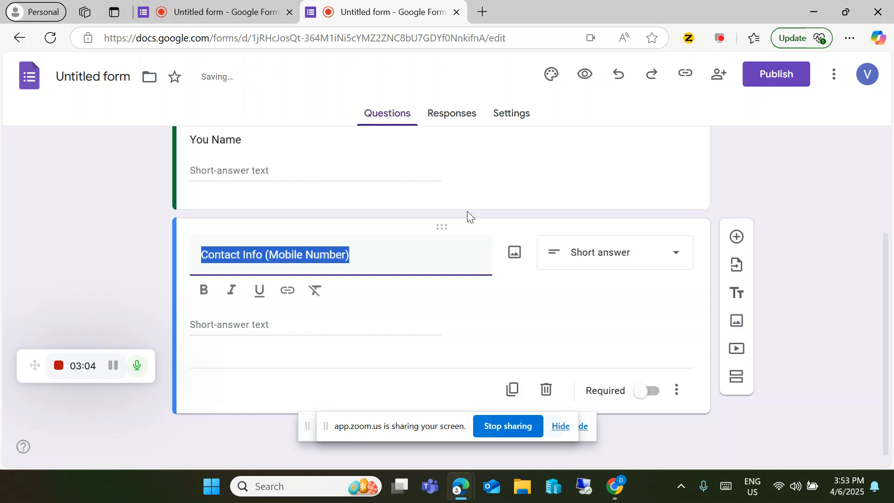
left_click(246, 326)
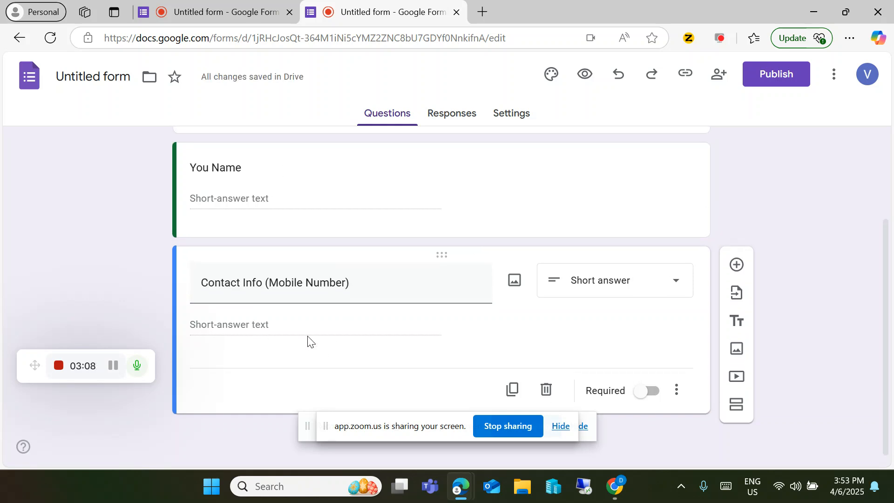
- Search Google for 'customer feedback form' in a new tab and view the Canva example image
left_click(482, 12)
type("google.co.in")
key("Return")
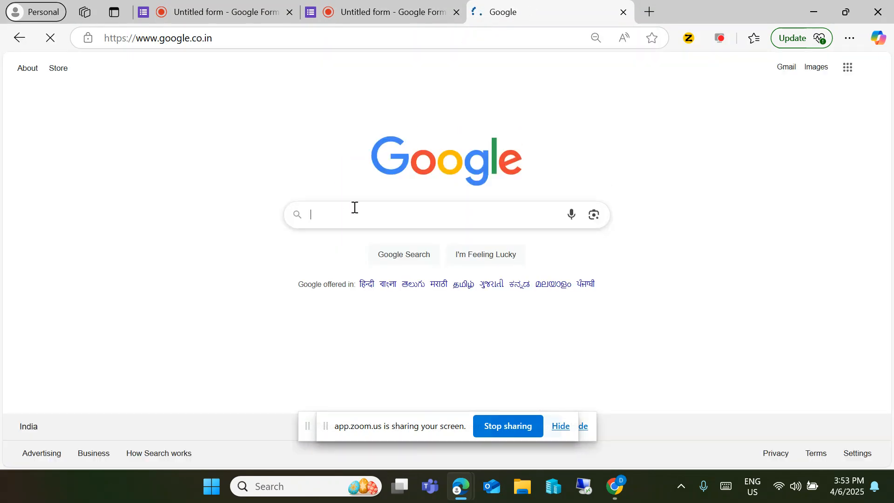
type("customer feed")
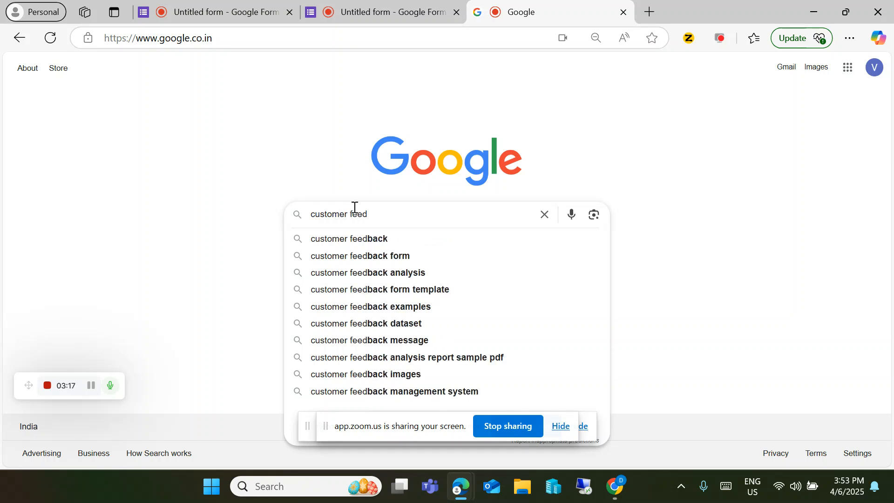
key("Down")
key("Down")
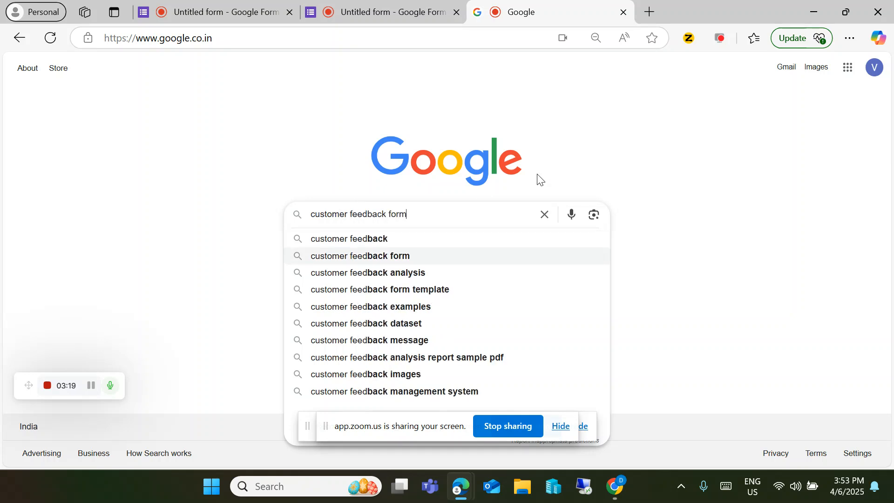
key("Return")
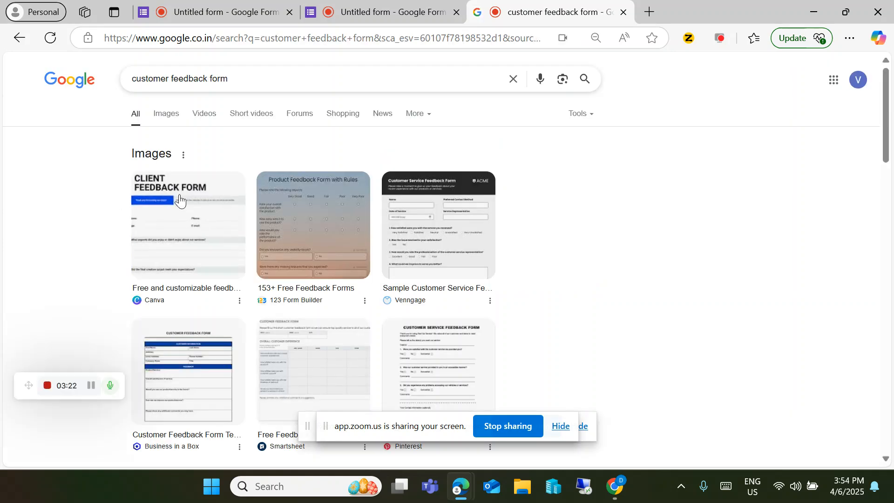
left_click(244, 203)
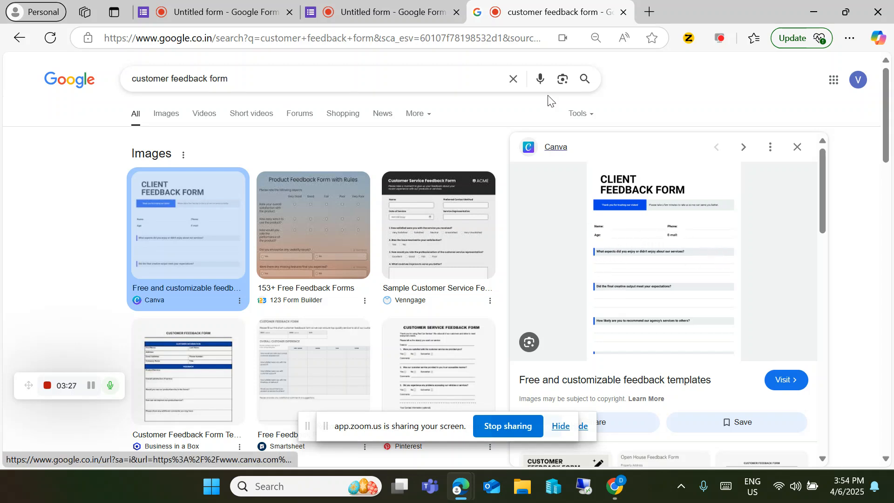
left_click(334, 7)
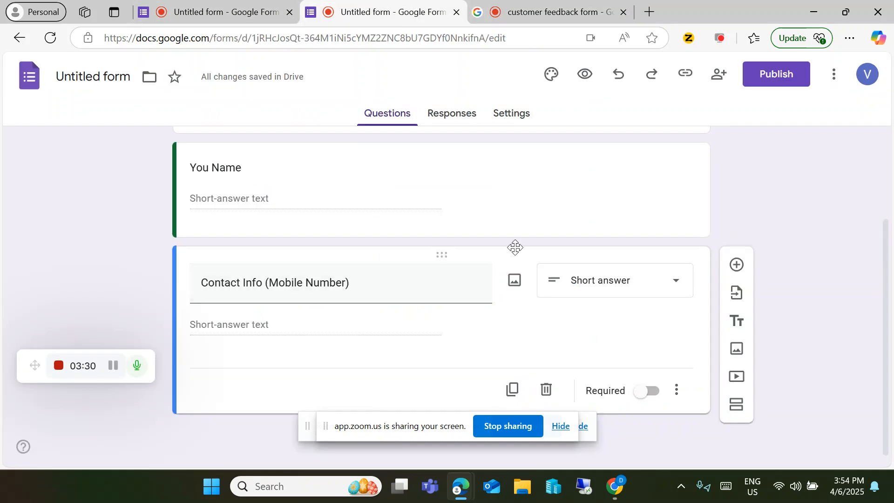
- Add a new Age question below Contact Info and make it Multiple choice
left_click(736, 263)
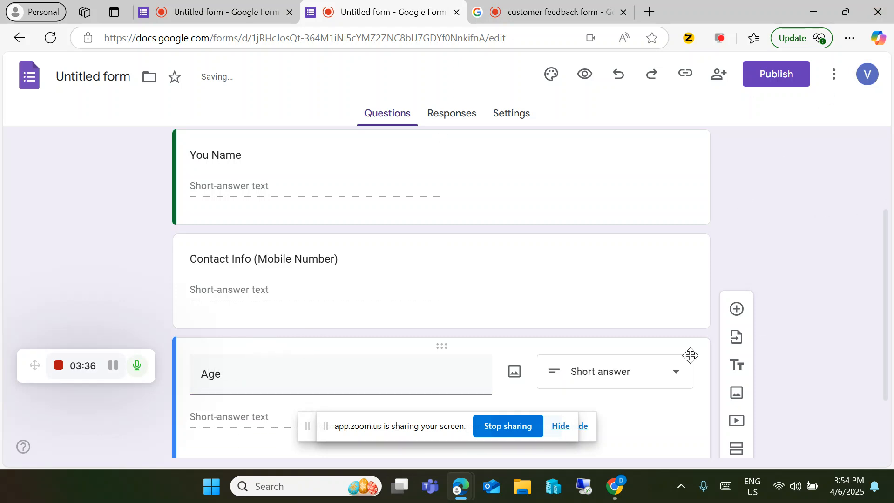
left_click(636, 377)
left_click(634, 170)
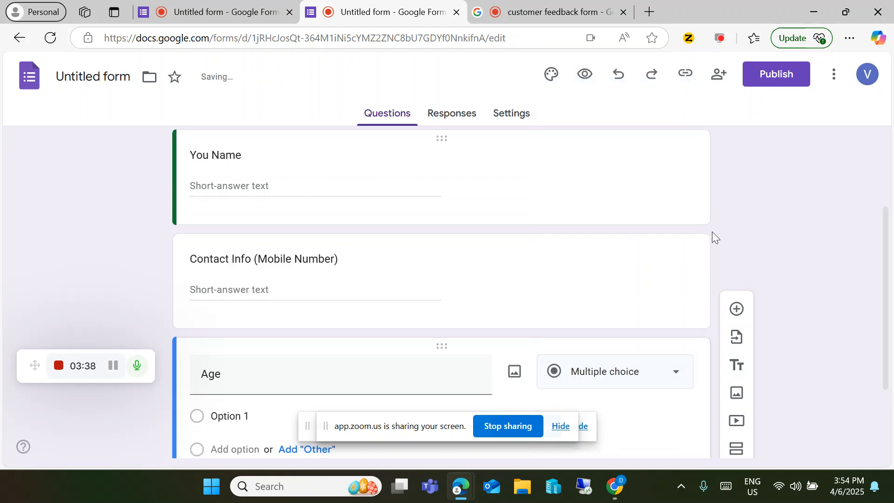
- Fill the options with numbers 1 to 10 via suggestions, then delete the 0-5 option
left_click(225, 305)
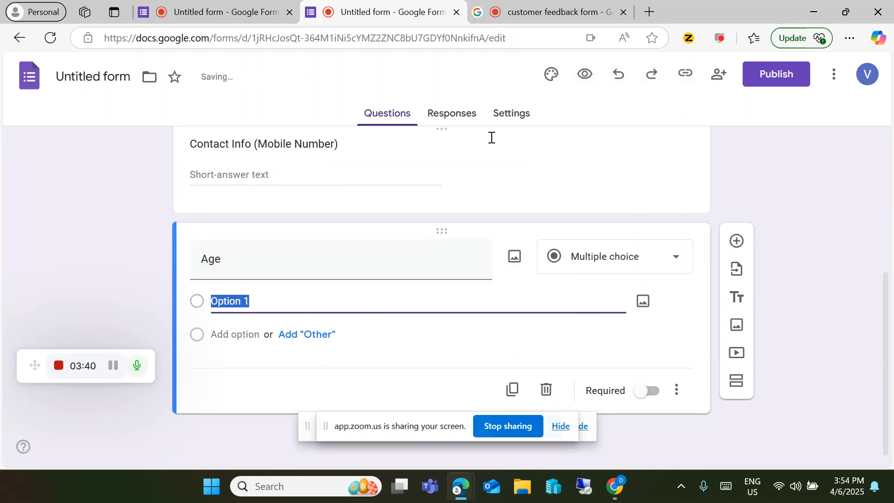
type("0-5")
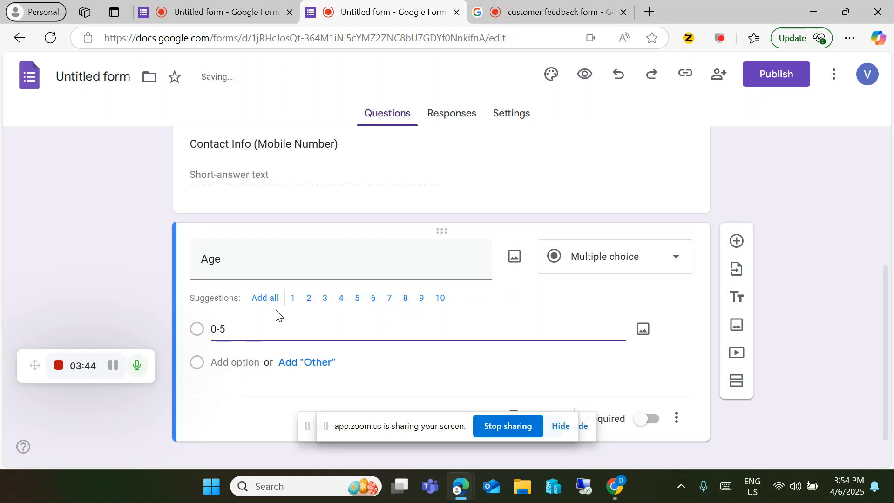
left_click(264, 297)
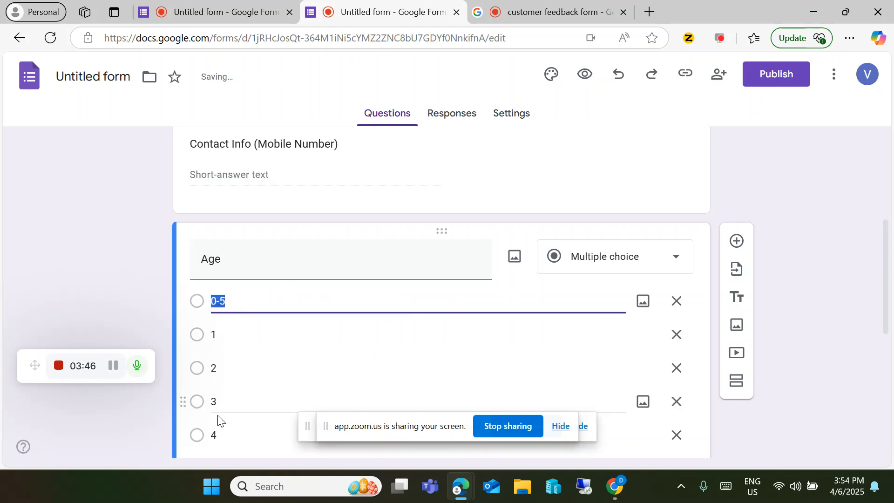
left_click(815, 253)
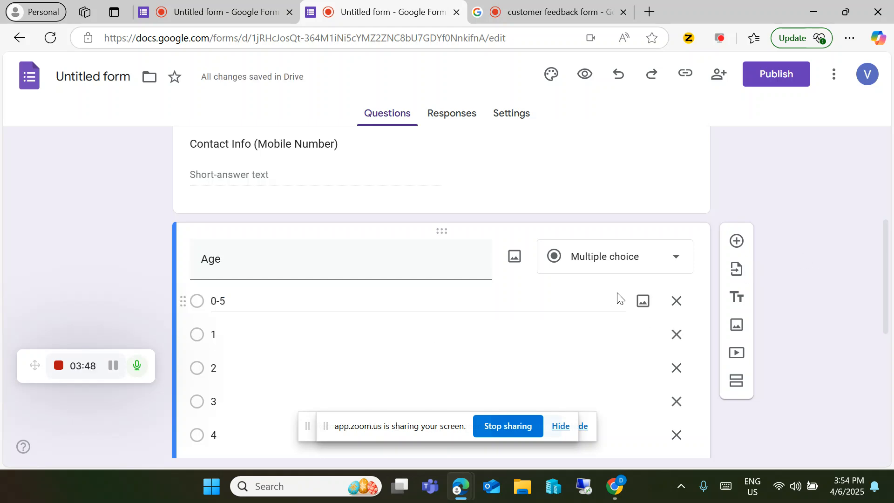
left_click(677, 302)
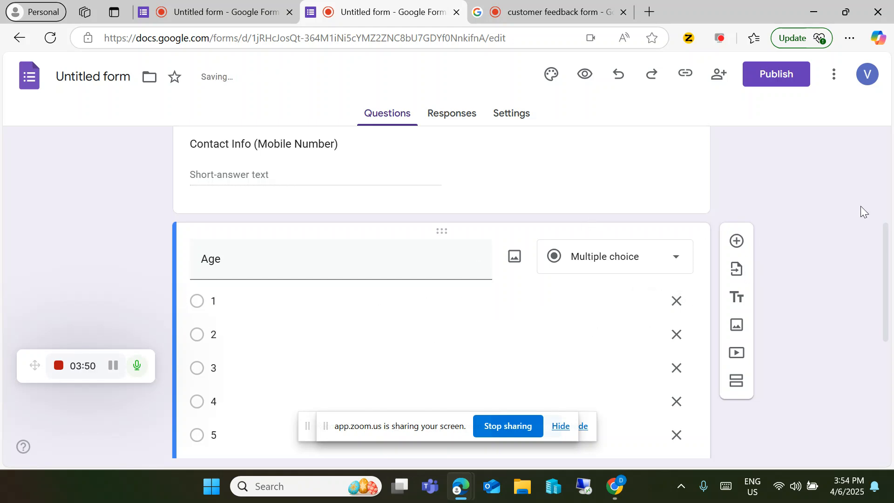
- Add Age answer options 10+, 20+ and 30+ after option 10
scroll(860, 219, "down", 5)
scroll(269, 243, "up", 3)
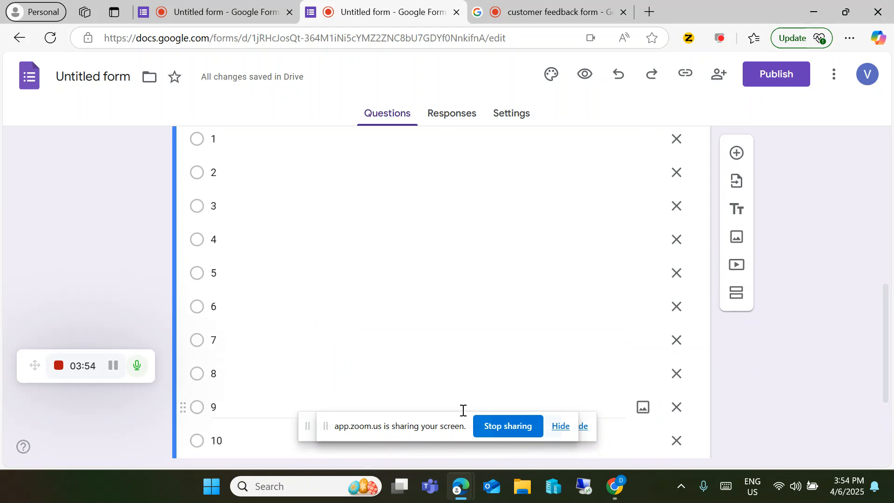
scroll(523, 309, "down", 3)
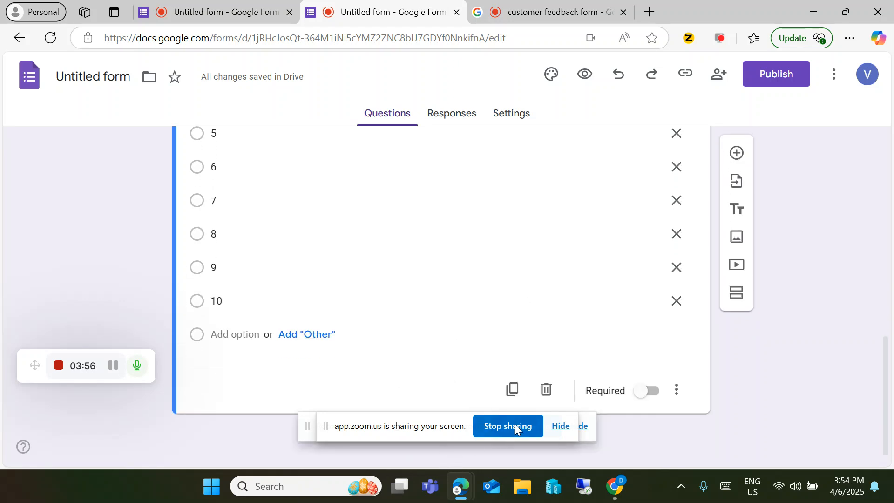
left_click(254, 295)
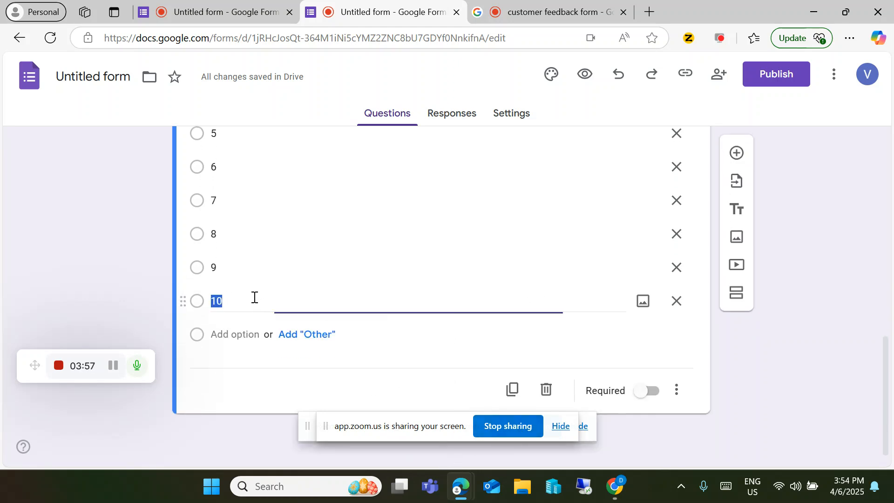
left_click(235, 333)
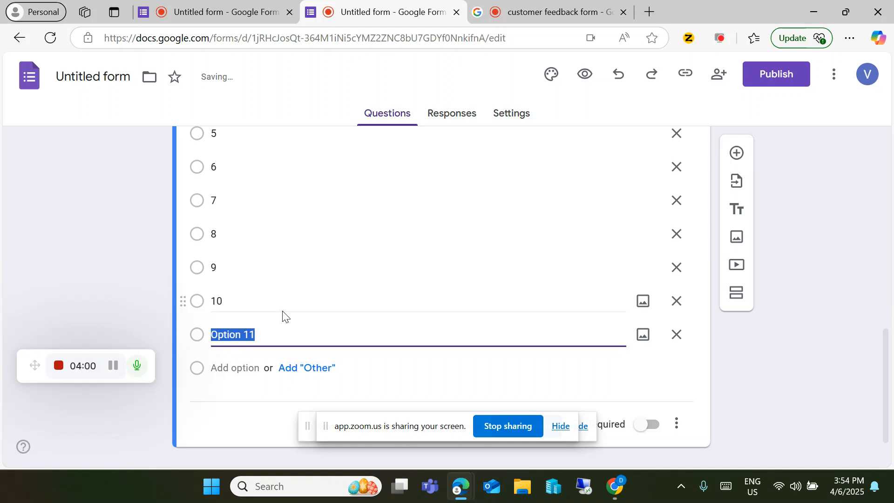
type("10+")
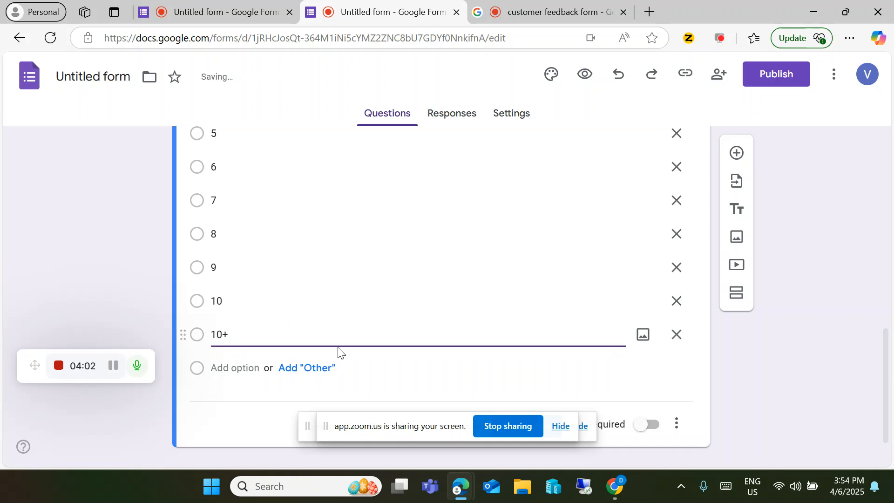
left_click(233, 368)
type("2-")
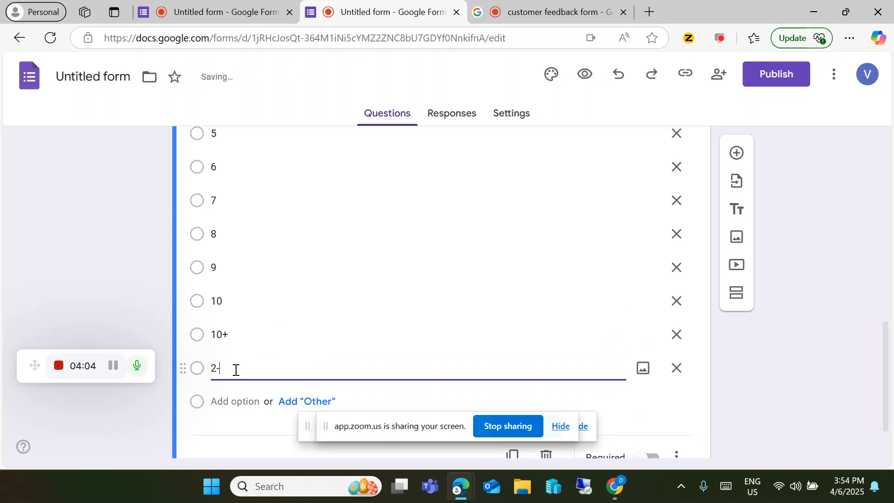
key("BackSpace")
type("0+")
left_click(225, 399)
type("3")
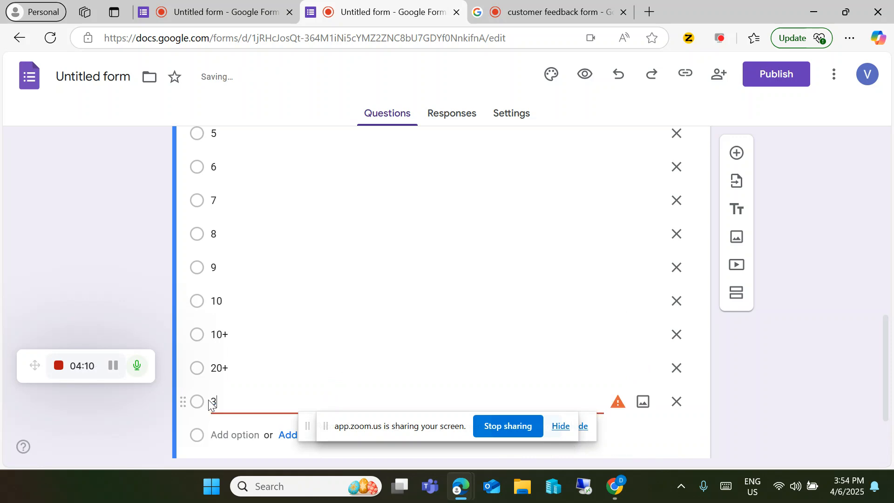
type("0+")
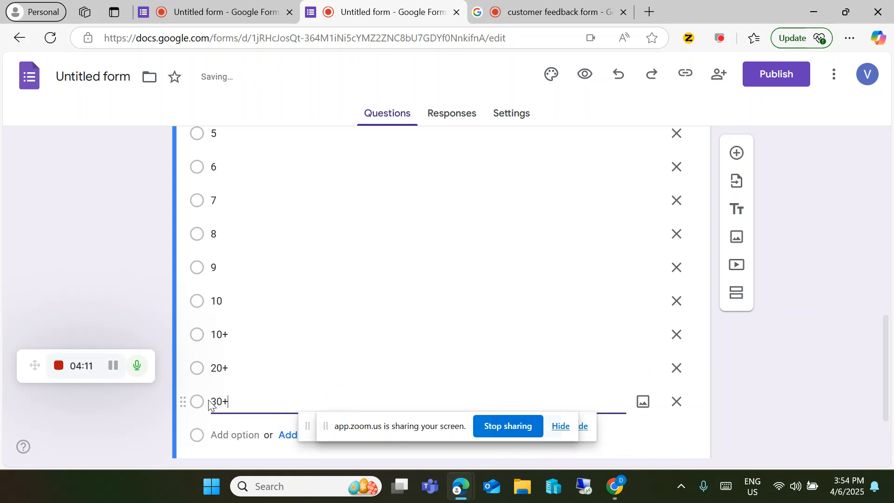
left_click(218, 435)
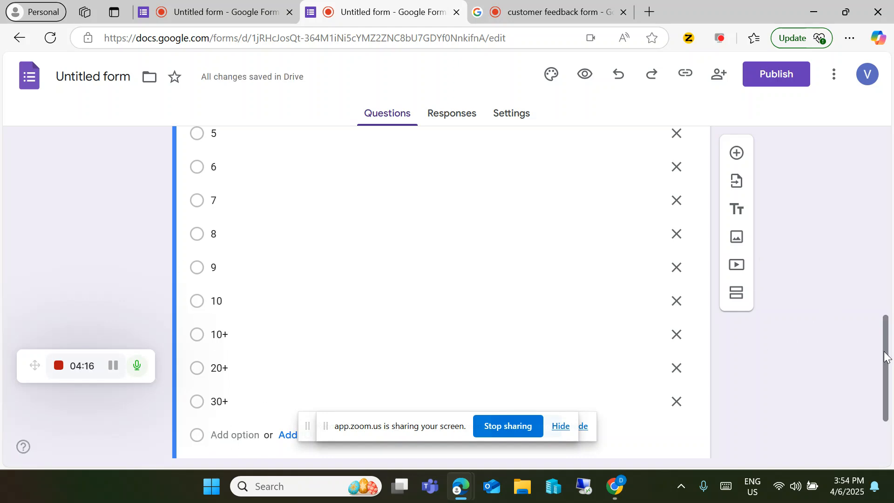
scroll(883, 354, "down", 2)
- Add Age answer options 50+ and 70+ after 30+
left_click(224, 335)
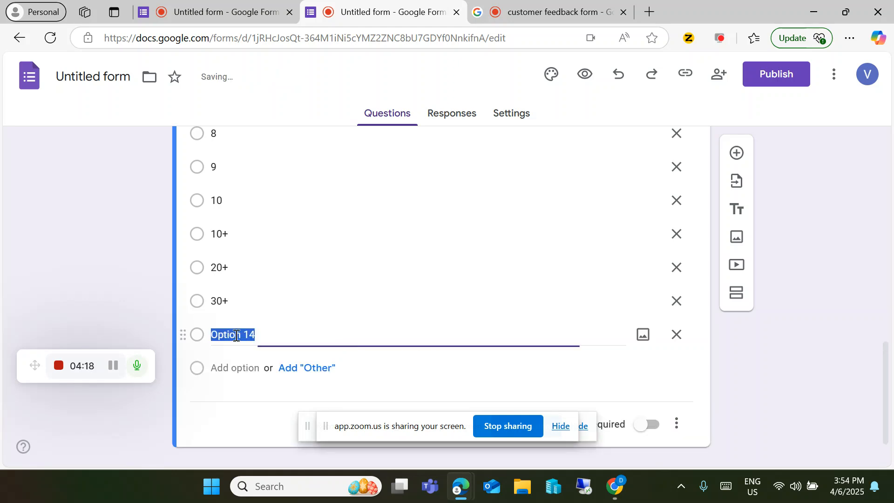
type("50+")
left_click(218, 367)
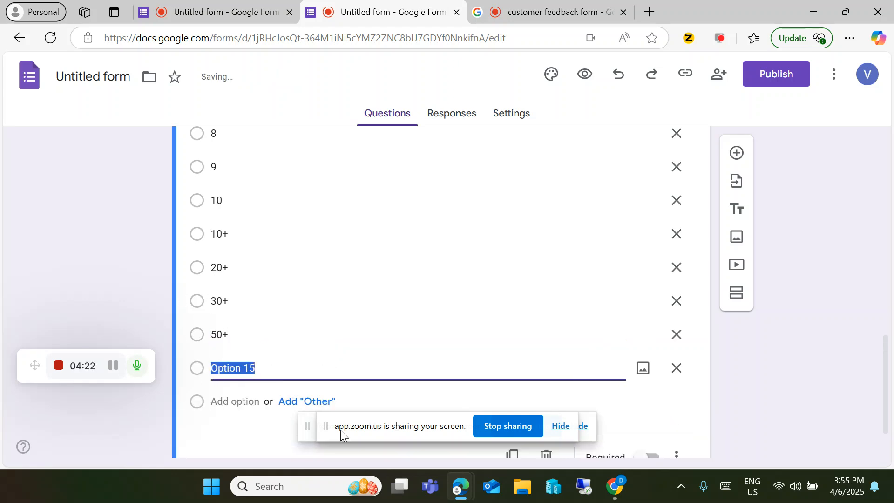
type("70+")
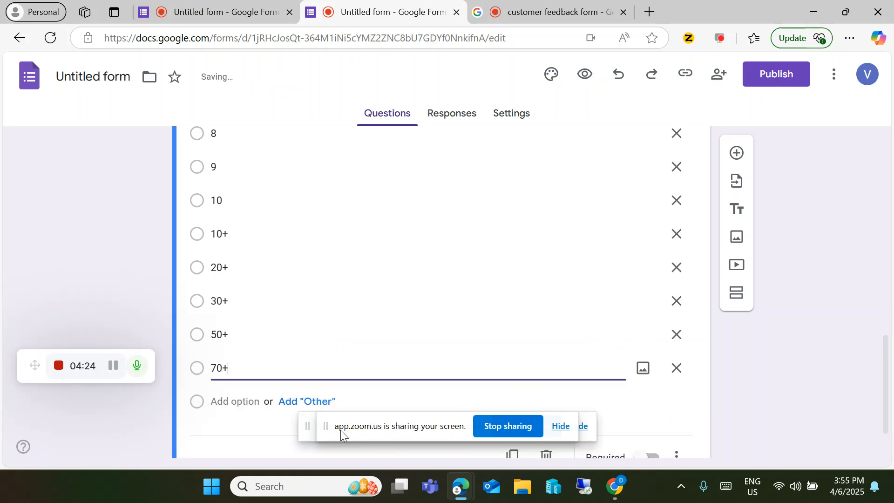
scroll(228, 316, "up", 2)
scroll(228, 312, "down", 1)
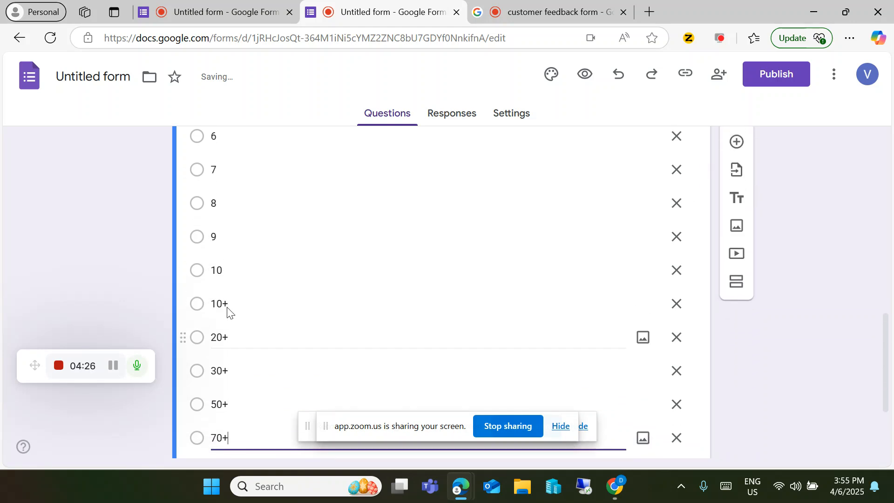
- Delete the numbered Age options 10 down to 1, keeping 5+ through 70+
left_click(225, 271)
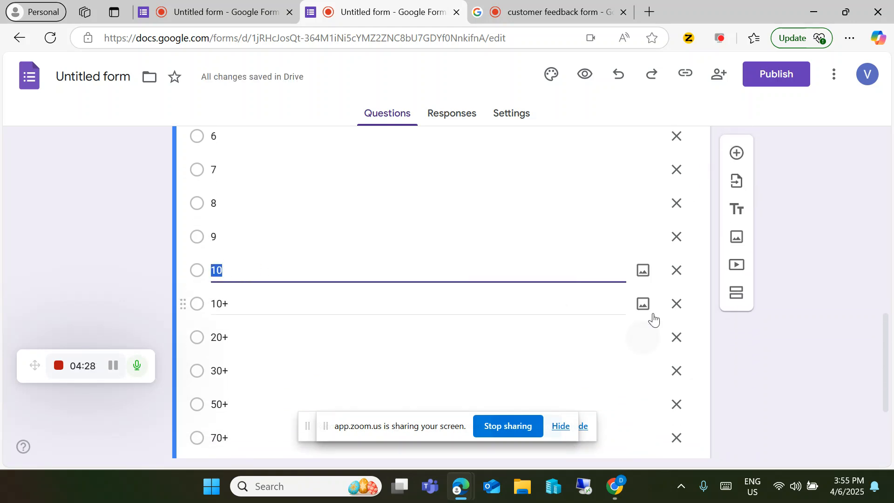
left_click(670, 272)
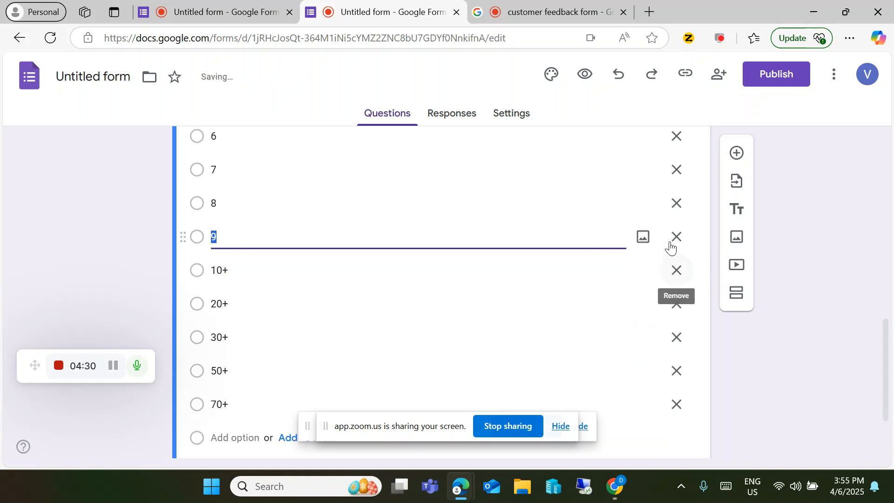
left_click(675, 237)
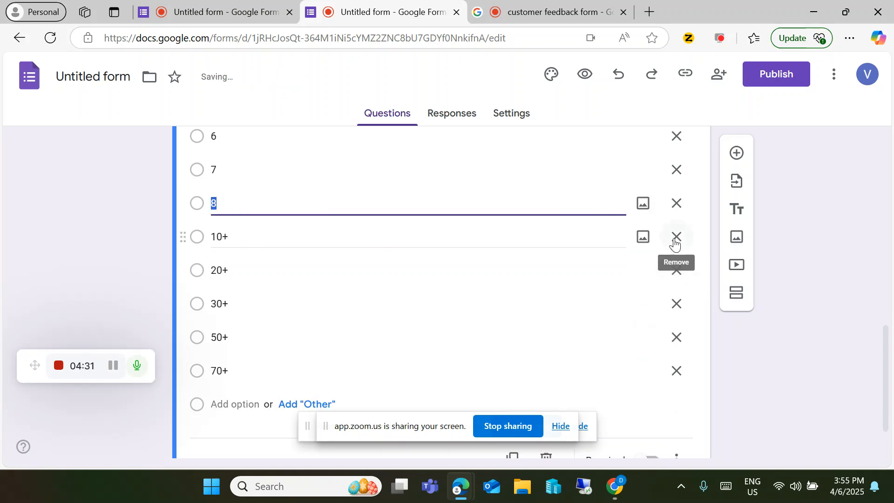
left_click(677, 203)
scroll(549, 278, "up", 3)
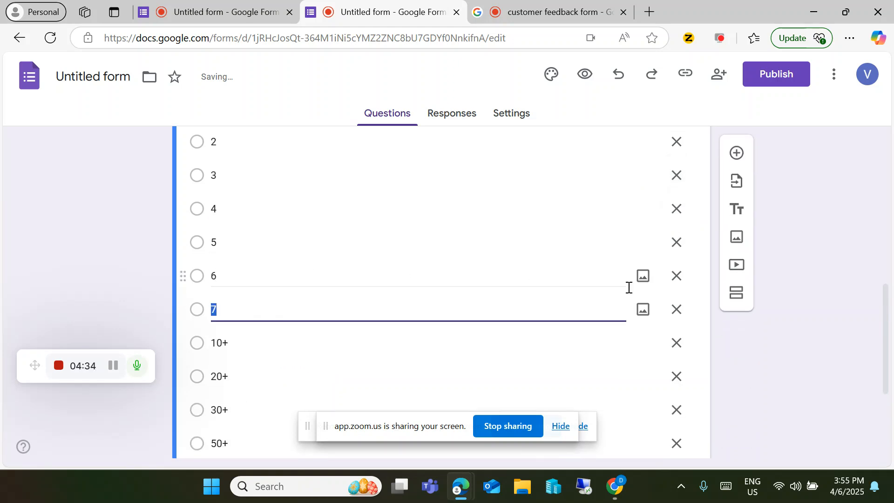
left_click(678, 309)
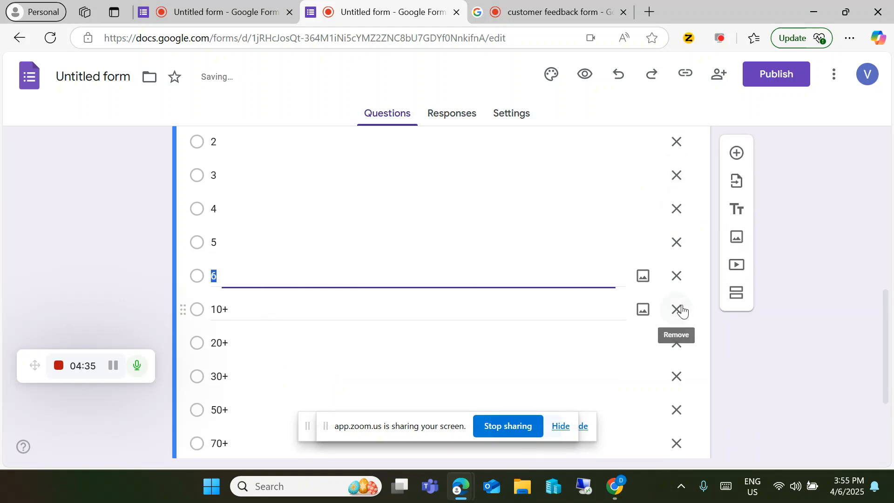
left_click(679, 276)
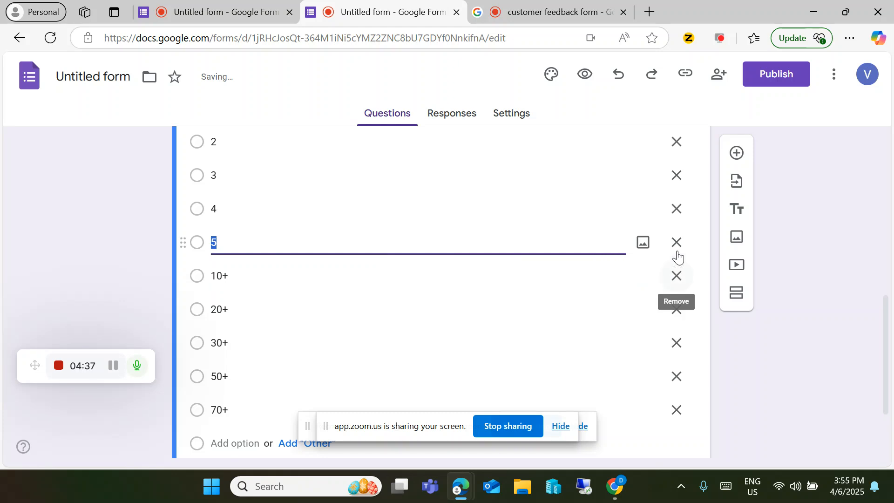
left_click(683, 210)
left_click(677, 174)
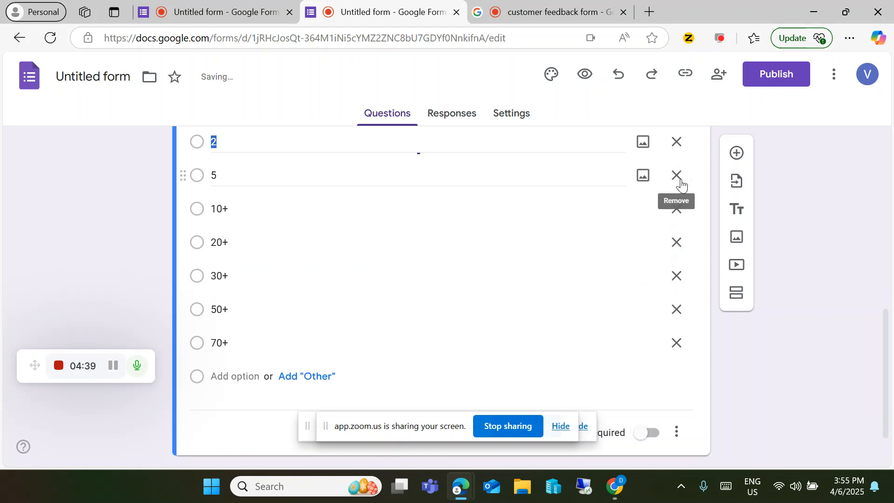
left_click(677, 143)
scroll(673, 154, "up", 5)
scroll(651, 280, "down", 2)
left_click(675, 291)
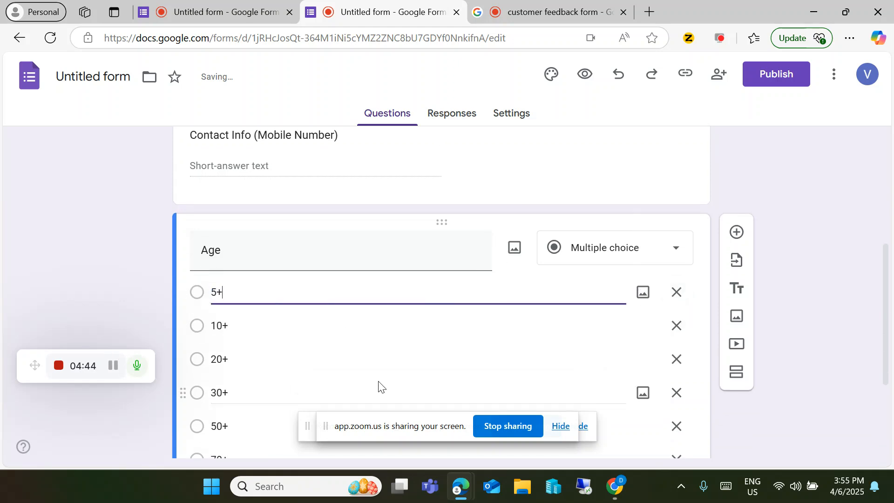
left_click(817, 136)
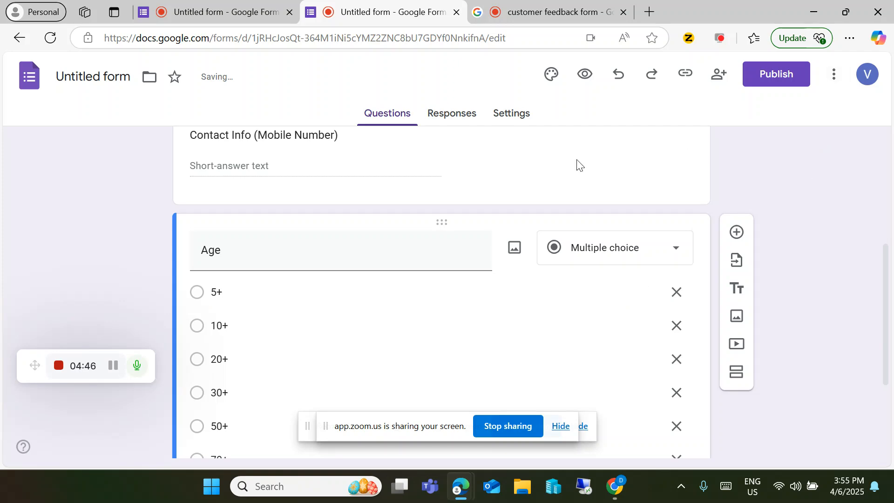
scroll(229, 168, "down", 3)
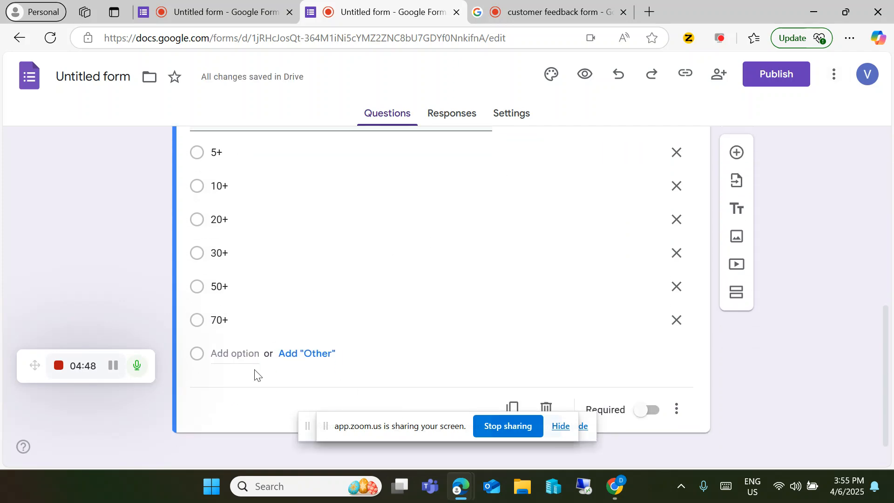
- Check the customer feedback form example images in another tab, then return to the form
left_click(649, 12)
left_click(550, 9)
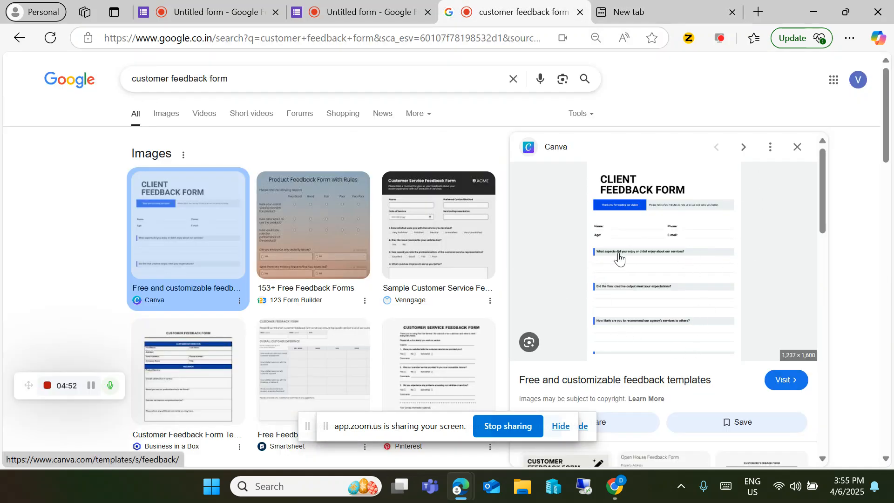
left_click(357, 9)
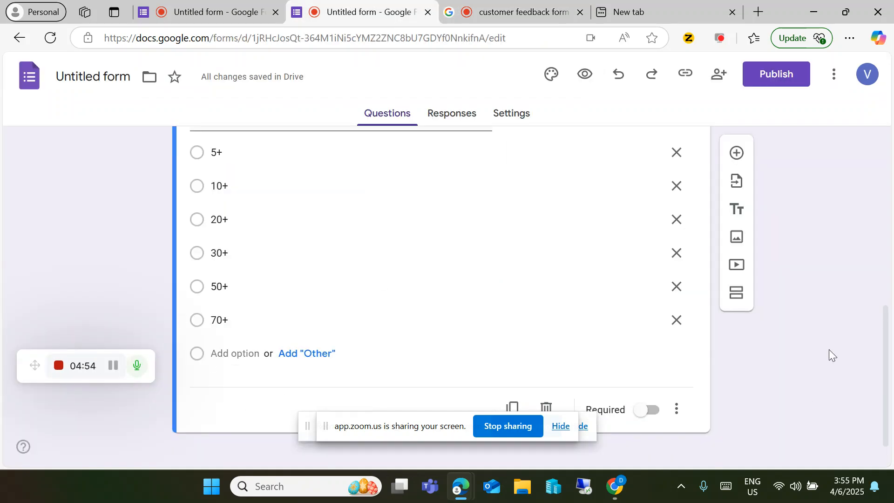
scroll(759, 251, "up", 3)
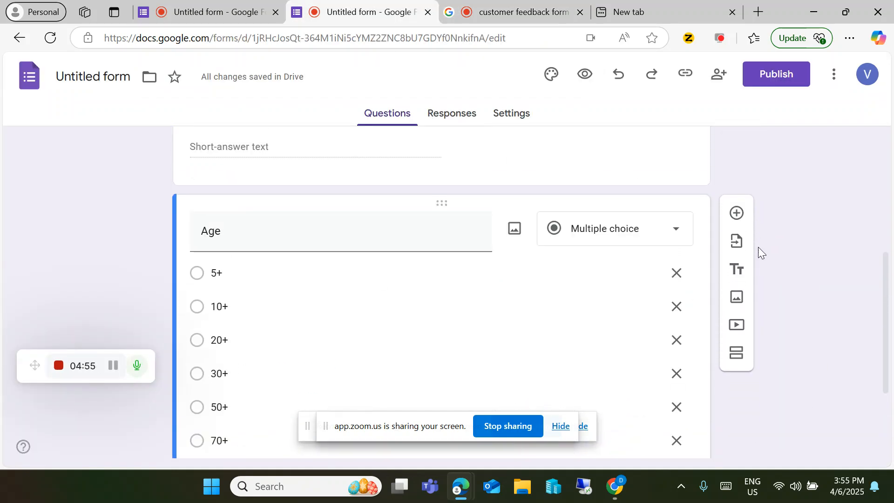
- Add a Paragraph question after Age titled 'Review (Write a short paragraph of your experience)'
left_click(741, 215)
type("Rw")
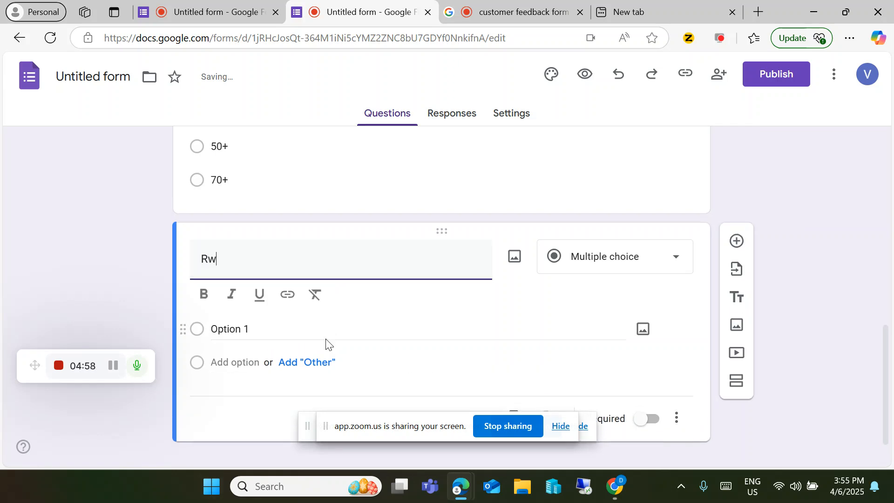
type("vie")
left_click(255, 330)
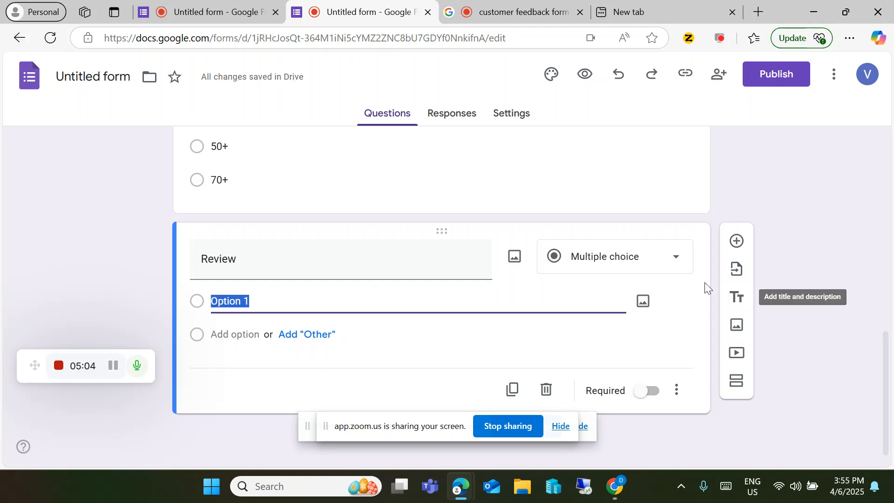
left_click(587, 256)
left_click(613, 127)
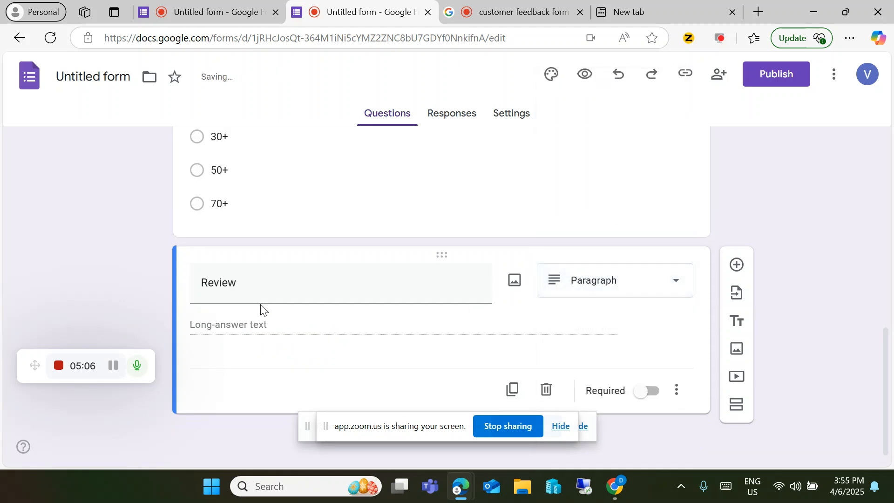
double_click(275, 282)
key("BackSpace")
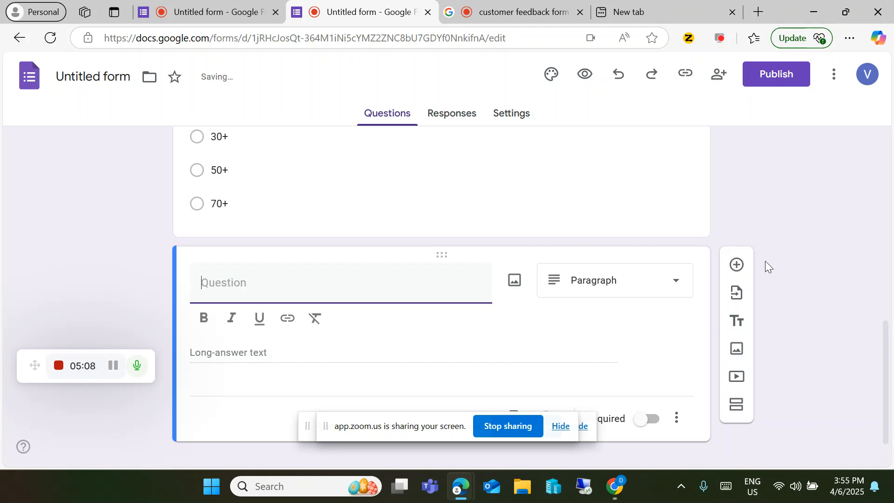
type("Review )")
type("Write a short parag")
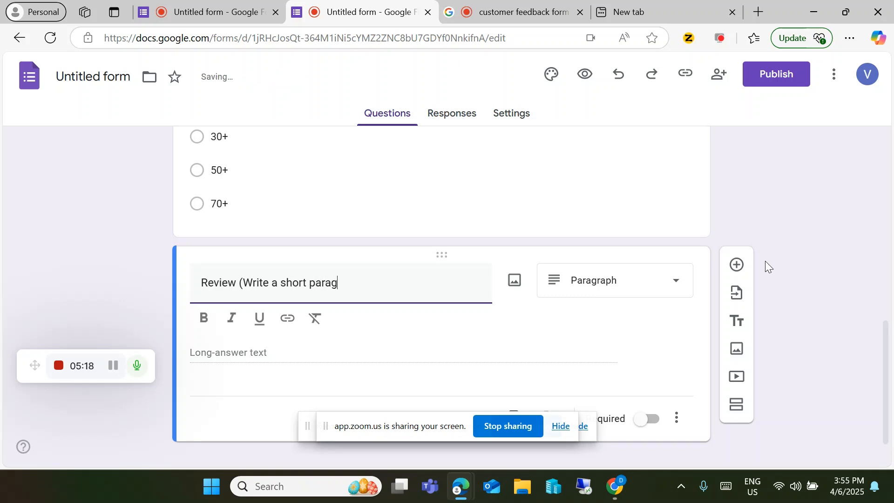
type("raph")
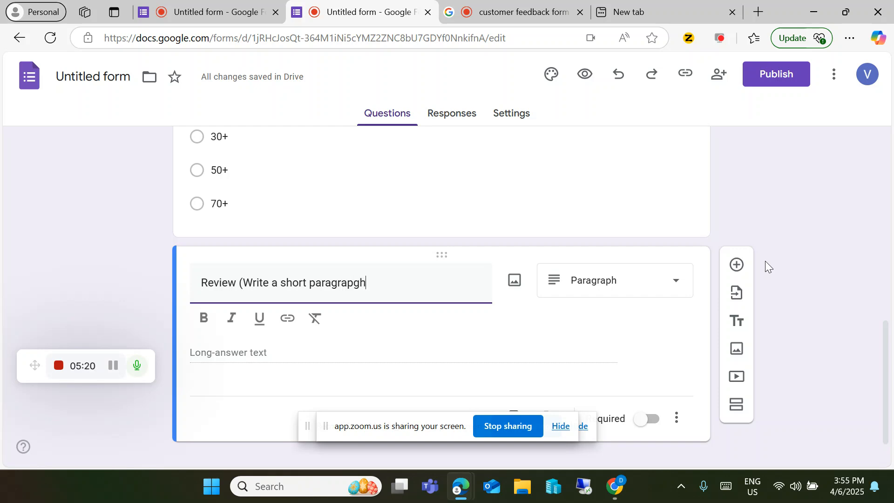
type(" of your ex")
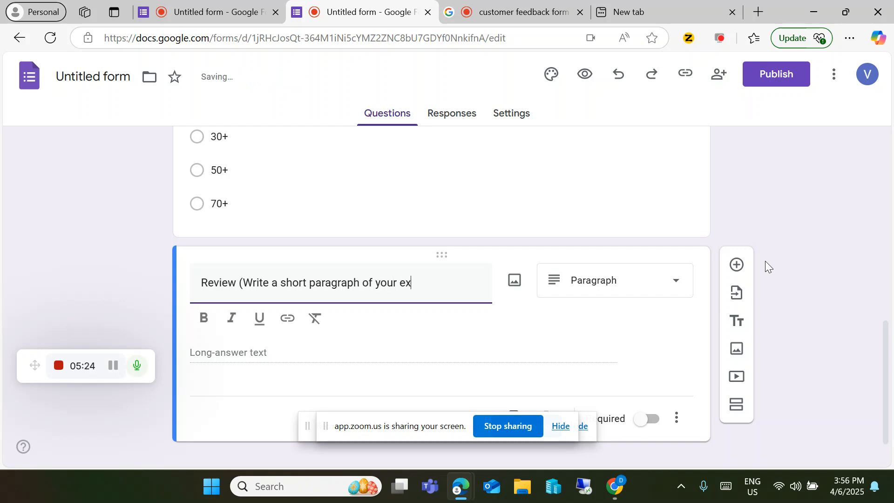
type("perience")
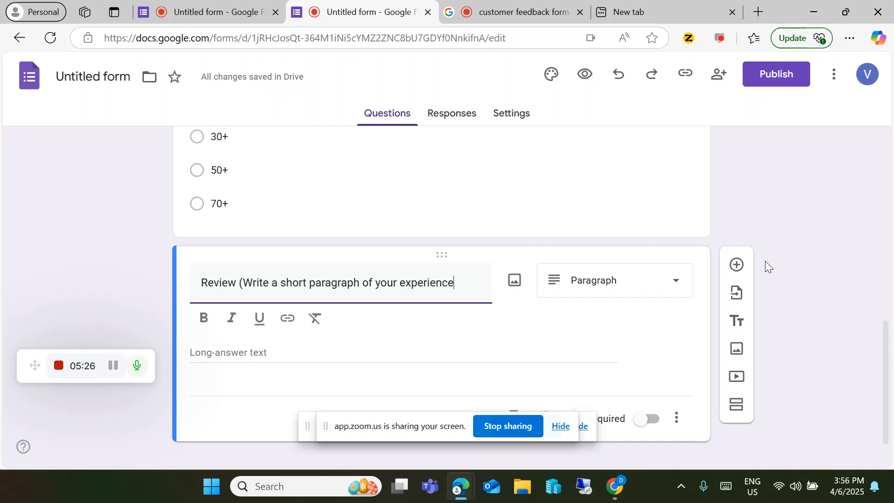
type(")")
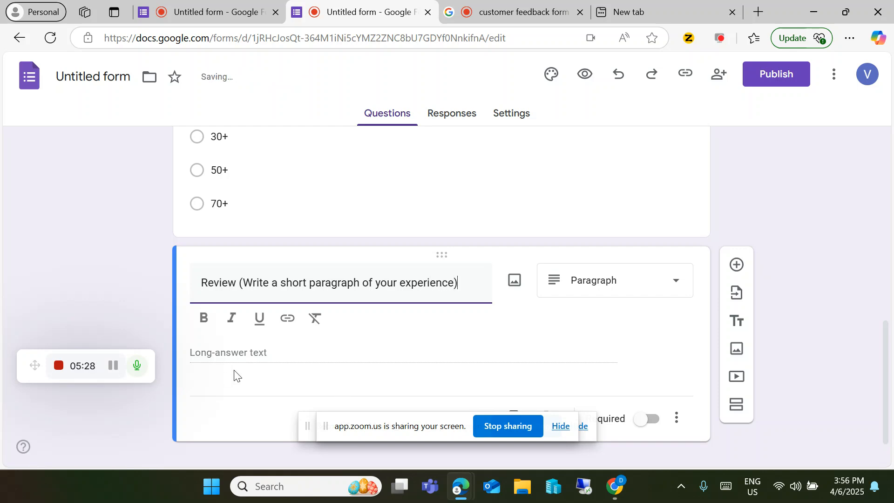
- Preview the form, tick the record-email box, and enter a test name and contact details
left_click(584, 75)
scroll(446, 219, "down", 3)
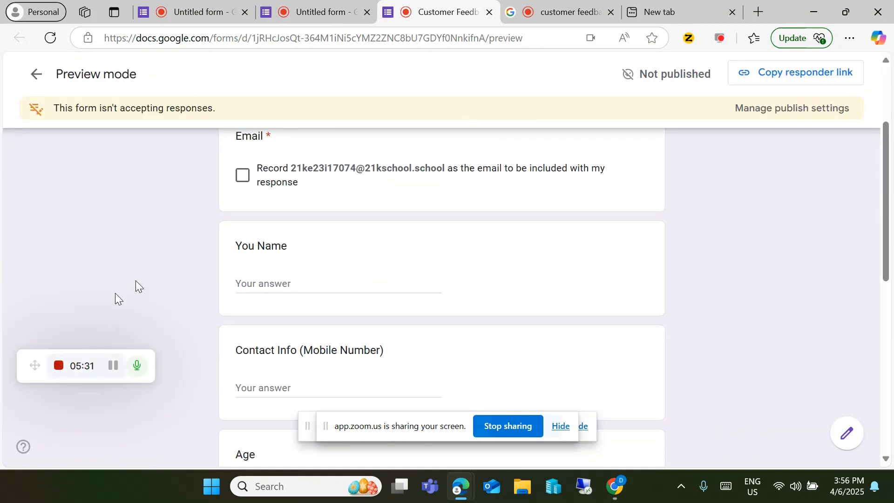
scroll(135, 280, "up", 3)
left_click(242, 315)
scroll(609, 312, "down", 3)
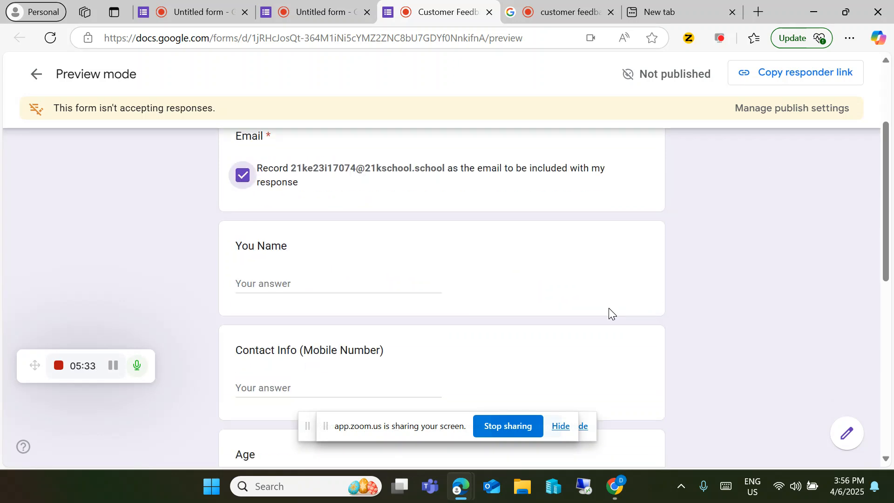
left_click(274, 285)
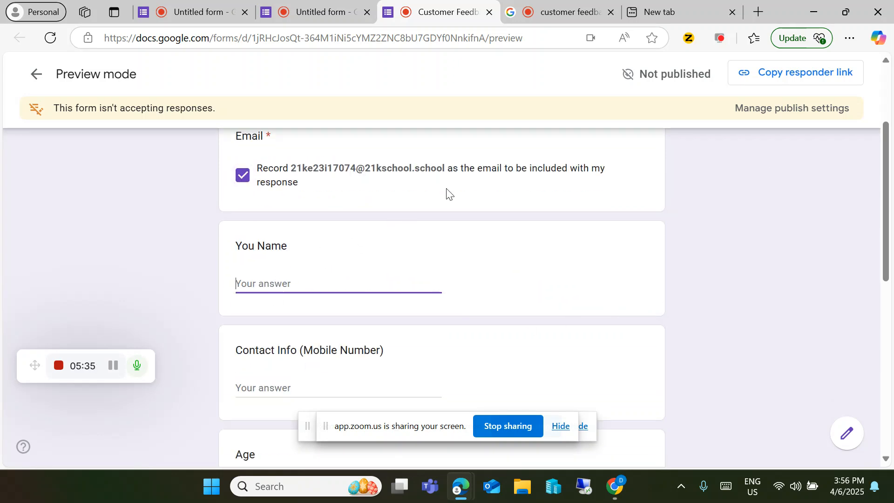
type("Jhon")
scroll(139, 278, "down", 5)
scroll(318, 260, "up", 2)
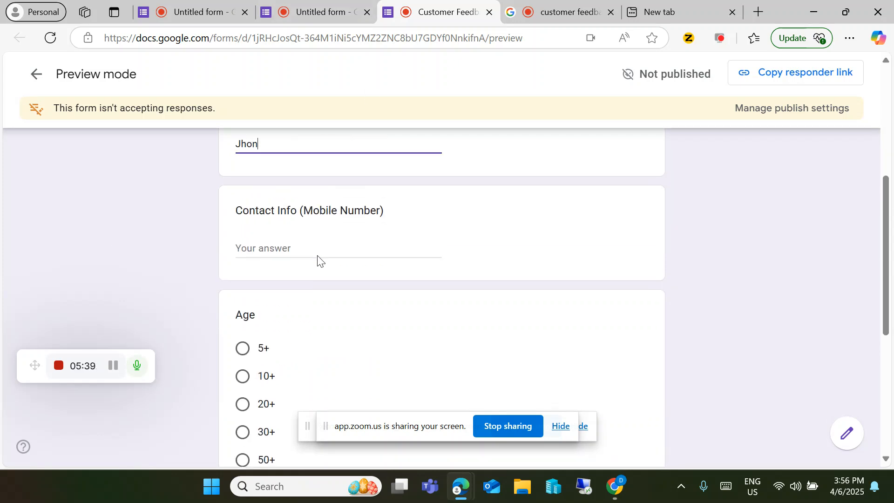
left_click_drag(242, 211, 324, 211)
left_click(278, 254)
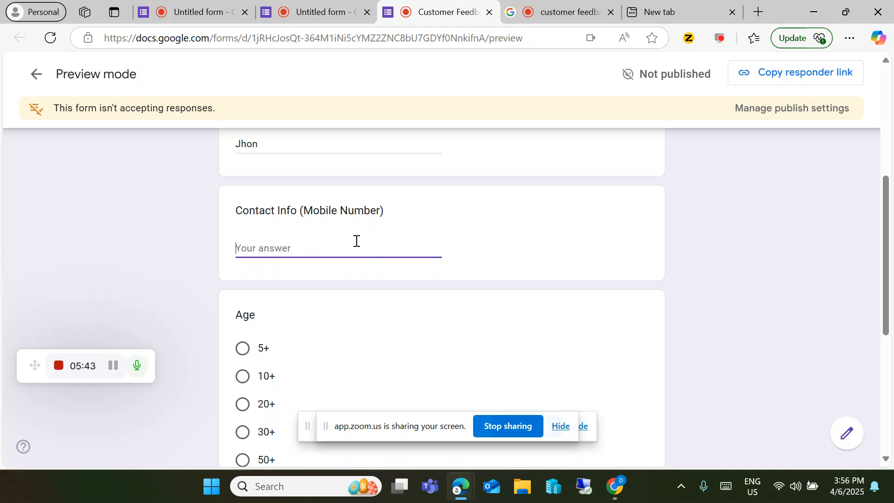
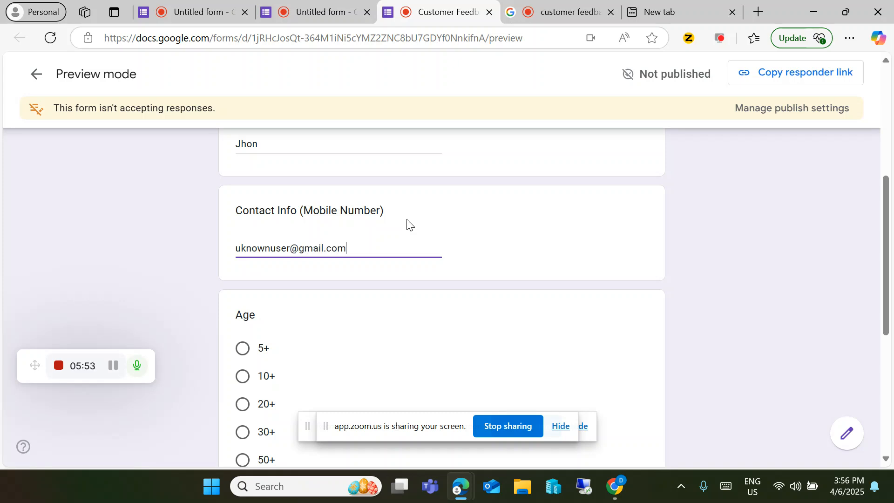
- Answer the Age question with 50+ and move into the Review answer field
scroll(406, 225, "down", 3)
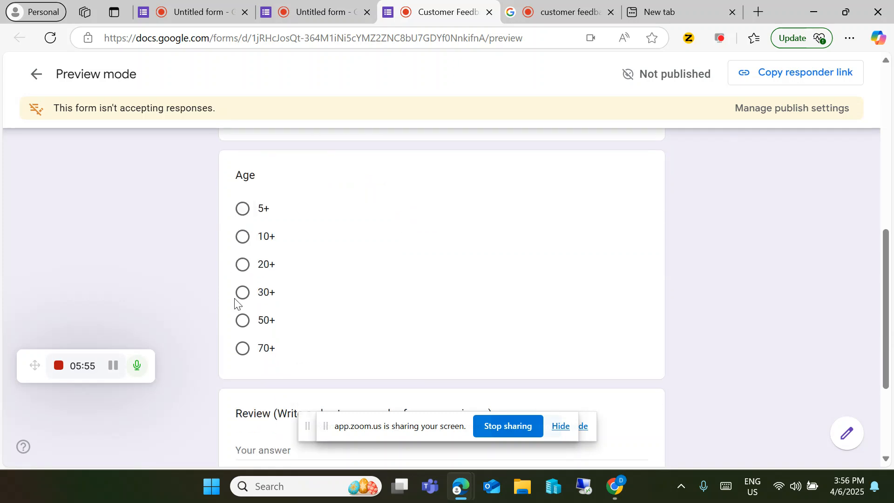
left_click(242, 263)
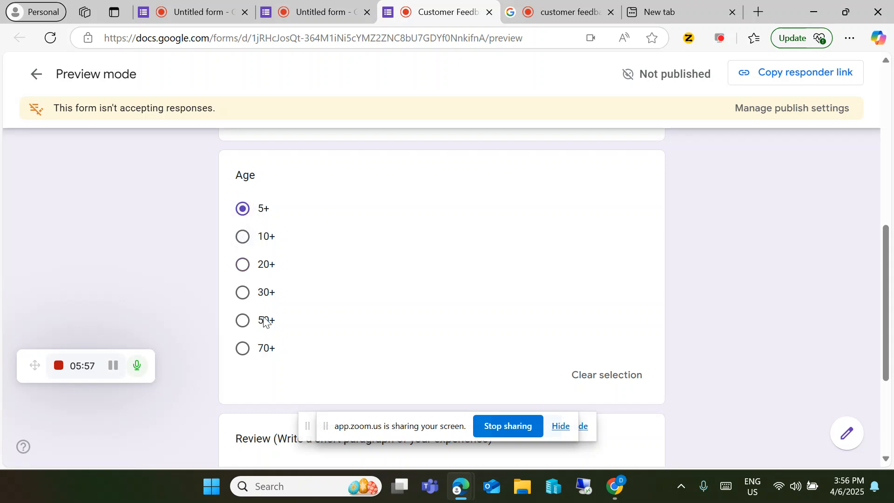
left_click(240, 356)
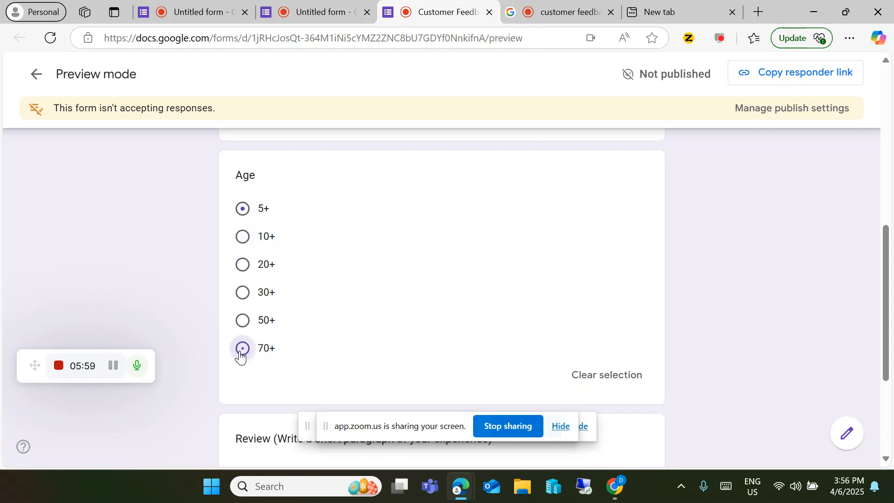
left_click(241, 320)
scroll(814, 349, "down", 4)
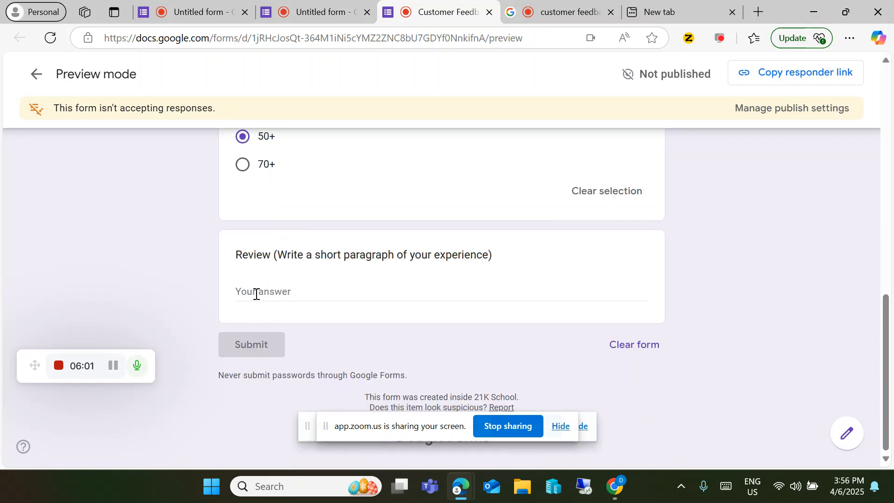
left_click(247, 290)
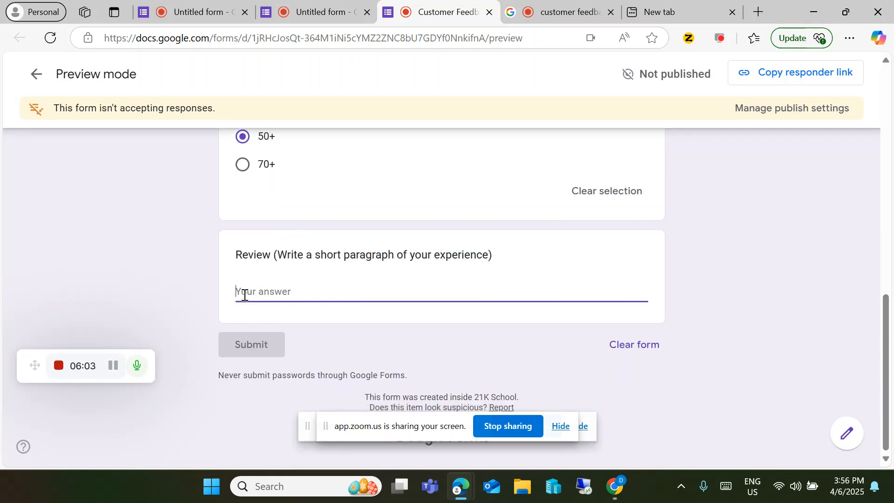
- Search Google for a lorem ipsum generator and open the Lipsum site
left_click(670, 11)
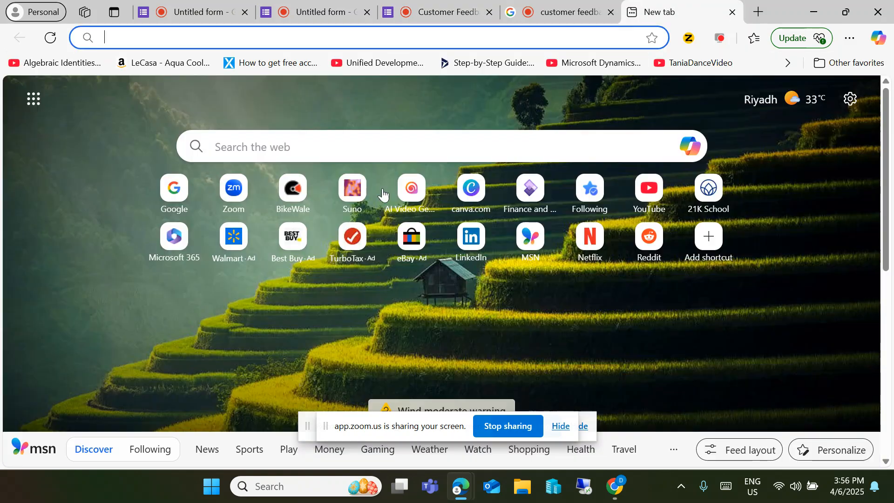
type("google.in")
key("Return")
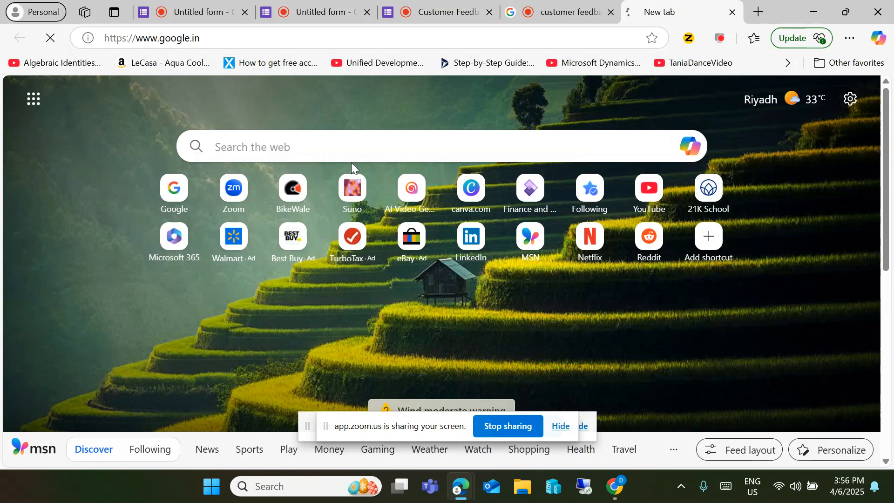
type("lore")
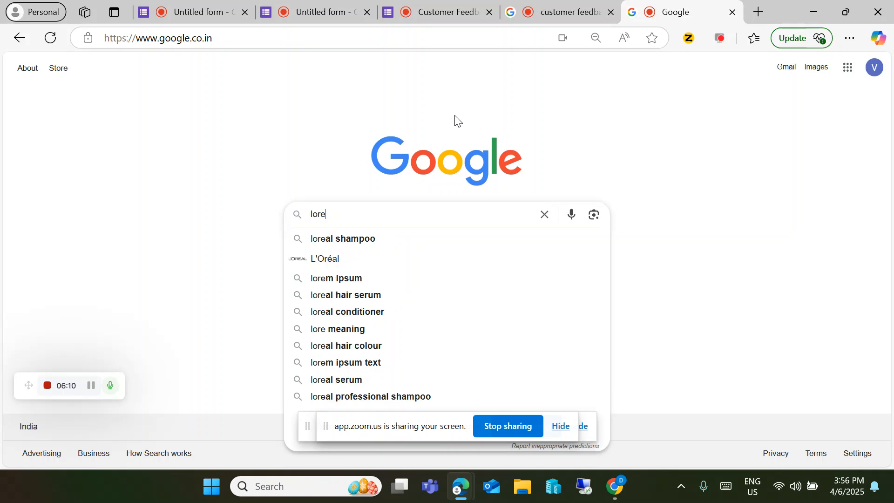
type("l ipsum")
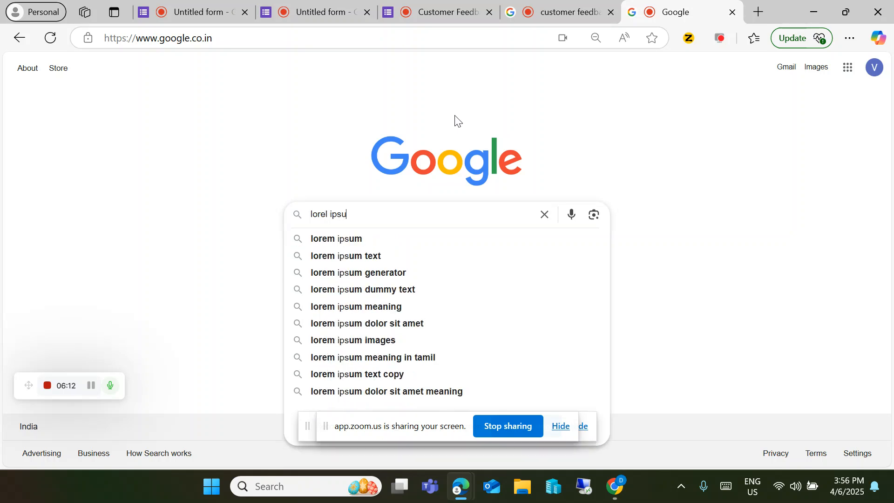
key("Down")
key("Down")
key("Down")
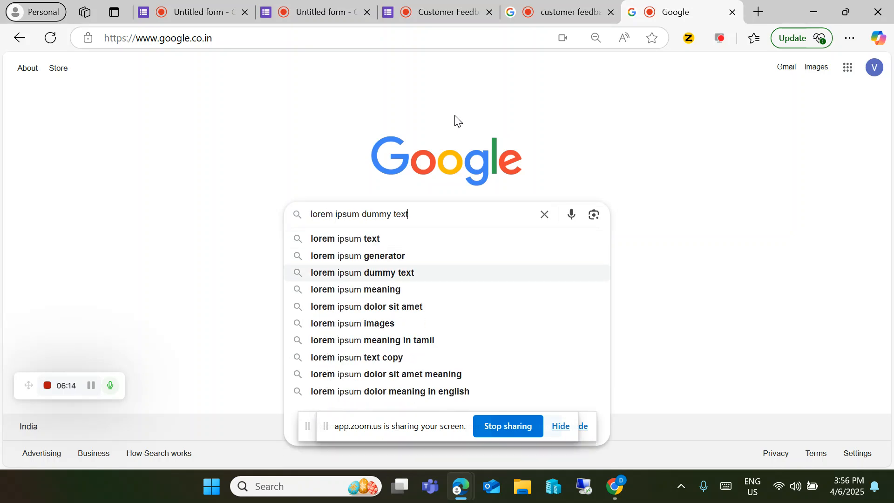
key("Up")
key("Return")
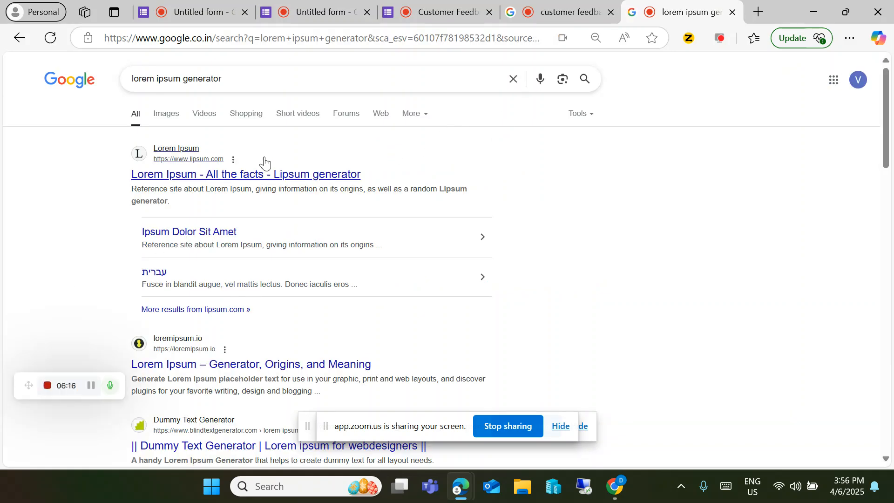
left_click(269, 173)
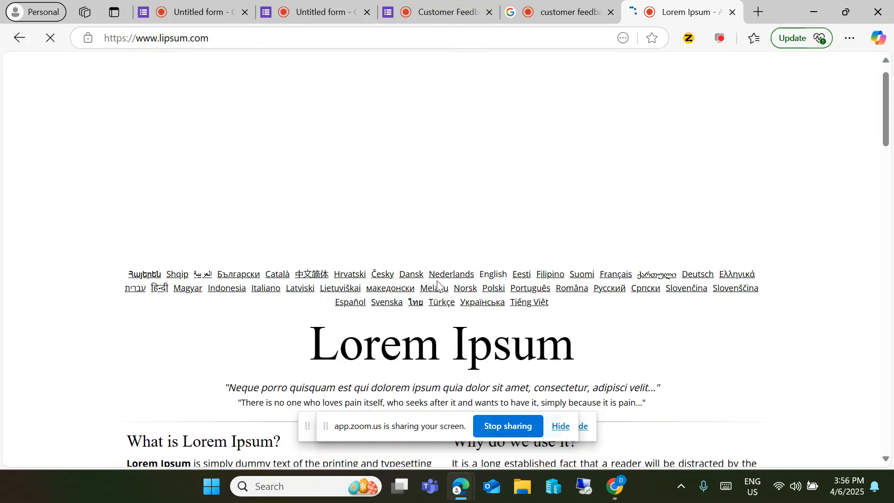
scroll(438, 288, "down", 4)
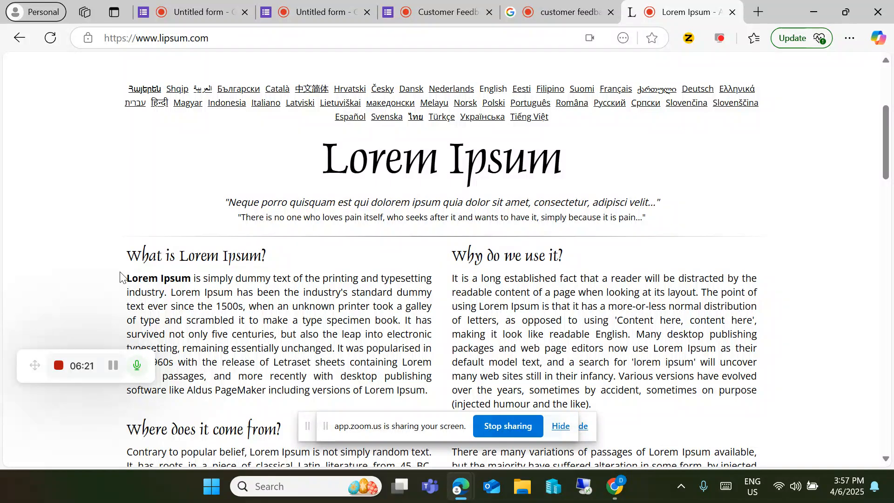
left_click_drag(120, 276, 270, 320)
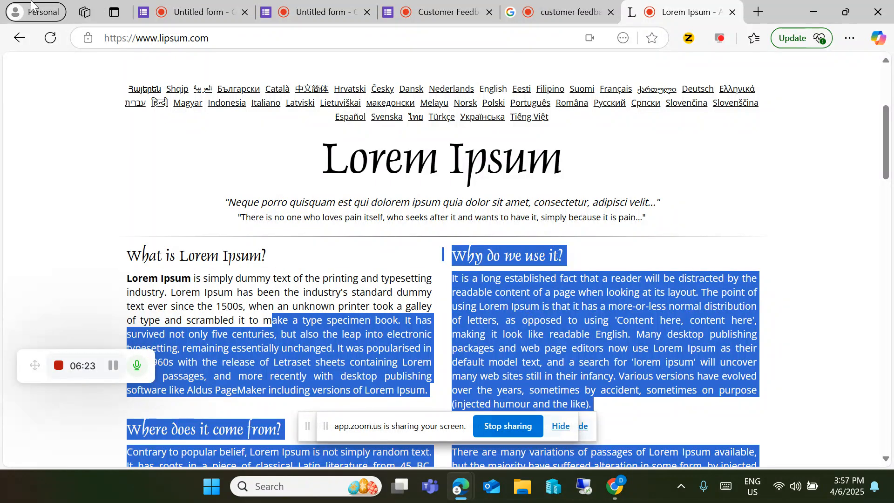
- Search 'lorem ipsum dummy text', copy lipsum.com's Section 1.10.32 paragraph, and return to the preview
left_click(19, 37)
left_click(268, 84)
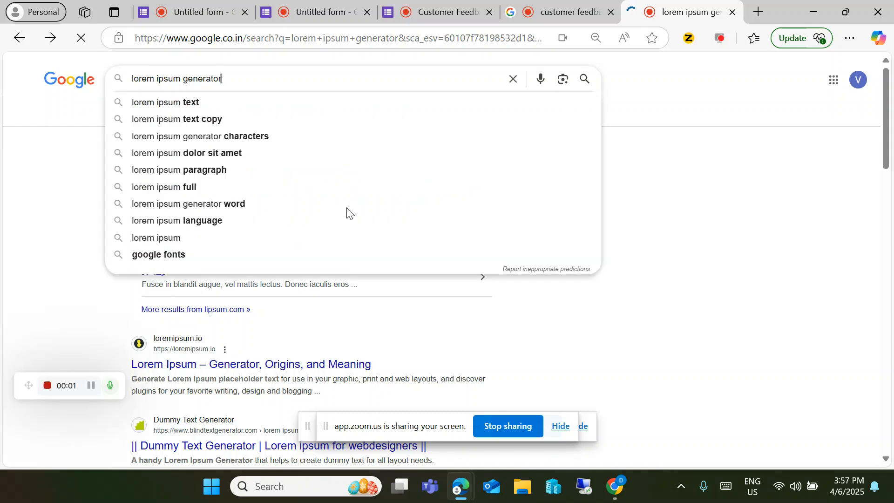
key("BackSpace")
key("BackSpace")
key("BackSpace")
key("BackSpace")
key("BackSpace")
key("BackSpace")
key("BackSpace")
key("BackSpace")
key("BackSpace")
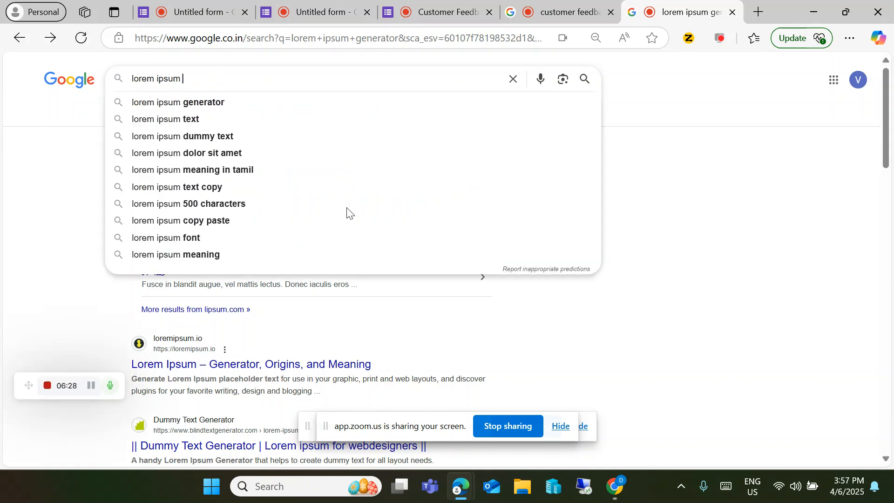
type("dummy")
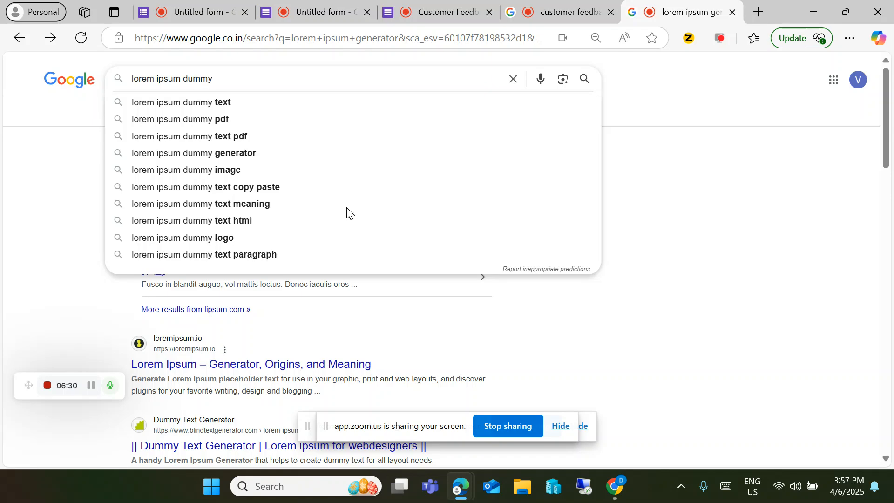
type(" text")
key("Return")
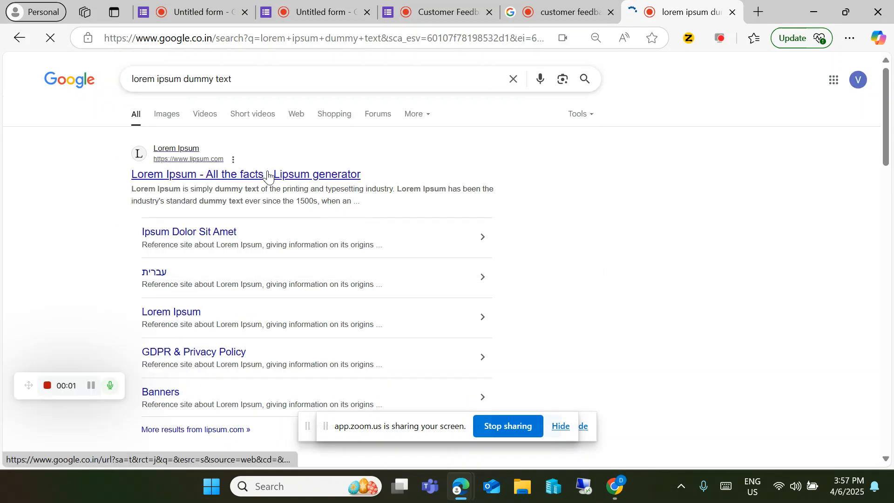
left_click(268, 176)
scroll(385, 193, "down", 8)
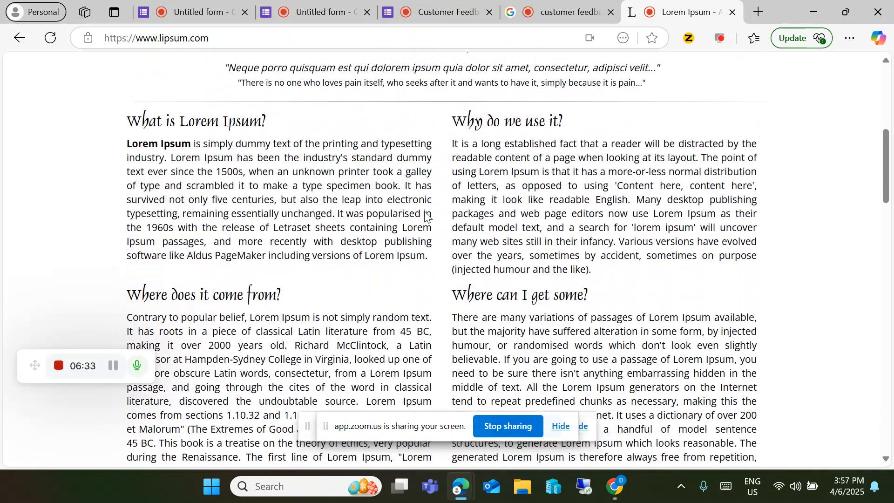
scroll(425, 216, "down", 12)
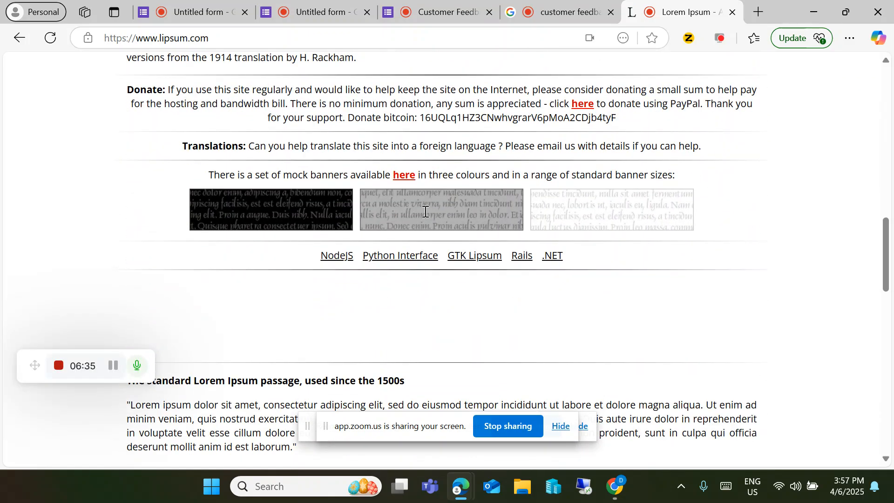
scroll(425, 211, "down", 3)
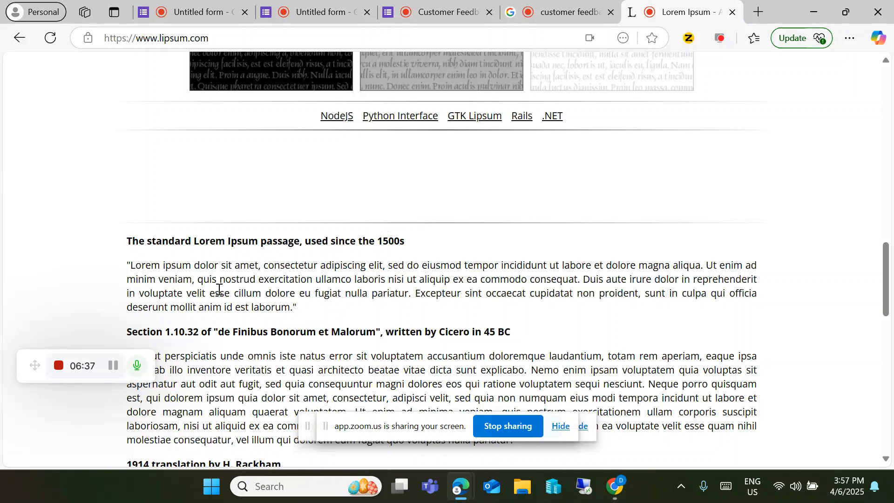
scroll(348, 299, "down", 3)
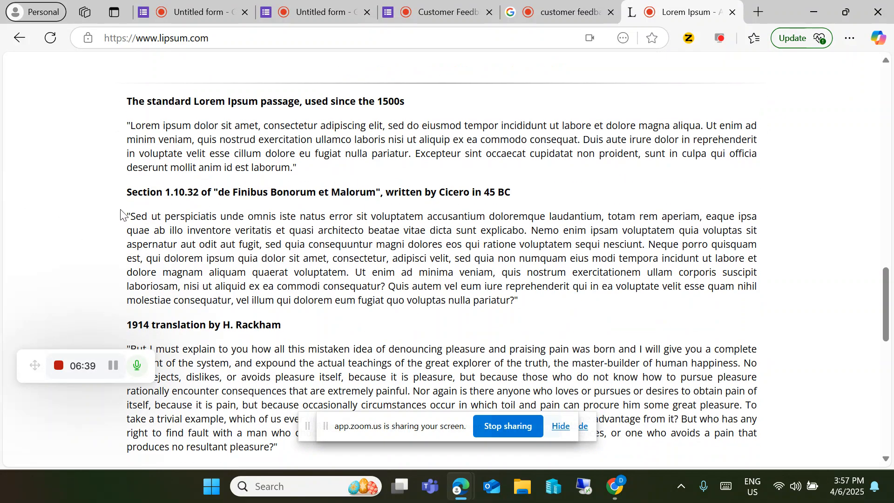
left_click_drag(121, 215, 525, 309)
key("ctrl+c")
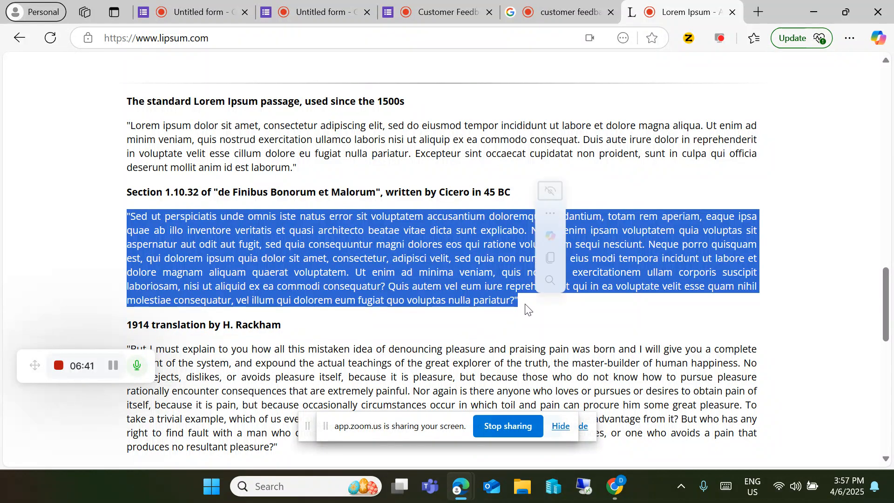
left_click(558, 11)
left_click(442, 12)
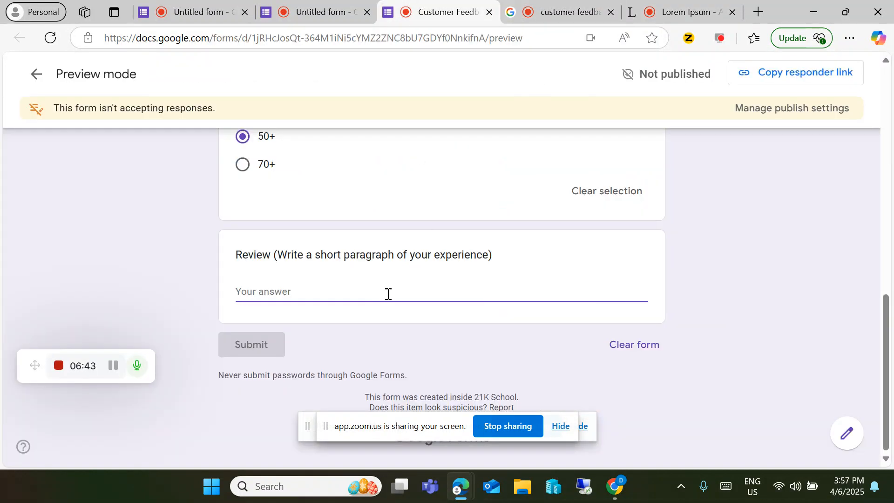
- Paste the Lorem Ipsum paragraph into the Review answer and scroll through it
key("ctrl+v")
scroll(204, 333, "down", 3)
scroll(347, 318, "up", 3)
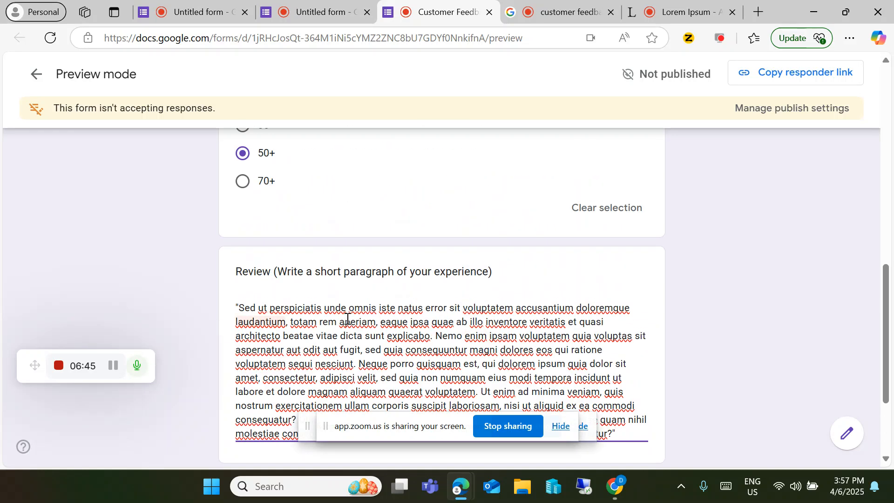
scroll(347, 318, "down", 1)
scroll(383, 300, "up", 1)
scroll(598, 373, "down", 1)
left_click(644, 433)
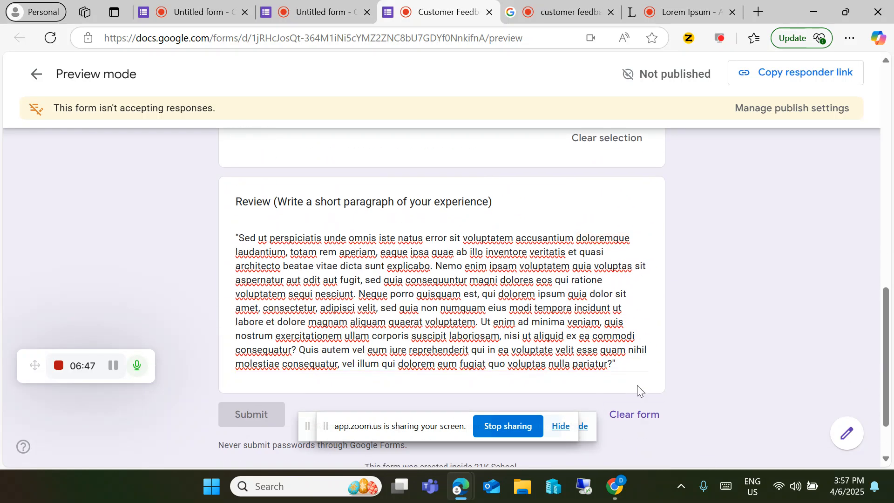
scroll(300, 319, "up", 10)
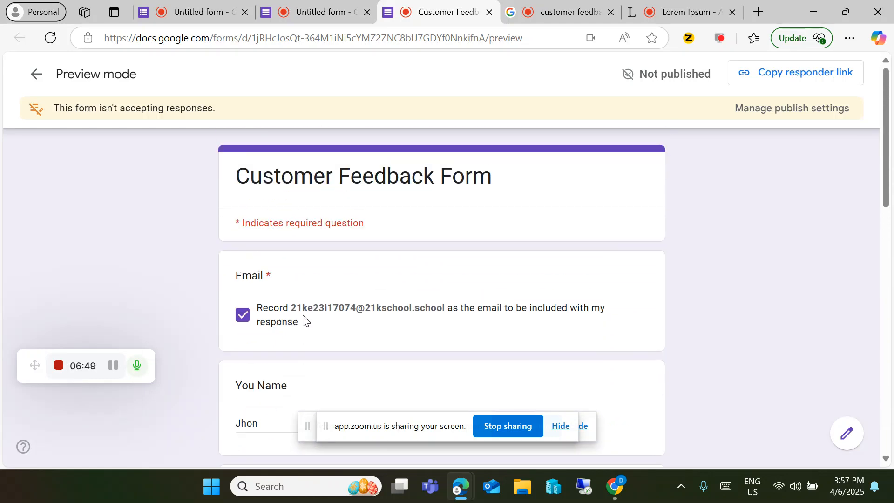
scroll(322, 384, "down", 3)
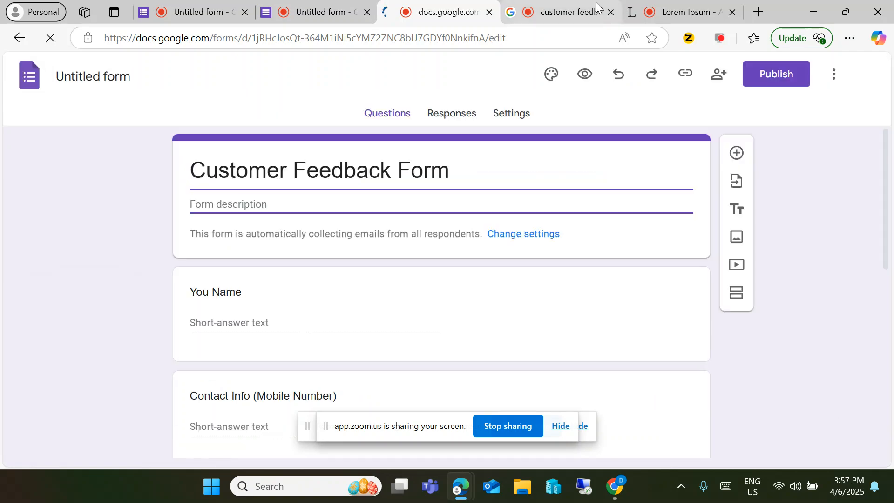
- Close the preview and get back to the Customer Feedback Form editor tab
left_click(691, 5)
left_click(541, 4)
left_click(198, 7)
left_click(684, 9)
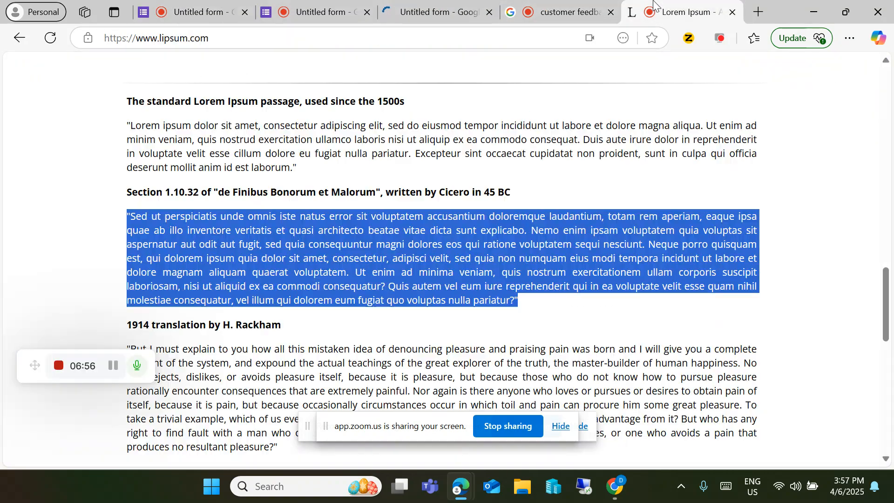
left_click(584, 9)
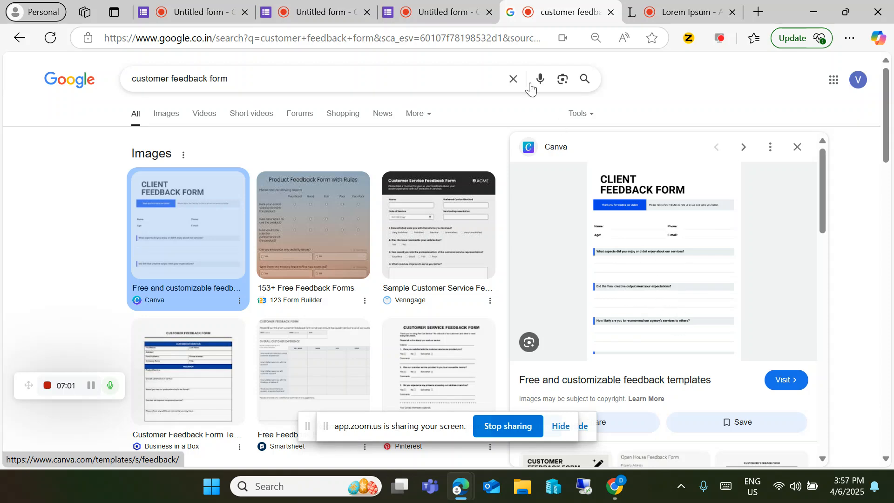
left_click(453, 8)
scroll(475, 323, "down", 10)
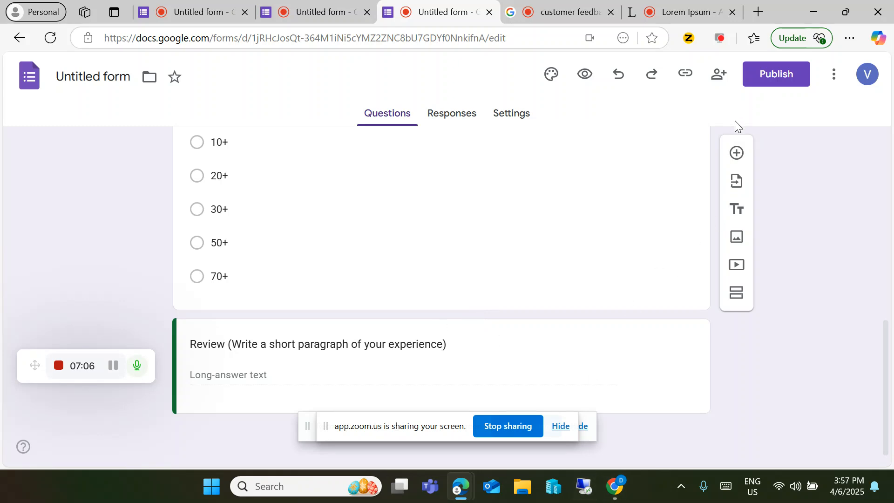
- Add a new question, drag it below Review, and title it 'Did it meet your expectations?'
left_click(738, 154)
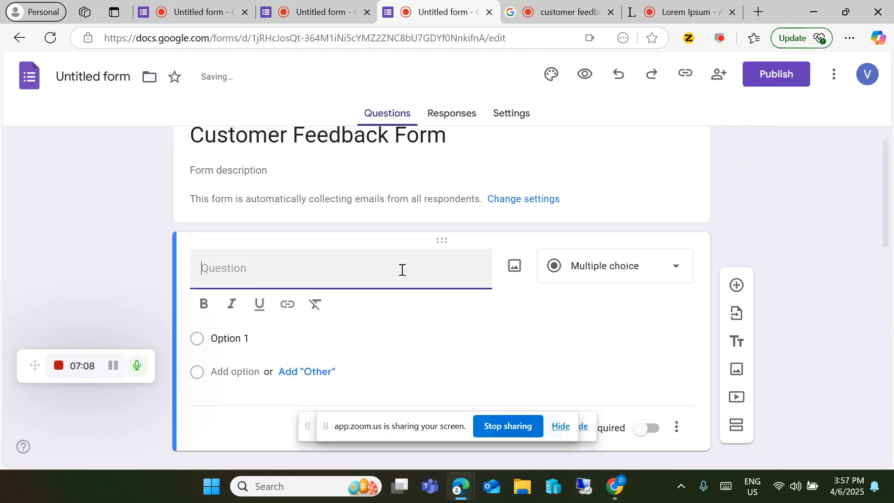
left_click_drag(434, 235, 445, 322)
left_click(289, 316)
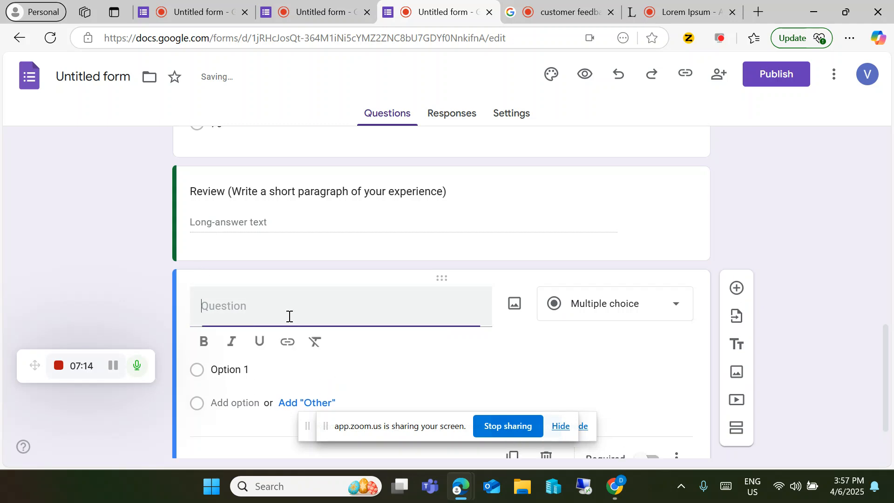
type("Did it")
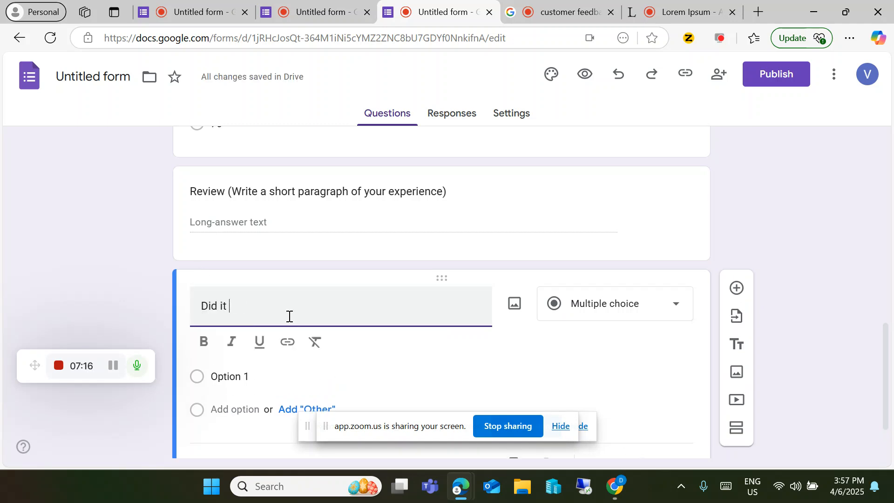
type(" meet yo")
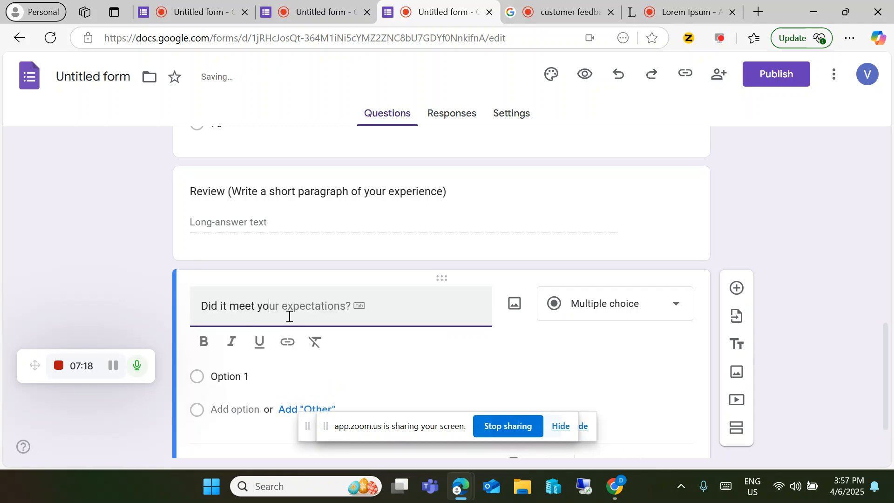
type("ur expect")
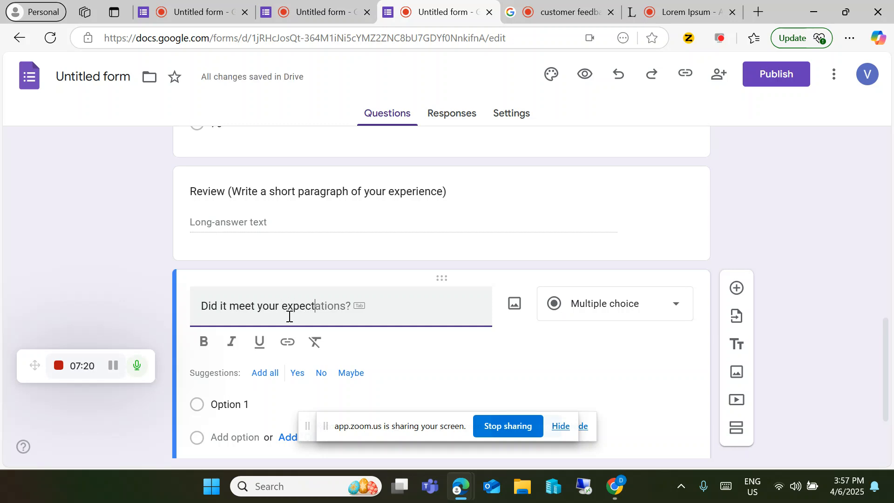
type("ations")
key("Home")
type("?")
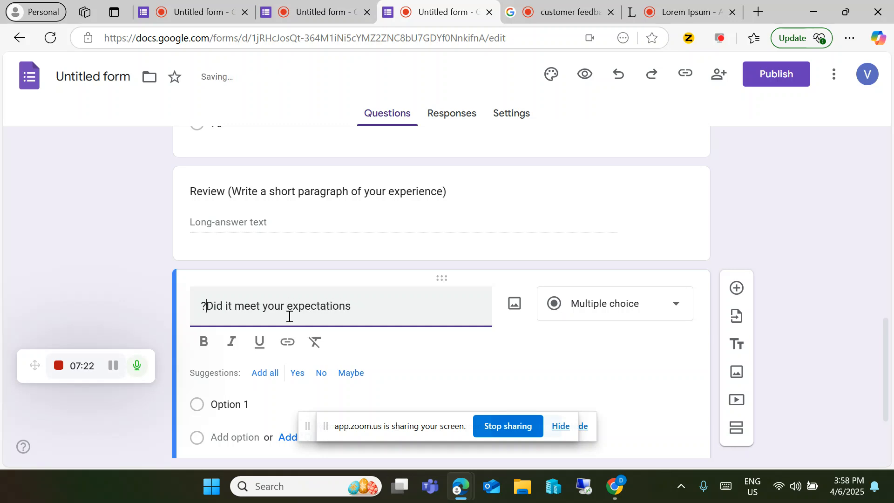
key("BackSpace")
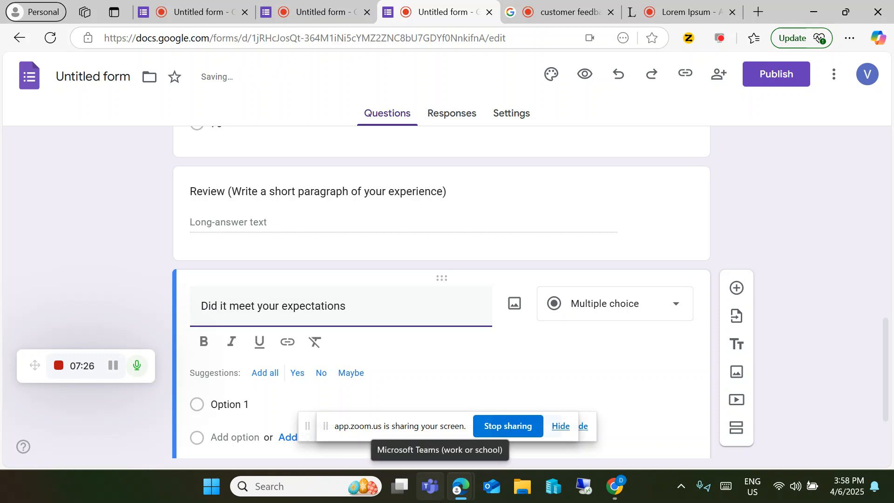
key("Right")
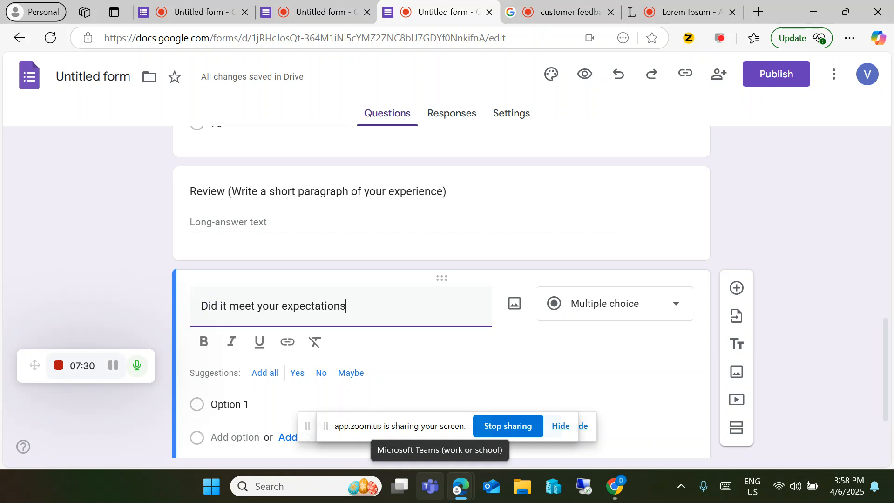
scroll(325, 383, "down", 2)
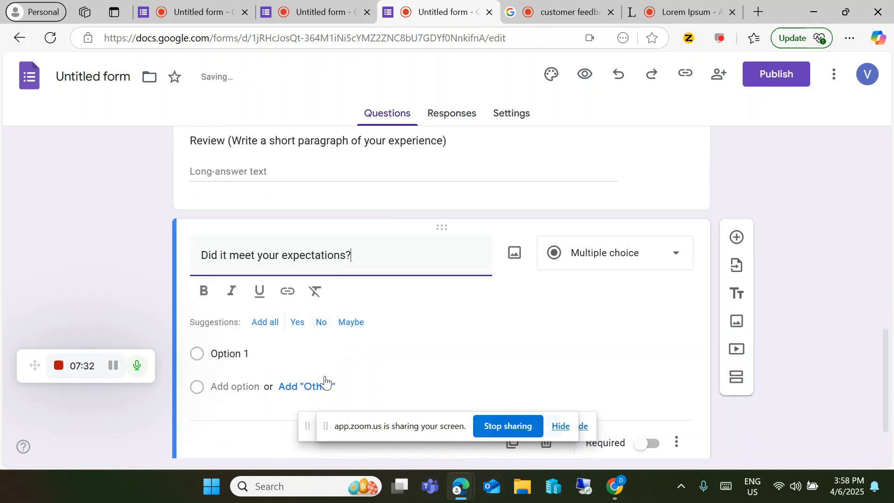
- Replace Option 1 with the choice 'Under Expectations'
left_click(266, 301)
key("BackSpace")
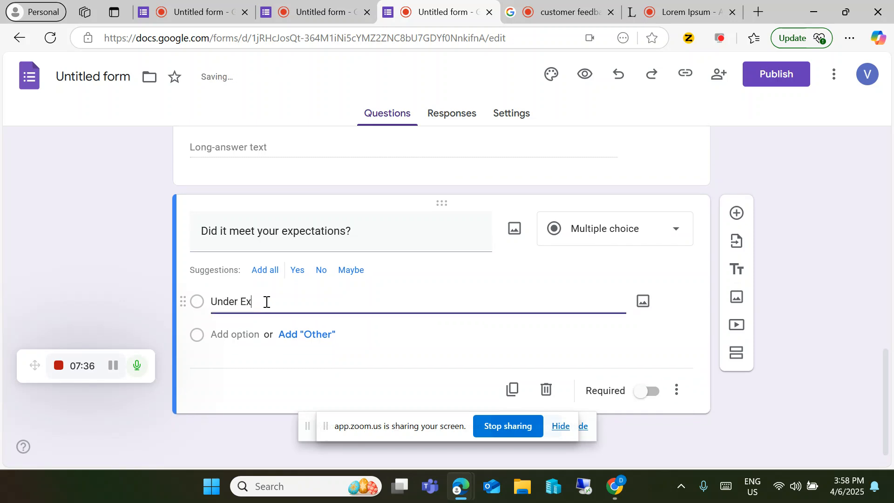
type("Under Expect")
key("shift+Left")
key("shift+Left")
key("shift+Left")
key("shift+Left")
key("shift+Left")
key("shift+Left")
key("shift+Left")
key("shift+Left")
key("shift+Left")
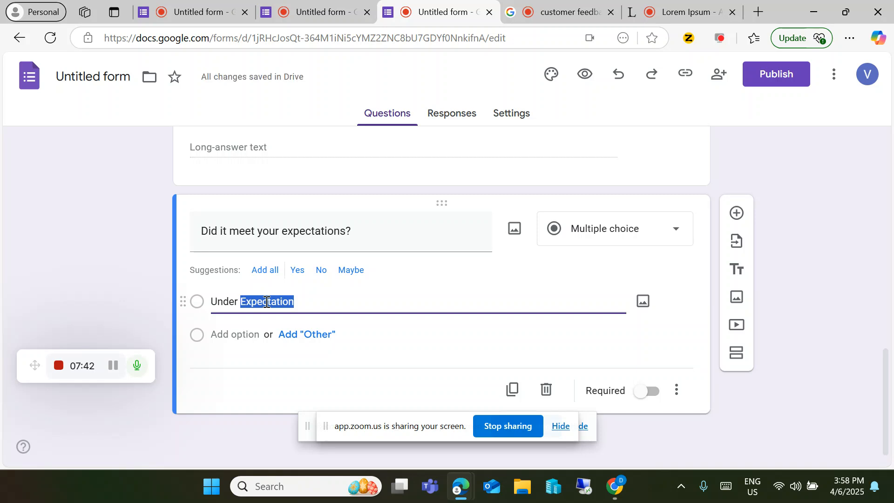
key("ctrl+z")
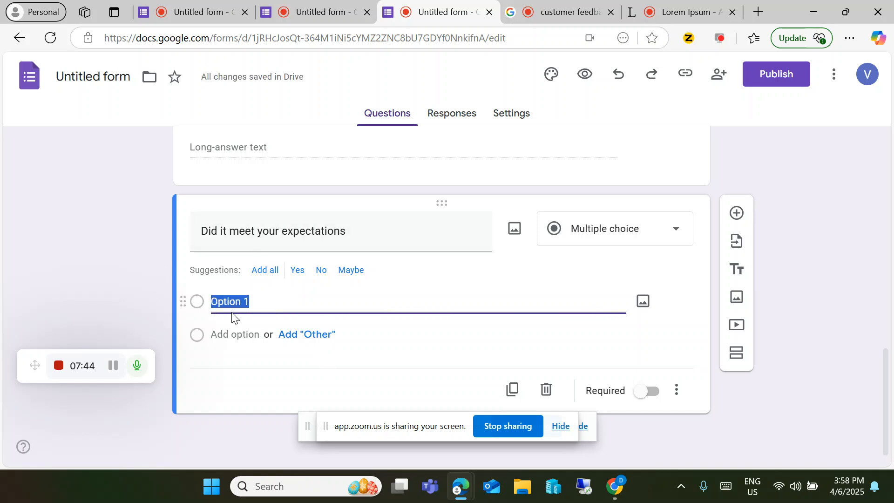
key("BackSpace")
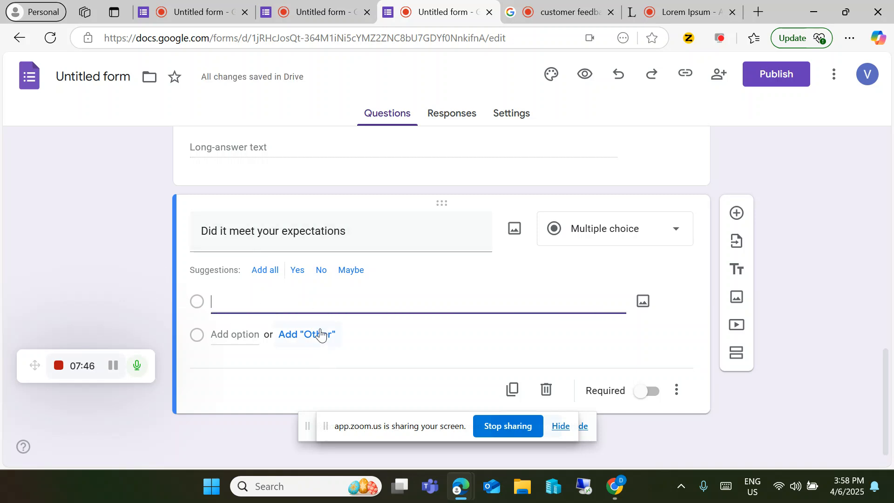
type("Under")
key("BackSpace")
key("BackSpace")
key("BackSpace")
key("BackSpace")
type("Nnder")
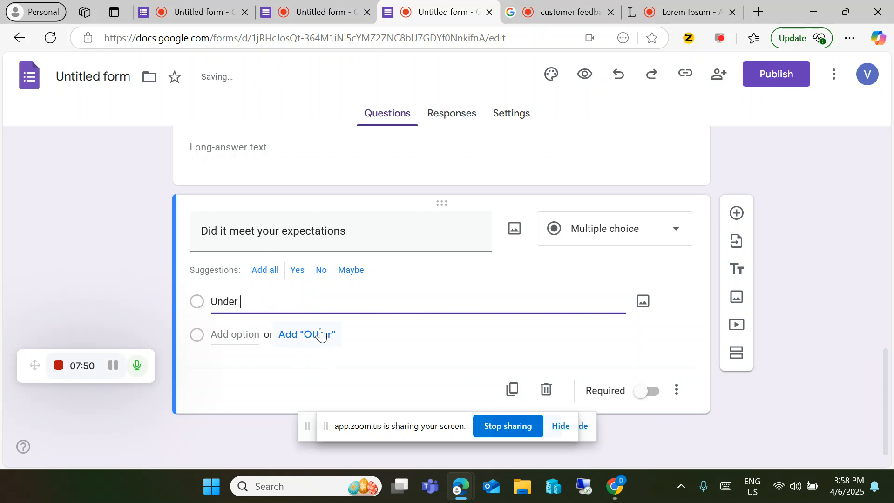
type("Option")
key("BackSpace")
key("BackSpace")
type("Expectations")
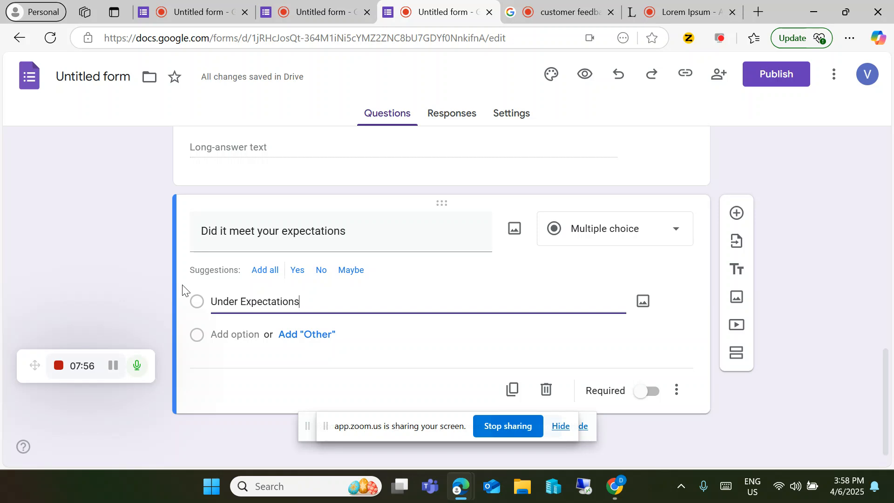
key("shift+Left")
key("shift+Left")
key("shift+Left")
key("shift+Left")
key("shift+Left")
key("shift+Left")
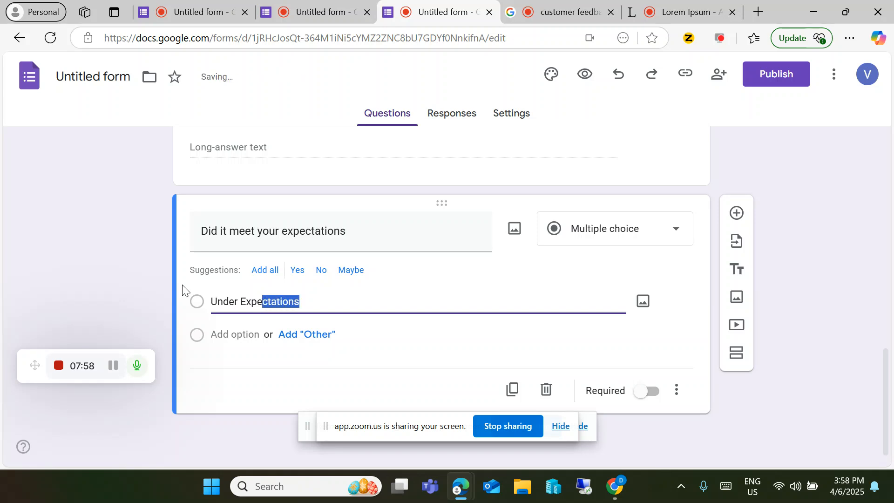
key("shift+Left")
key("shift+Left")
key("shift+Left")
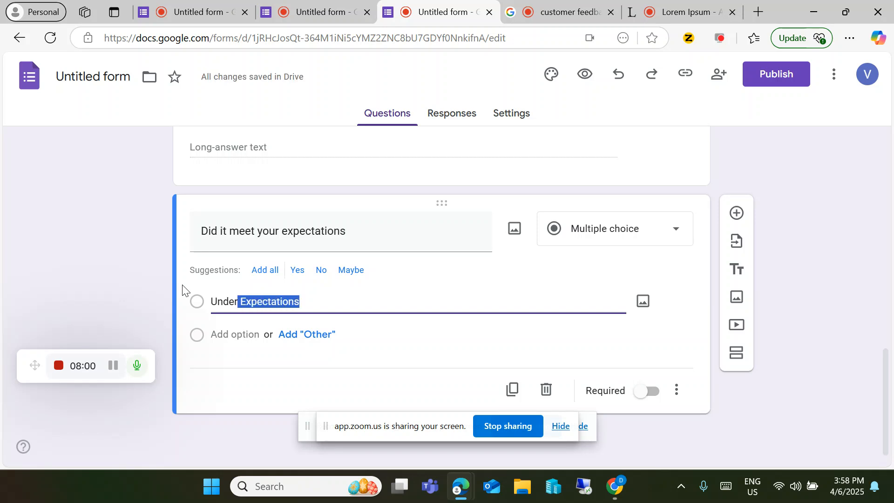
left_click(262, 302)
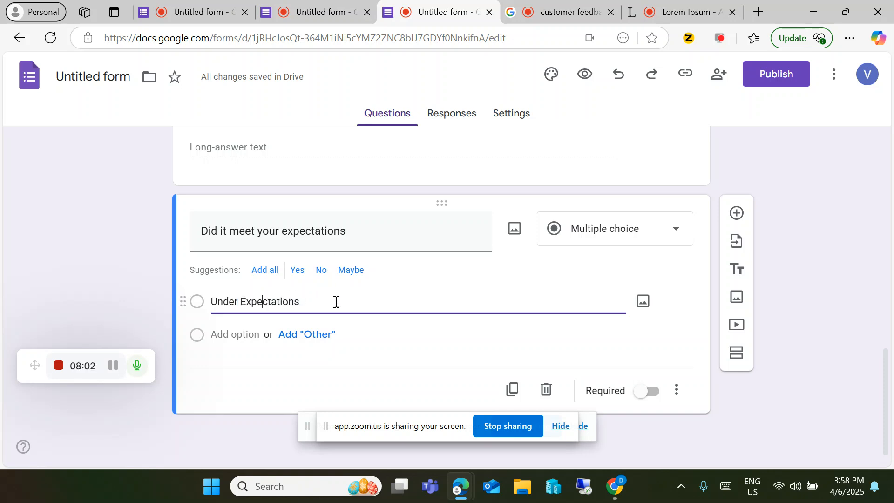
key("shift+Left")
key("shift+Left")
key("shift+Left")
key("shift+Left")
key("shift+Left")
key("shift+Left")
key("shift+Left")
key("shift+Left")
key("shift+Left")
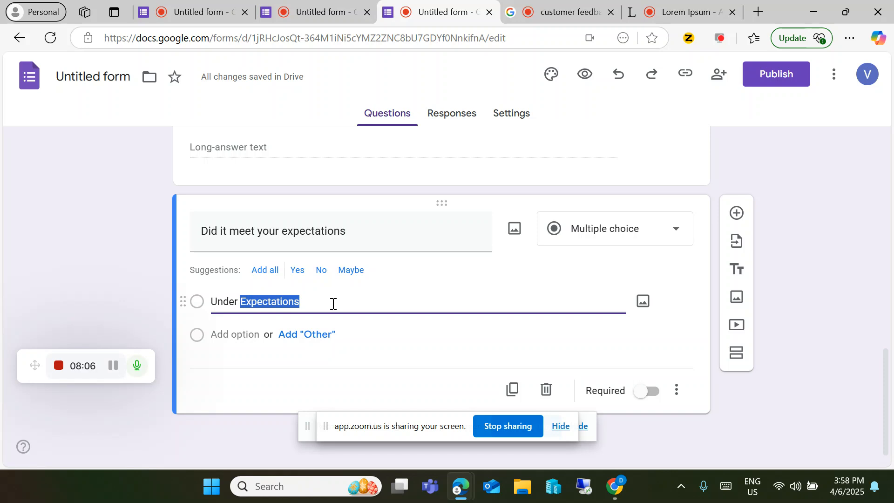
- Add choices 'Somewhat Meets Expectations', 'Meets Expectations' and 'Over Expectations'
left_click(235, 334)
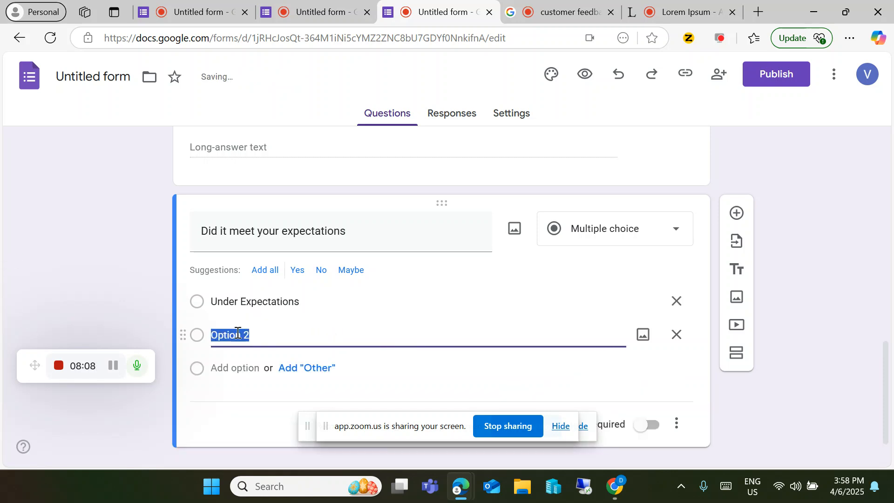
key("BackSpace")
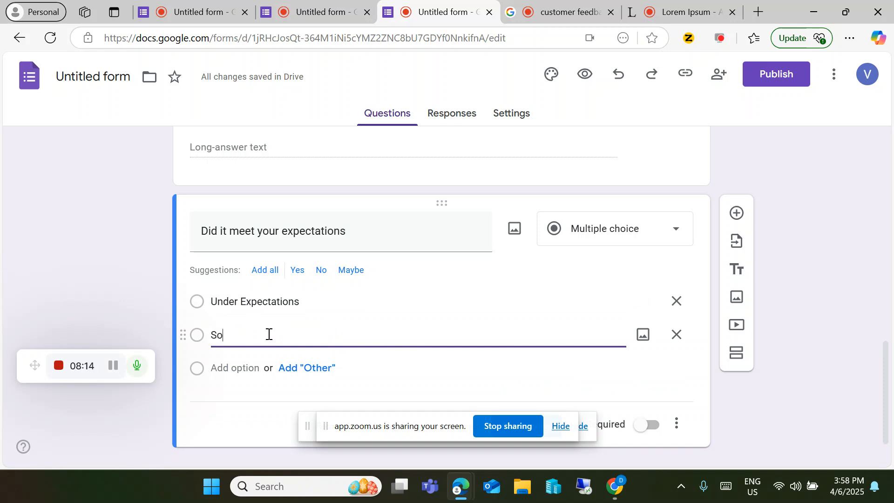
type("Somewhat ")
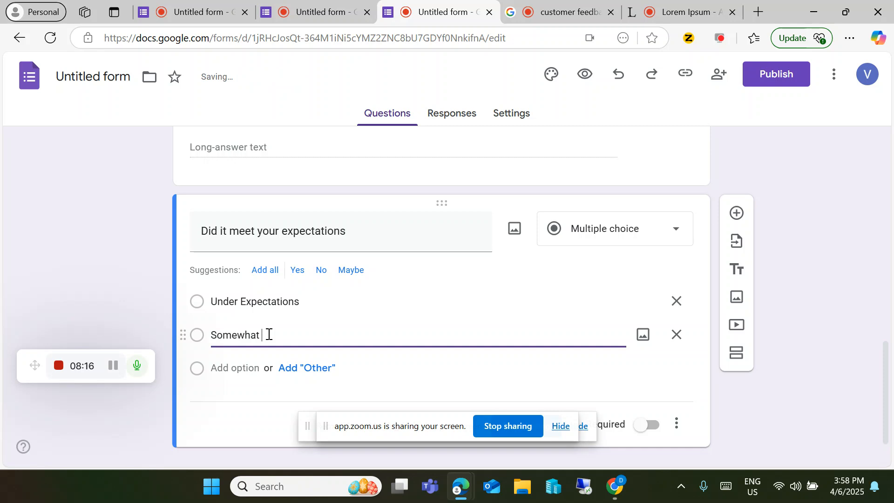
type("Meets Expectations")
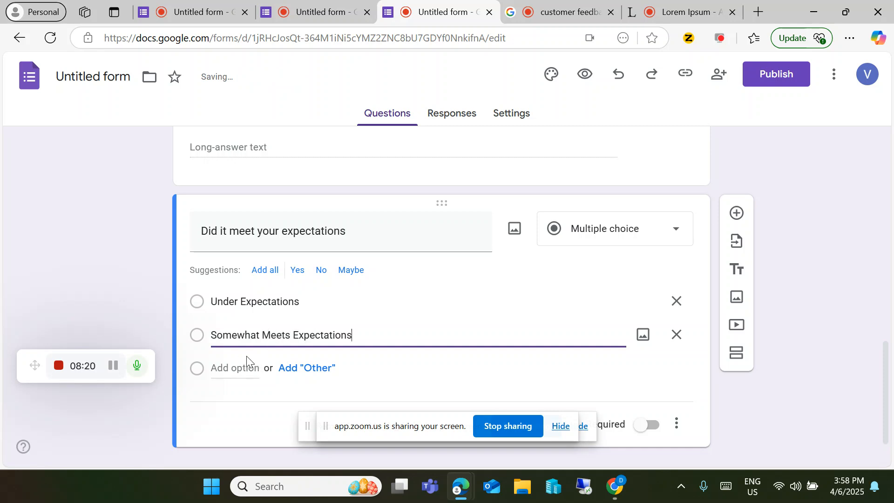
left_click(235, 368)
type("Meet")
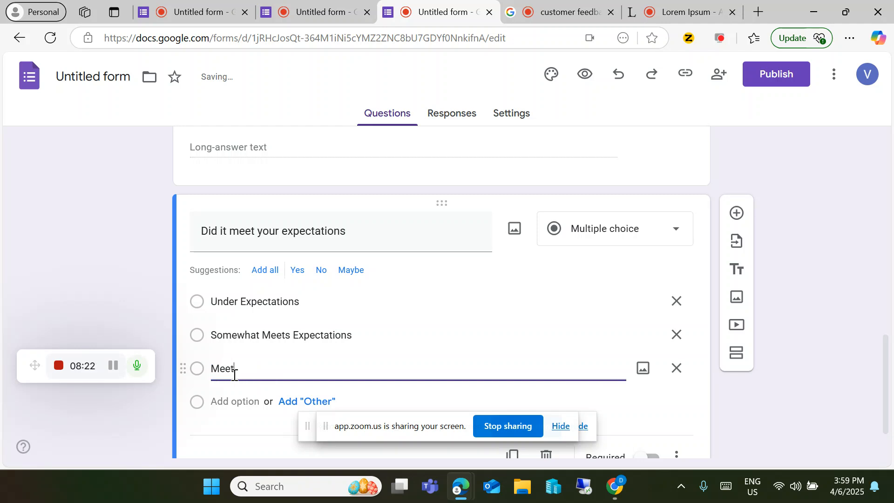
type("s Expectations")
left_click(237, 401)
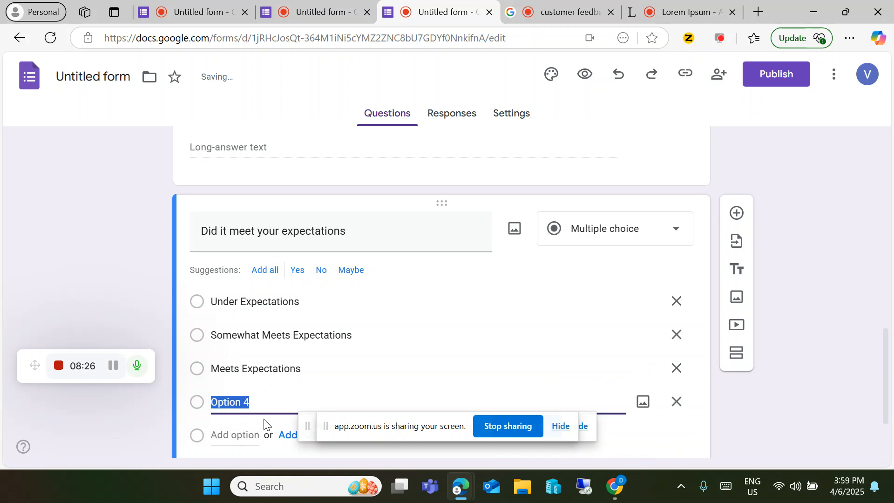
type("Over")
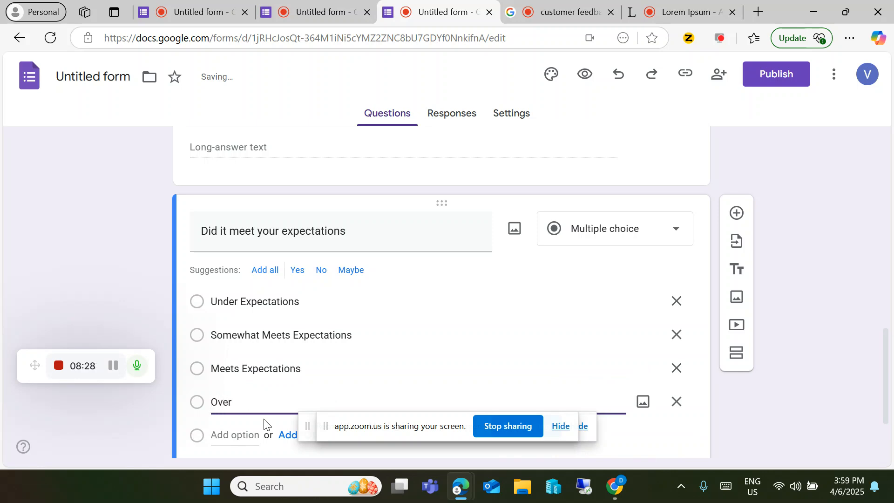
type(" Expectations")
left_click(28, 208)
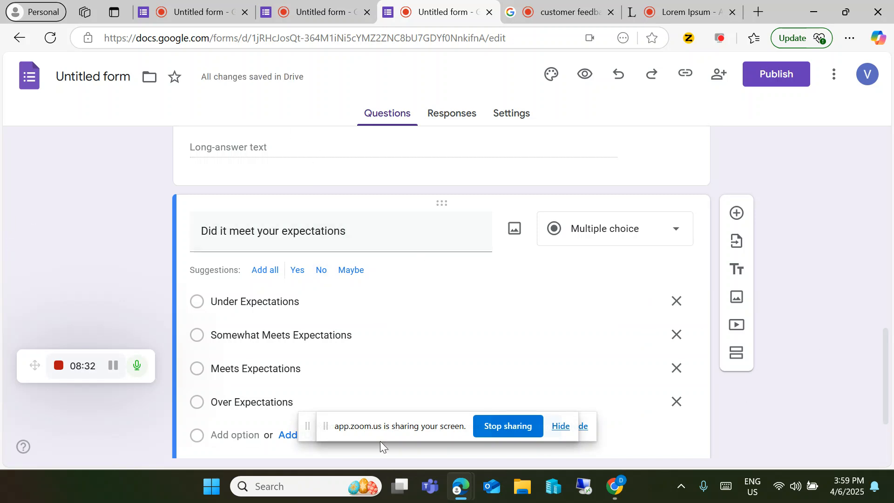
scroll(329, 353, "down", 2)
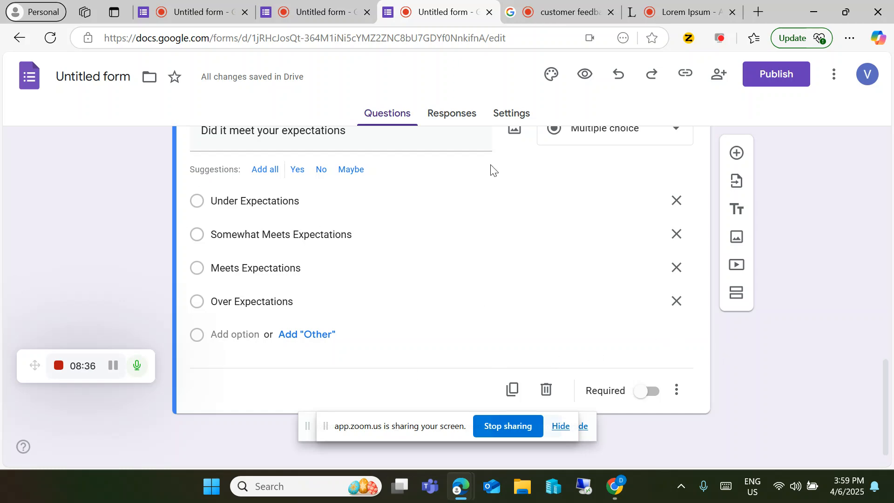
left_click(565, 12)
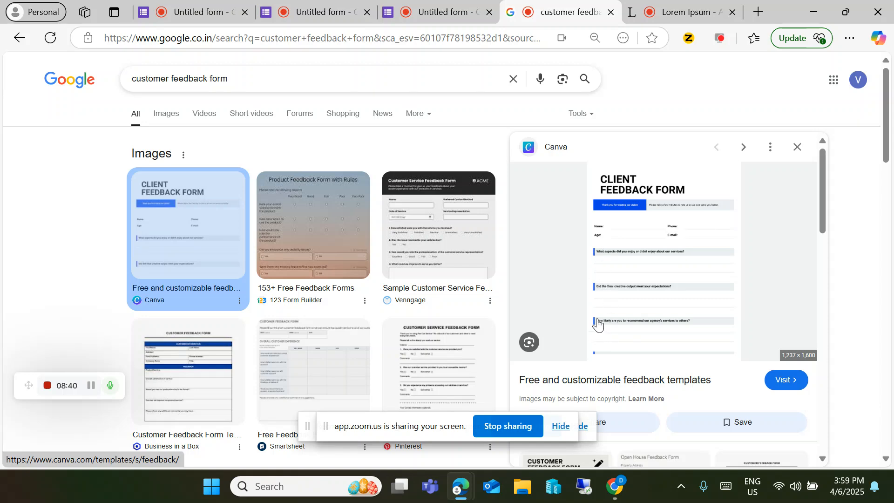
left_click(284, 7)
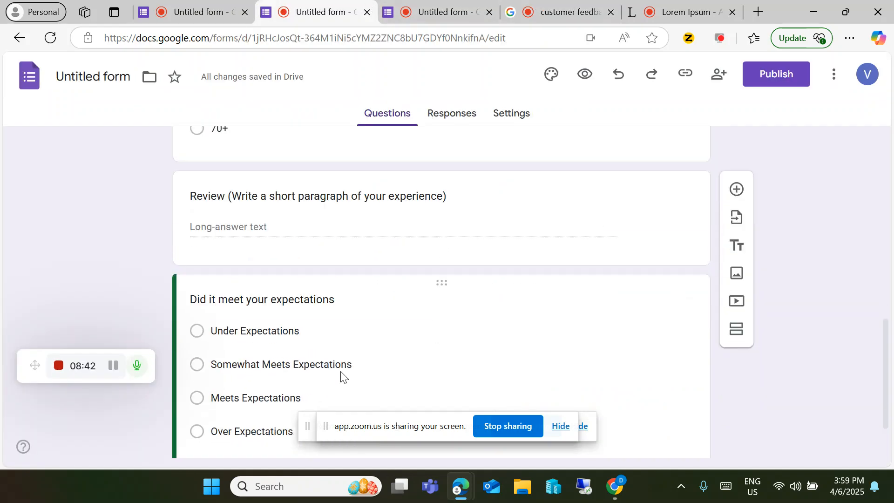
- Close the duplicate Untitled form tabs, keeping the Customer Feedback Form editor
scroll(343, 377, "down", 1)
left_click(497, 14)
left_click(489, 12)
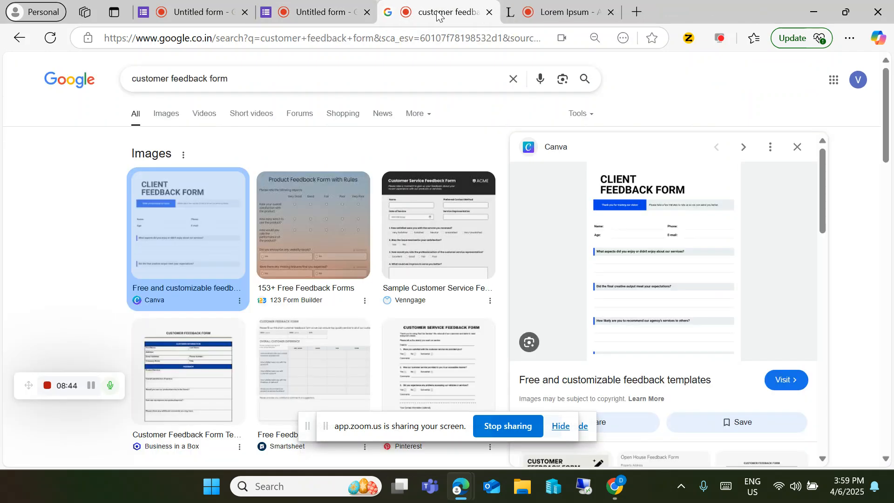
left_click(326, 11)
left_click(235, 14)
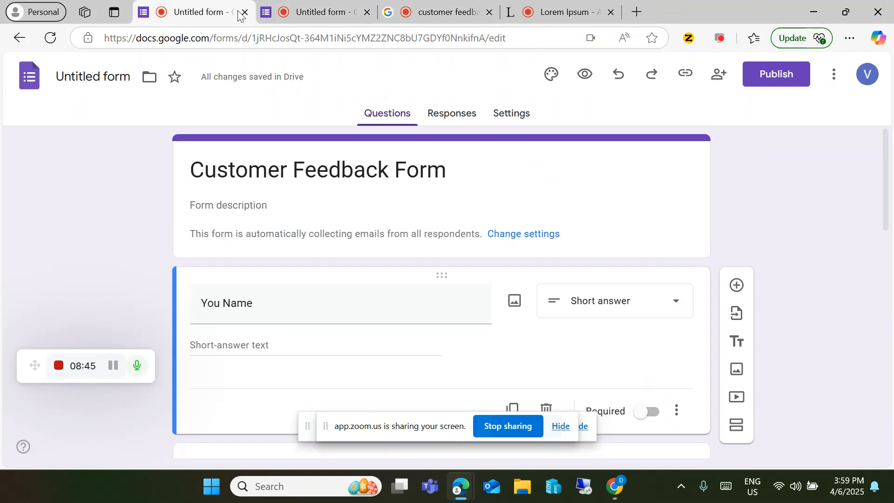
scroll(350, 255, "down", 15)
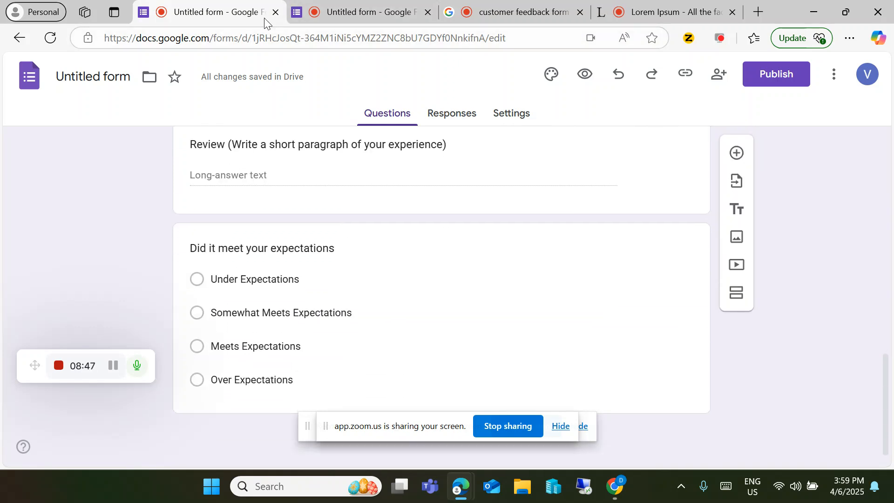
left_click(275, 13)
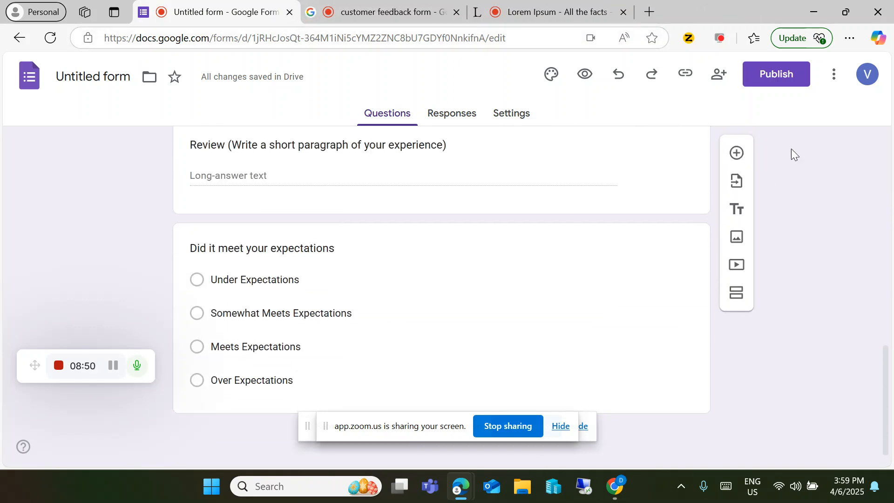
- Add a new question card and drag it below 'Did it meet your expectations'
left_click(737, 153)
scroll(363, 339, "down", 5)
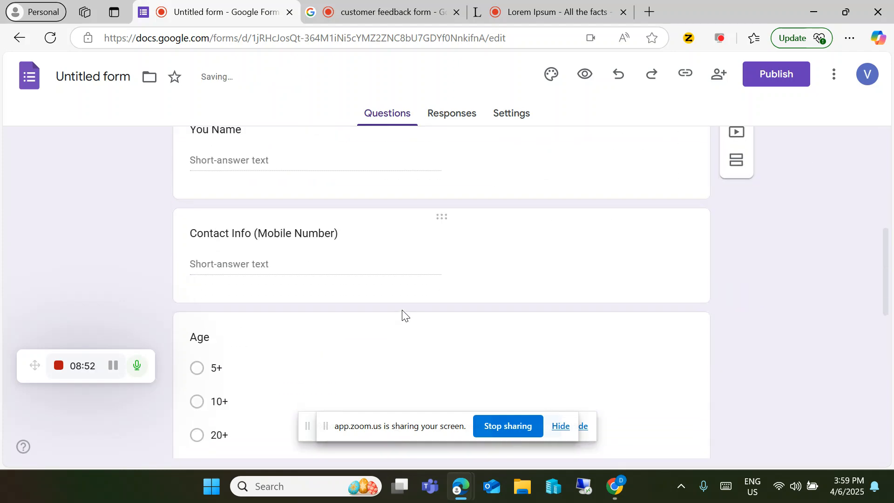
scroll(403, 315, "up", 4)
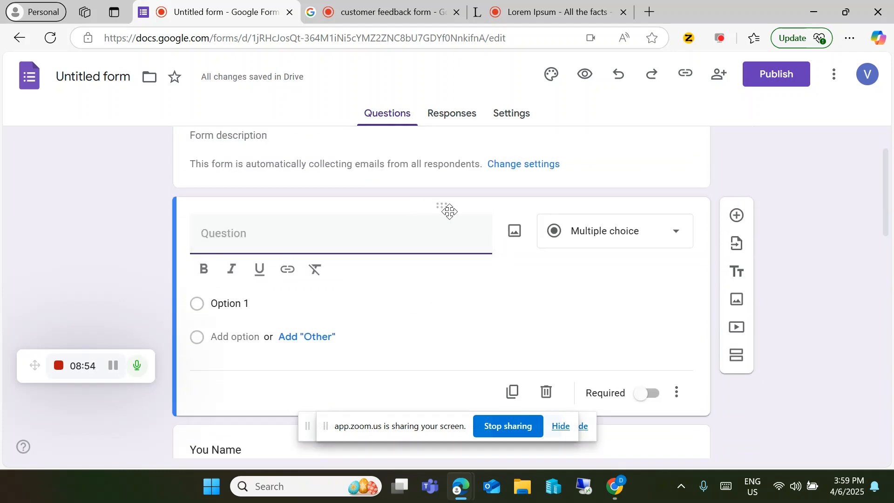
left_click_drag(449, 209, 479, 330)
scroll(449, 207, "up", 10)
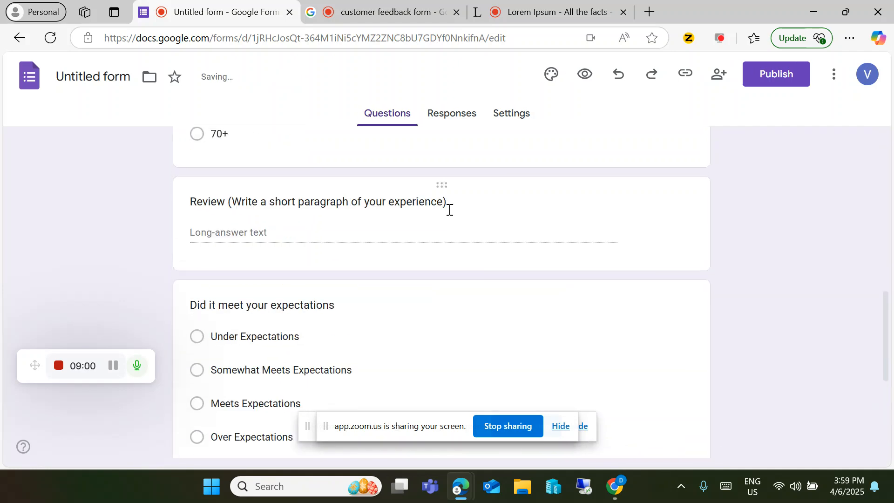
scroll(412, 222, "up", 4)
scroll(488, 263, "down", 15)
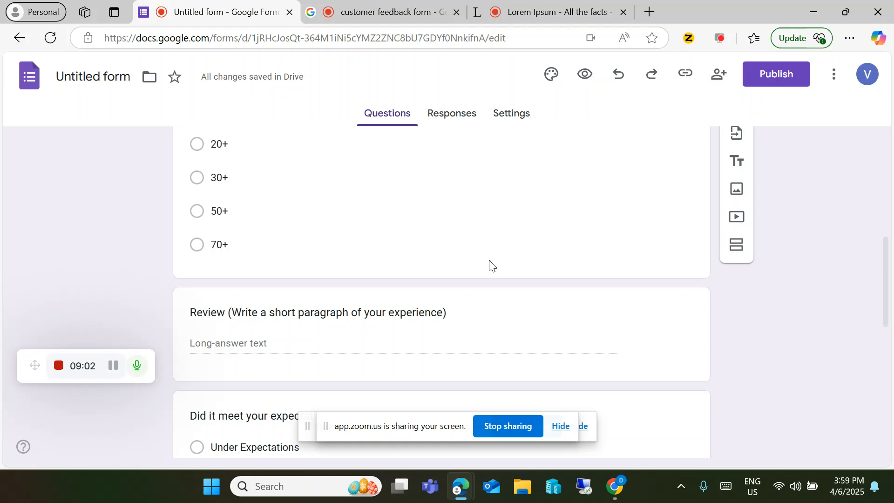
- Title the new question 'How would you recommend it to a friend', fixing the spelling of 'recommend'
left_click(371, 257)
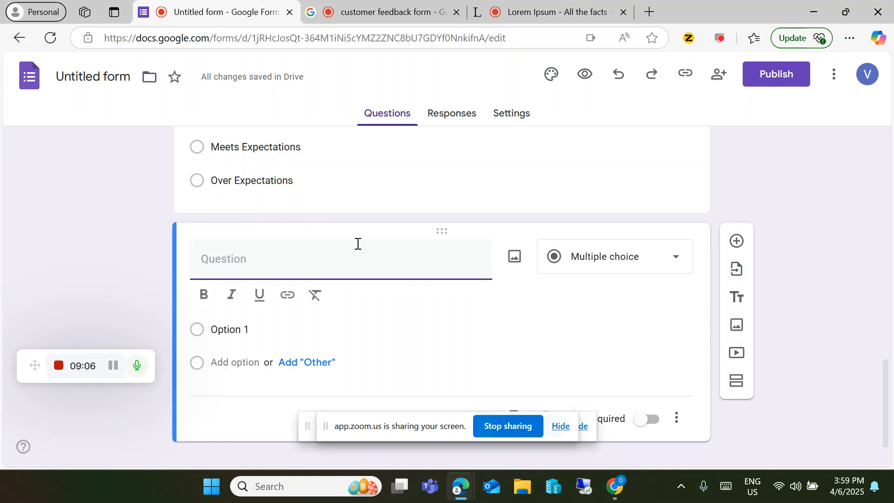
type("How w")
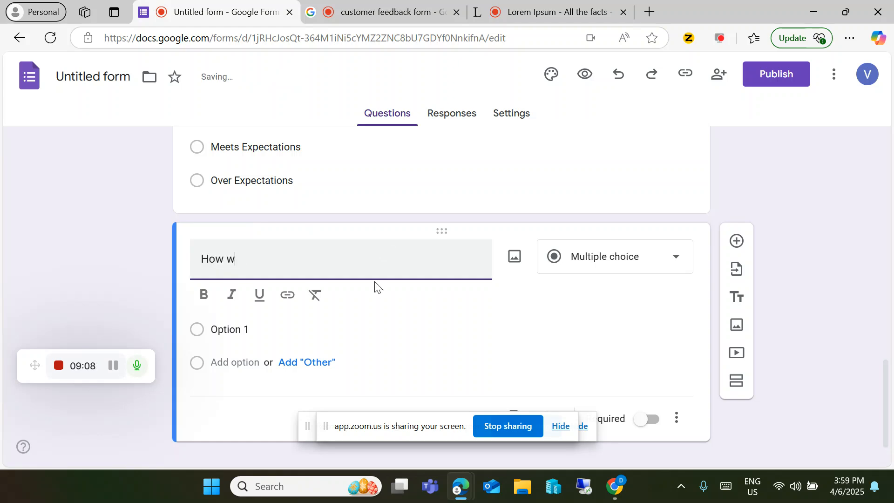
type("ould you recom")
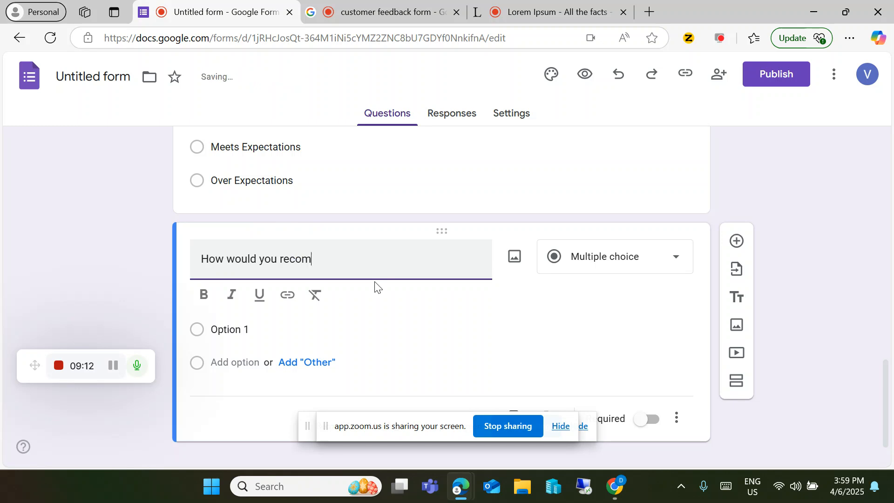
type("end it to a friend")
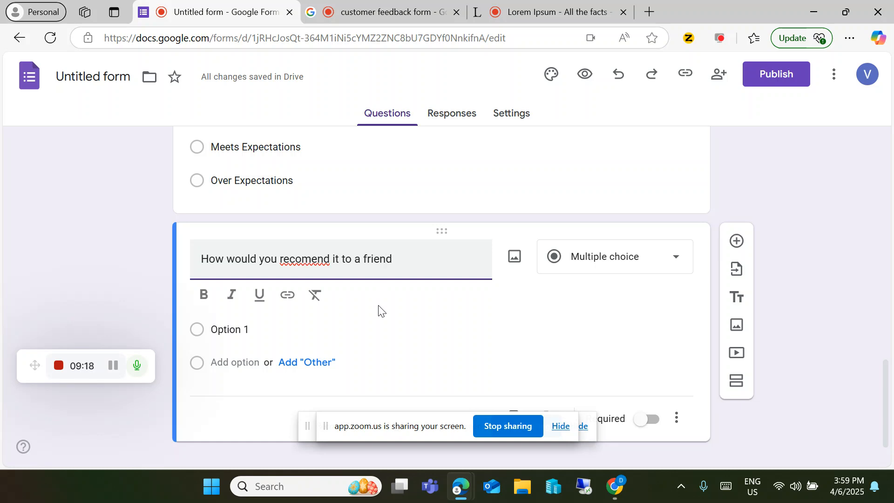
right_click(294, 259)
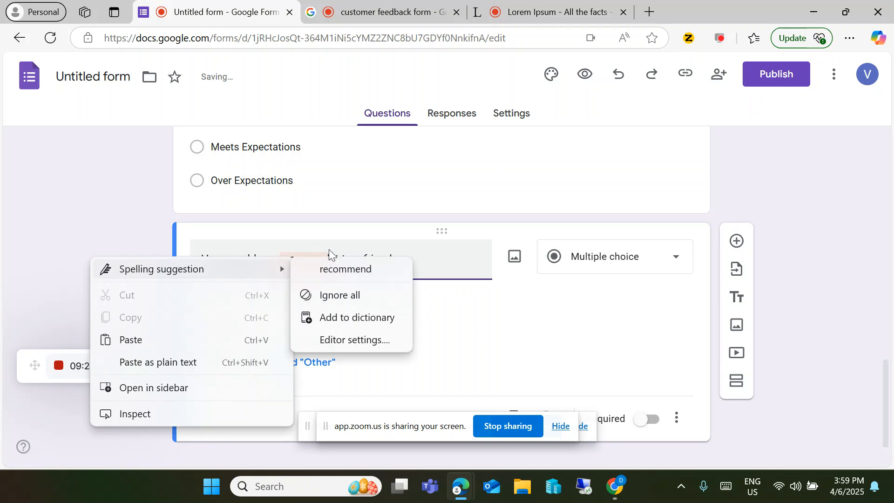
left_click(344, 267)
- Make it a drop-down with options Most Likely, Maybe and Least Likely
left_click(627, 266)
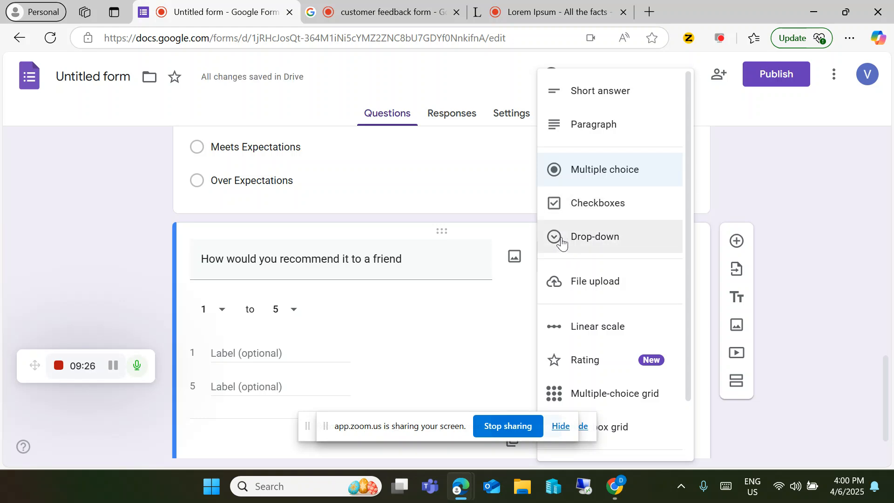
left_click(594, 246)
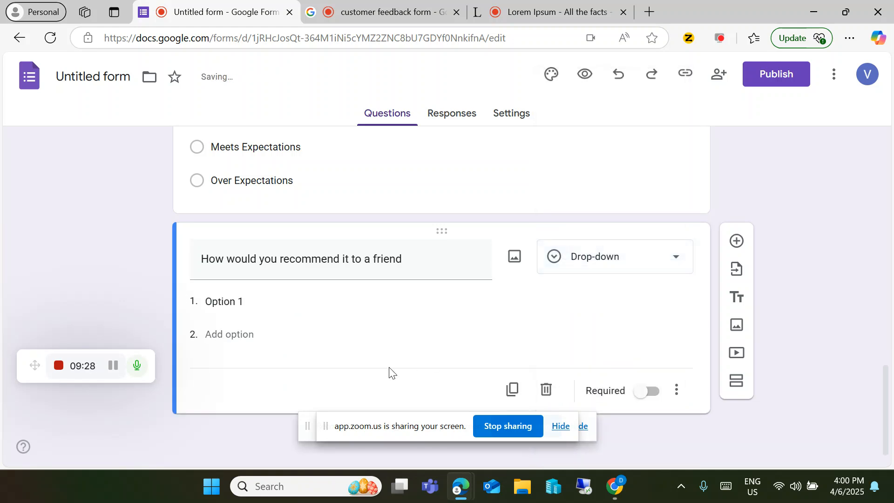
left_click(250, 300)
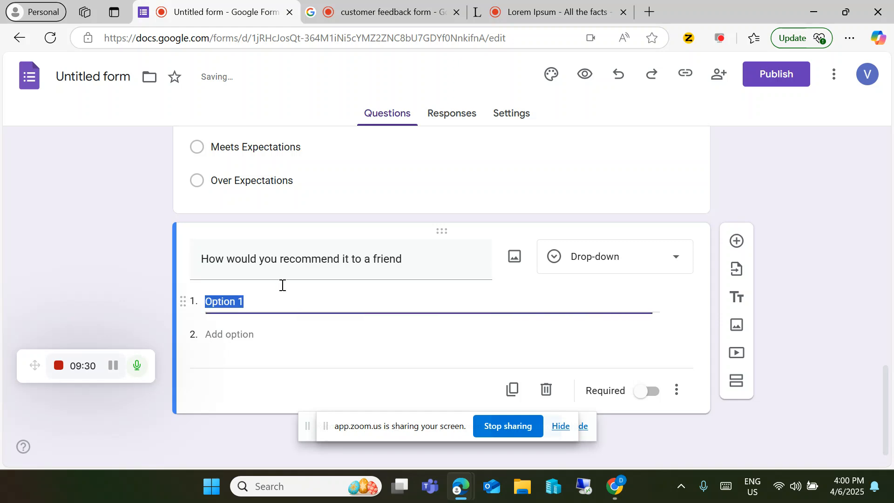
key("BackSpace")
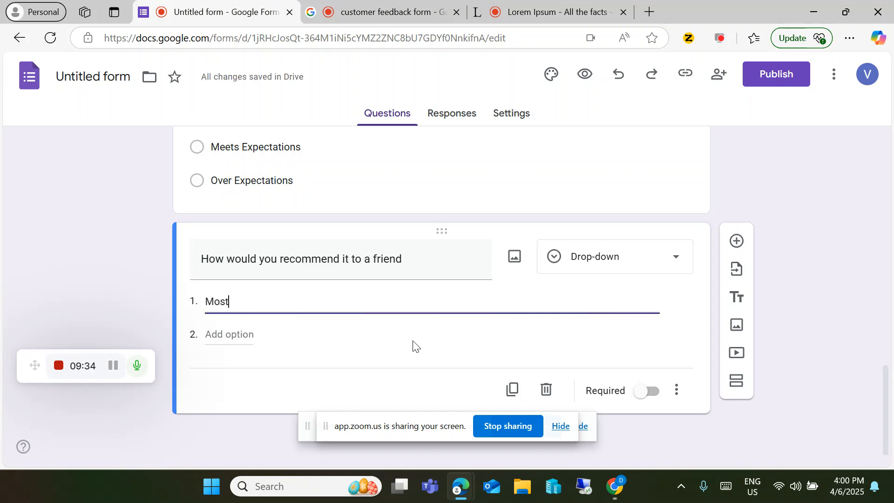
type("Most Likely")
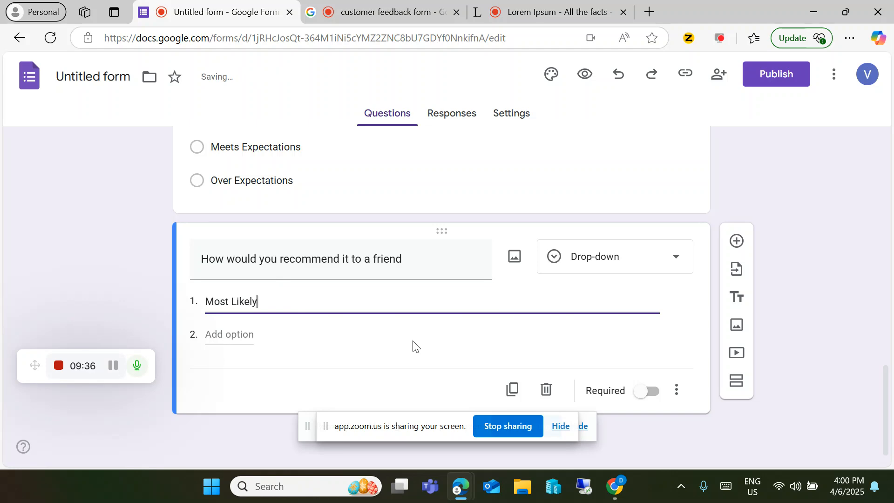
left_click(235, 337)
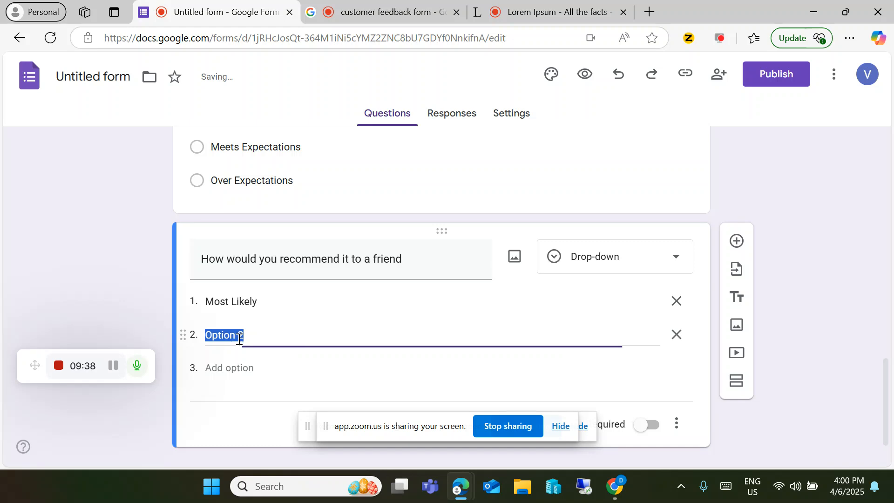
type("Maybe")
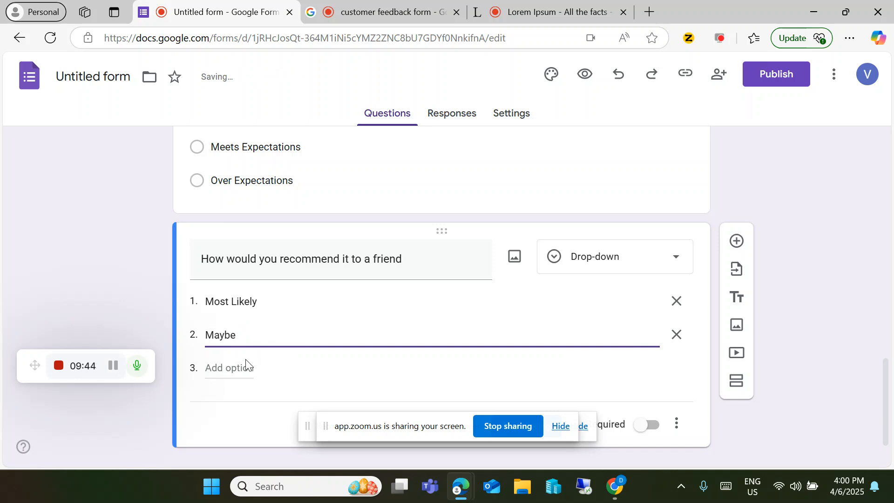
left_click(208, 370)
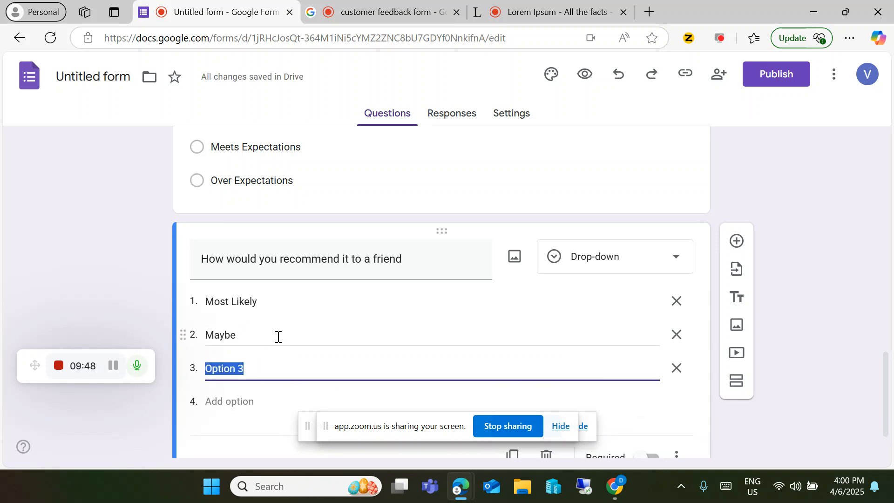
type("Least ")
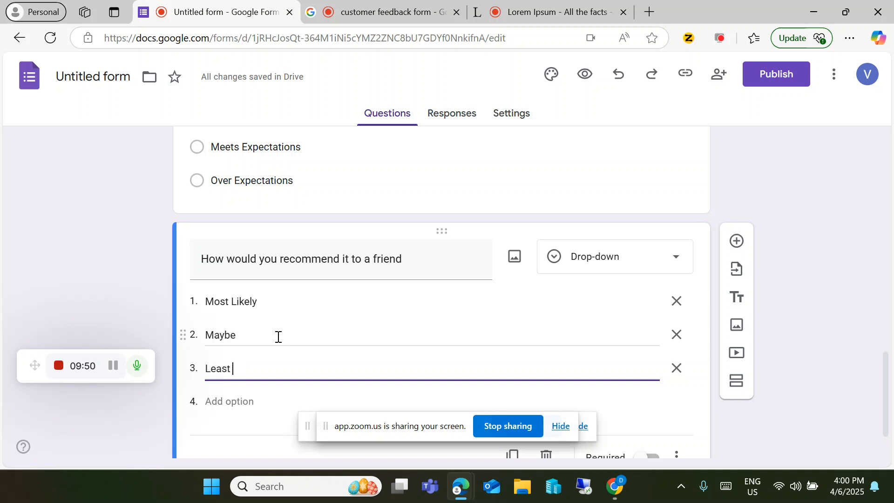
type("Likely")
left_click(612, 253)
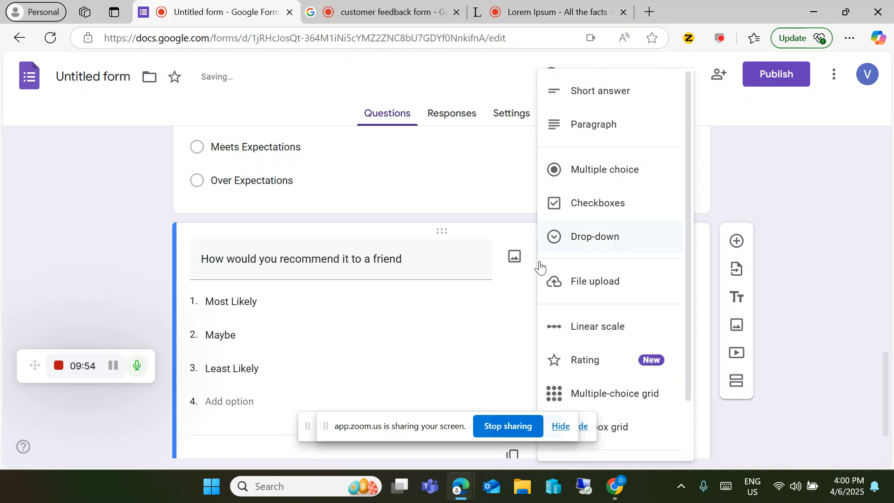
- Change the 'Did it meet your expectations' question type to Checkboxes
left_click(853, 244)
scroll(365, 305, "up", 9)
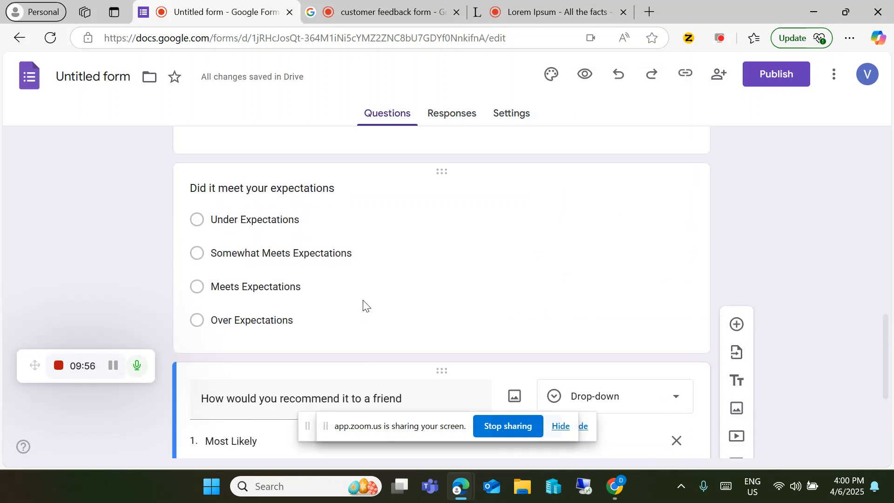
scroll(365, 305, "down", 5)
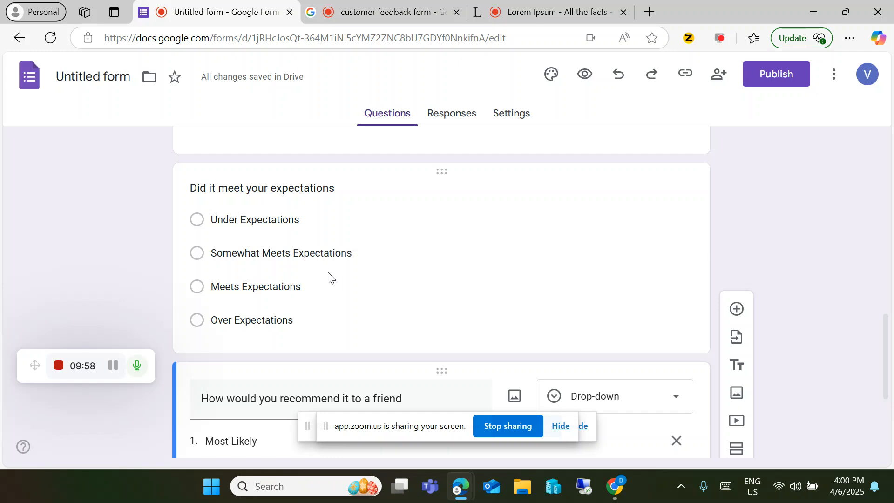
scroll(329, 276, "down", 4)
scroll(333, 274, "up", 6)
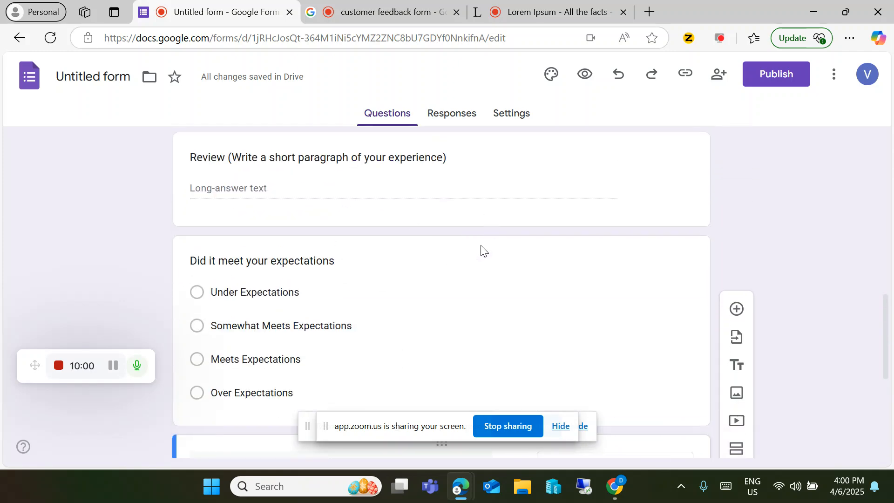
left_click(532, 247)
left_click(590, 277)
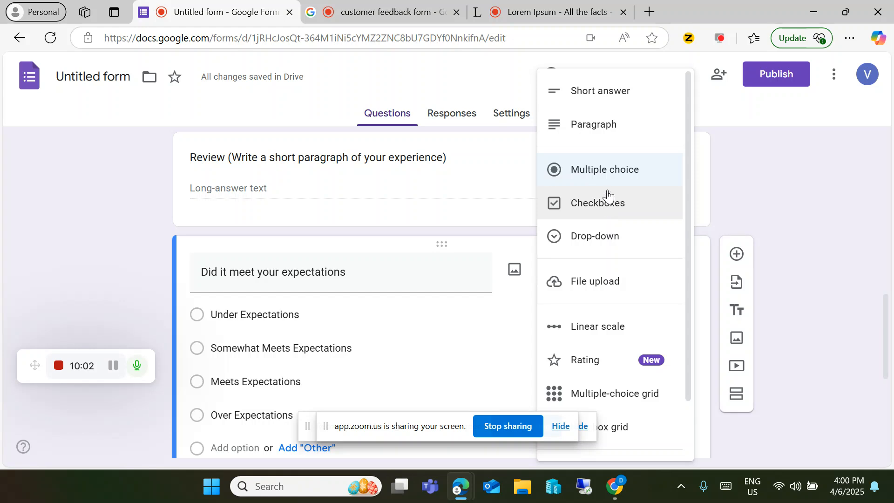
left_click(605, 218)
- Glance at the Responses tab, then return to the Questions view
scroll(325, 293, "up", 5)
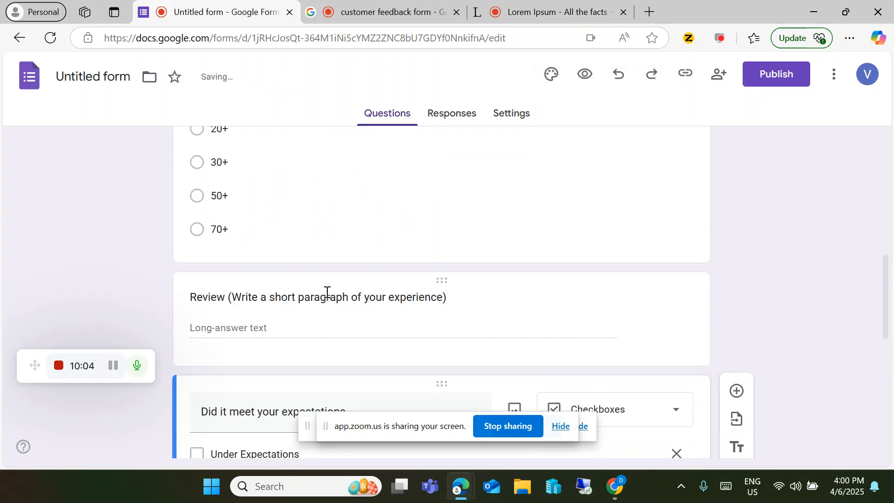
scroll(327, 296, "up", 3)
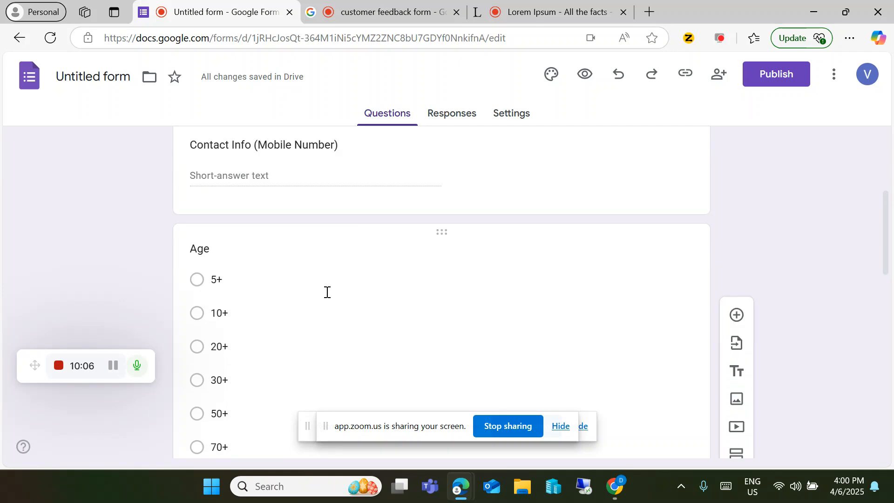
scroll(326, 294, "down", 7)
scroll(327, 293, "up", 12)
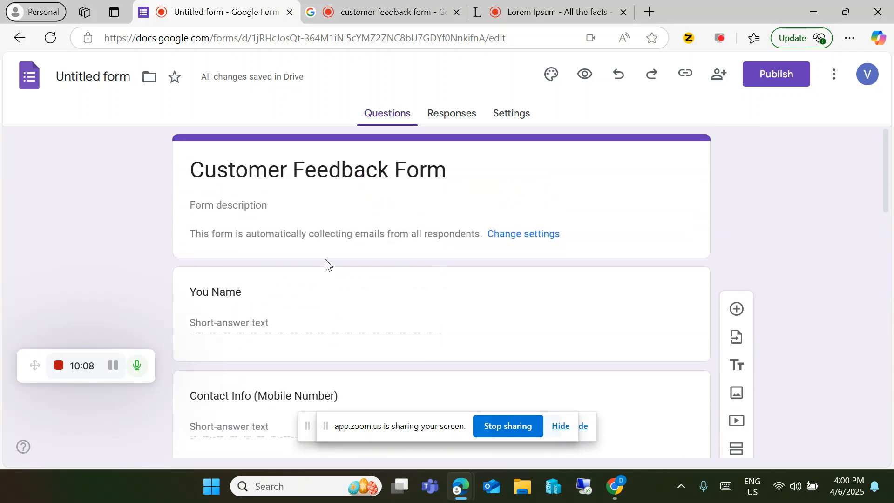
left_click(315, 170)
left_click(442, 117)
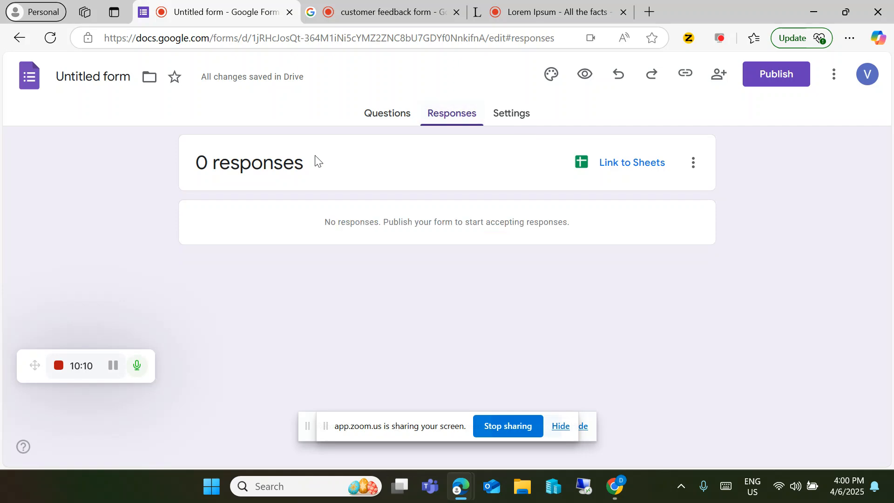
left_click(378, 112)
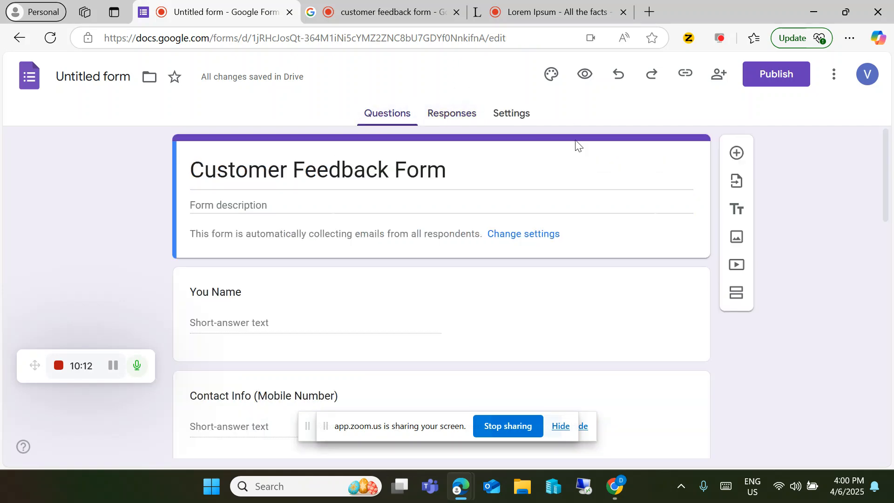
scroll(576, 145, "down", 5)
scroll(577, 145, "down", 6)
- Set the form's responder access to 'Anyone with the link'
left_click(774, 79)
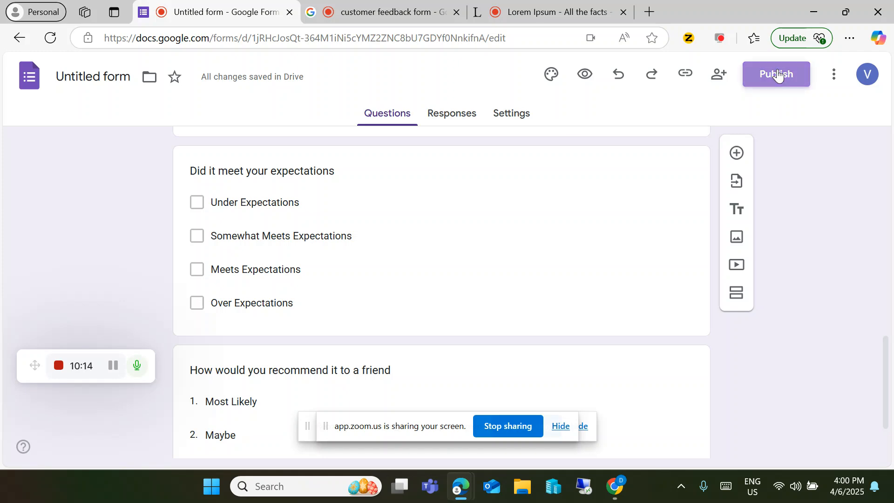
left_click(577, 174)
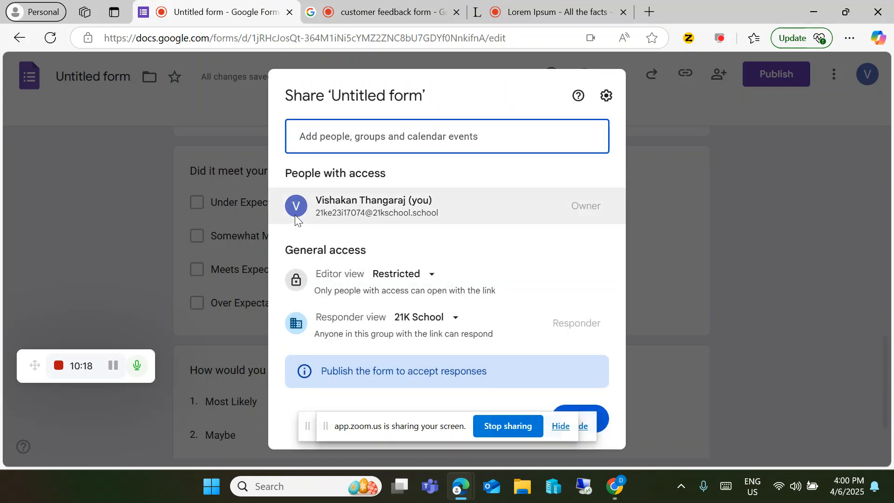
left_click(403, 325)
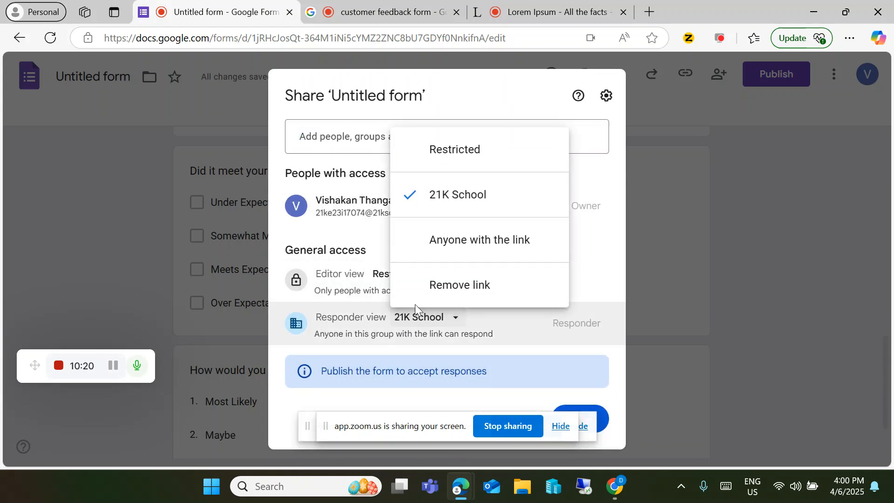
left_click(473, 246)
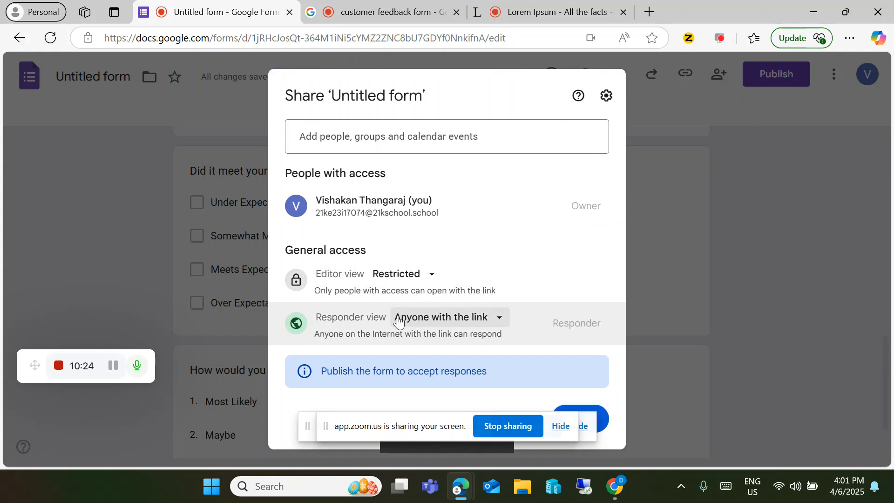
left_click(429, 321)
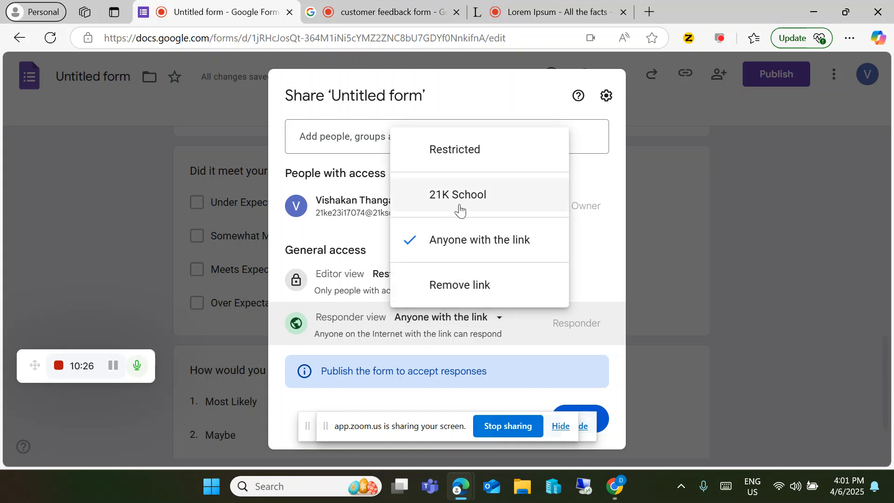
left_click(366, 239)
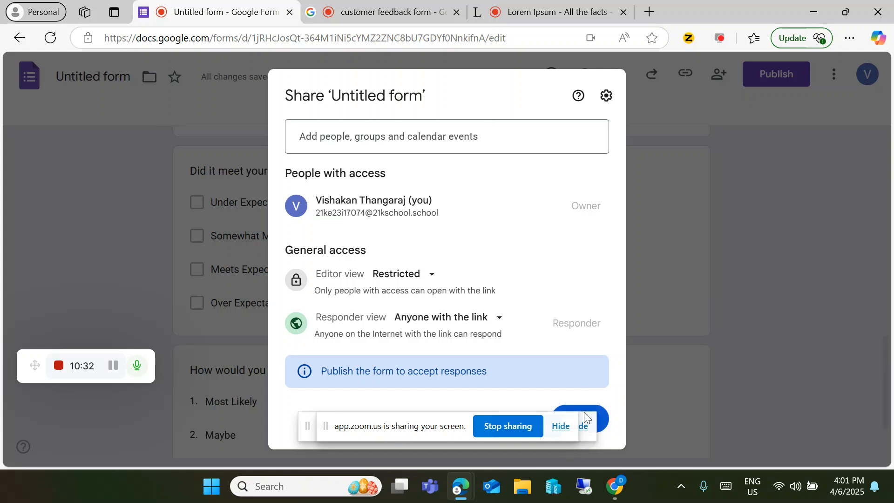
- Begin adding a contact by typing their name in the Add people field
left_click(405, 136)
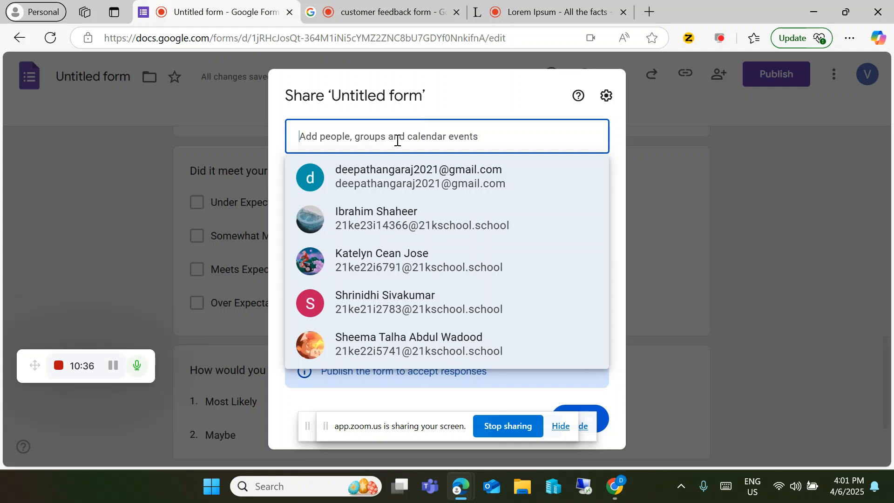
type("dee")
key("BackSpace")
key("BackSpace")
key("BackSpace")
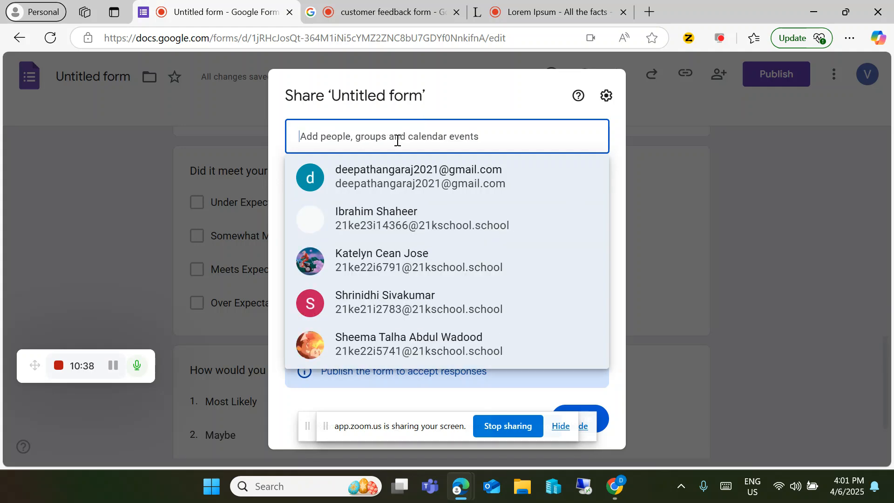
type("vishakan")
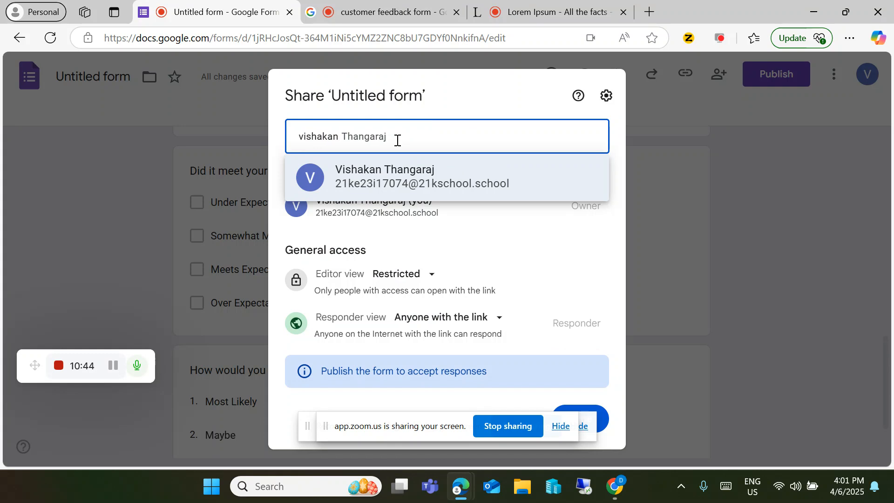
- Add the colleague and the external e-mail contact as recipients with the Editor role
type("n")
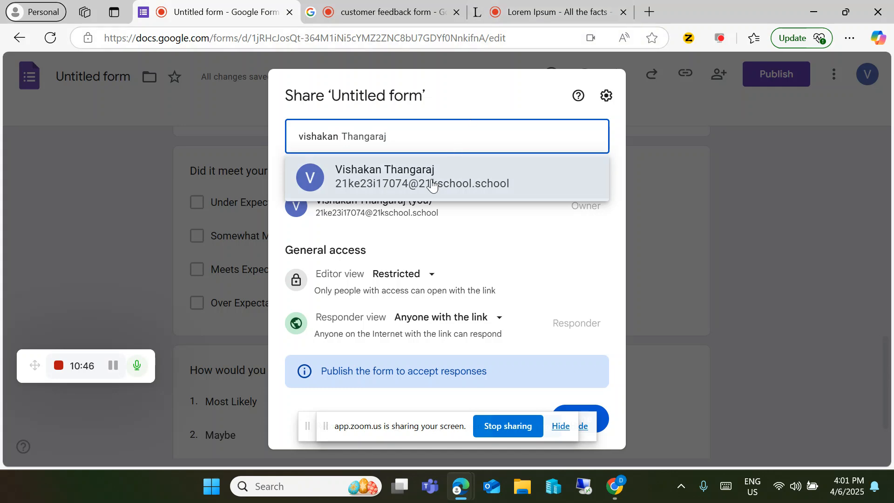
left_click(460, 180)
left_click(448, 218)
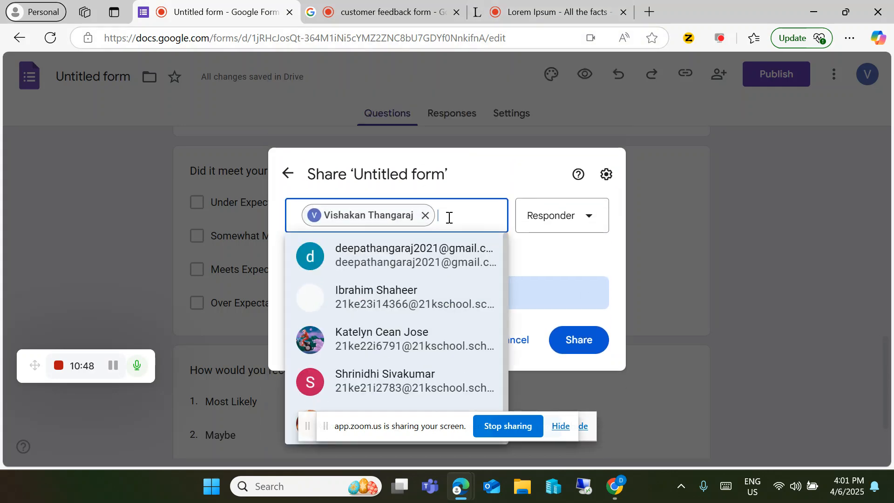
left_click(448, 255)
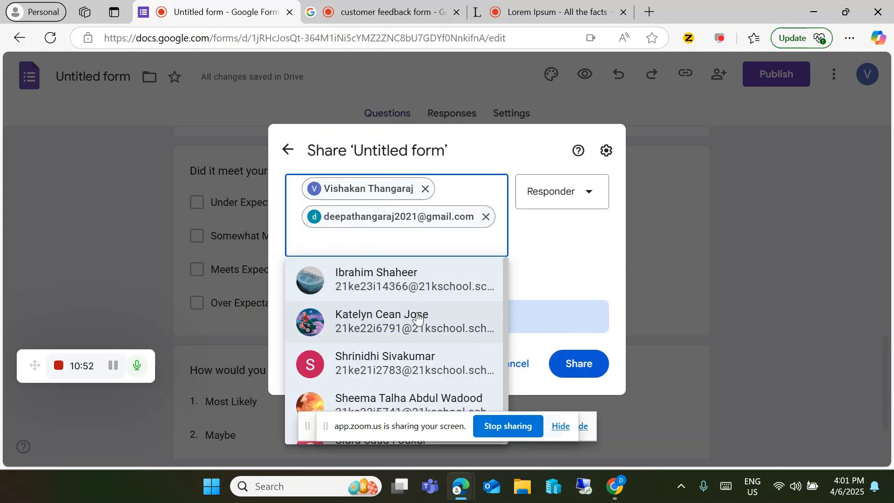
left_click(561, 205)
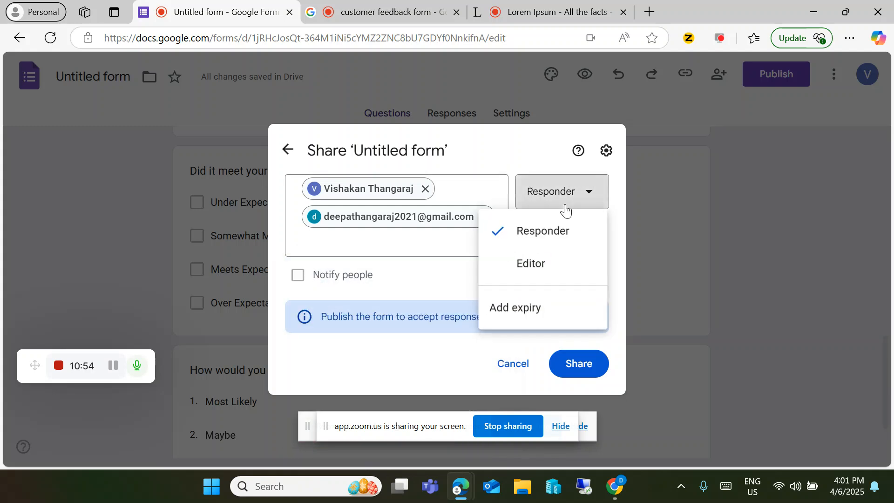
left_click(504, 276)
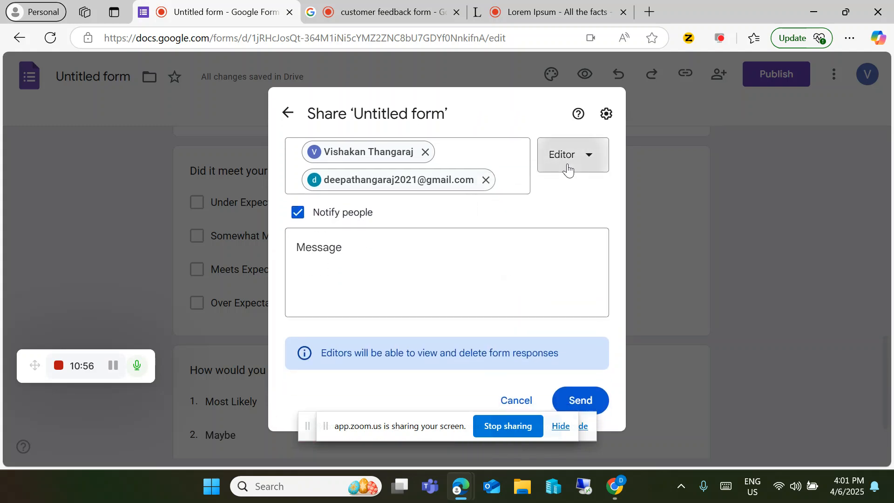
left_click(565, 169)
left_click(549, 203)
left_click(555, 197)
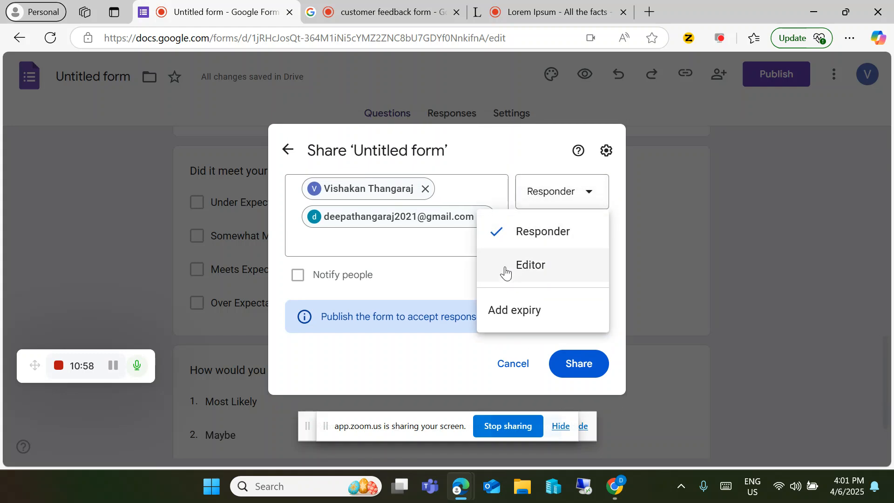
left_click(506, 265)
- Add the message 'Please edit', send the invitation and accept the external-sharing warning
left_click(318, 247)
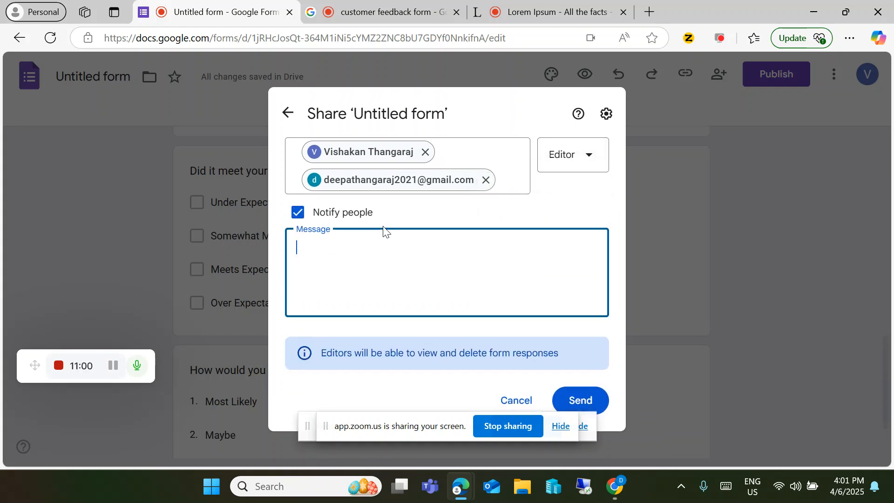
type("Please edit")
left_click(508, 174)
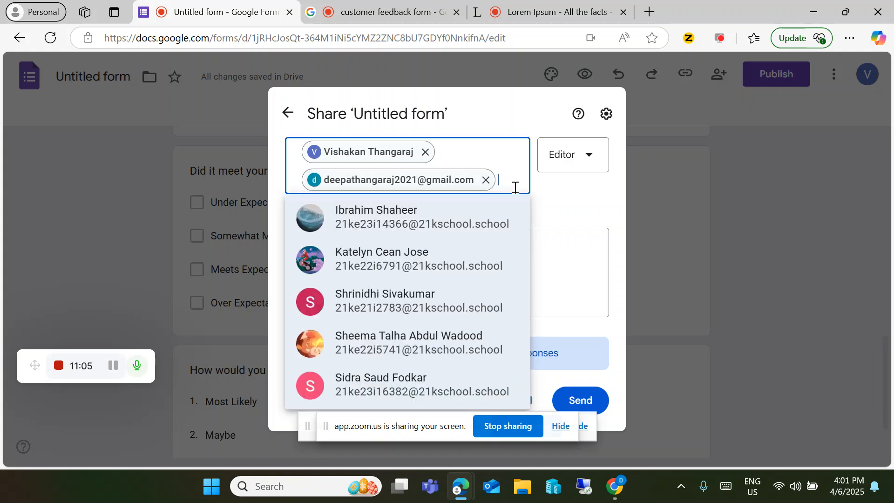
left_click(603, 282)
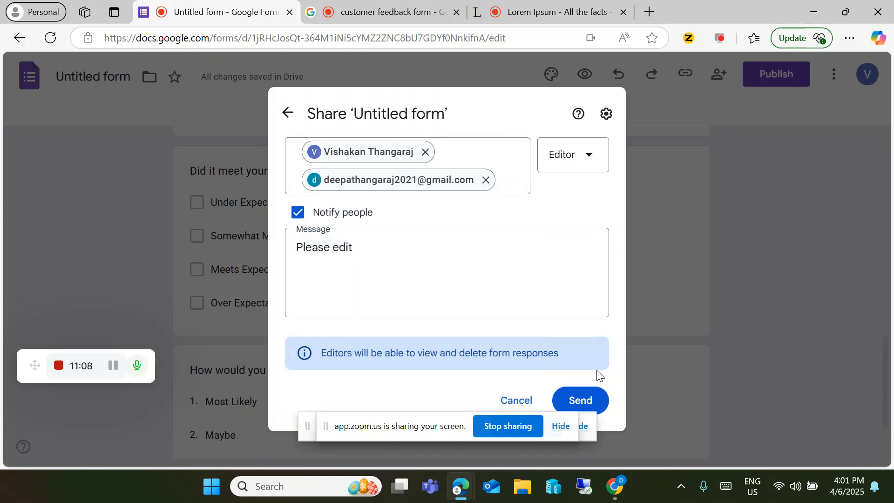
left_click(576, 405)
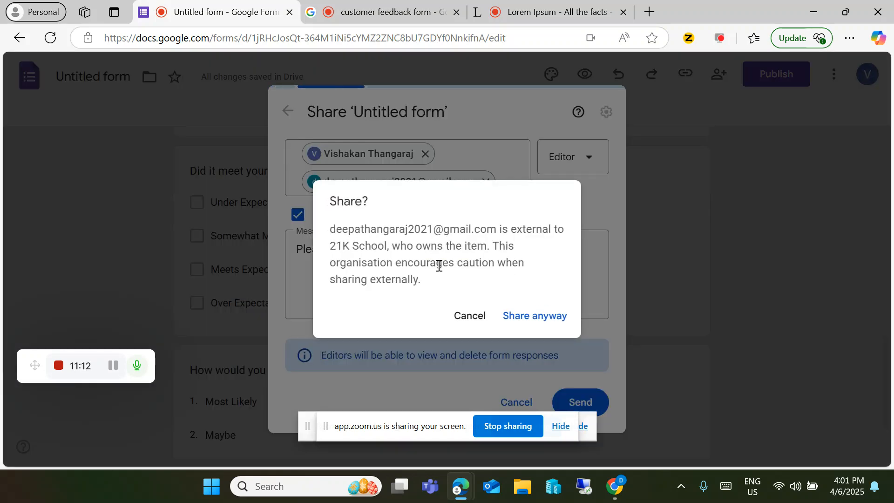
left_click(521, 320)
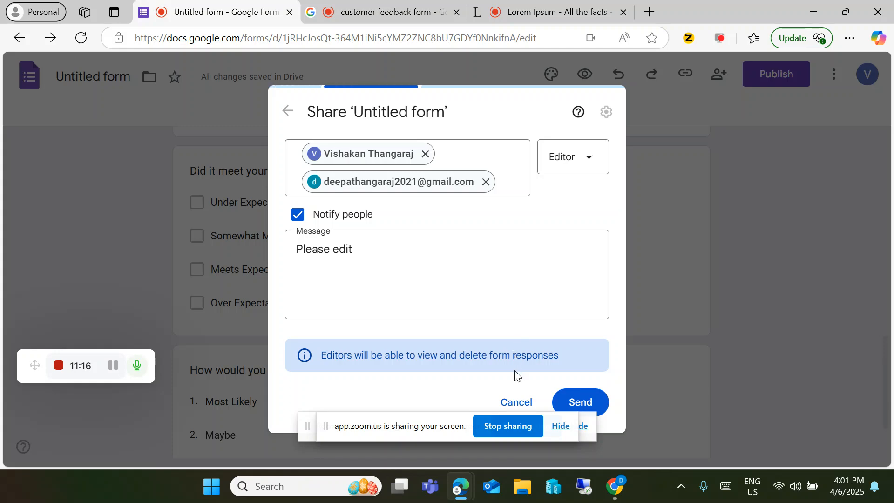
- Make the external editor's access expire on 31 May
left_click(515, 400)
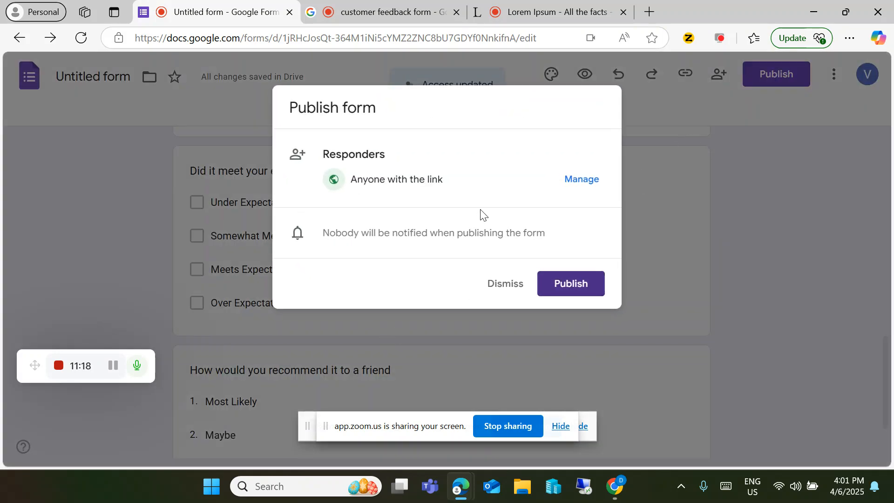
triple_click(463, 169)
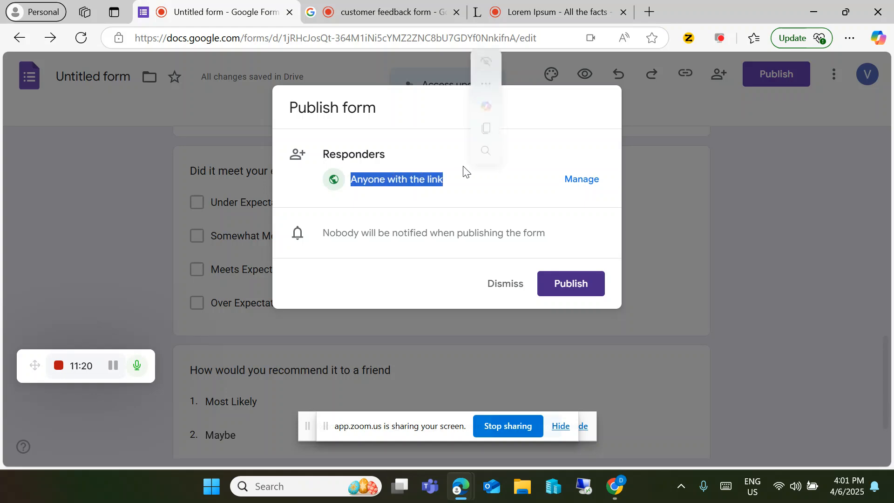
left_click(571, 182)
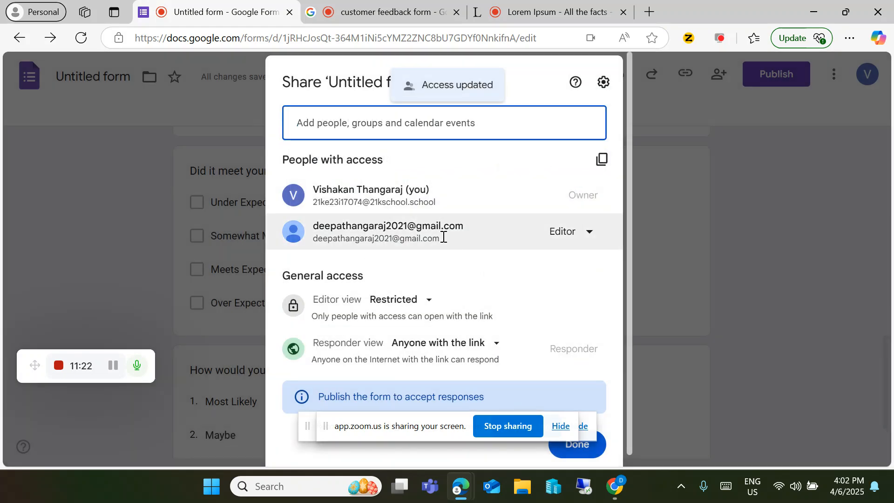
left_click(481, 234)
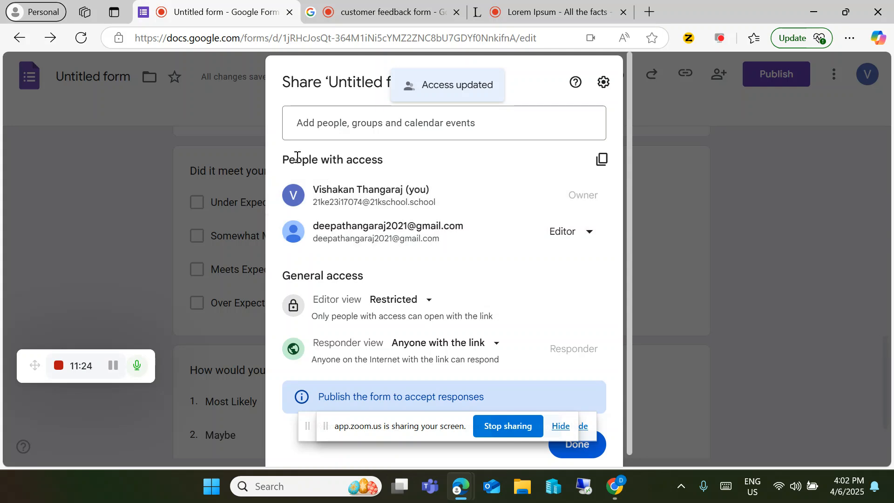
left_click_drag(296, 160, 386, 160)
left_click(574, 240)
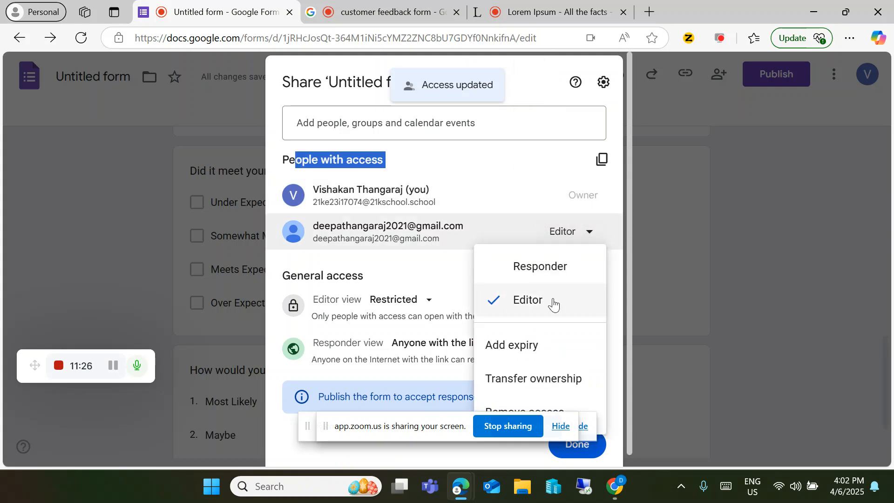
left_click(417, 260)
left_click(571, 247)
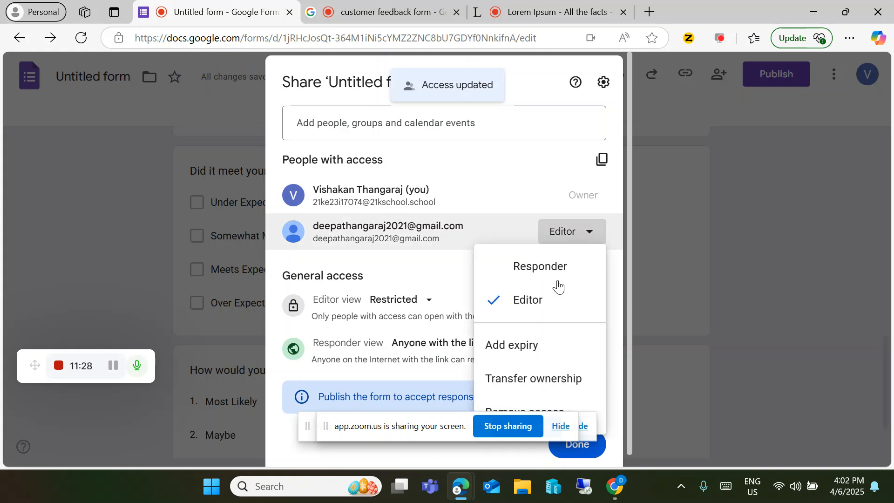
left_click(521, 342)
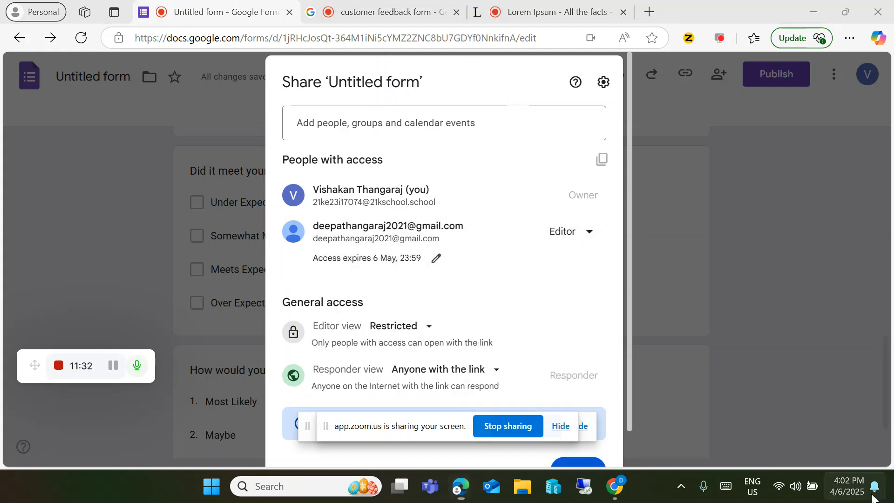
left_click(872, 496)
left_click(872, 496)
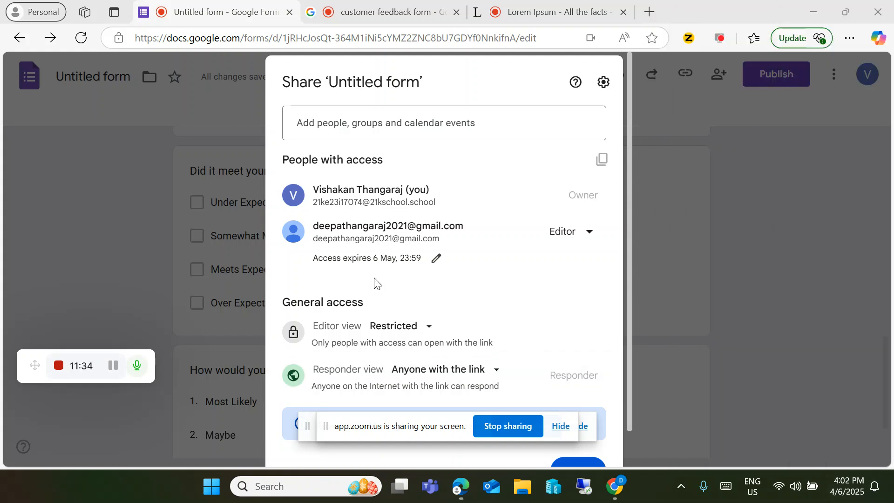
left_click(438, 260)
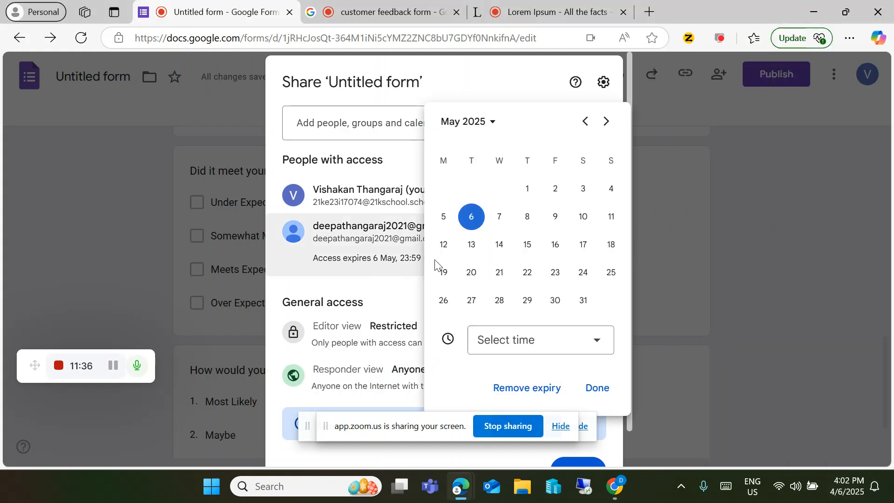
left_click(581, 302)
left_click(610, 396)
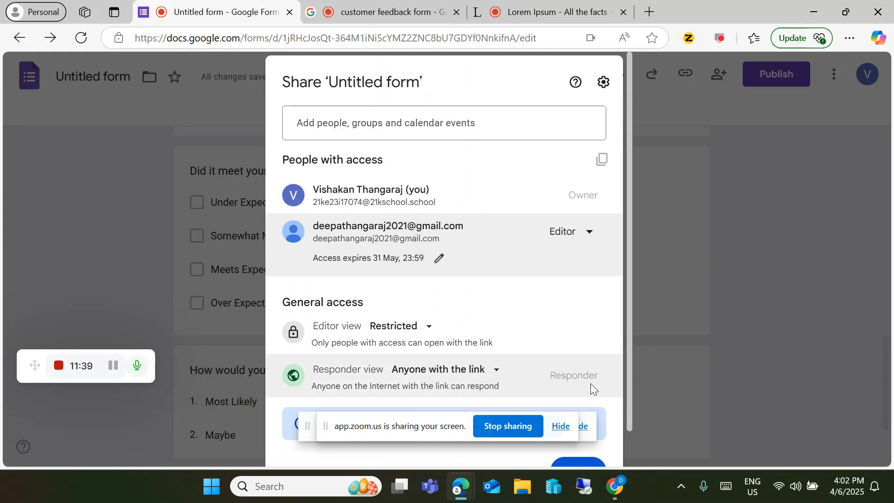
- Leave responder access as anyone with the link and save the sharing changes
left_click_drag(344, 272, 460, 268)
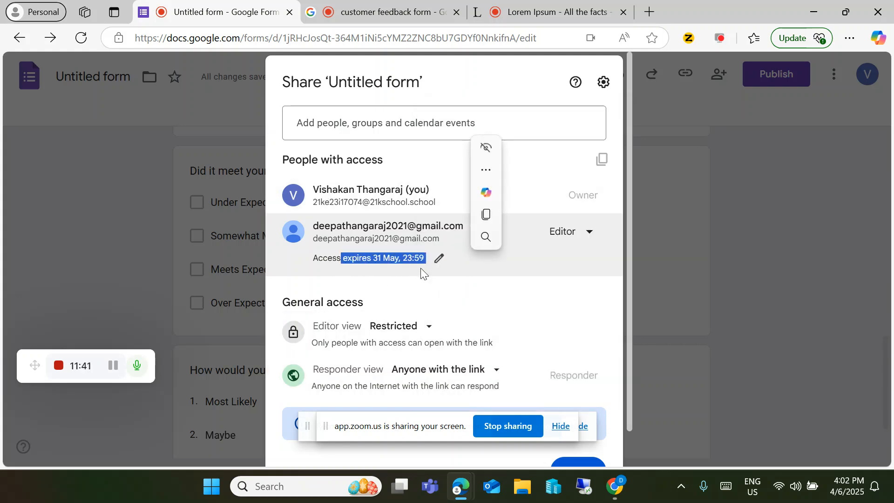
left_click(379, 289)
scroll(463, 303, "down", 1)
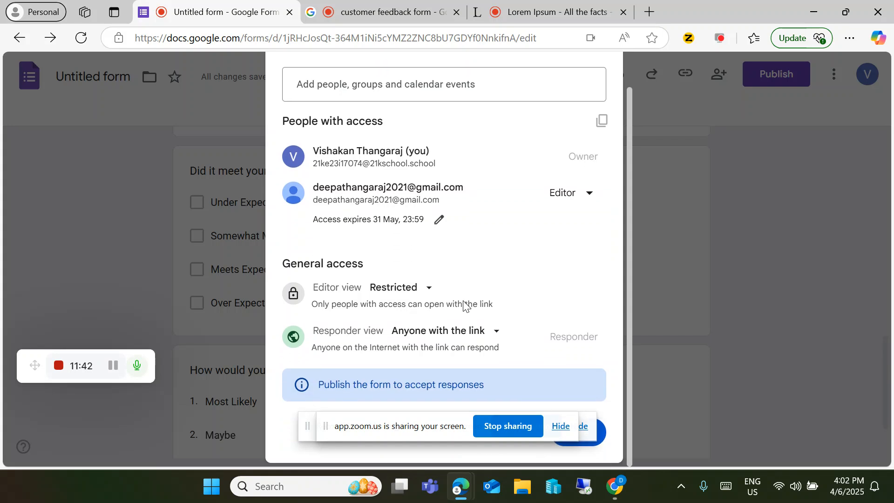
left_click(444, 331)
left_click(340, 255)
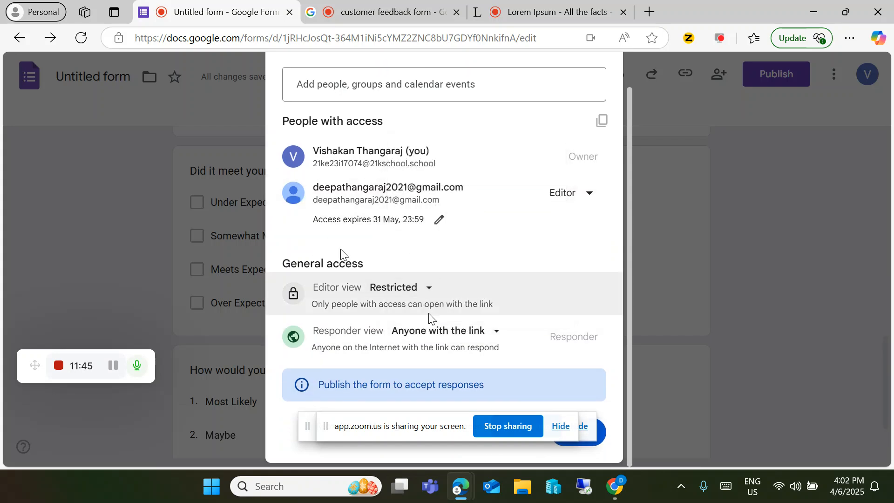
left_click(442, 330)
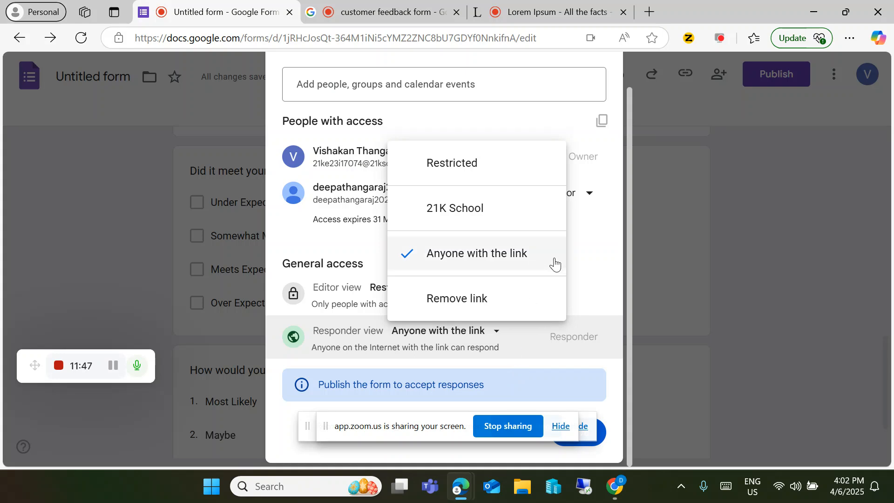
left_click(588, 216)
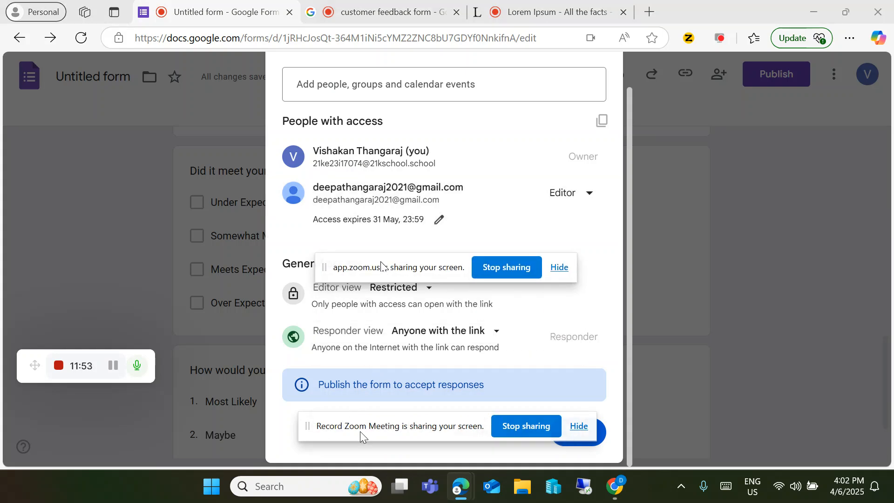
left_click_drag(359, 431, 355, 367)
left_click(561, 440)
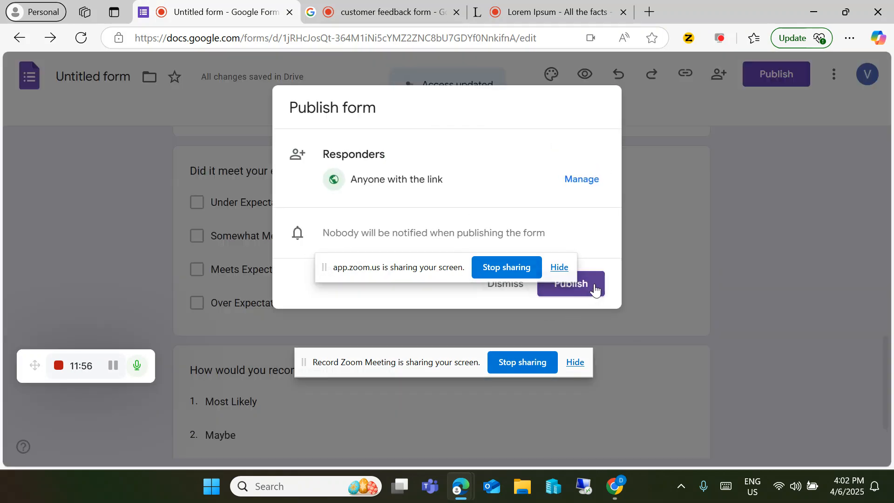
- Publish the form and copy its shortened forms.gle responder link
left_click(594, 289)
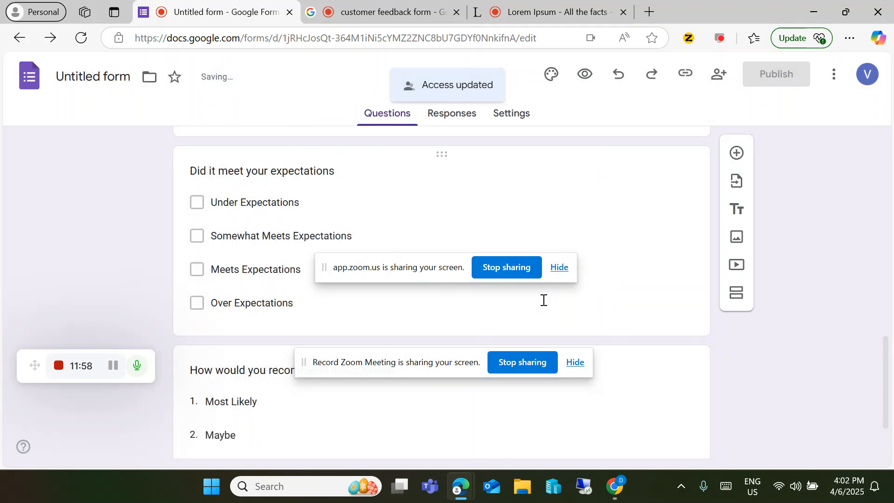
left_click(757, 75)
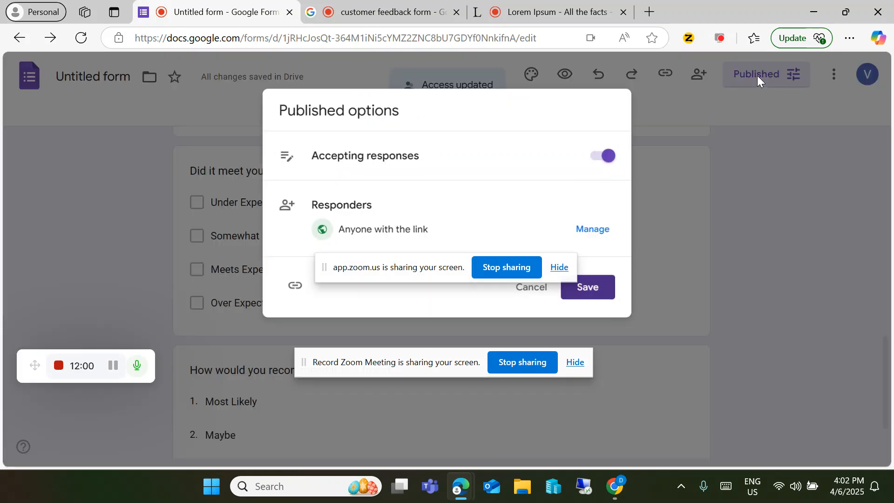
left_click(291, 288)
left_click(301, 382)
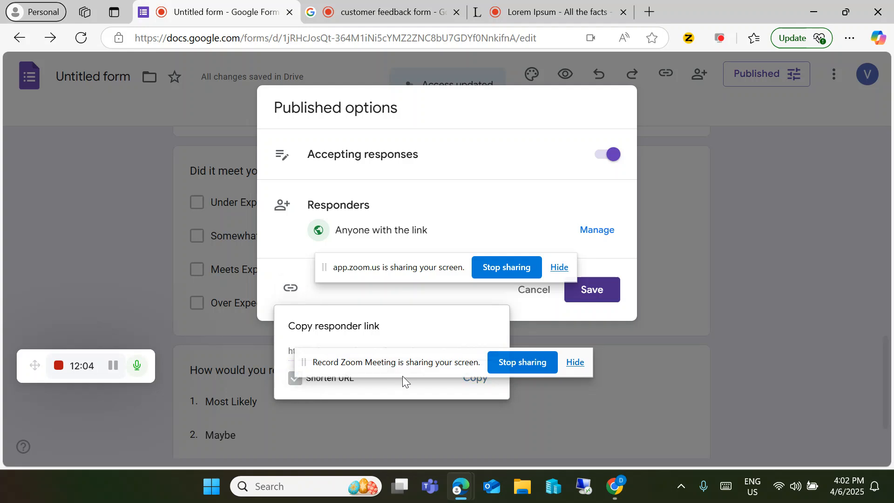
left_click(474, 379)
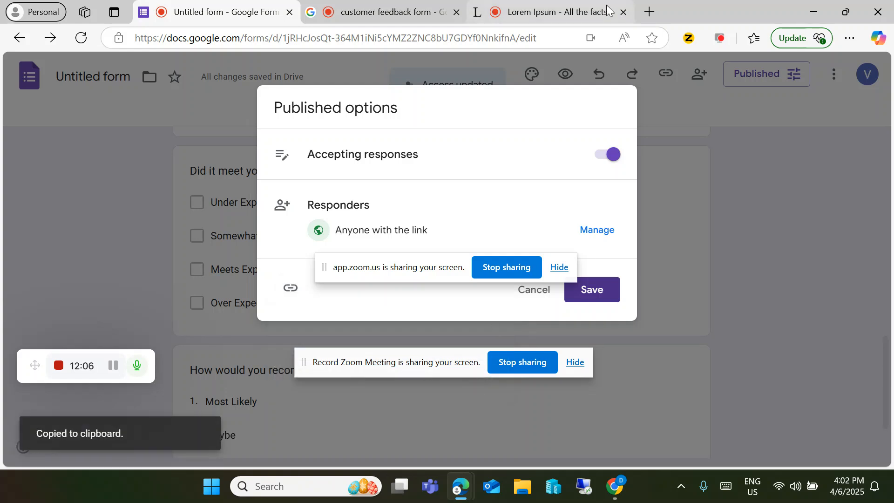
left_click(652, 18)
- Launch Sticky Notes through a Windows search for 'sticky'
type("g")
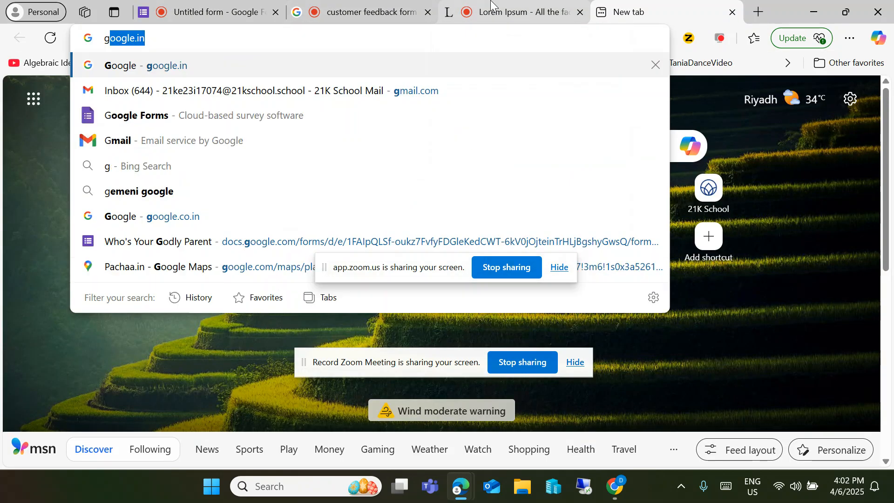
key("BackSpace")
key("BackSpace")
type("not")
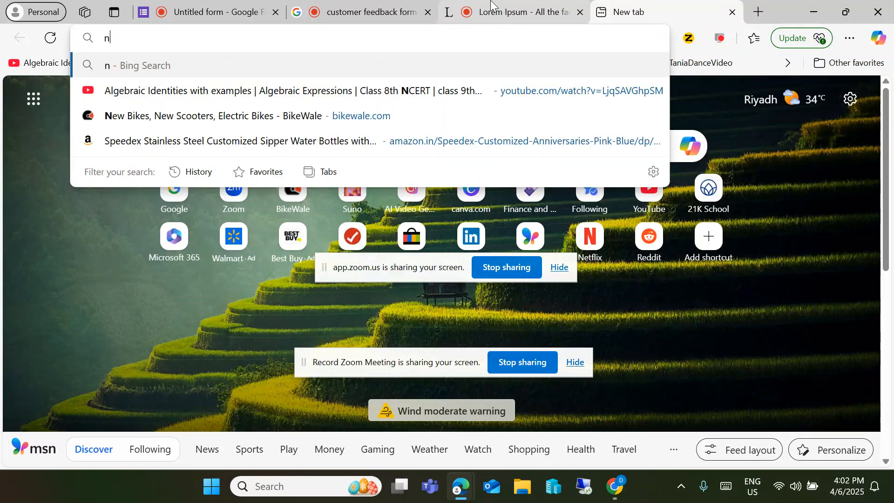
key("BackSpace")
key("BackSpace")
key("BackSpace")
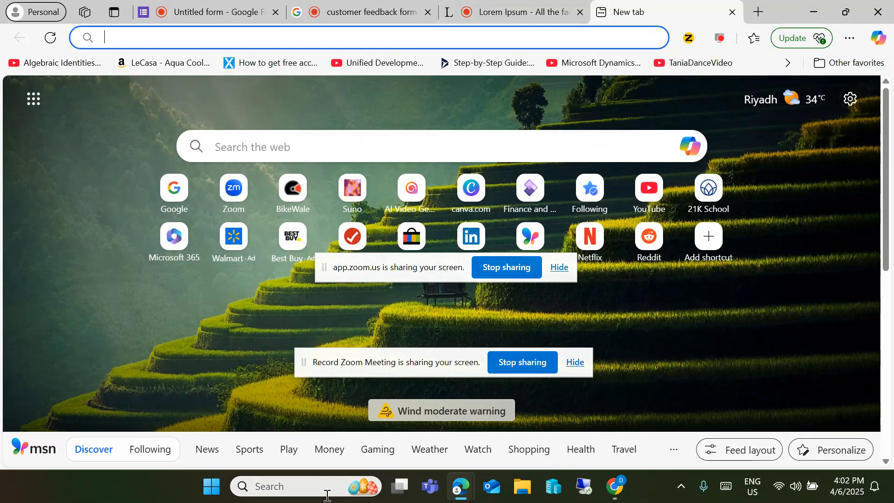
left_click(279, 485)
type("sti")
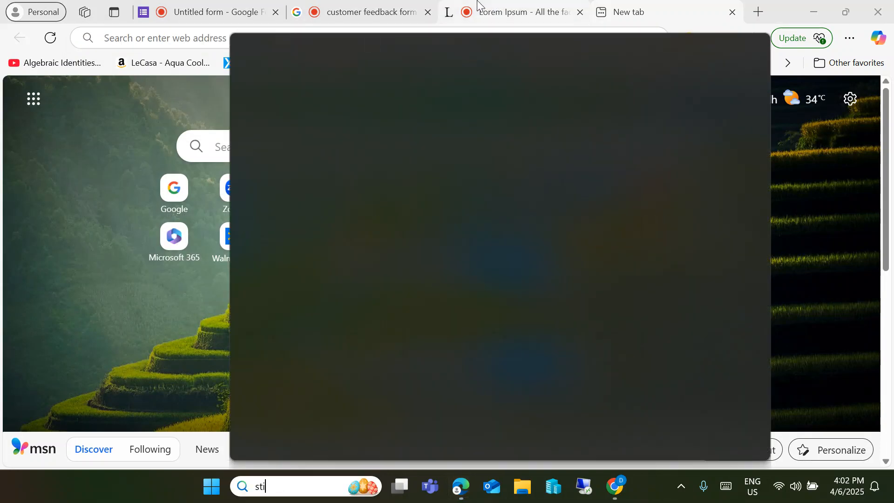
type("cky notes")
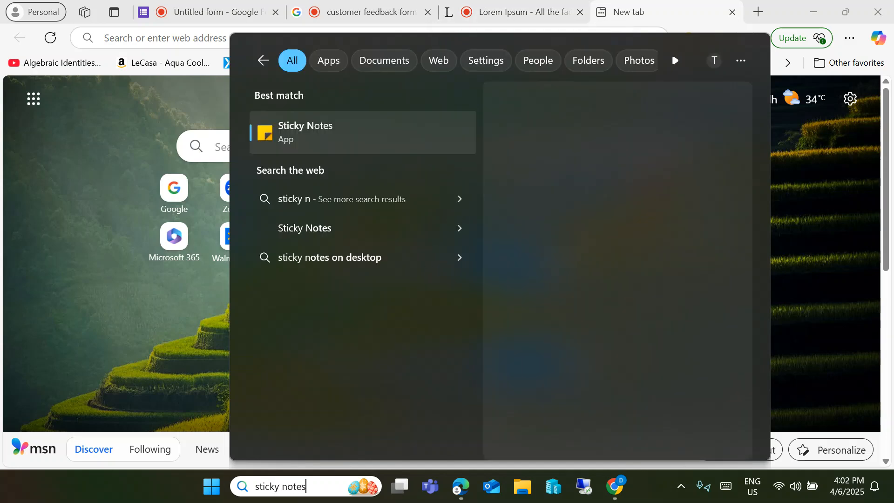
key("Return")
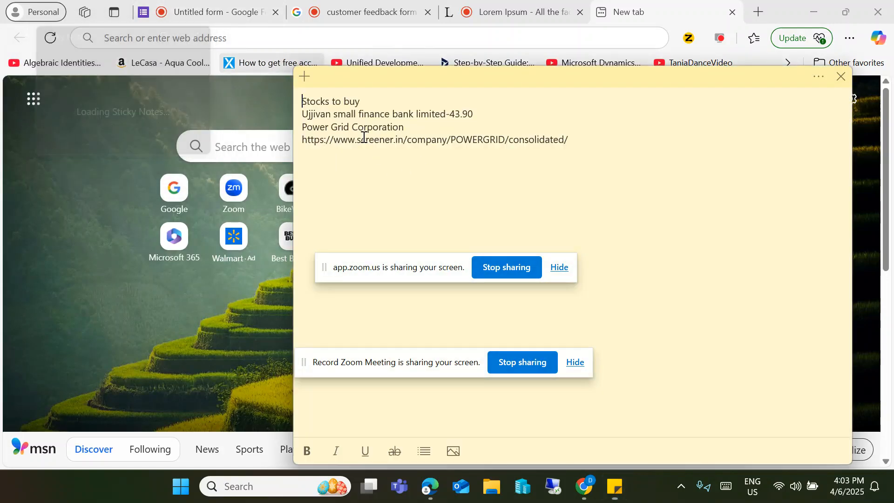
key("ctrl+a")
key("BackSpace")
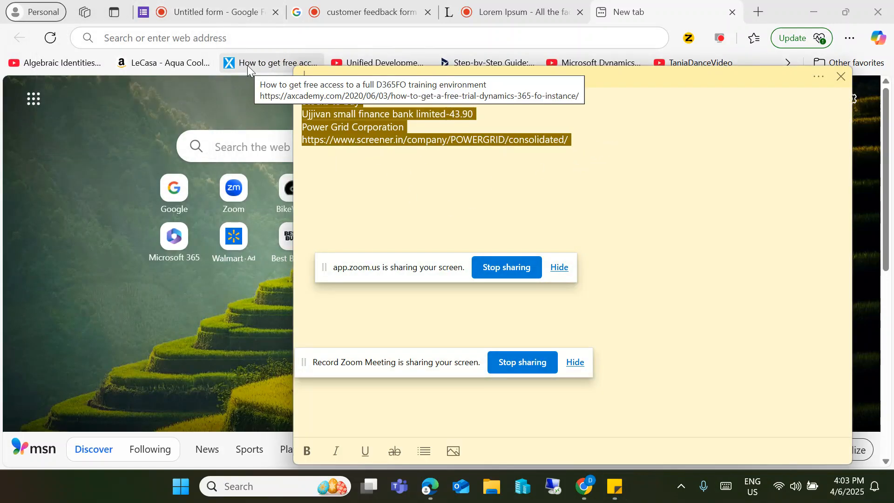
key("ctrl+v")
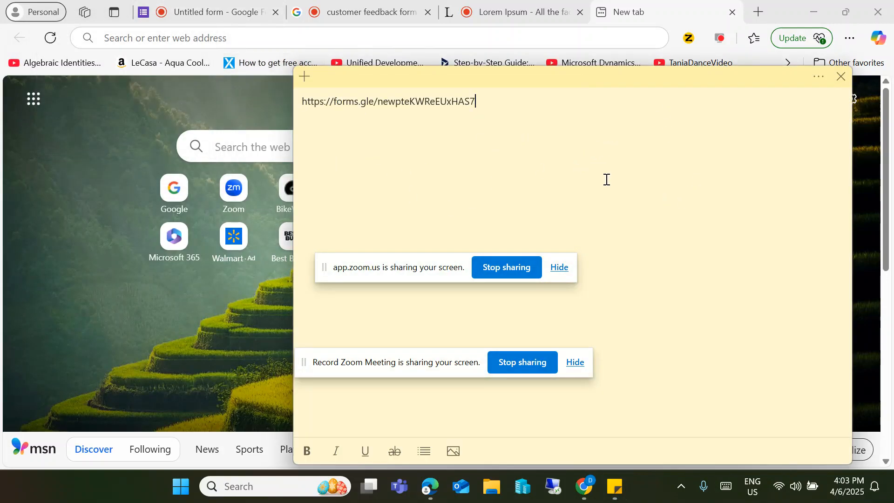
key("ctrl+a")
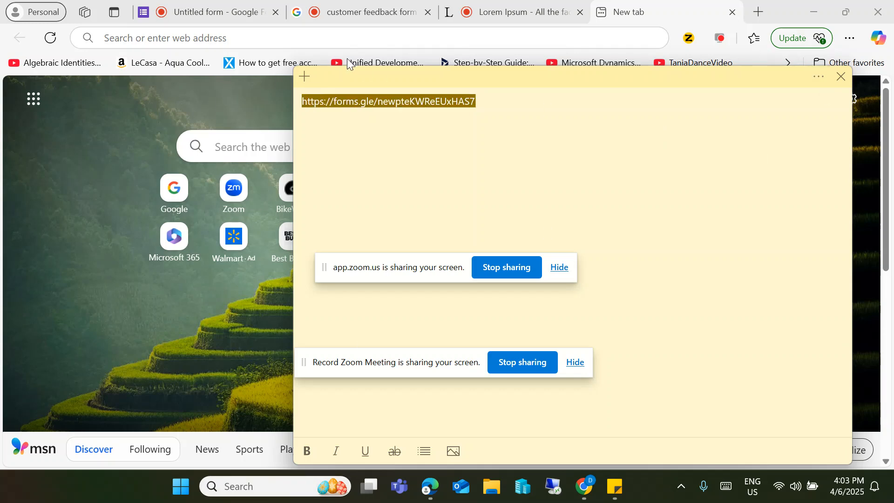
left_click(500, 118)
key("ctrl+a")
- Cancel the publish options and load the short link in the new tab to open the form
left_click(223, 12)
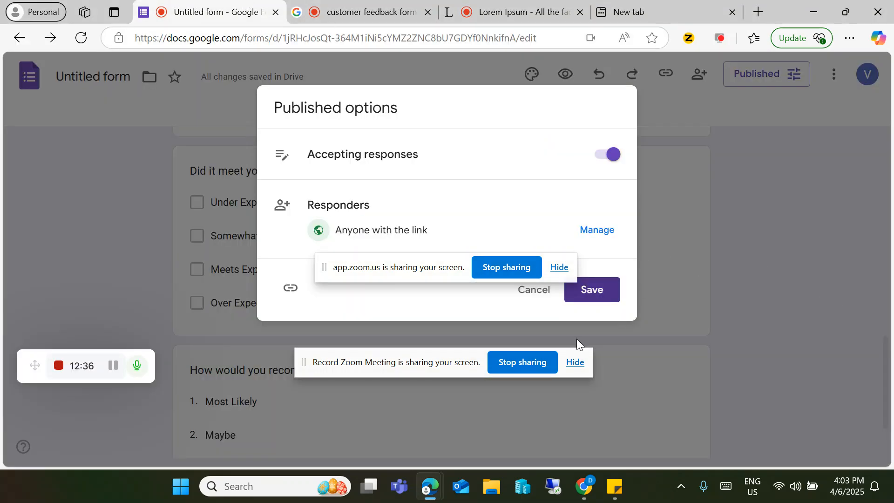
left_click(534, 290)
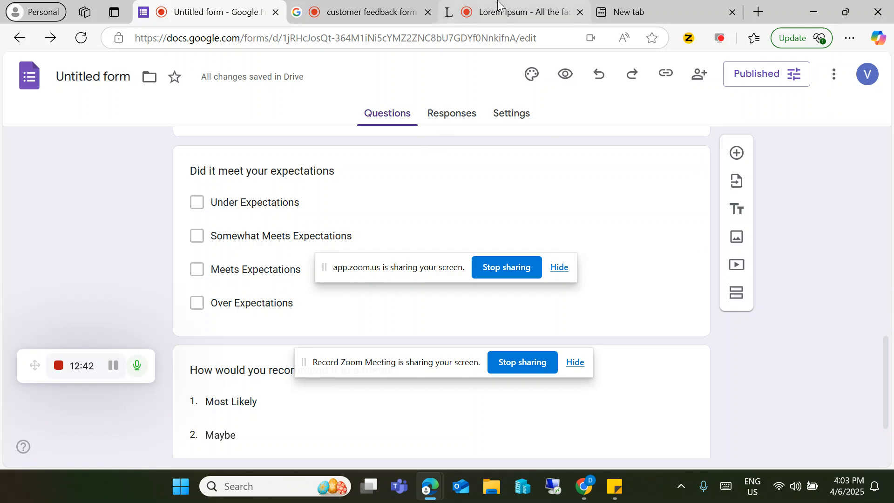
left_click(624, 5)
key("ctrl+v")
key("Return")
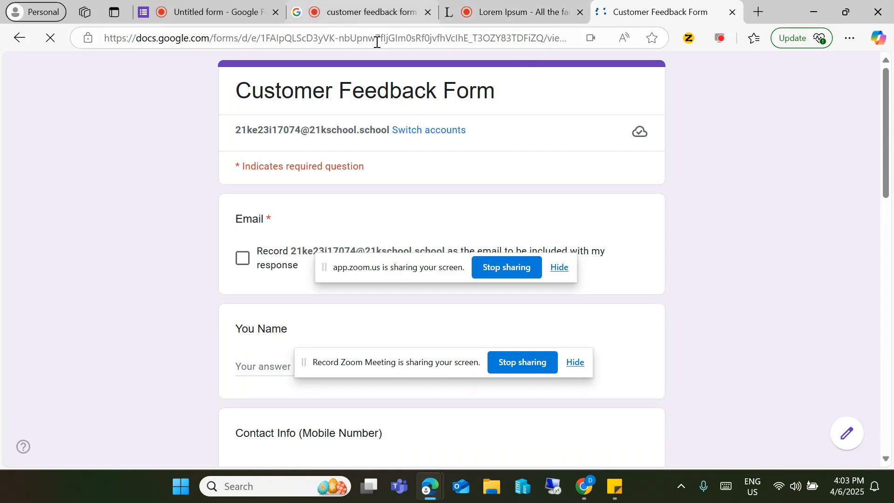
left_click(375, 39)
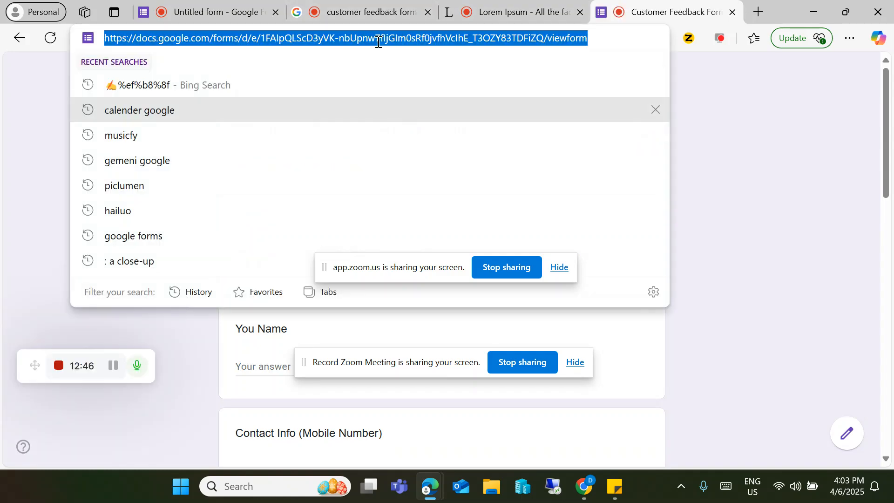
left_click(585, 495)
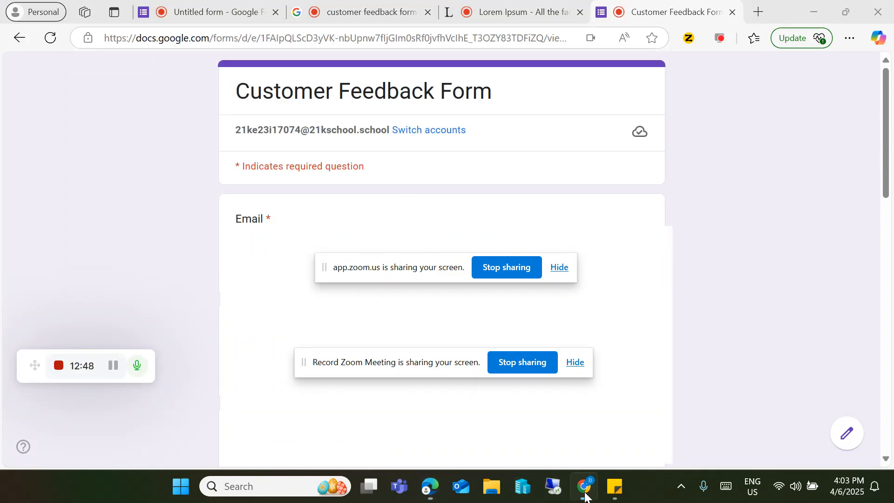
left_click(201, 10)
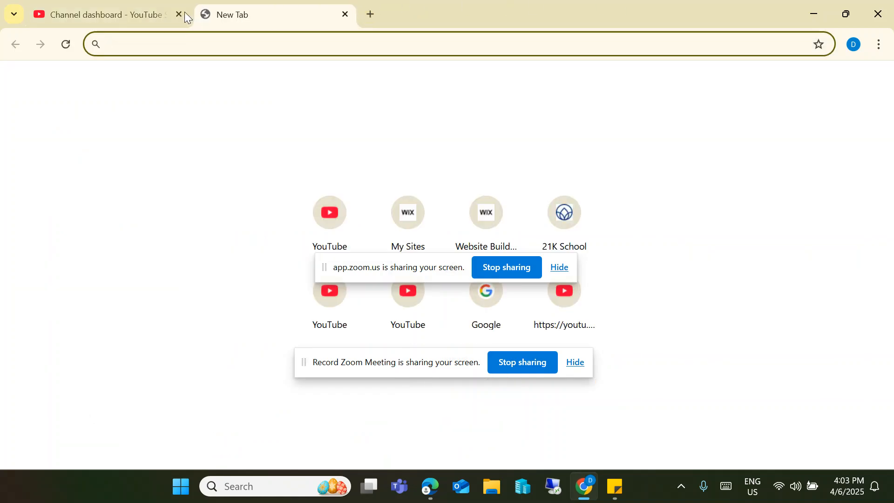
key("ctrl+v")
key("Return")
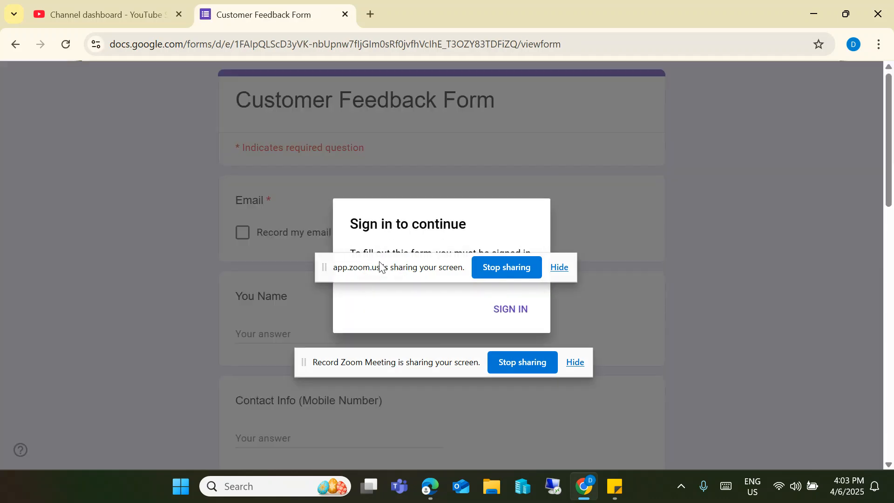
left_click_drag(380, 265, 386, 114)
left_click_drag(368, 362, 355, 22)
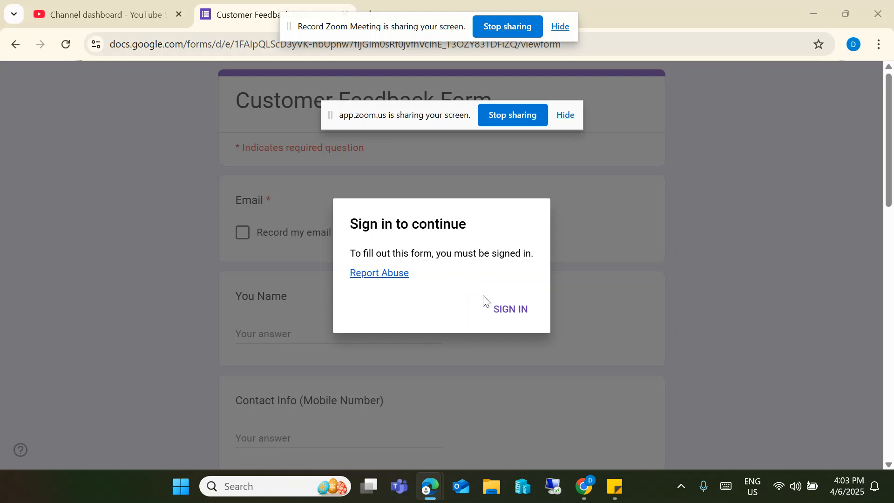
left_click(513, 309)
left_click_drag(436, 279, 300, 216)
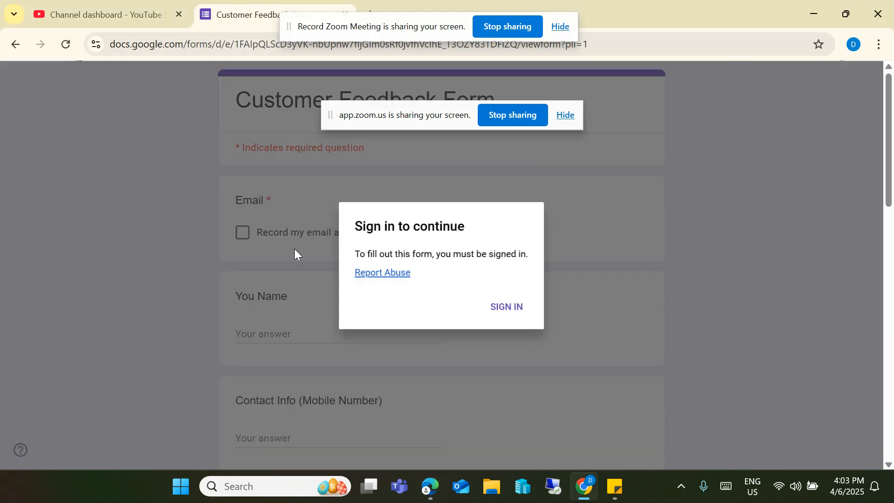
left_click(518, 311)
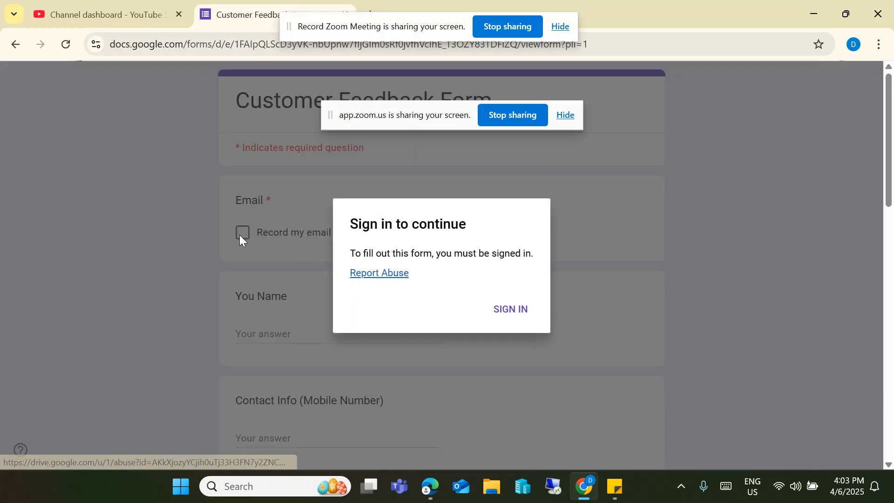
left_click(510, 312)
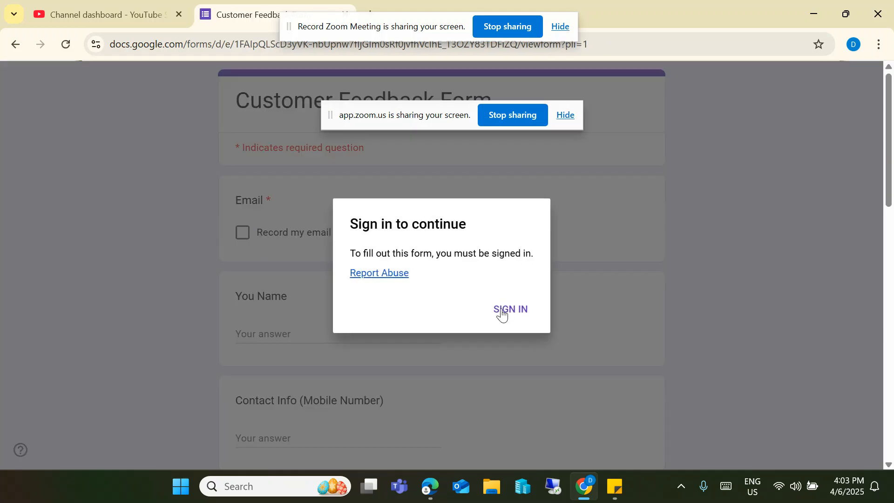
left_click(507, 309)
left_click(243, 43)
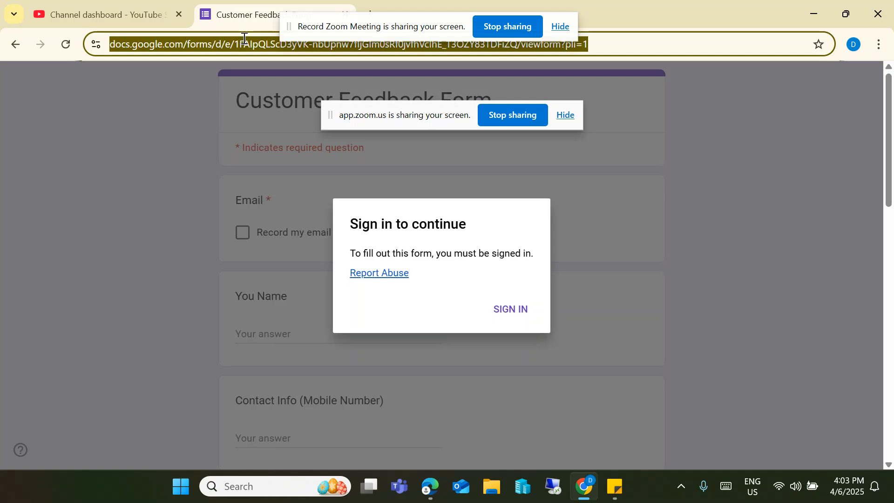
left_click(878, 14)
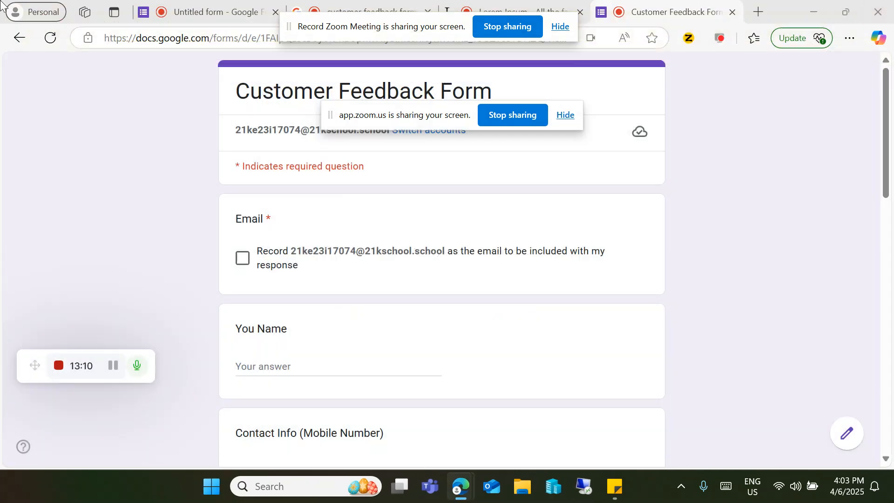
- Launch Chrome under one profile, dismiss the ad-privacy notice, then close that window
left_click(308, 489)
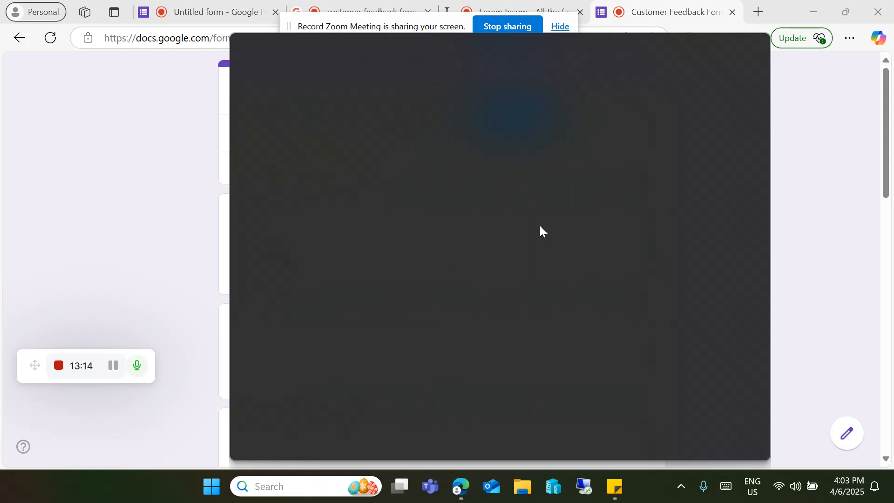
type("chrome")
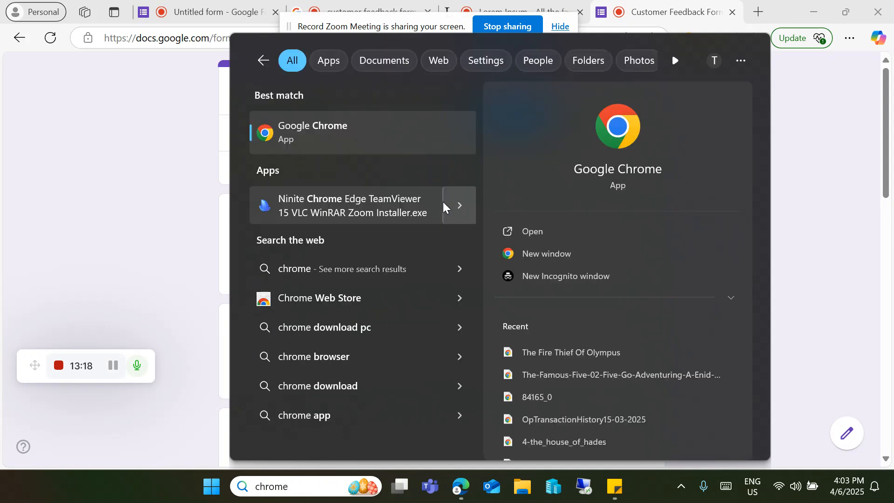
left_click(597, 170)
scroll(455, 263, "down", 2)
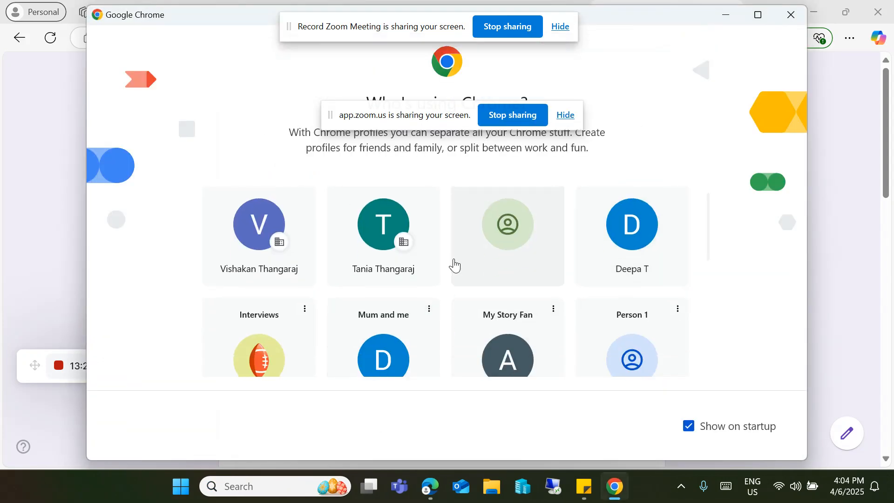
scroll(549, 320, "up", 2)
scroll(509, 323, "down", 3)
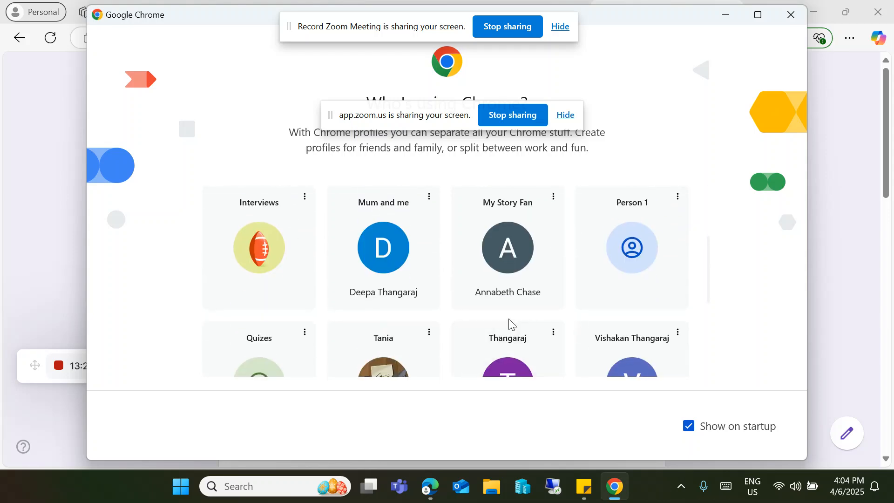
left_click(536, 247)
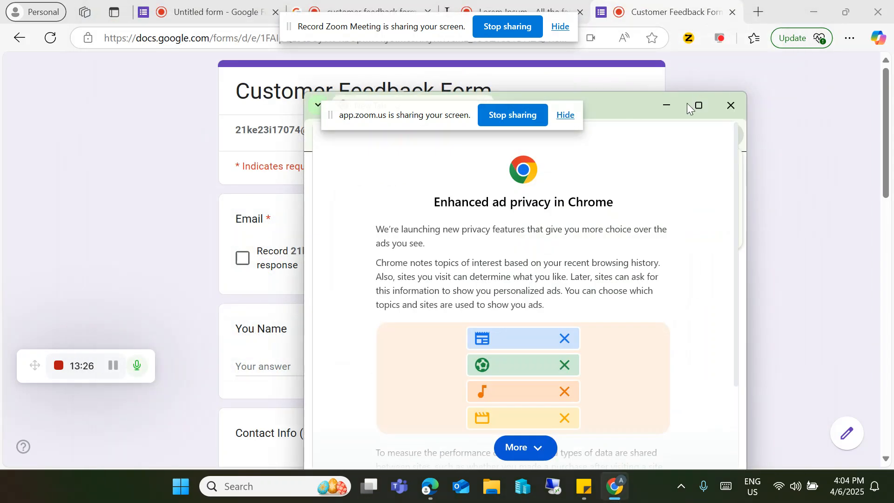
left_click(514, 448)
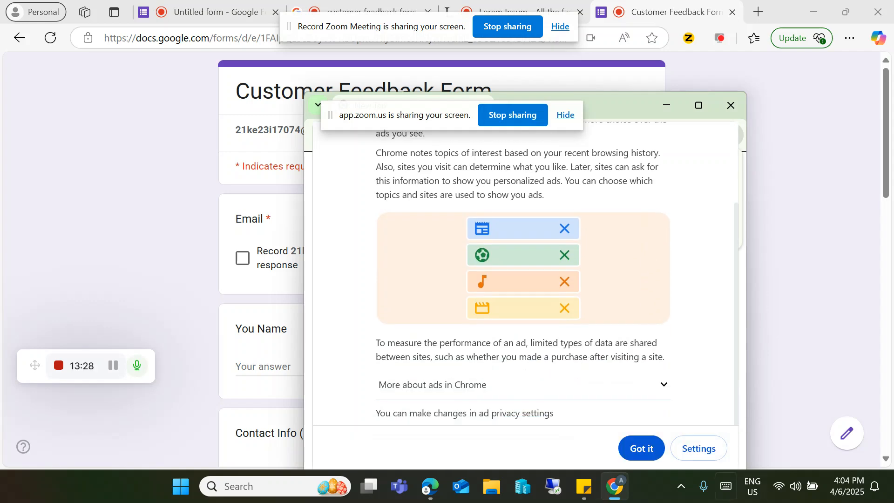
left_click(643, 448)
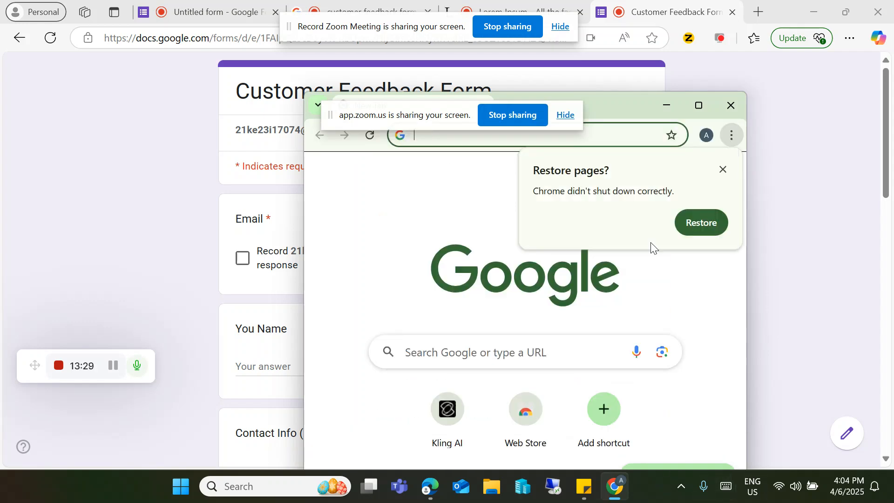
left_click(730, 105)
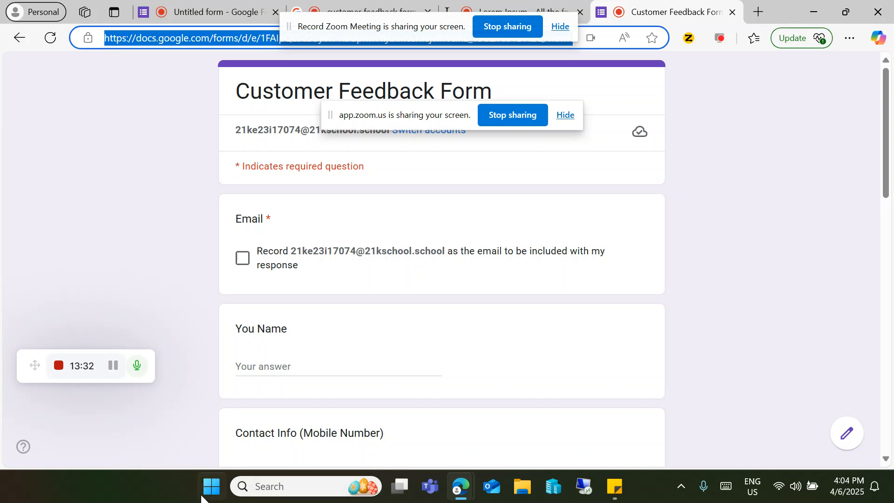
- Relaunch Chrome from All apps under another profile and maximize the window
left_click(211, 486)
left_click(590, 116)
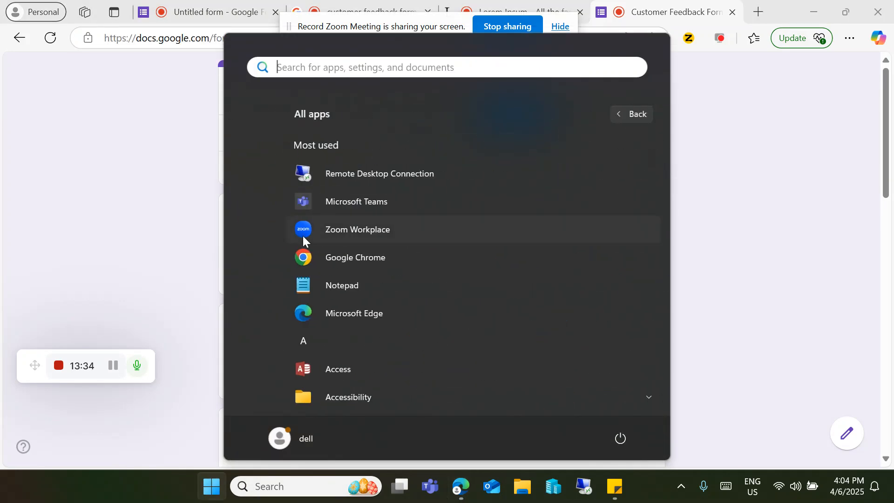
left_click(315, 261)
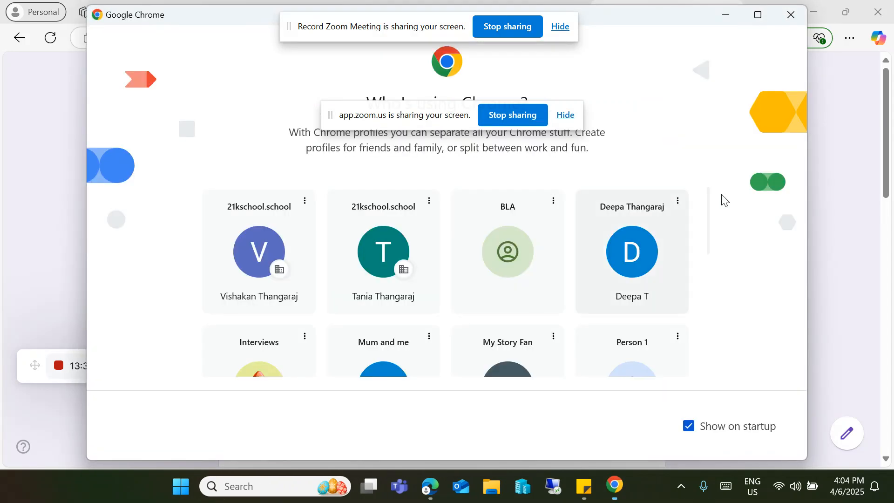
scroll(492, 274, "down", 4)
scroll(496, 273, "up", 2)
left_click(497, 274)
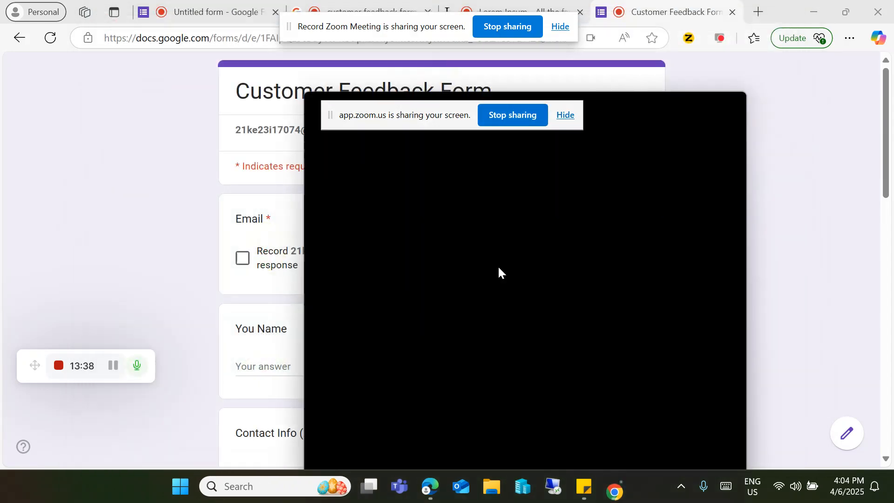
left_click(697, 105)
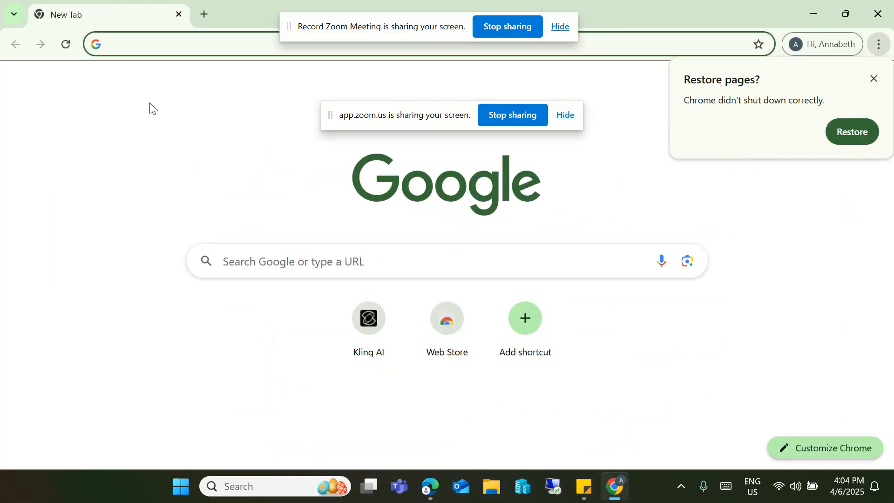
- Load the feedback form from the pasted URL and tick the email consent box
type("https://docs.google.com/forms/d/e/1FAIpQLScD3yVK-nbUpnw7fIjGIm0sRf0jvfhVcIhE_T3OZY83TDFIZQ/viewform?pli=1")
key("Return")
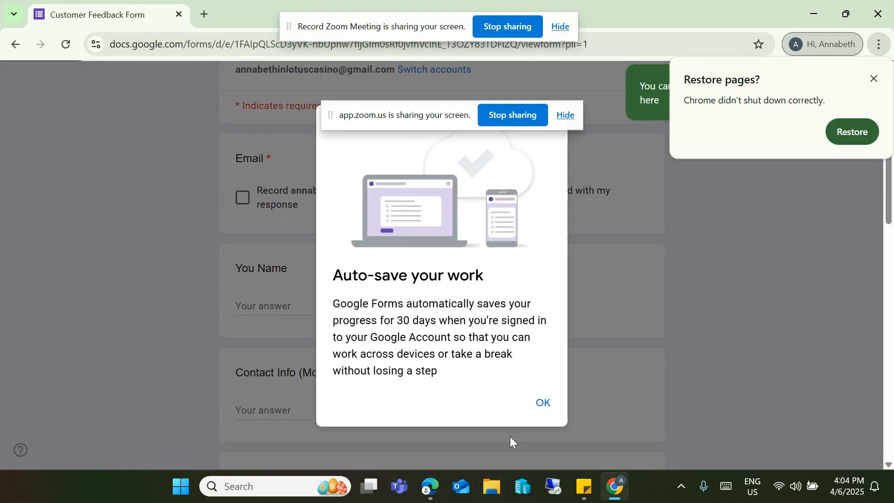
left_click(542, 403)
left_click(240, 265)
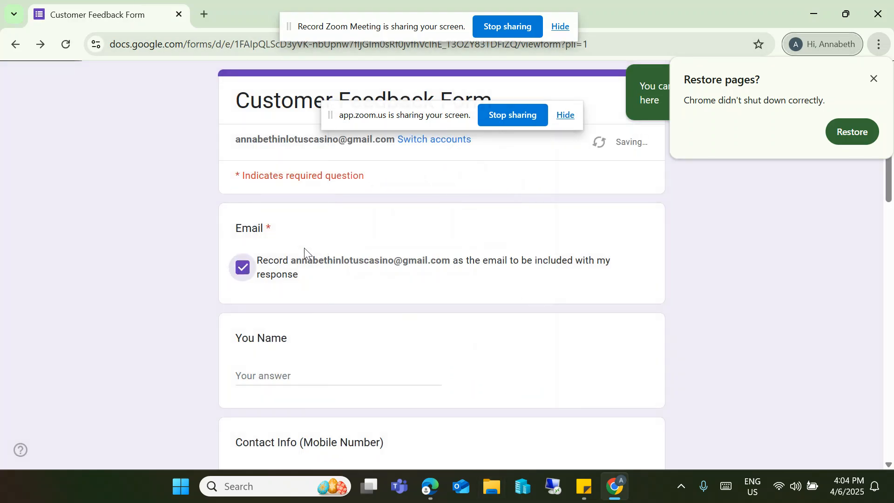
- Enter the respondent's name and mobile number, and choose 10+ as the age
scroll(484, 264, "down", 3)
left_click(264, 166)
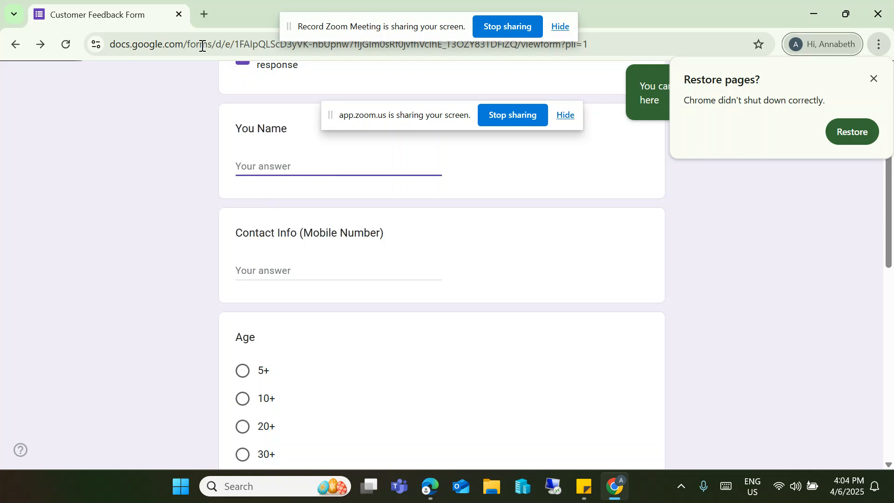
type("Annabeth Chase")
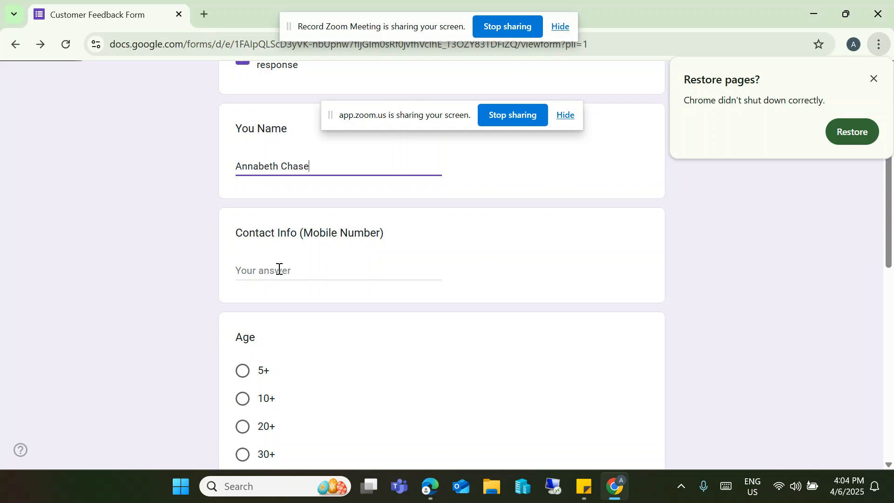
left_click(279, 268)
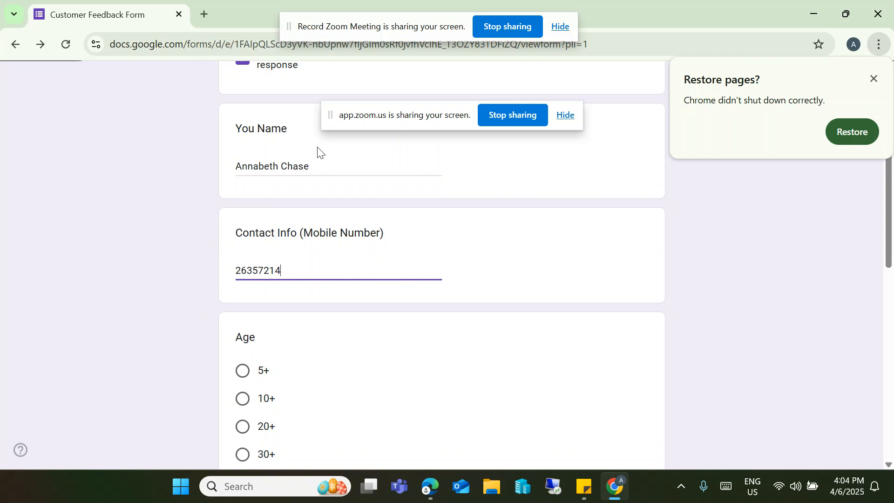
scroll(298, 359, "down", 3)
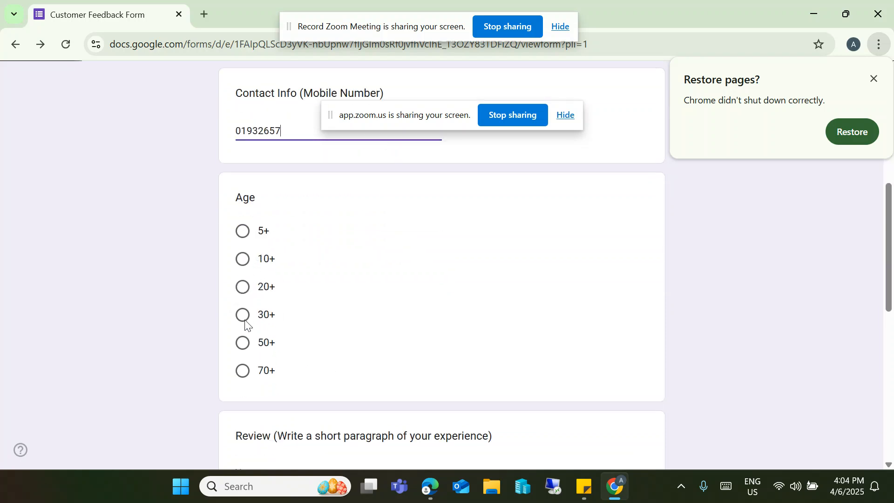
left_click(242, 258)
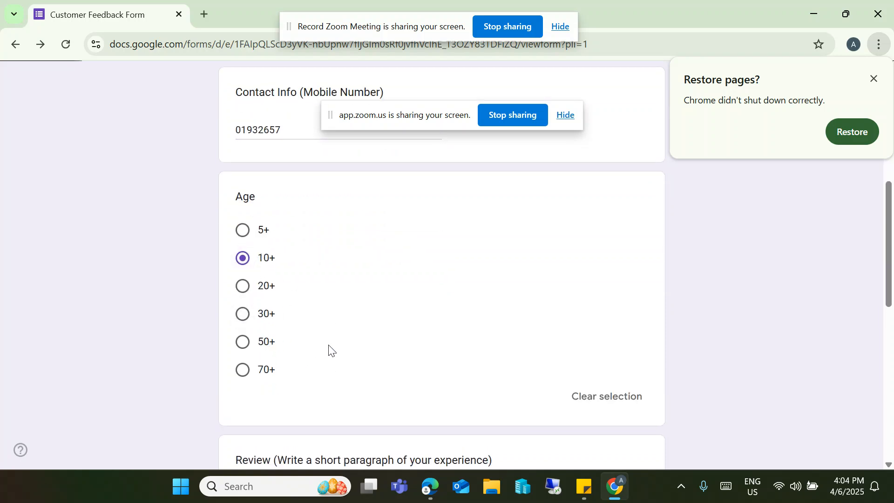
scroll(236, 172, "down", 3)
scroll(299, 219, "down", 6)
- Write the review 'Wonderful! I love this shop. It cleaned my dress properly !'
scroll(285, 180, "up", 3)
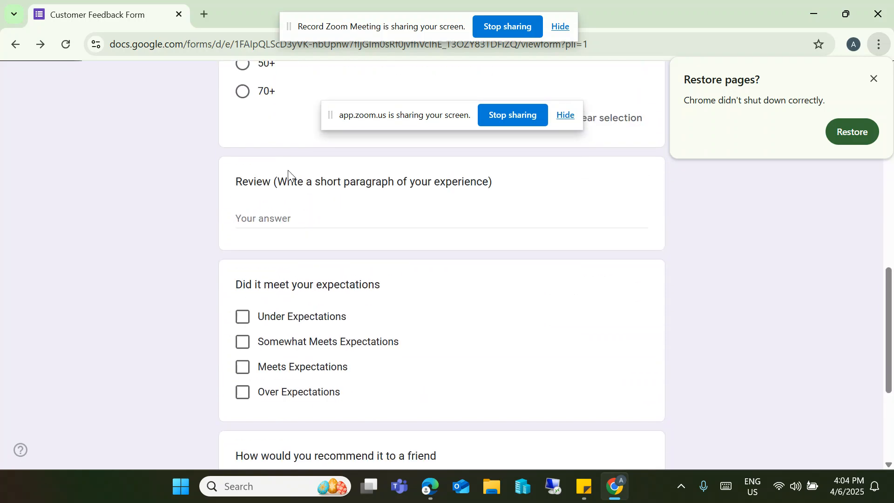
left_click(279, 212)
type("Wo")
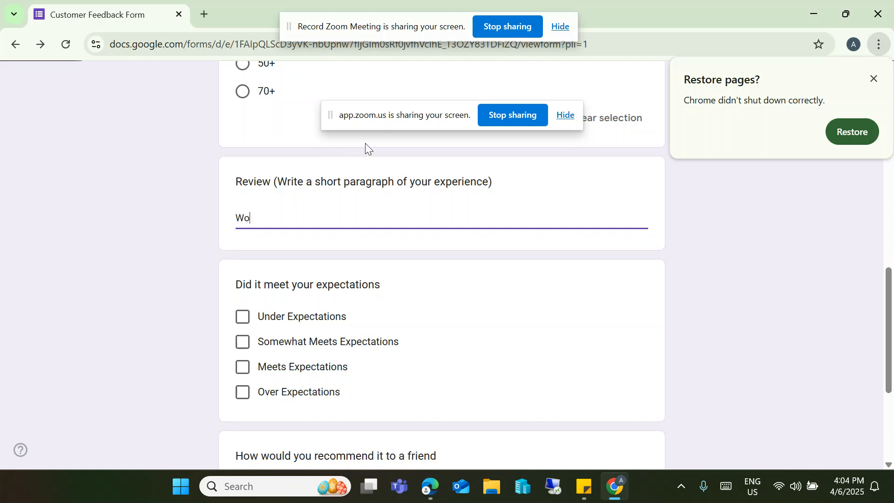
type("nderful! ")
type("THis is ")
type("very")
key("BackSpace")
key("BackSpace")
key("BackSpace")
key("BackSpace")
key("BackSpace")
key("BackSpace")
key("BackSpace")
key("BackSpace")
key("BackSpace")
key("BackSpace")
key("BackSpace")
key("BackSpace")
type("I love this")
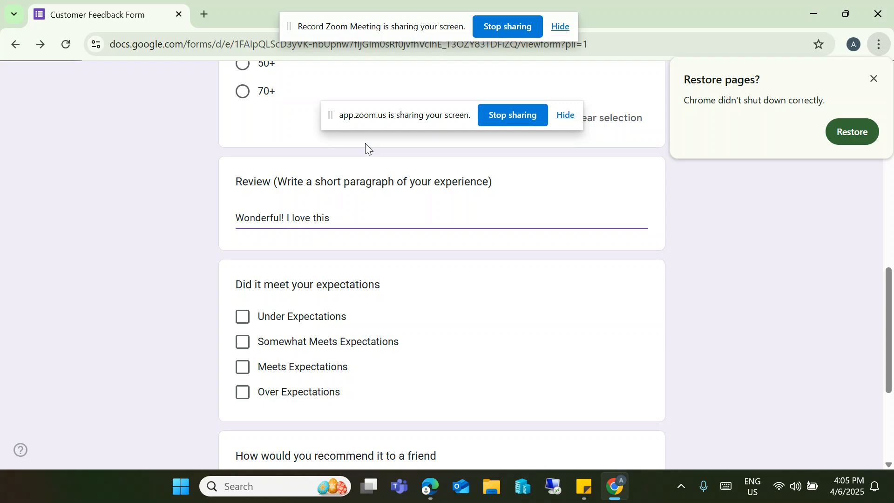
type(" shop. It cleaned m")
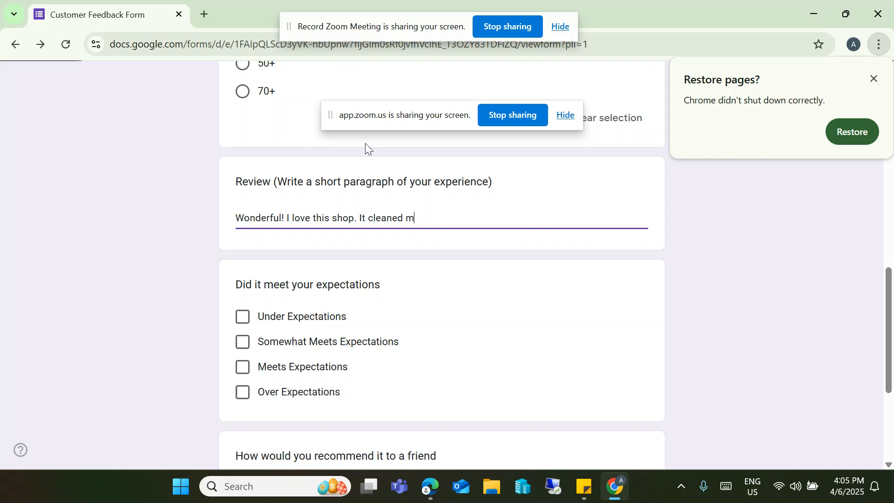
type("y dress properly ! I love i")
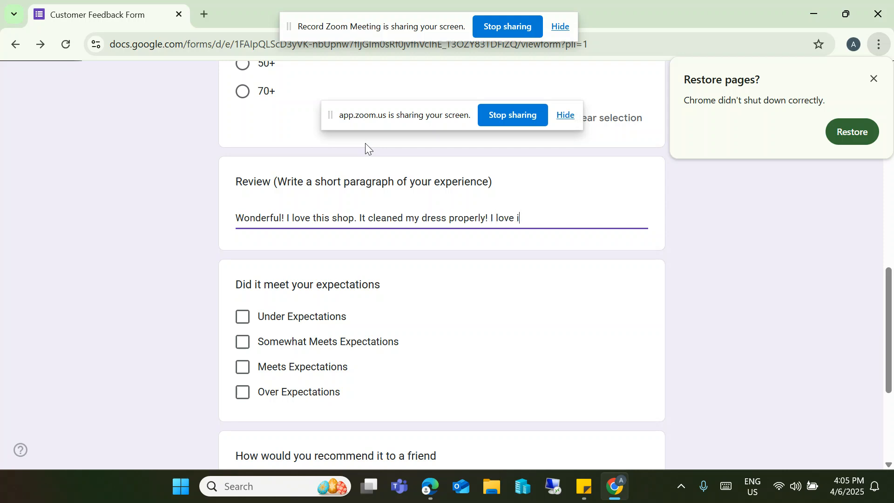
- Below it, swap an accidentally pasted address for the 'Sed ut perspiciatis…' paragraph from clipboard history
key("Return")
key("Return")
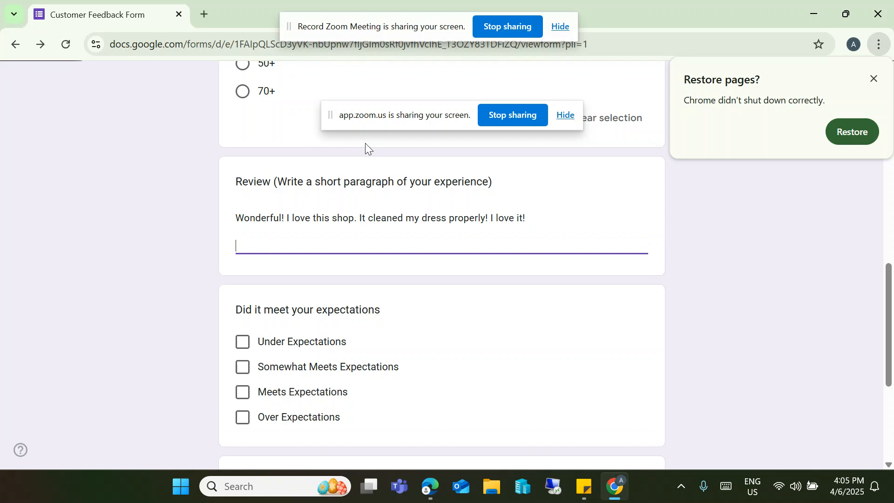
type("https://docs.google.com/forms/d/e/1FAIpQLScD3yVK-nbUpnw7fIjGIm0sRf0jvfhVcIhE_T3OZY83TDFiZQ/viewform?pli=1")
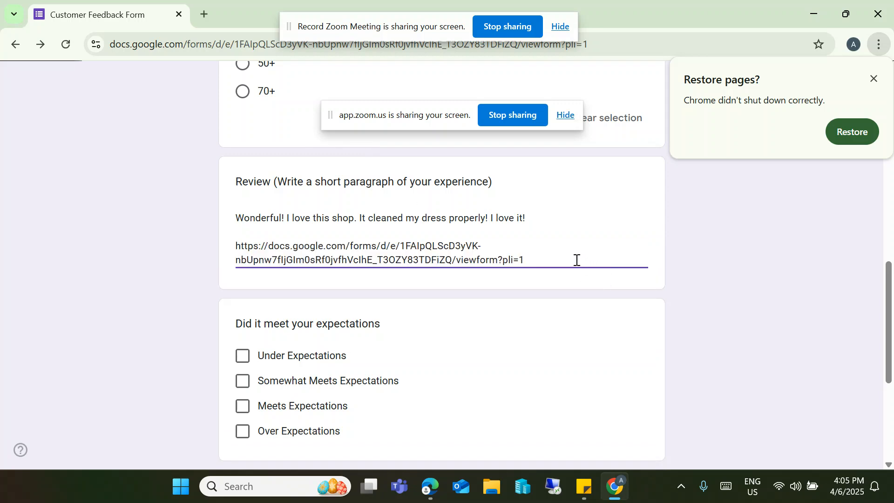
left_click_drag(576, 259, 131, 167)
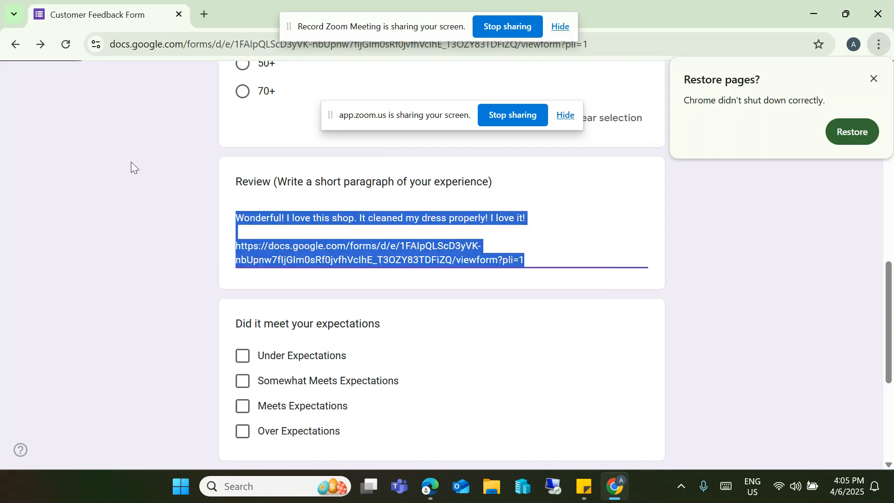
left_click(555, 249)
left_click_drag(551, 259, 194, 228)
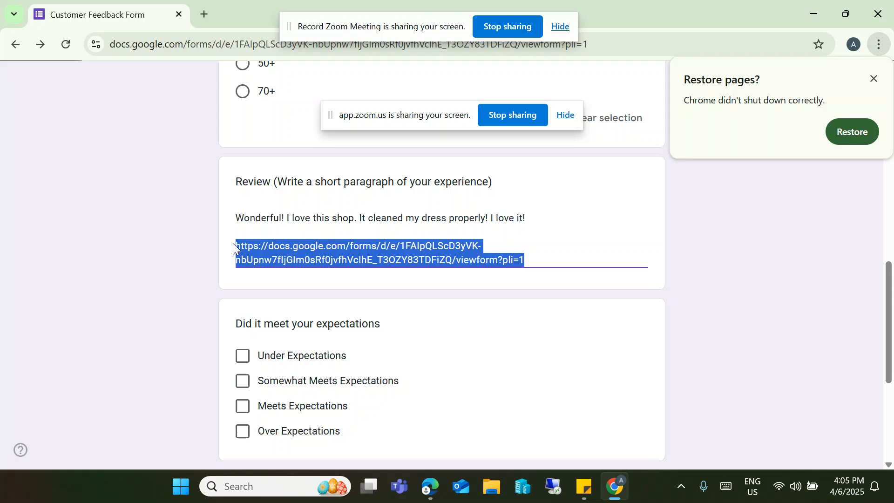
key("BackSpace")
key("super+v")
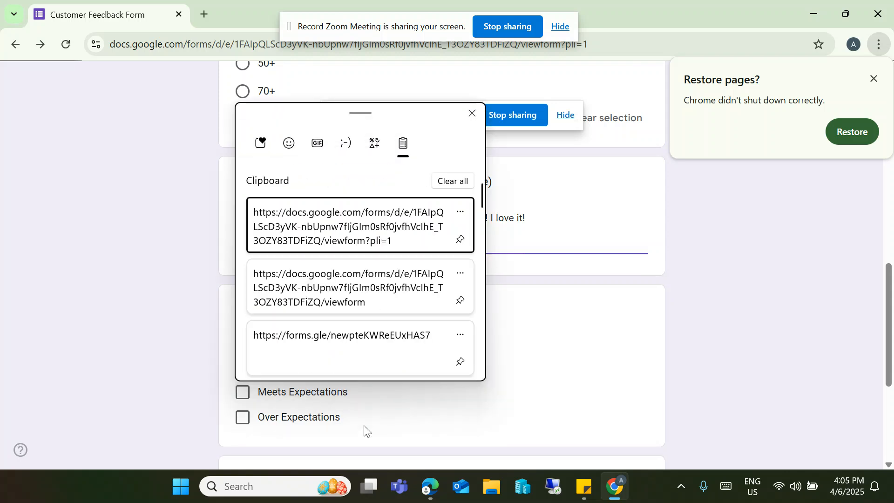
scroll(368, 324, "down", 5)
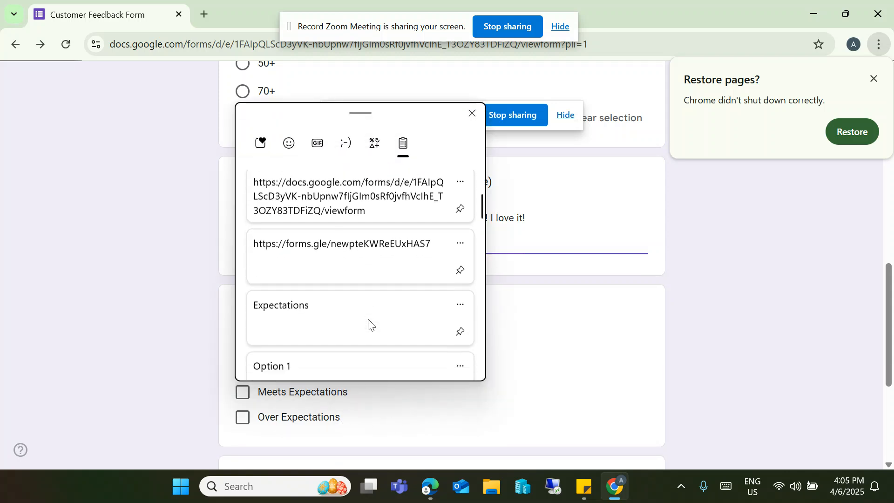
left_click(309, 279)
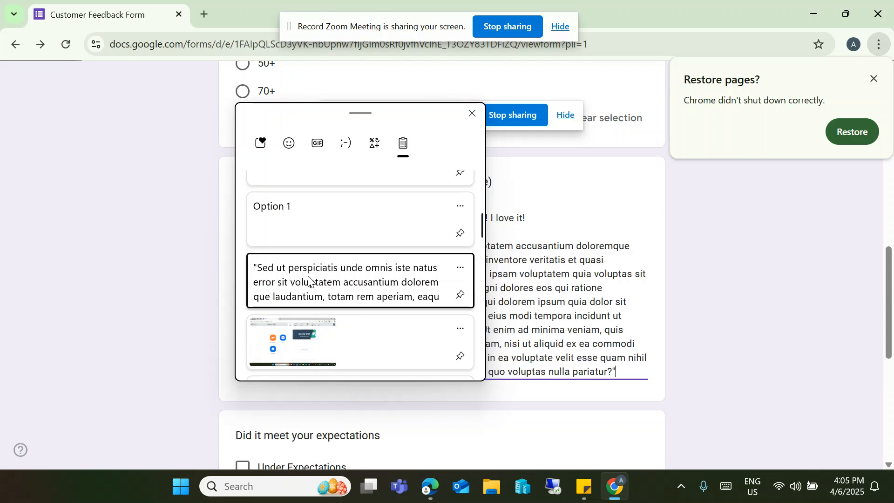
scroll(685, 377, "down", 5)
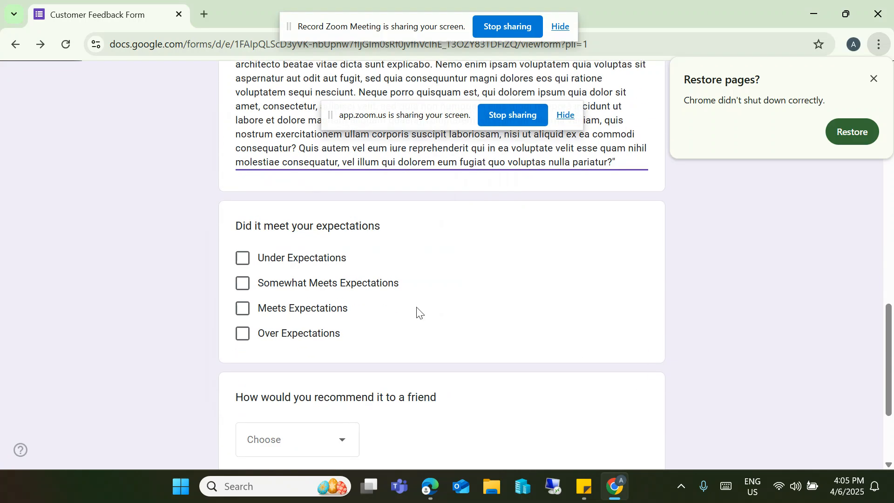
- Tick and untick the four expectation checkboxes, leaving them all cleared
left_click(242, 188)
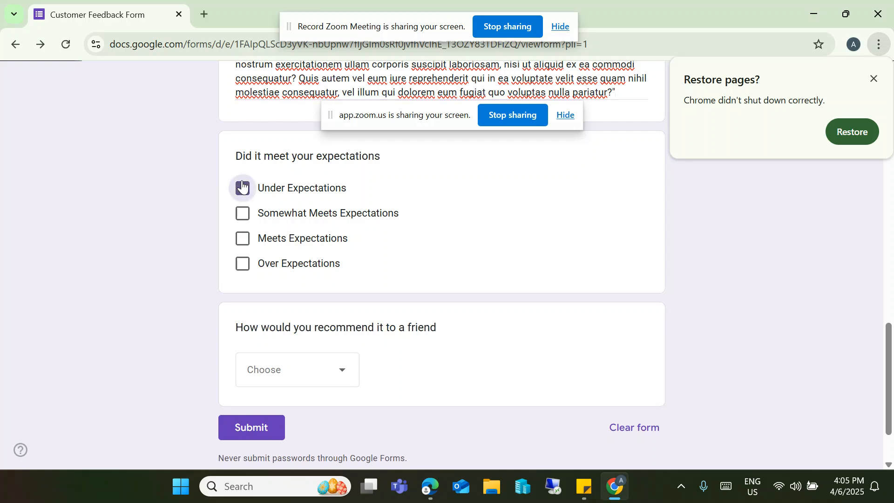
left_click(243, 187)
left_click(242, 189)
left_click(243, 188)
left_click(252, 213)
left_click(244, 188)
scroll(370, 224, "up", 12)
scroll(339, 302, "up", 5)
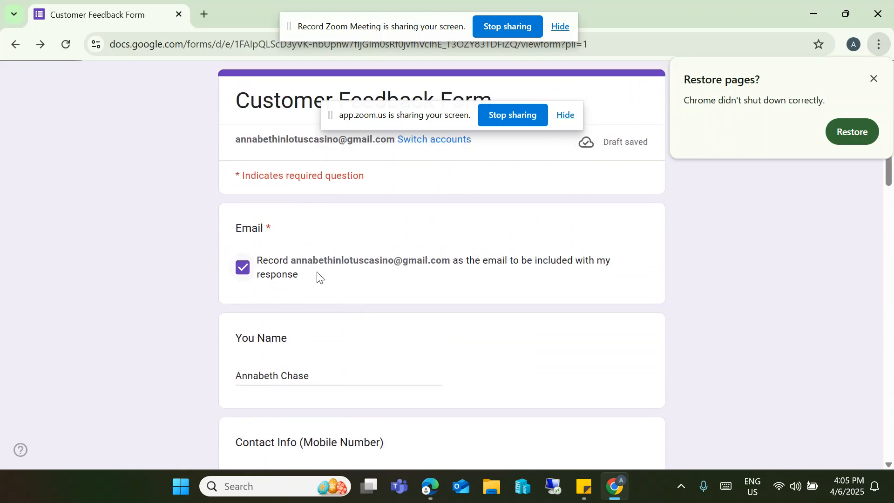
scroll(550, 285, "down", 15)
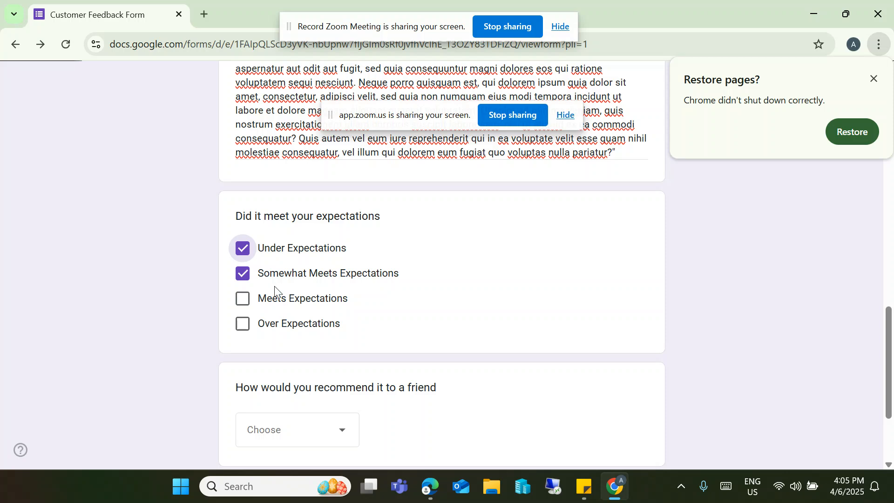
left_click(242, 275)
left_click(239, 297)
left_click(241, 276)
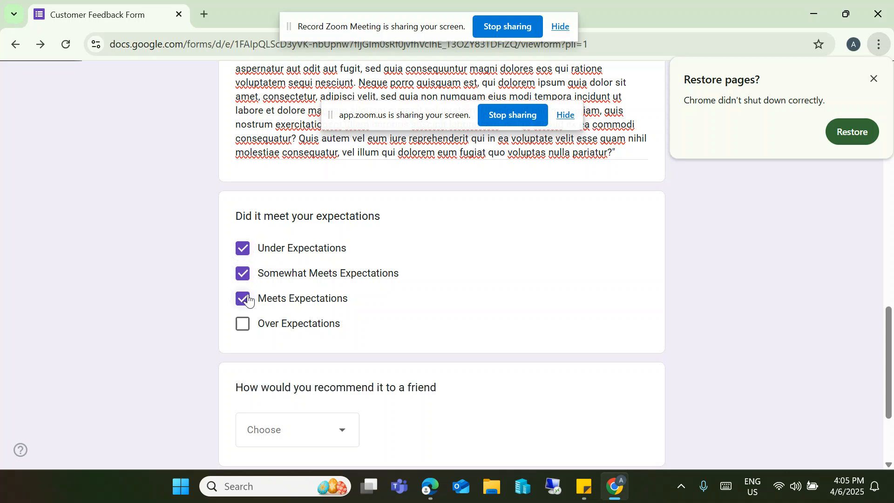
left_click(248, 299)
left_click(242, 297)
left_click(242, 249)
left_click(239, 272)
left_click(242, 323)
left_click(242, 298)
left_click(244, 322)
scroll(339, 313, "down", 3)
- Try Least Likely, Maybe and Most Likely as the recommendation answer, then leave it unselected
left_click(283, 304)
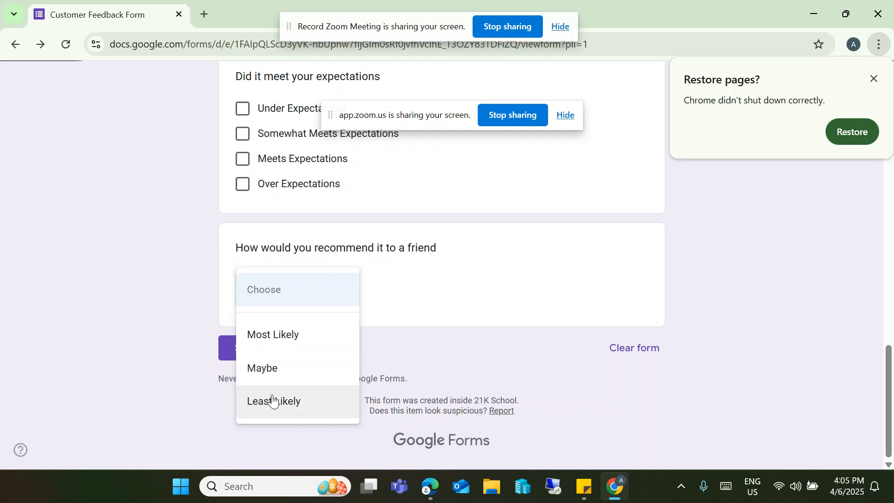
left_click(254, 410)
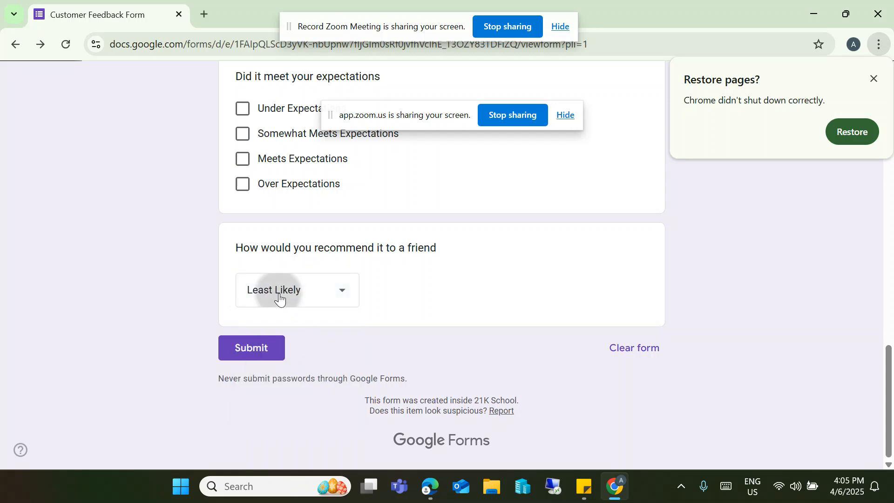
left_click(279, 298)
left_click(284, 257)
left_click(283, 306)
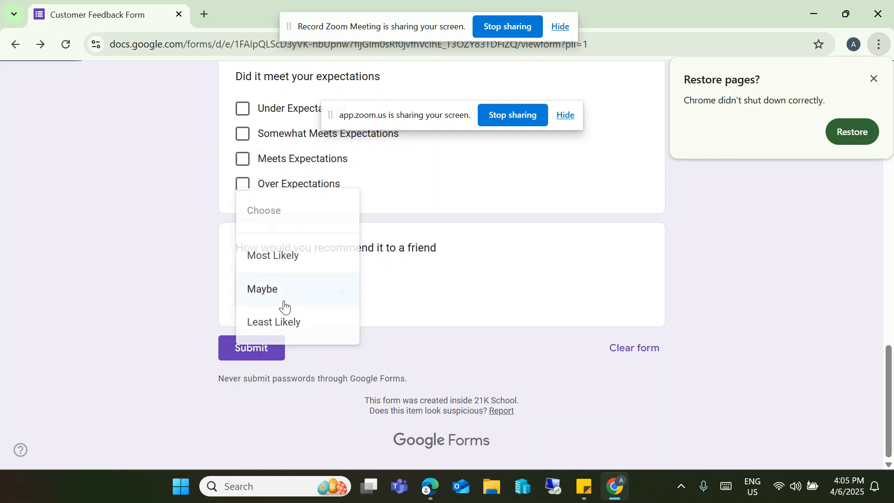
left_click(293, 254)
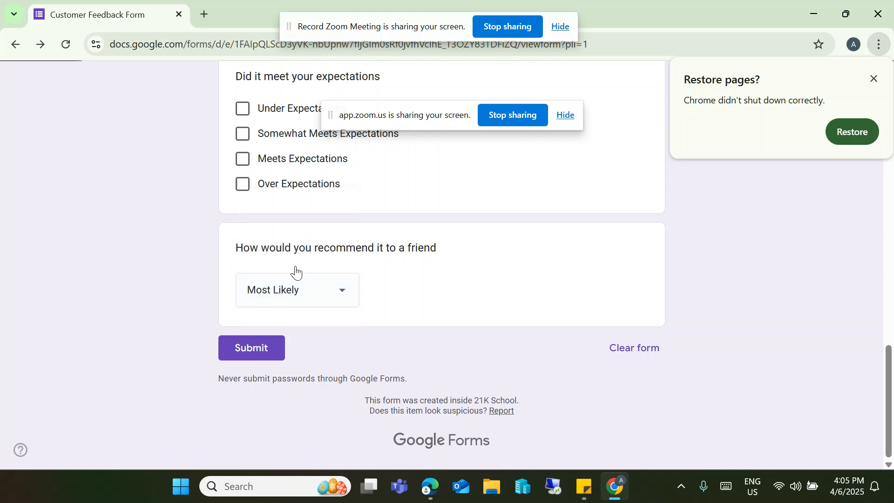
left_click(295, 280)
left_click(283, 255)
- Tick Meets and Somewhat Meets Expectations and submit the response
left_click(242, 159)
left_click(242, 133)
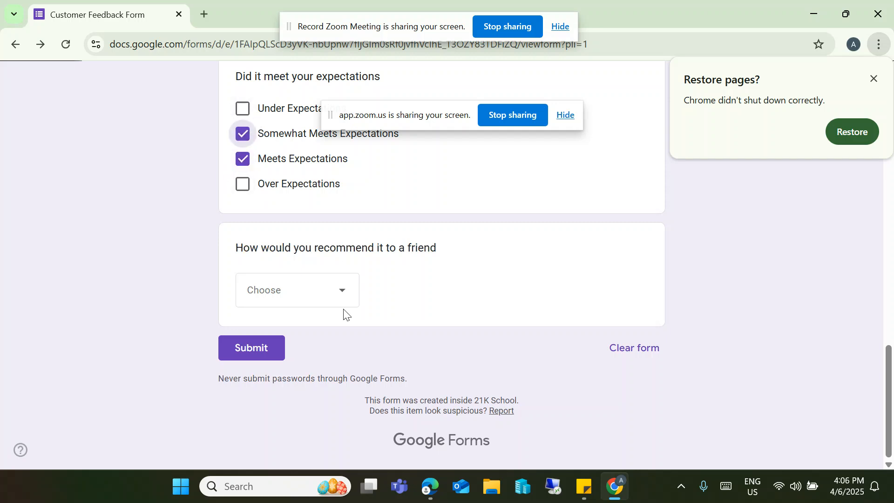
left_click(274, 344)
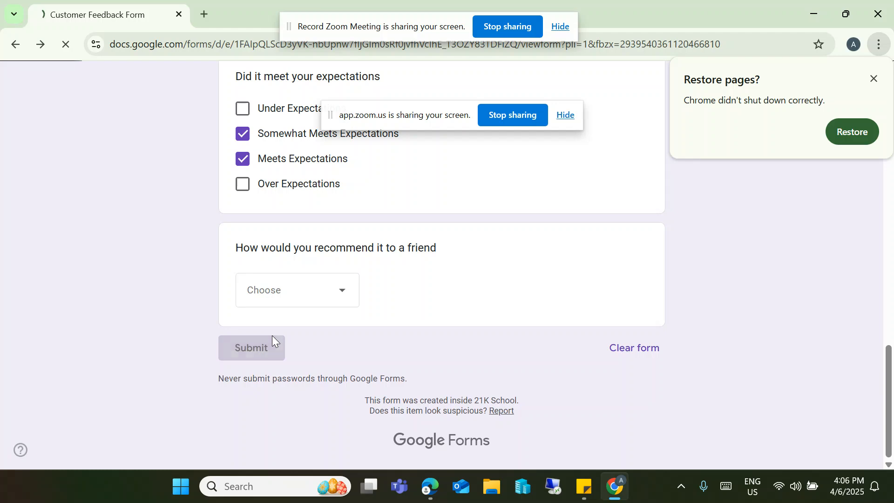
- Close the respondent tab, reload the form editor and open its Responses
left_click(813, 10)
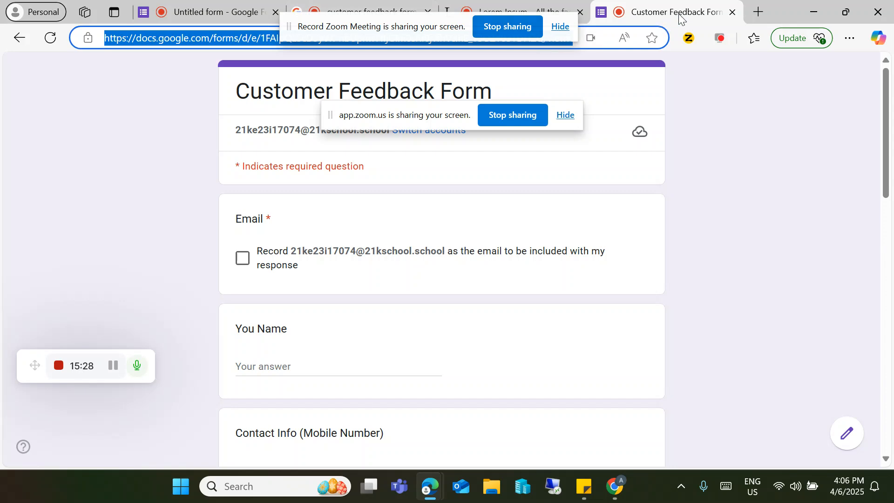
left_click(732, 12)
left_click(204, 6)
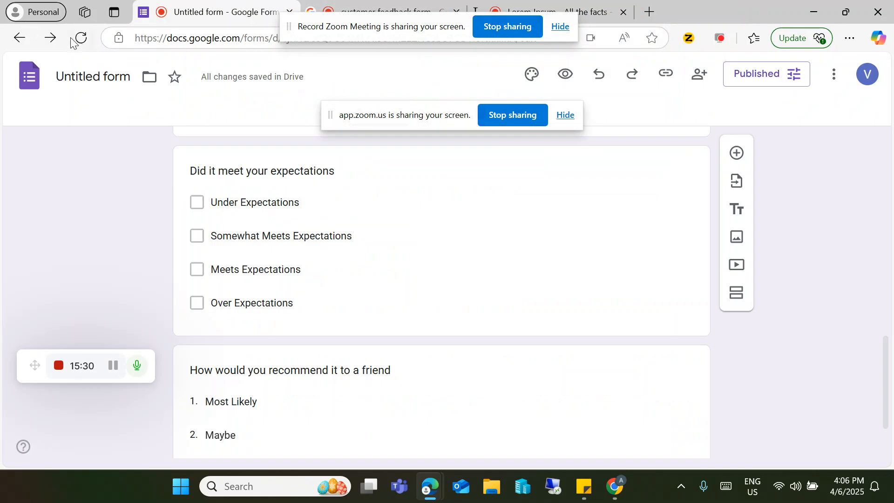
left_click(75, 40)
left_click_drag(433, 117, 612, 174)
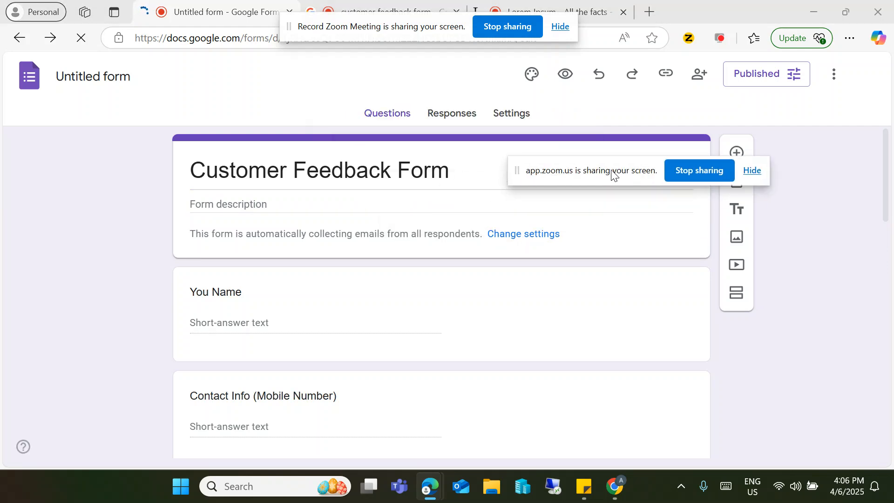
left_click(449, 115)
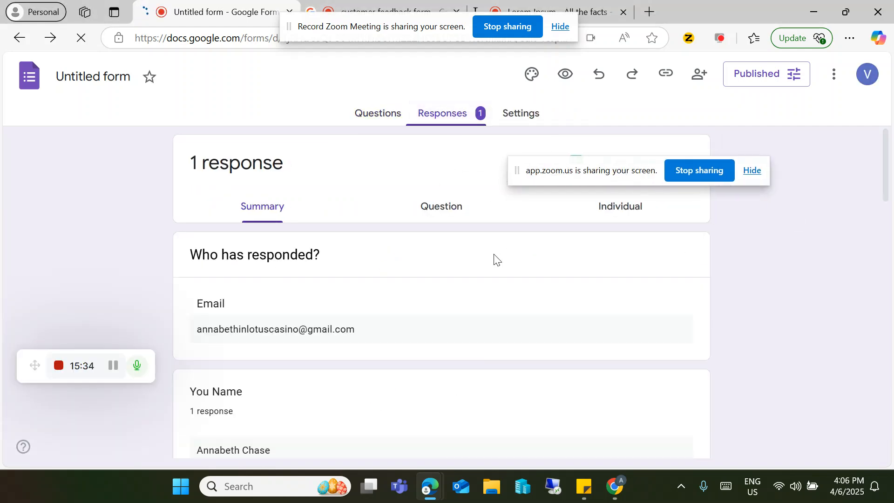
- Scroll through the one recorded response on the Responses page
scroll(496, 259, "down", 2)
left_click_drag(214, 259, 509, 271)
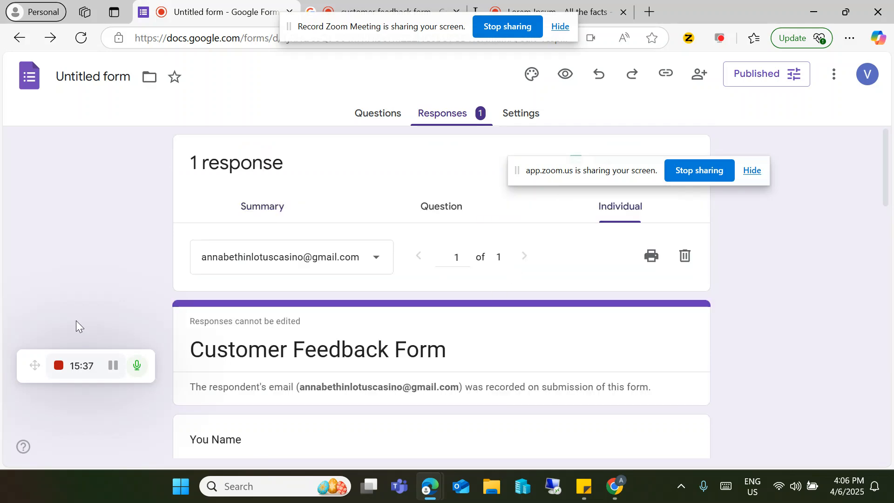
scroll(433, 241, "down", 4)
scroll(486, 186, "up", 4)
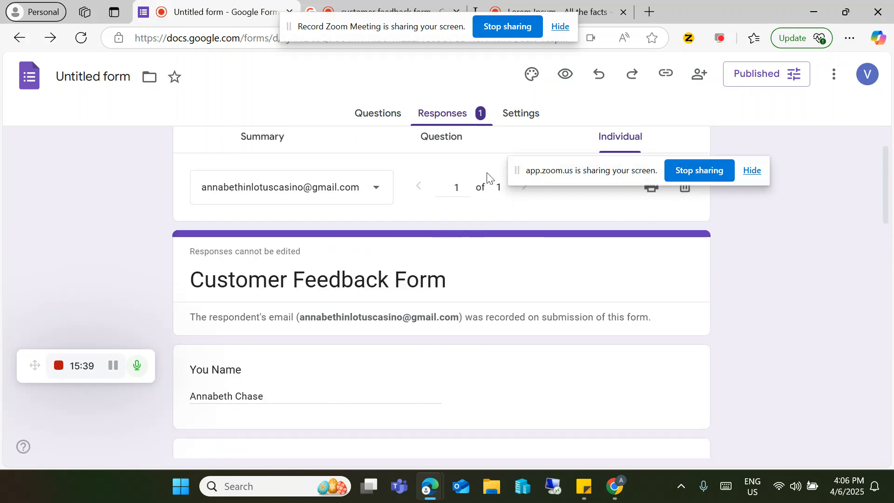
scroll(485, 283, "down", 2)
scroll(469, 295, "up", 2)
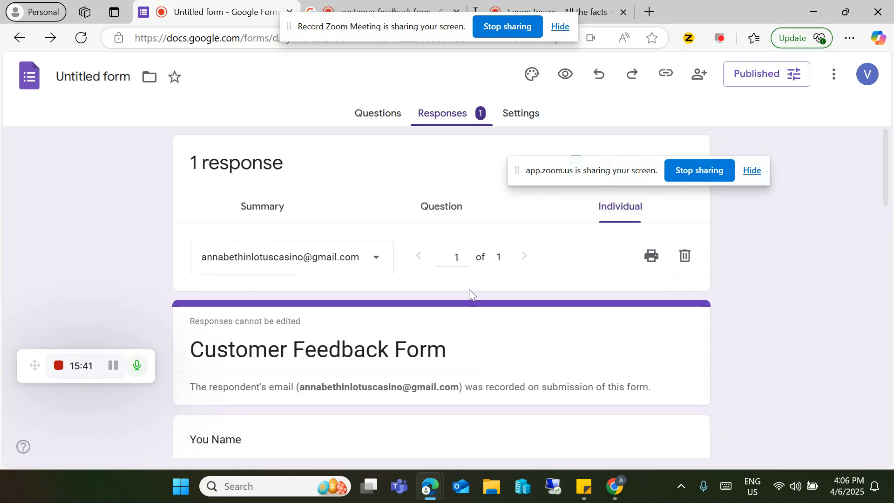
- Switch to Questions and back, then browse the responses Summary view
left_click(374, 120)
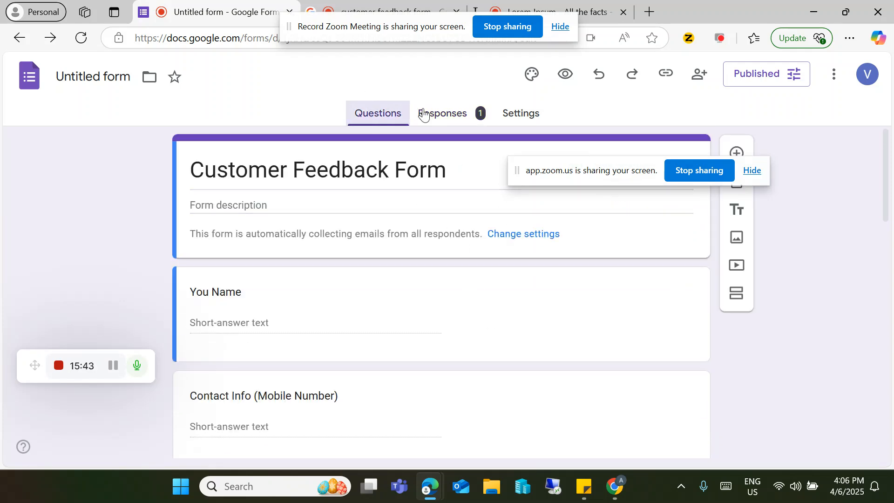
left_click(435, 116)
left_click(242, 208)
scroll(341, 313, "down", 4)
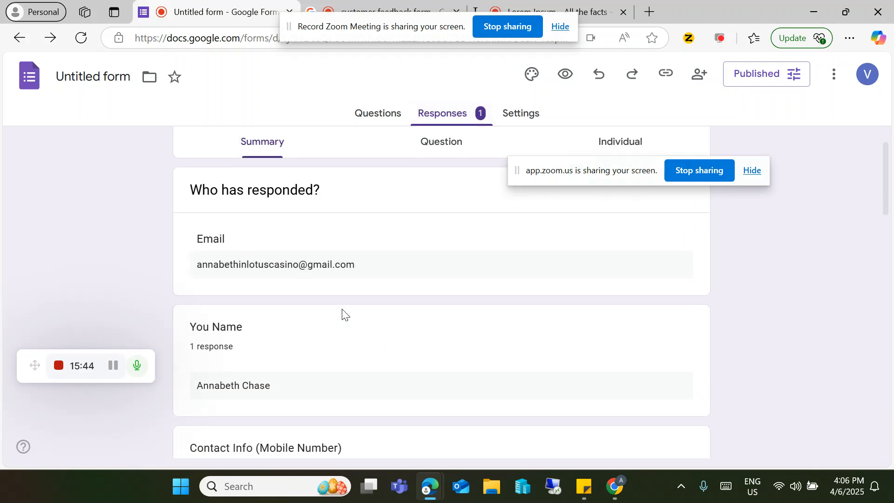
scroll(291, 317, "down", 3)
scroll(375, 316, "up", 1)
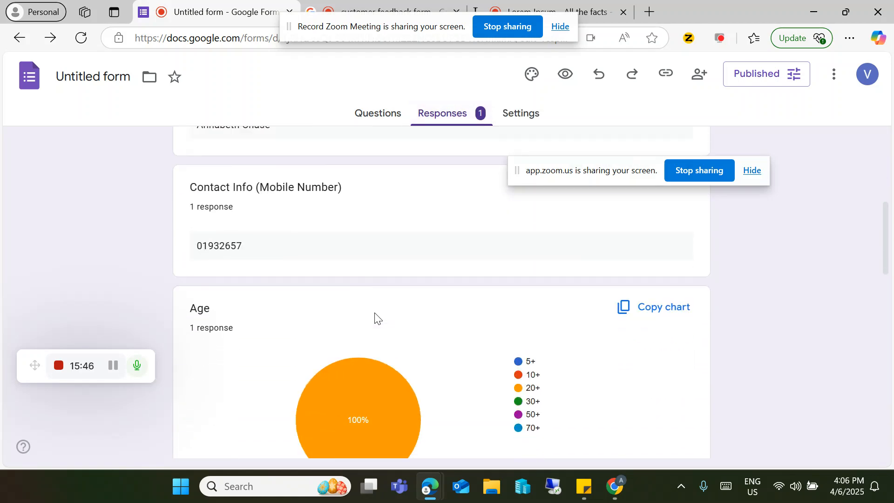
scroll(375, 316, "down", 5)
scroll(375, 316, "up", 9)
scroll(387, 308, "up", 3)
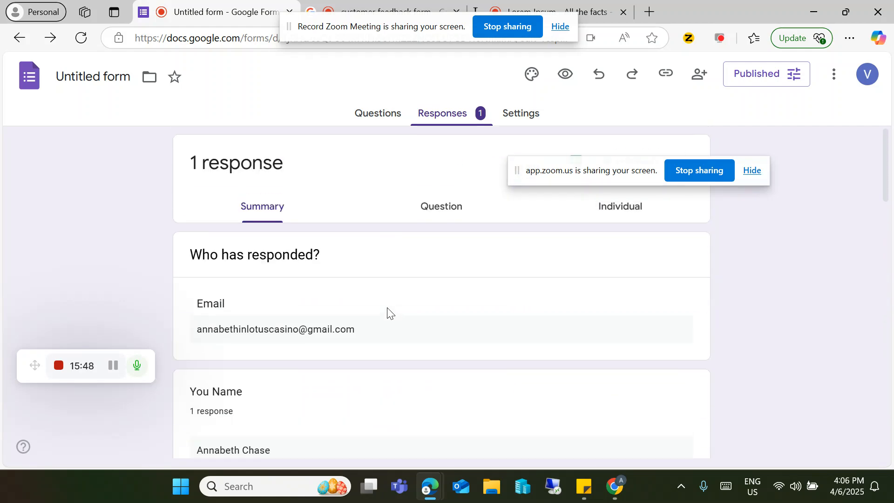
scroll(387, 309, "down", 9)
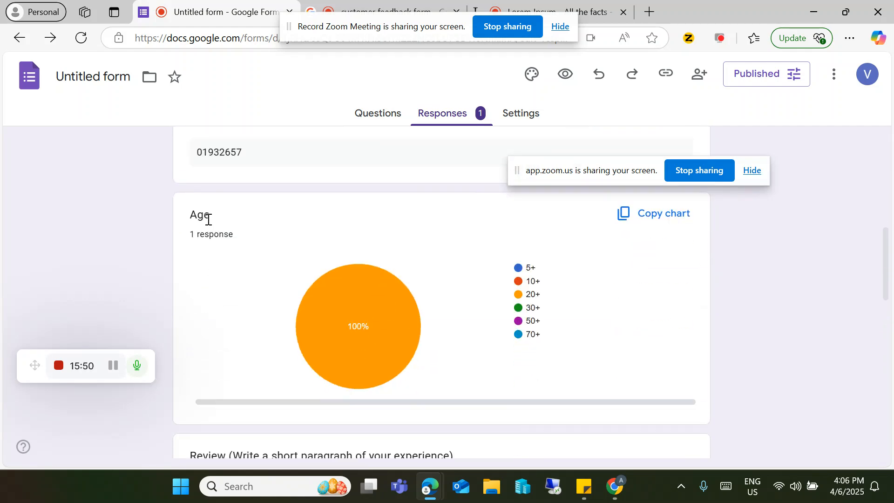
scroll(208, 219, "up", 9)
- View responses by question, inspecting the recorded answer to You Name
left_click(434, 206)
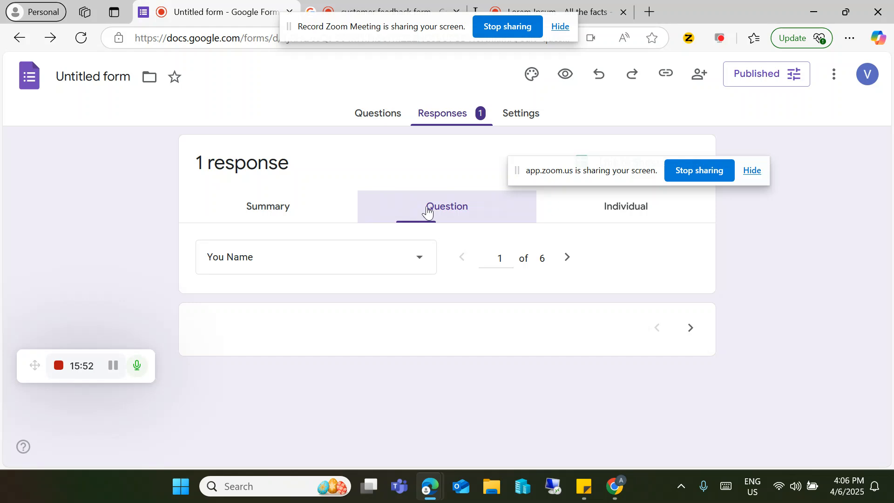
scroll(495, 285, "down", 3)
left_click_drag(185, 264, 310, 269)
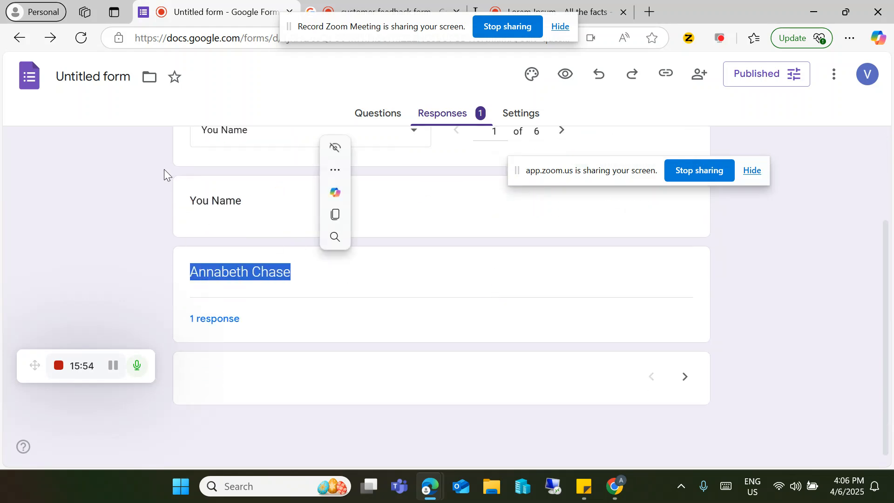
left_click_drag(183, 193, 346, 192)
left_click_drag(187, 266, 343, 265)
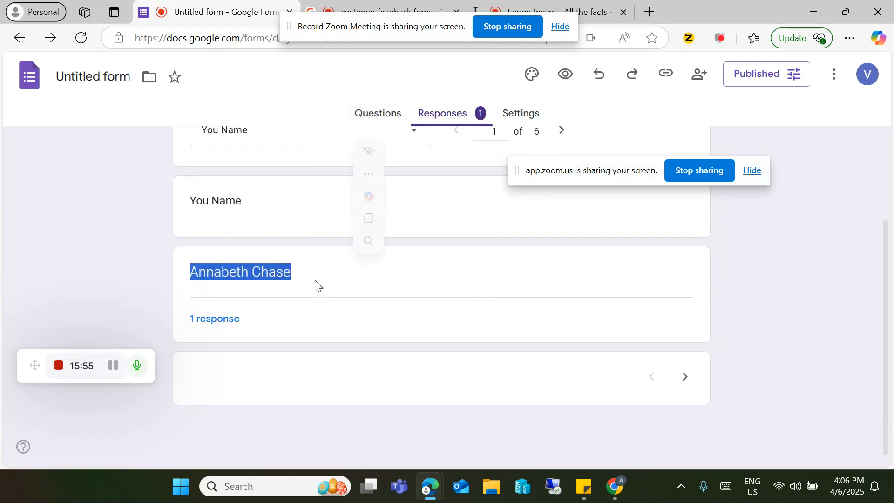
left_click(200, 323)
scroll(530, 354, "up", 3)
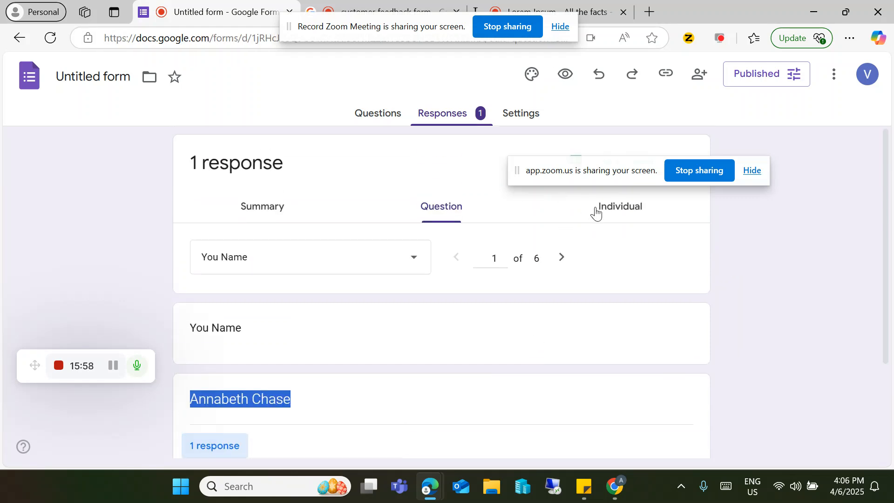
- Open the individual response and inspect the recorded name
left_click(612, 207)
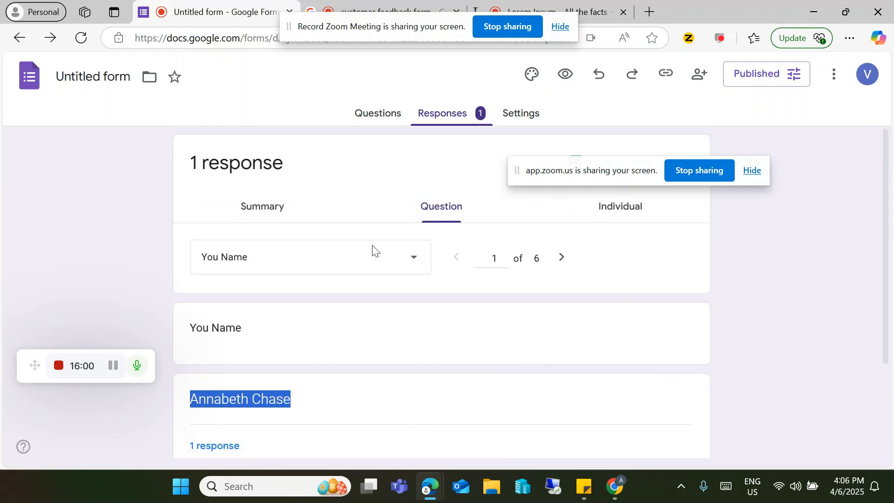
left_click(617, 205)
scroll(303, 307, "down", 6)
scroll(310, 326, "up", 2)
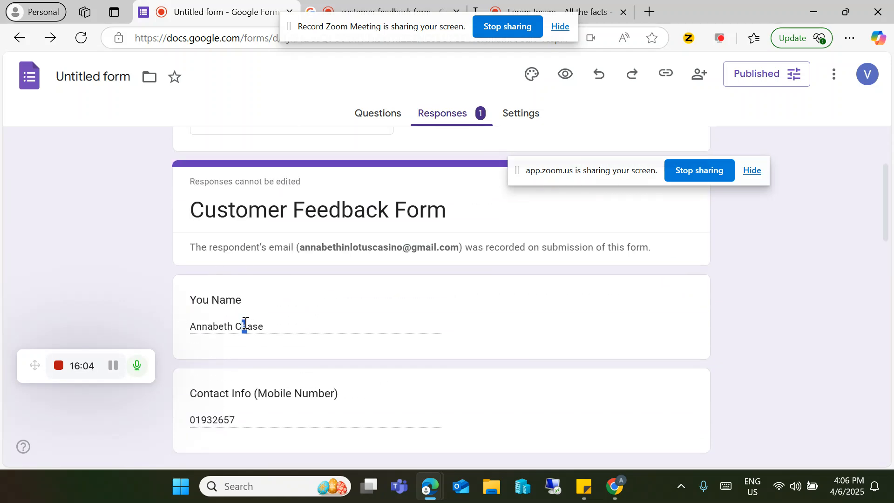
left_click_drag(219, 326, 373, 347)
left_click_drag(286, 329, 198, 325)
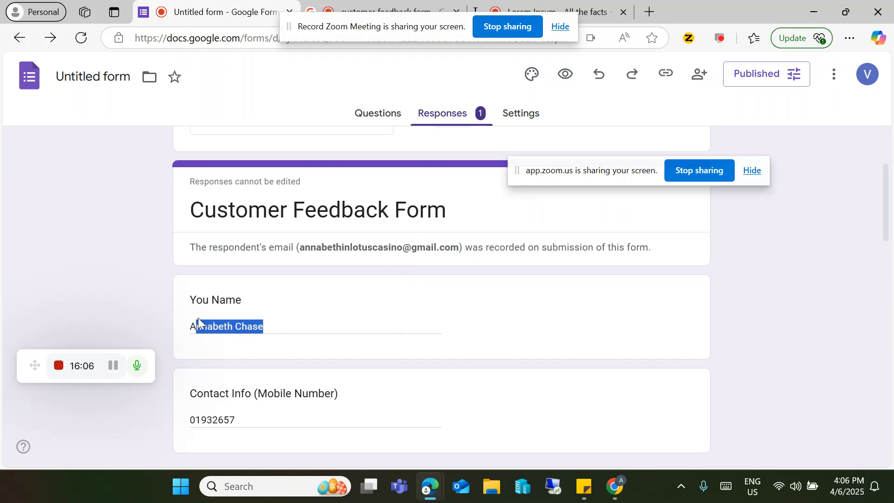
left_click(235, 326)
- Check the 20+ age answer and review paragraph, then return to the Questions editor
scroll(285, 321, "down", 3)
left_click_drag(246, 284, 135, 274)
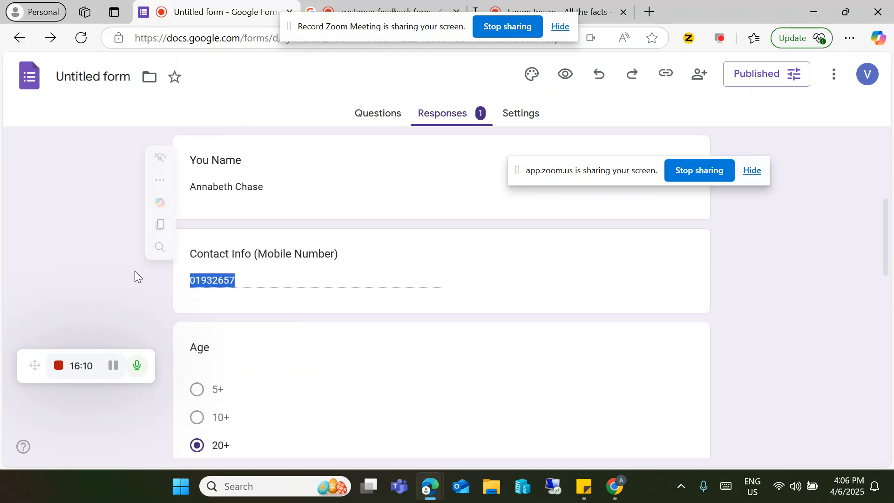
scroll(259, 309, "down", 4)
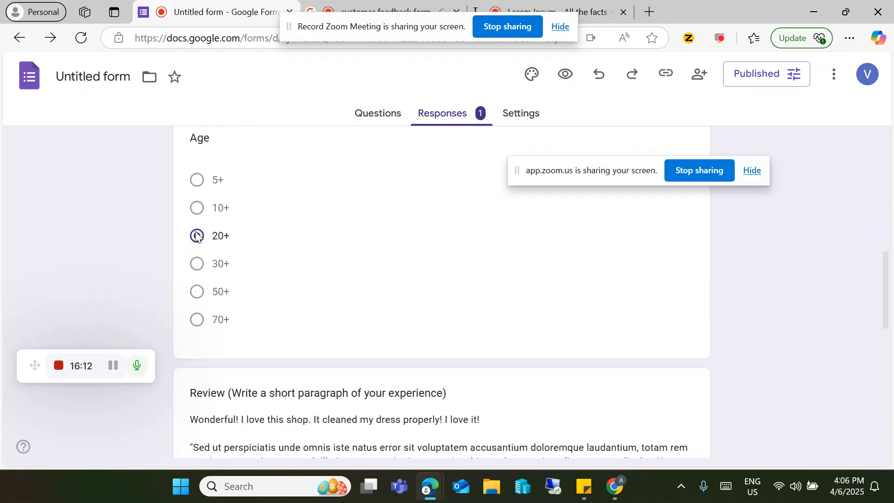
left_click_drag(231, 236, 197, 236)
scroll(240, 283, "down", 6)
left_click_drag(191, 182, 377, 199)
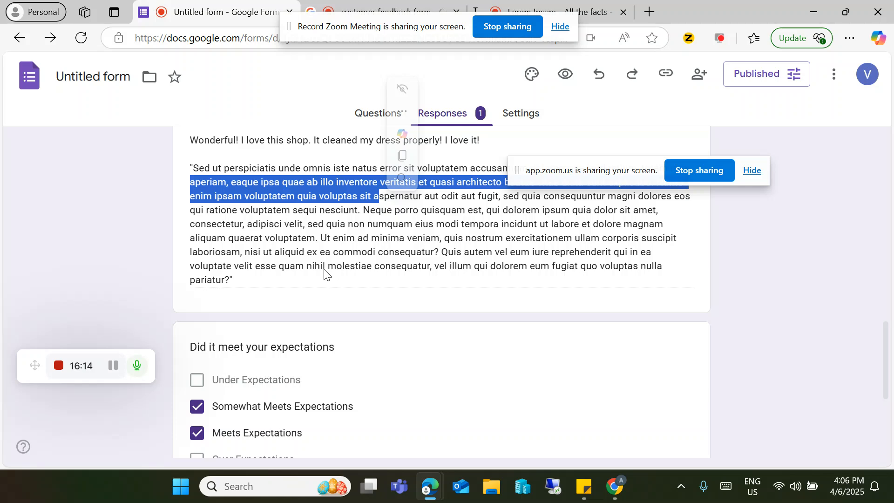
left_click(324, 262)
scroll(302, 335, "down", 5)
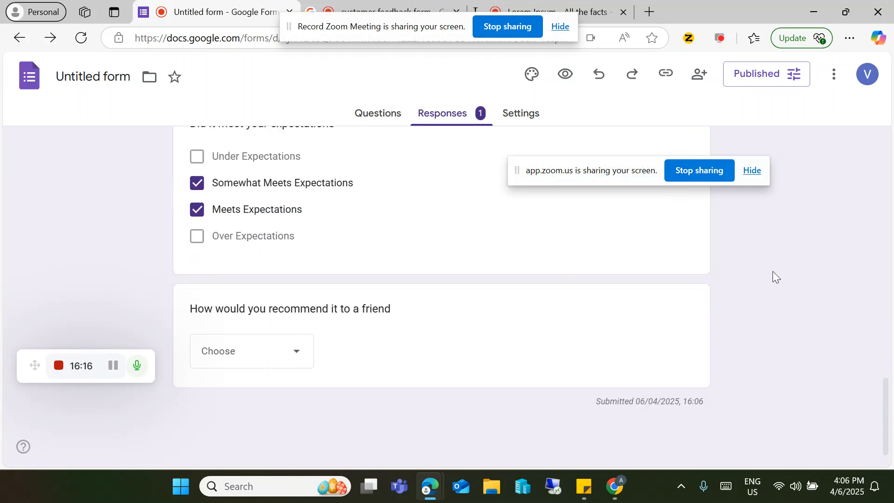
left_click(375, 114)
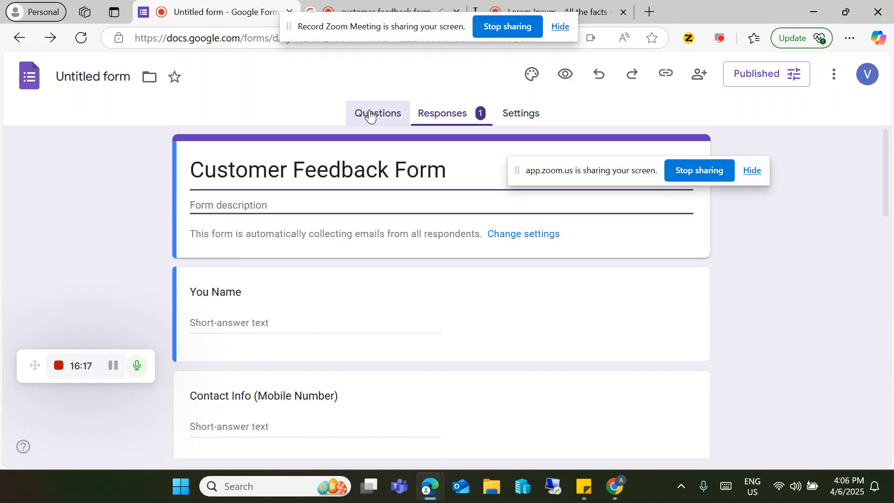
- Bring back the confirmation page and start another response with the email consent ticked
left_click(615, 485)
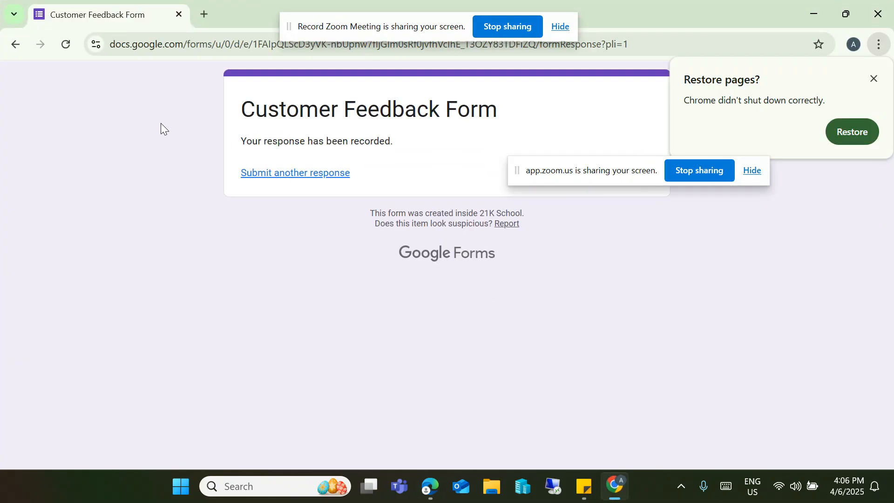
left_click(325, 174)
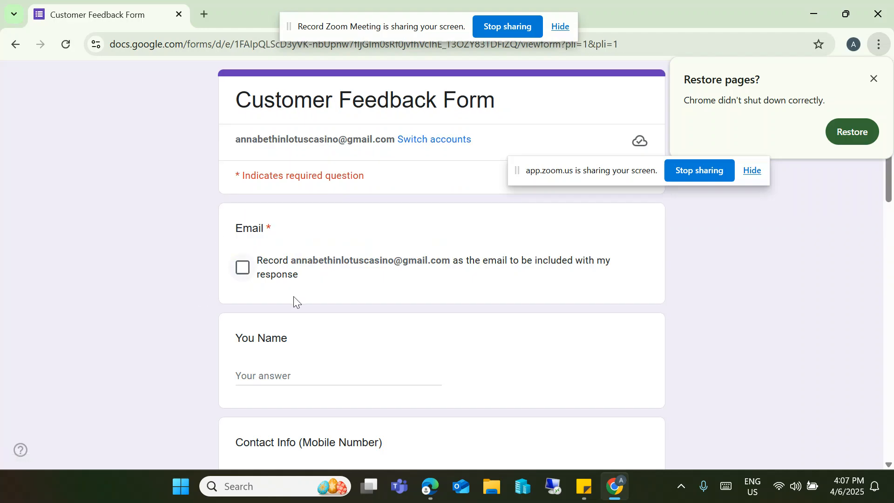
scroll(294, 297, "down", 3)
left_click(244, 128)
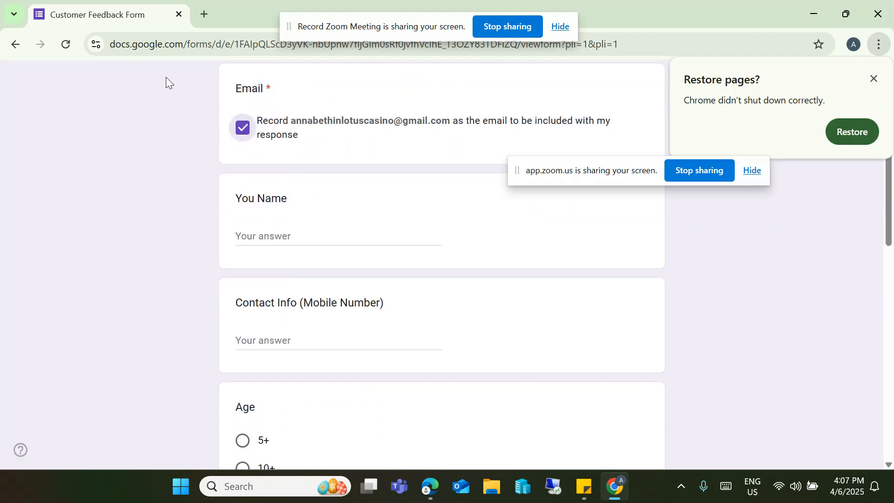
- Submit the second test response and maximize its confirmation window
left_click(303, 232)
scroll(297, 363, "down", 6)
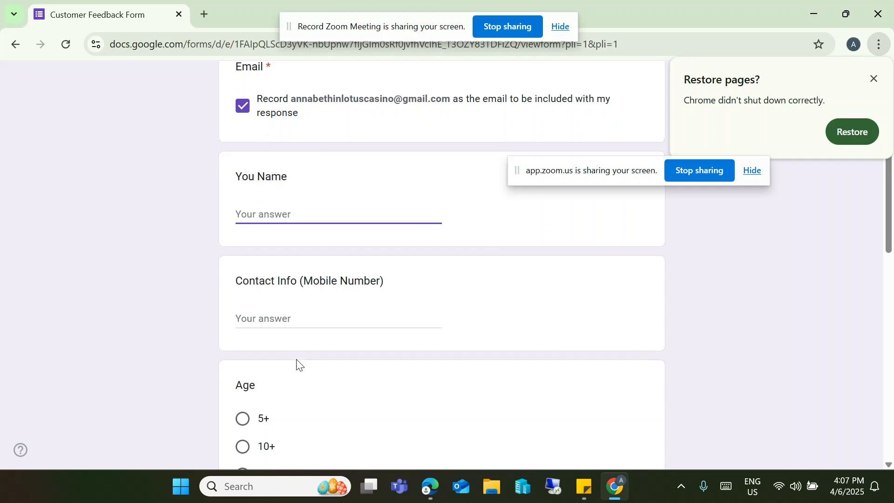
scroll(298, 363, "down", 8)
left_click(271, 349)
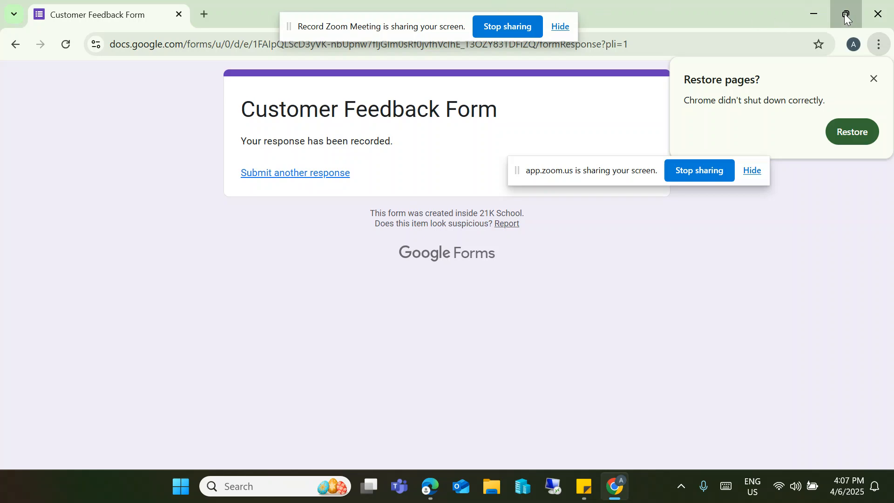
left_click(844, 13)
left_click(694, 106)
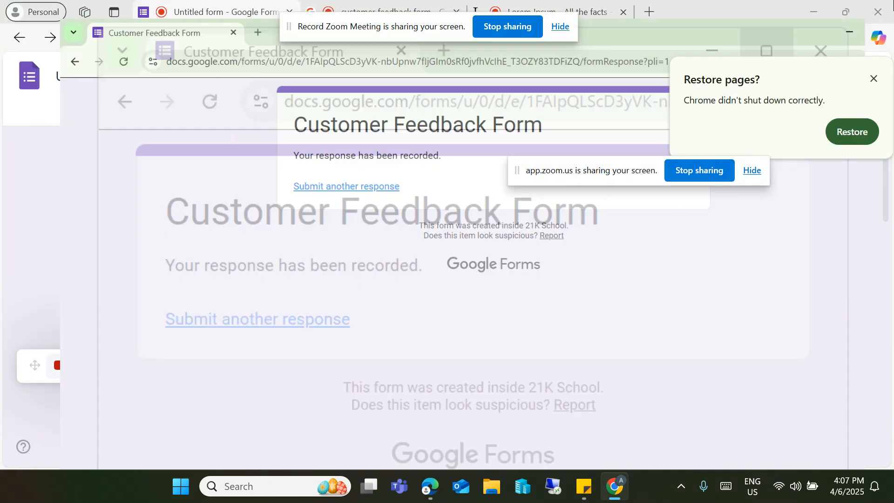
- In the form editor, make the You Name and Contact Info questions required
left_click(809, 20)
scroll(398, 383, "down", 2)
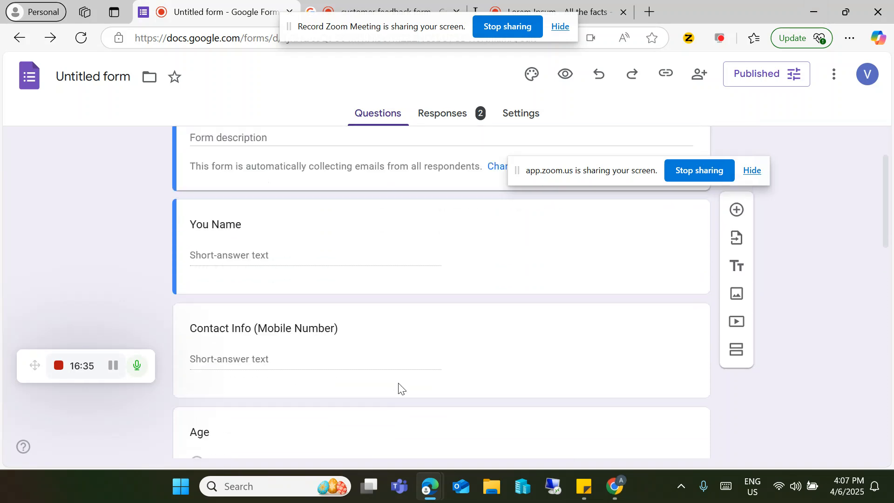
scroll(398, 388, "up", 2)
left_click(361, 347)
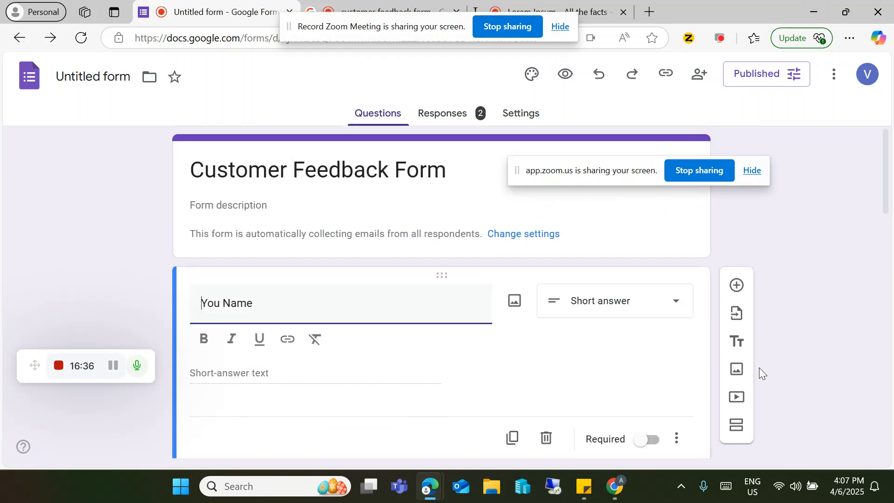
left_click(656, 440)
left_click(652, 413)
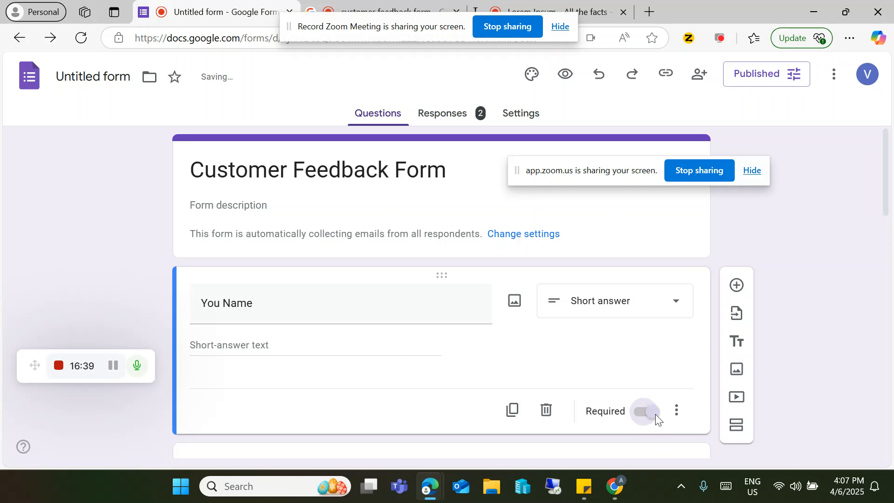
scroll(213, 282, "down", 1)
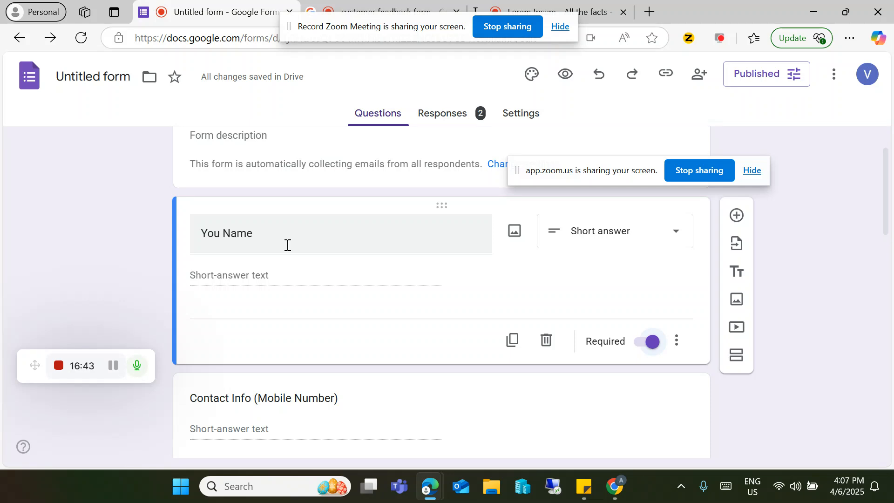
scroll(287, 245, "down", 3)
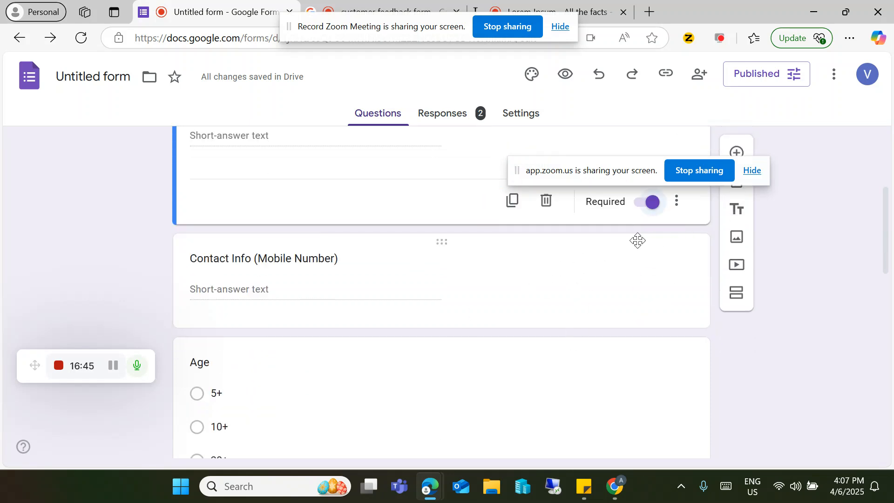
left_click(560, 317)
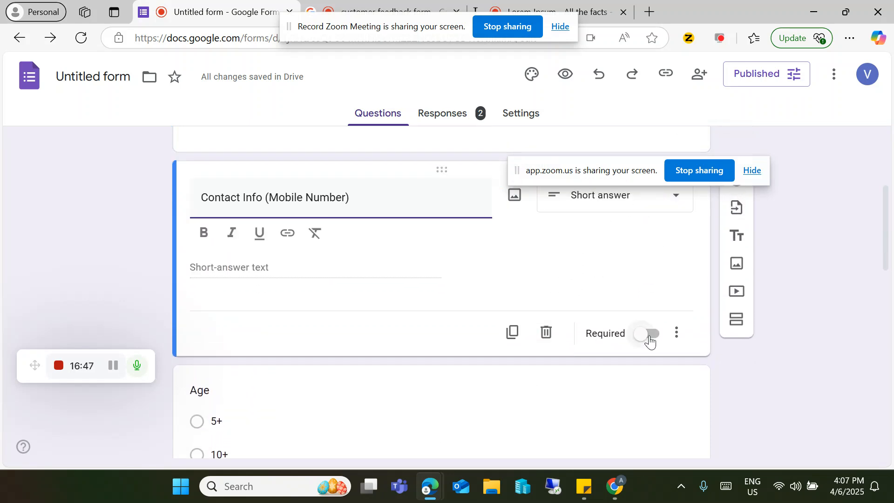
left_click(650, 306)
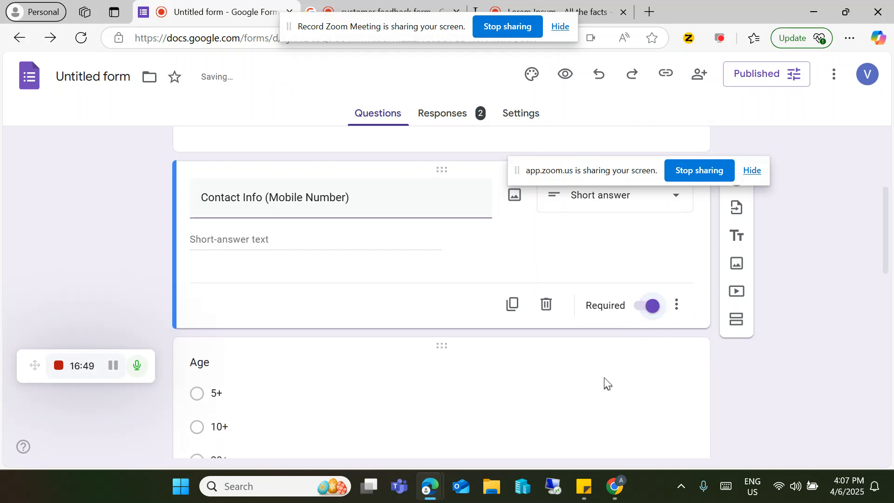
- Make the Age and Review questions required
scroll(610, 363, "down", 6)
left_click(608, 292)
left_click(645, 320)
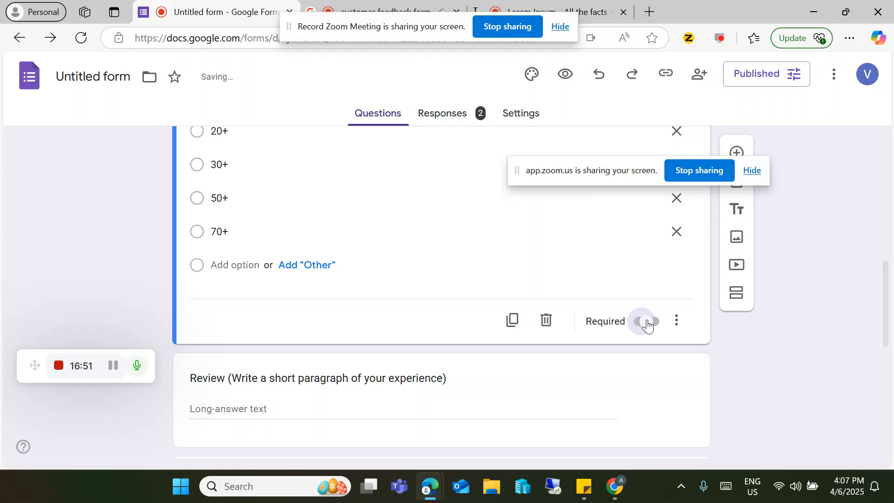
scroll(646, 322, "down", 4)
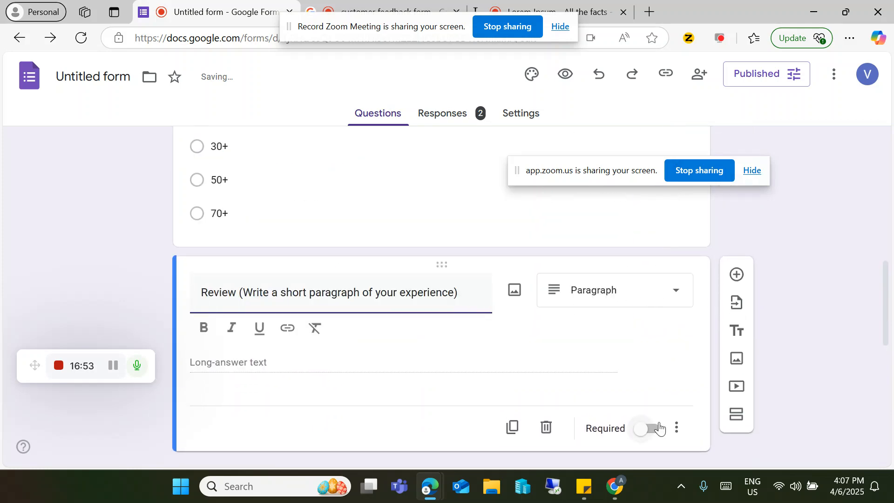
left_click(658, 425)
scroll(660, 426, "down", 3)
scroll(618, 306, "up", 2)
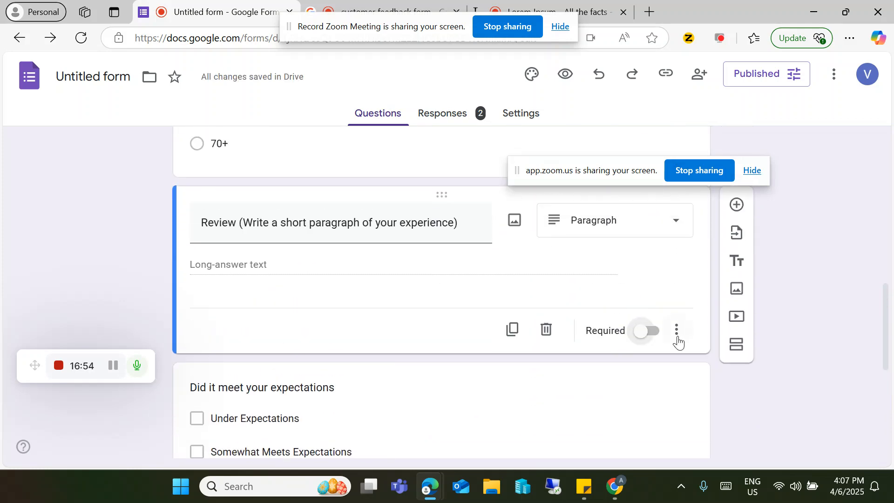
left_click(648, 331)
- Make the expectations and recommend-to-a-friend questions required
scroll(644, 358, "down", 3)
left_click(647, 354)
left_click(658, 430)
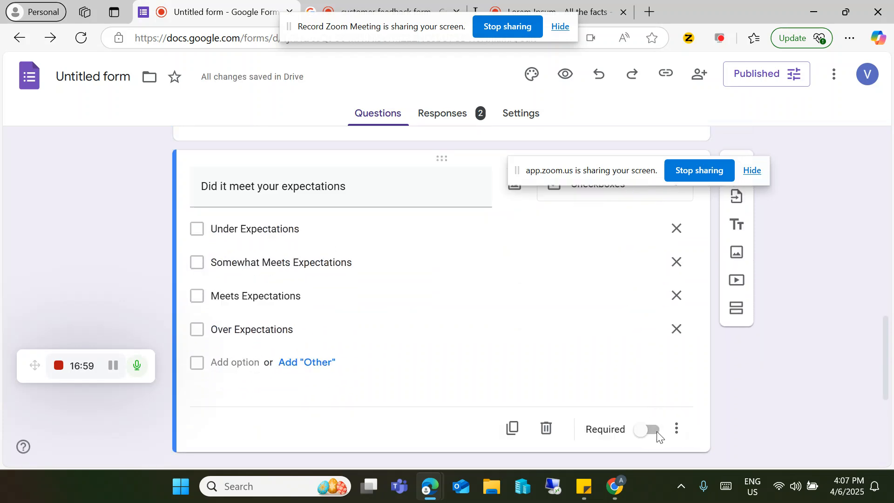
scroll(564, 363, "down", 3)
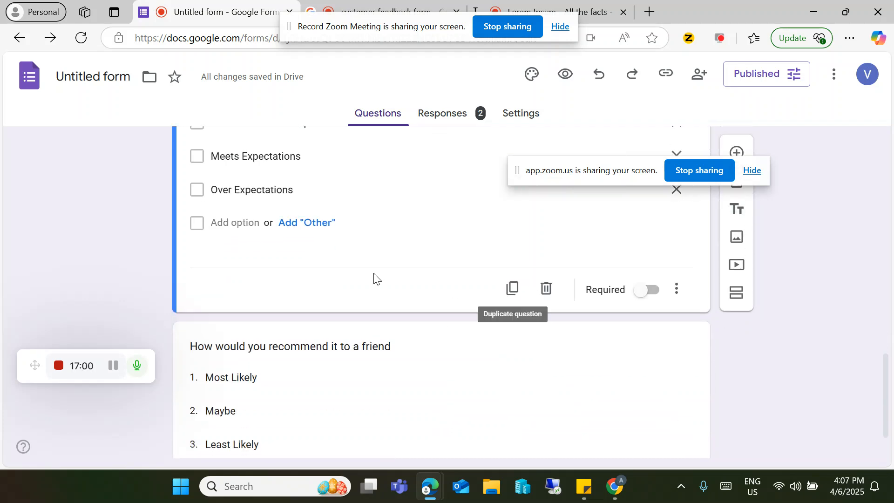
left_click(648, 289)
scroll(628, 333, "down", 2)
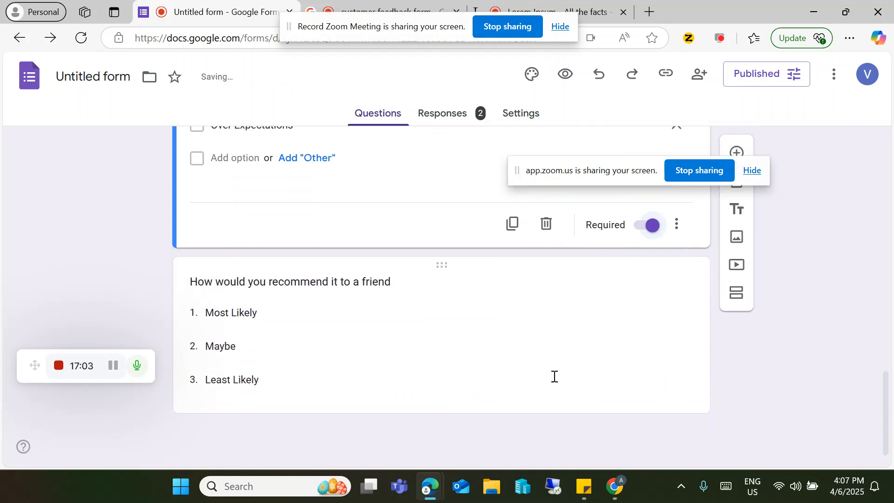
left_click(554, 376)
left_click(677, 389)
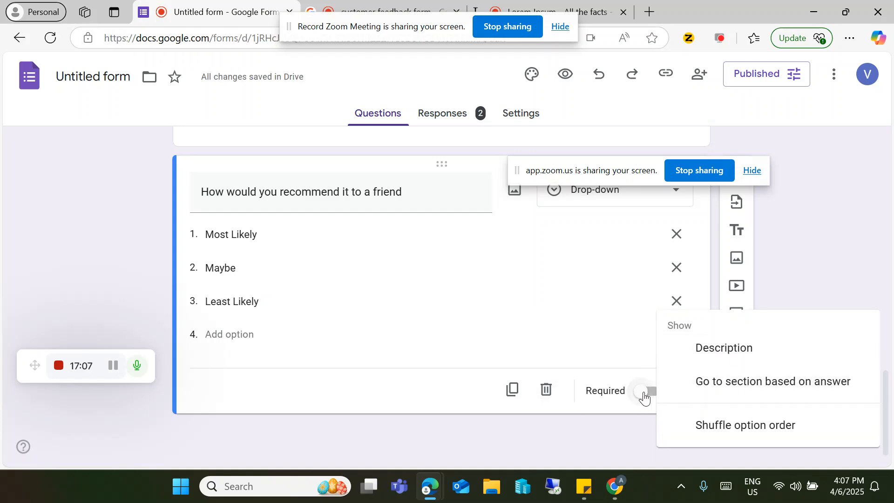
left_click(644, 393)
left_click(647, 392)
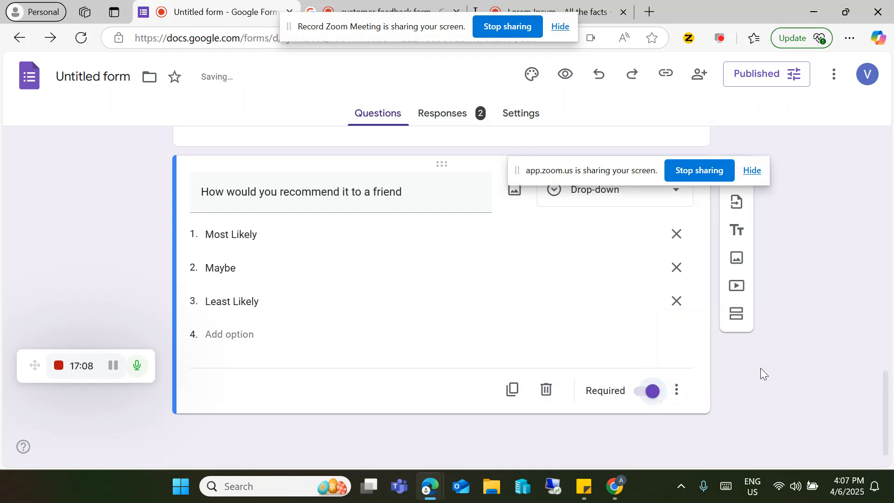
- Start a fresh test response, include the account email, and try submitting with required answers missing
left_click(619, 487)
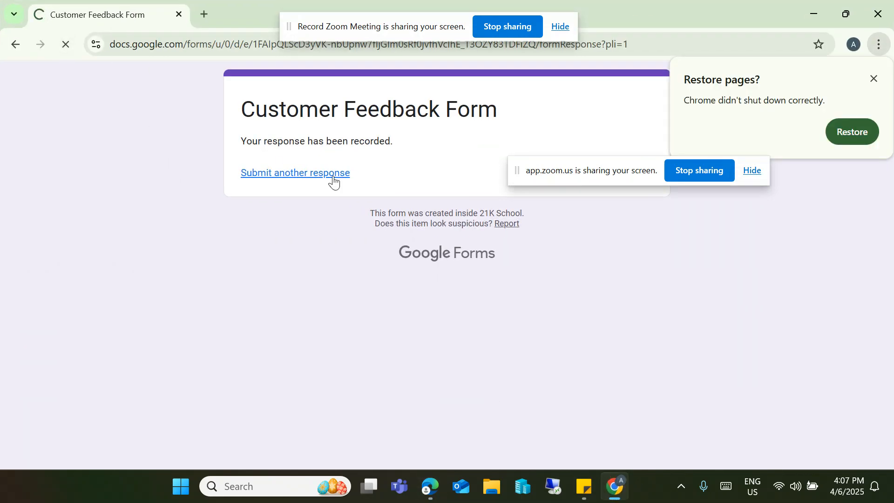
left_click(330, 174)
scroll(360, 320, "down", 3)
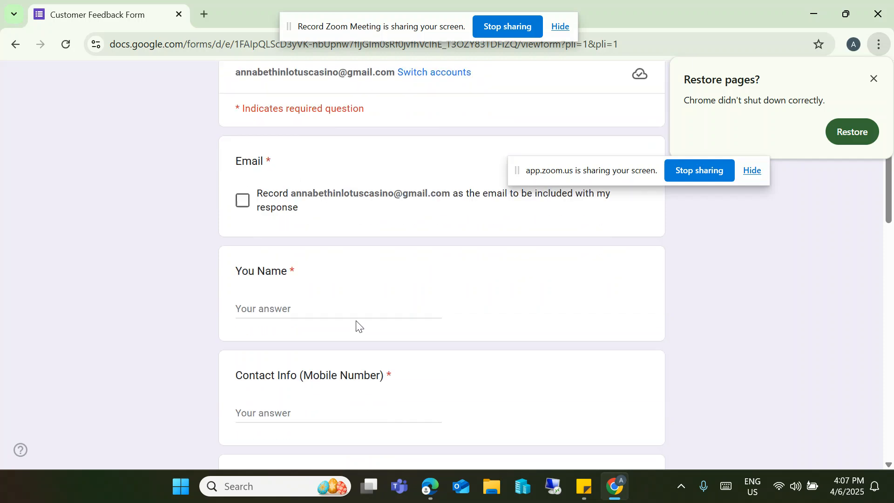
scroll(412, 257, "down", 3)
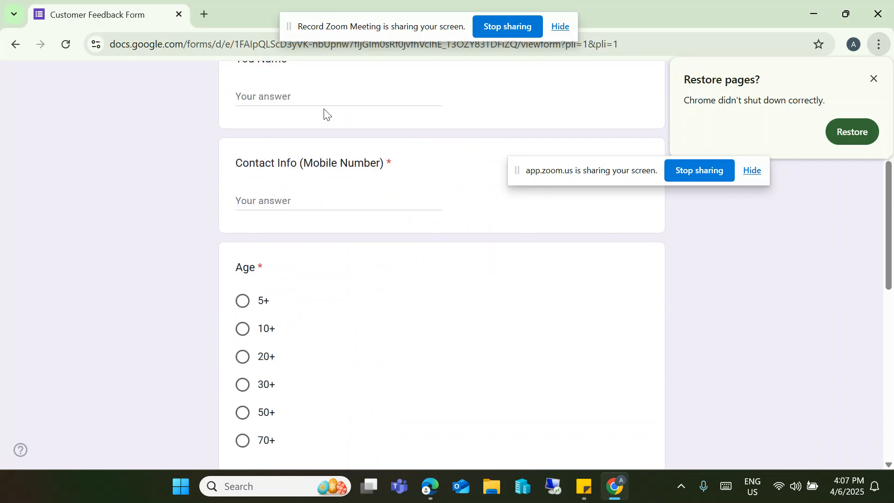
scroll(325, 114, "up", 2)
scroll(247, 116, "up", 3)
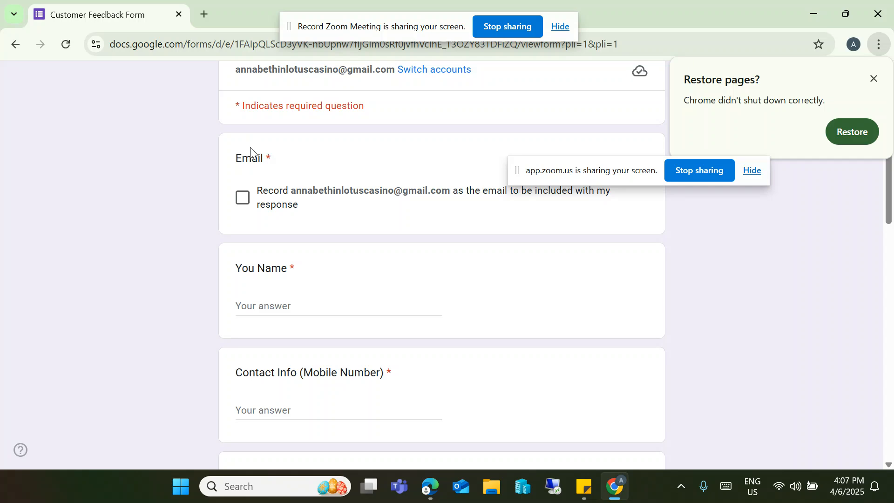
left_click(243, 208)
scroll(401, 255, "down", 12)
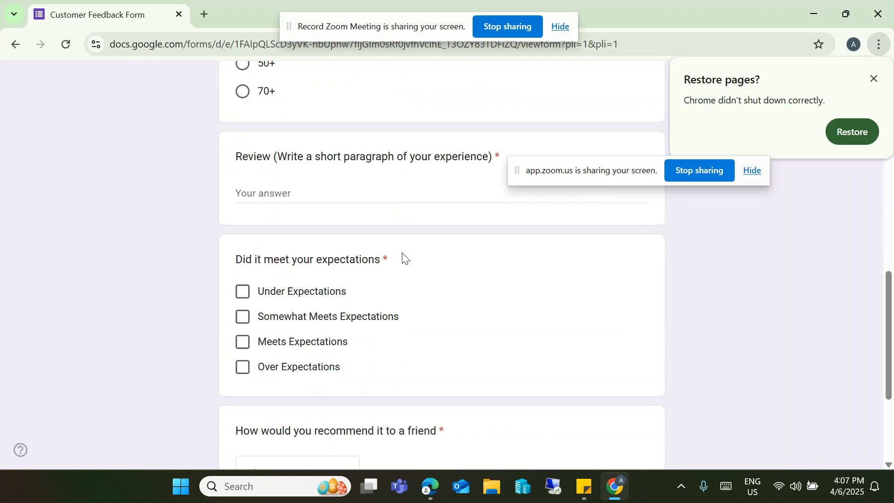
left_click(269, 345)
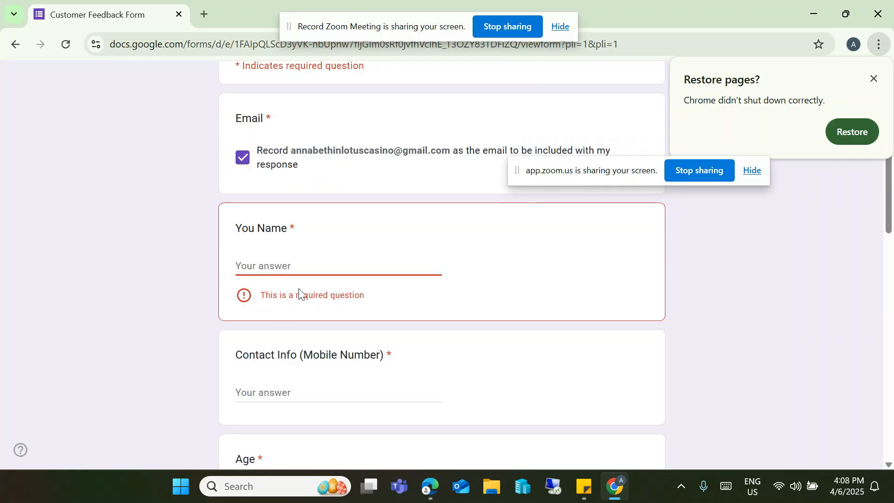
- Enter placeholder answers 'h' and 'f' in the required text fields, resubmitting after each
scroll(349, 335, "down", 3)
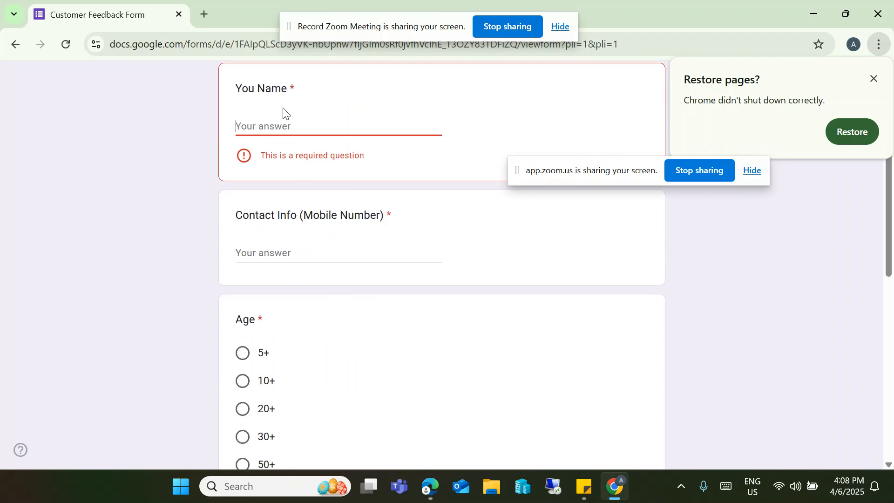
type("h")
scroll(340, 247, "down", 10)
left_click(231, 355)
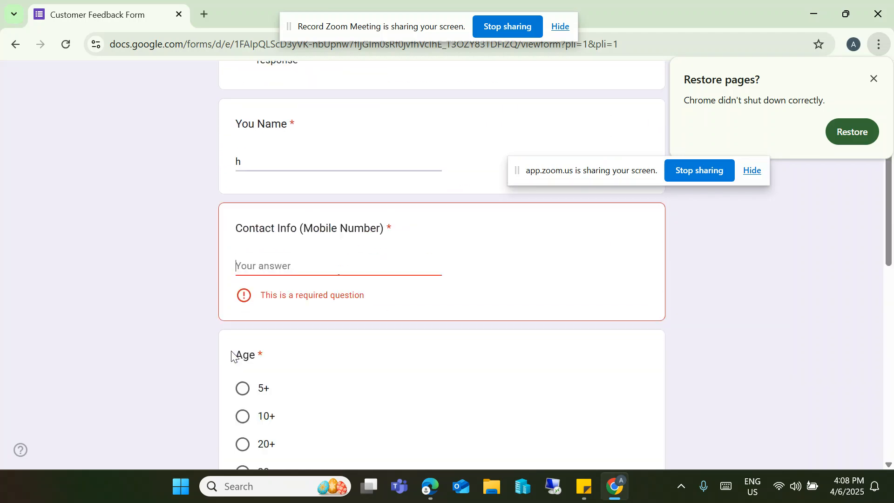
type("f")
scroll(454, 377, "down", 13)
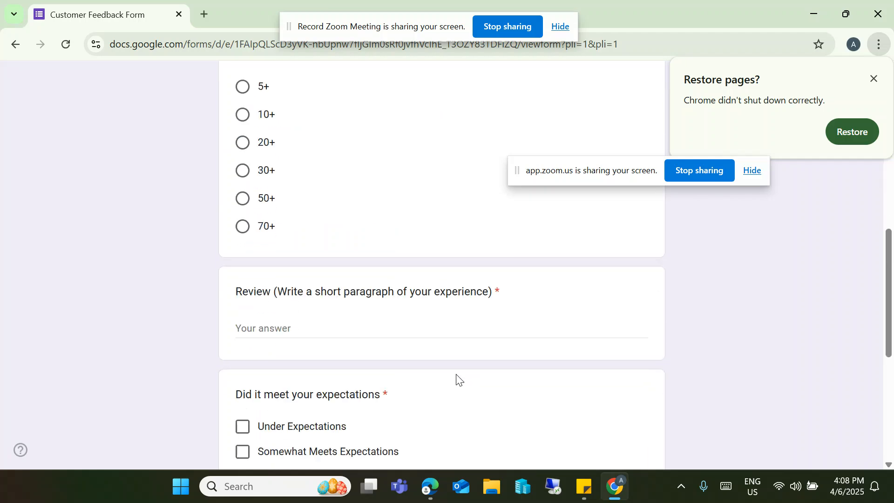
left_click(251, 352)
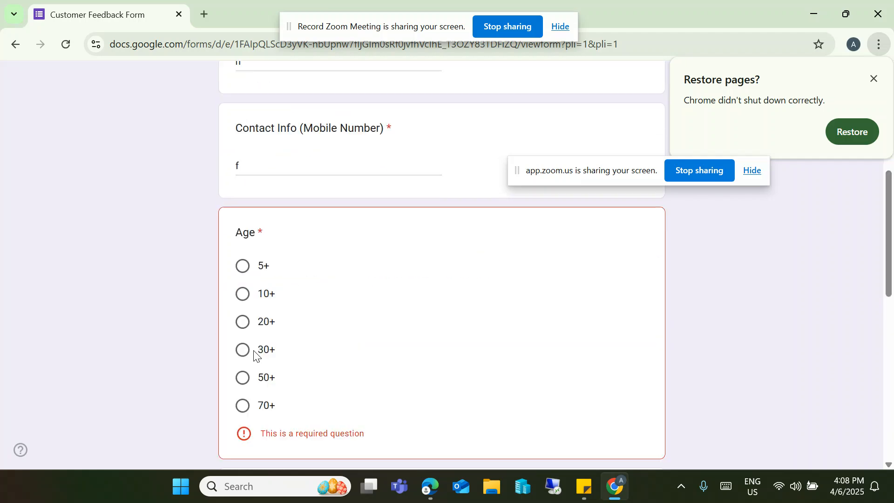
- Choose age 20+ and enter 'h' in the next required field, resubmitting to test the remaining questions
left_click(247, 330)
scroll(328, 353, "down", 10)
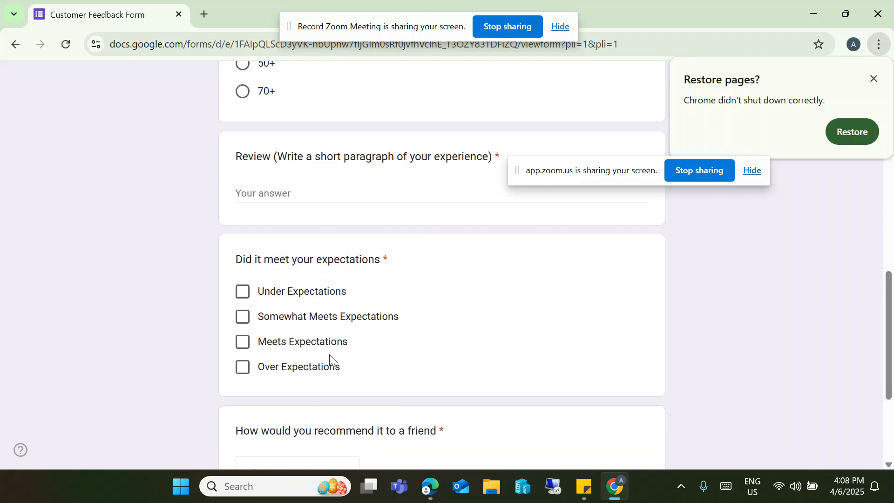
left_click(250, 353)
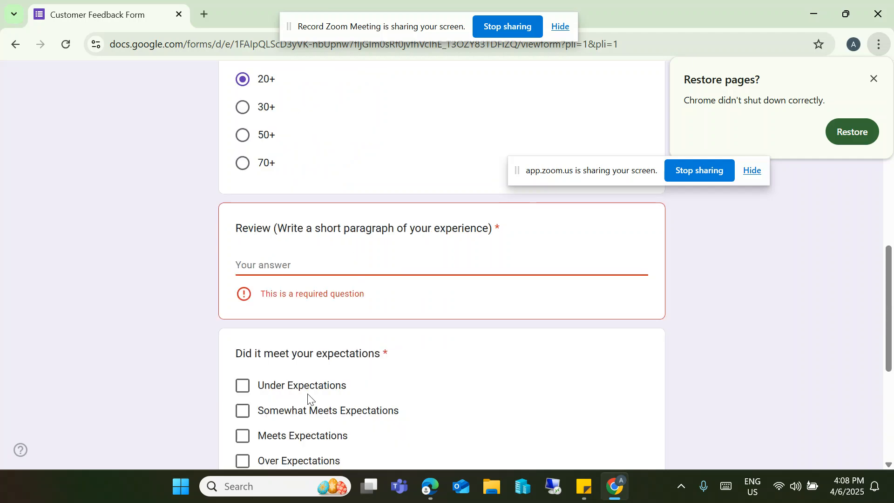
type("hj")
scroll(310, 373, "down", 5)
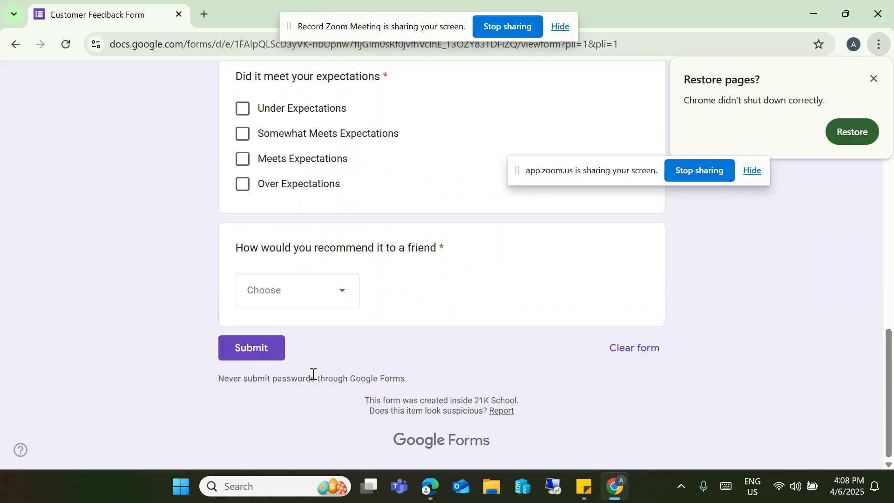
left_click(258, 348)
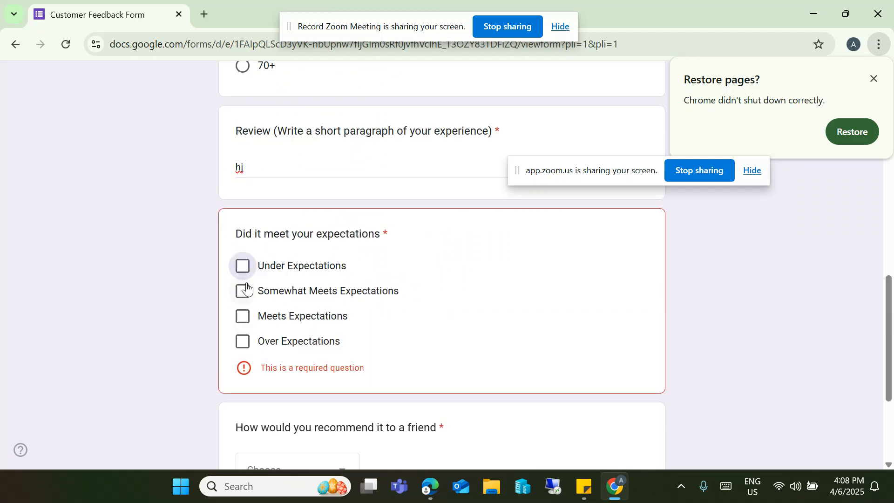
- Tick Under Expectations, choose Maybe for recommending to a friend, and submit the response
left_click(243, 266)
scroll(280, 343, "down", 3)
scroll(252, 379, "up", 1)
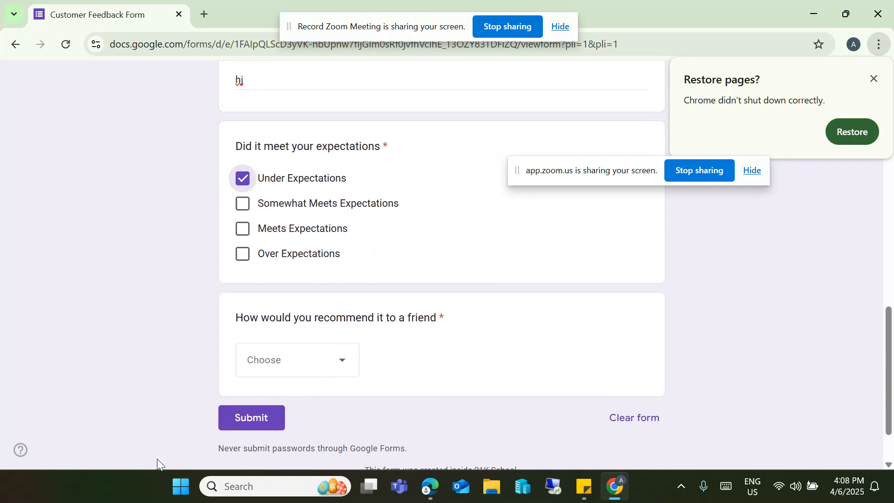
left_click(267, 421)
left_click(338, 284)
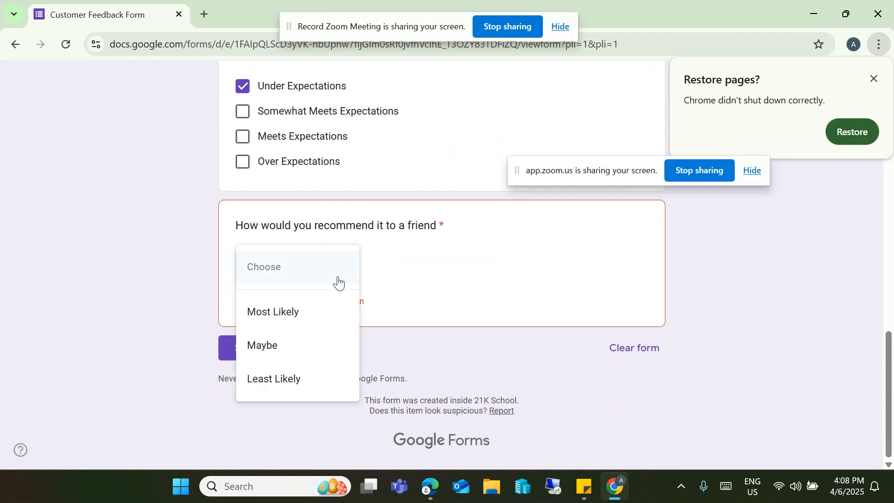
left_click(299, 343)
left_click(254, 349)
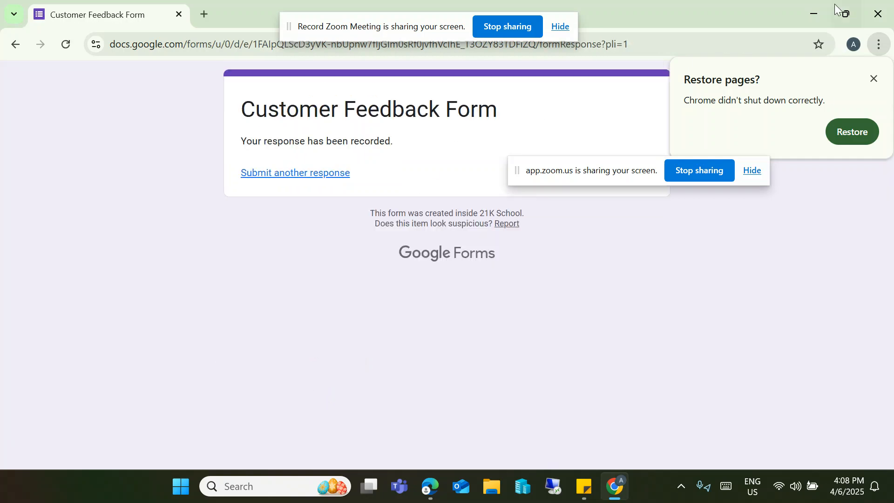
- Minimize Chrome and open the form's Responses tab to review the first response
left_click(814, 13)
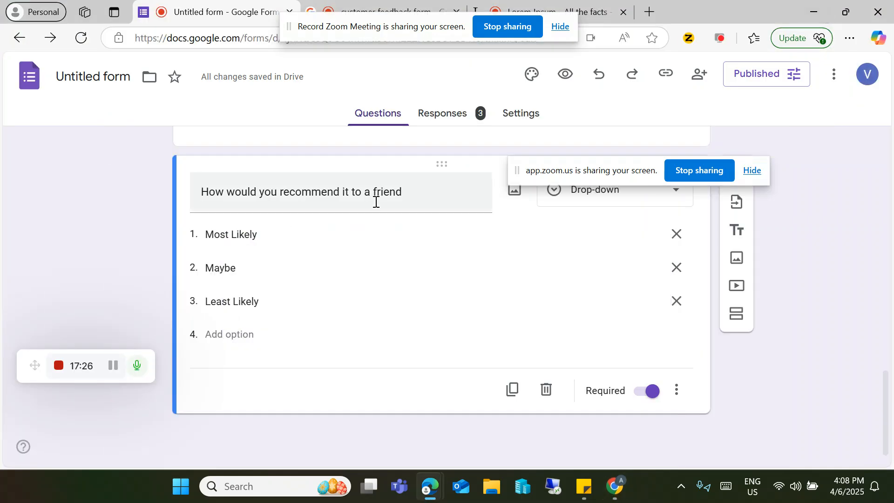
scroll(415, 333, "up", 15)
scroll(415, 334, "down", 10)
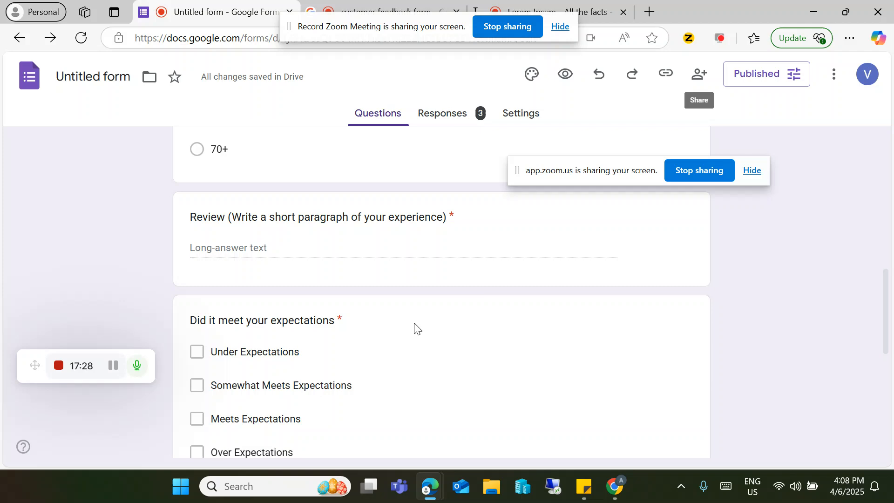
scroll(415, 329, "down", 5)
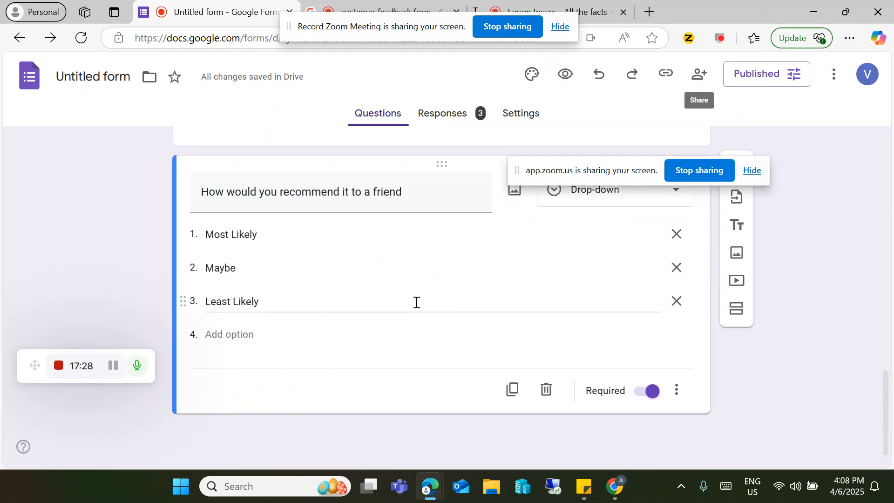
left_click(444, 114)
scroll(484, 383, "down", 5)
scroll(490, 355, "up", 5)
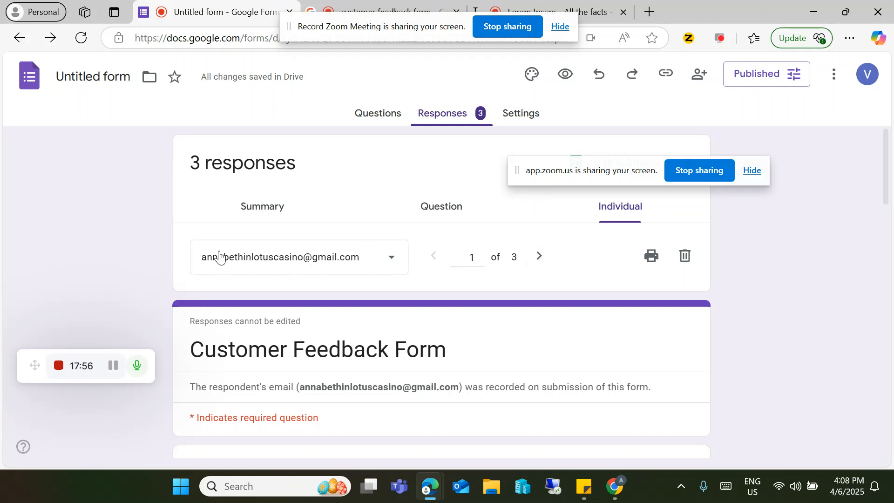
scroll(438, 331, "down", 1)
scroll(560, 237, "up", 2)
scroll(552, 297, "down", 5)
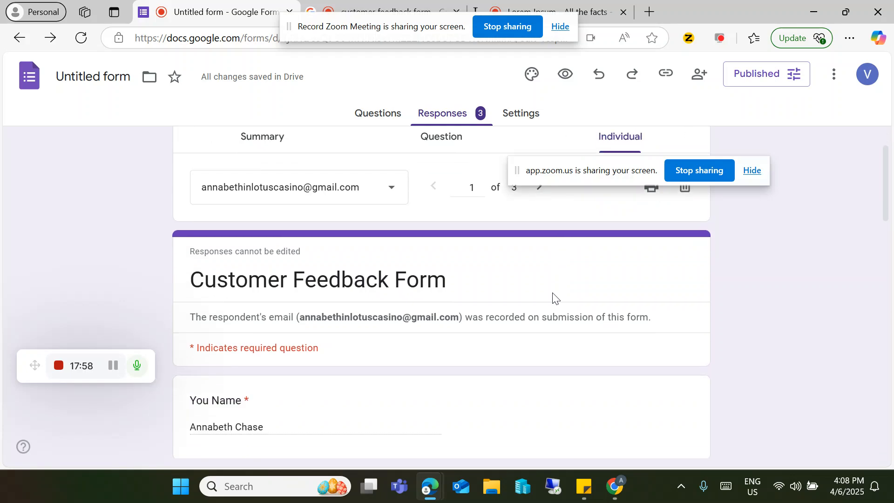
scroll(553, 297, "down", 15)
scroll(552, 297, "up", 6)
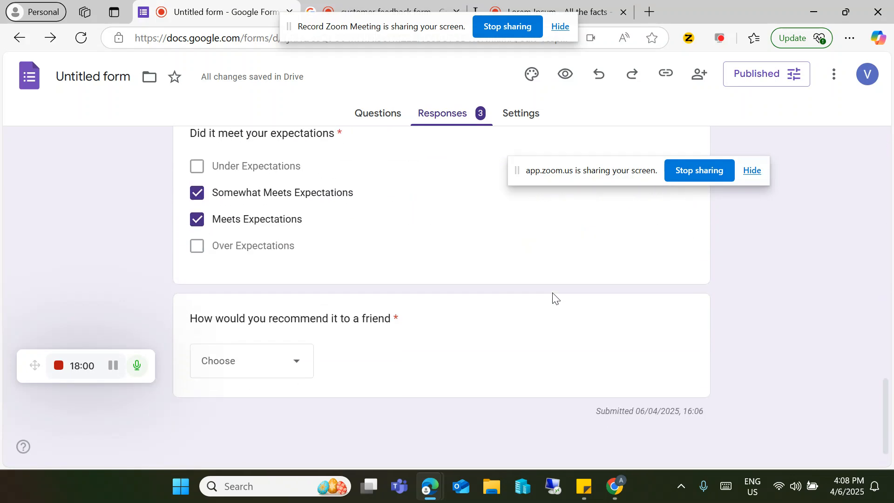
scroll(551, 282, "up", 13)
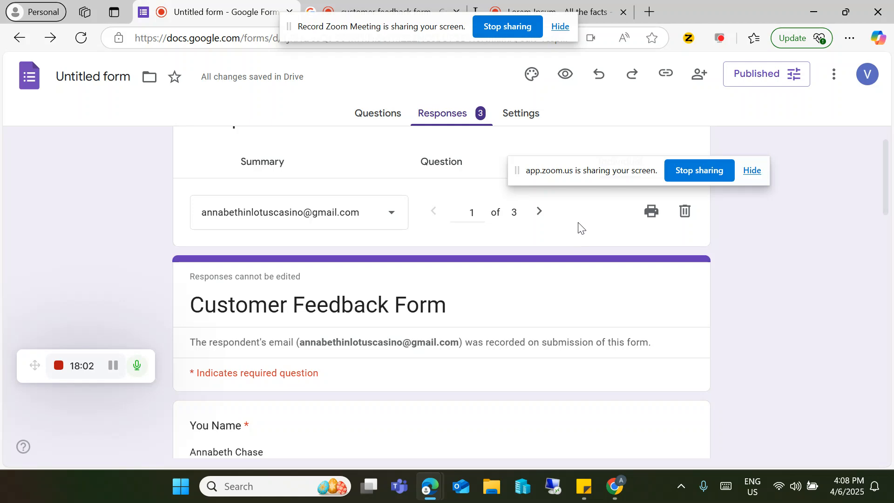
- Step through the second and third responses, then return to the Questions editor
left_click(539, 212)
scroll(400, 329, "down", 6)
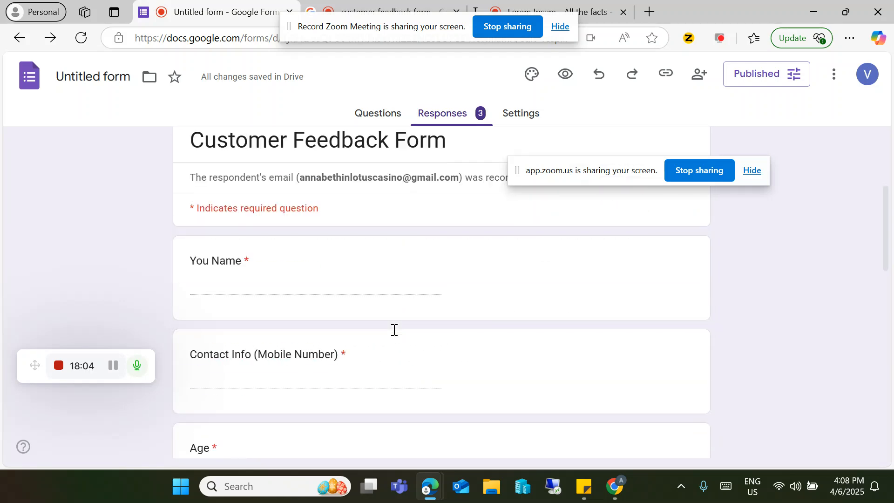
scroll(394, 330, "down", 10)
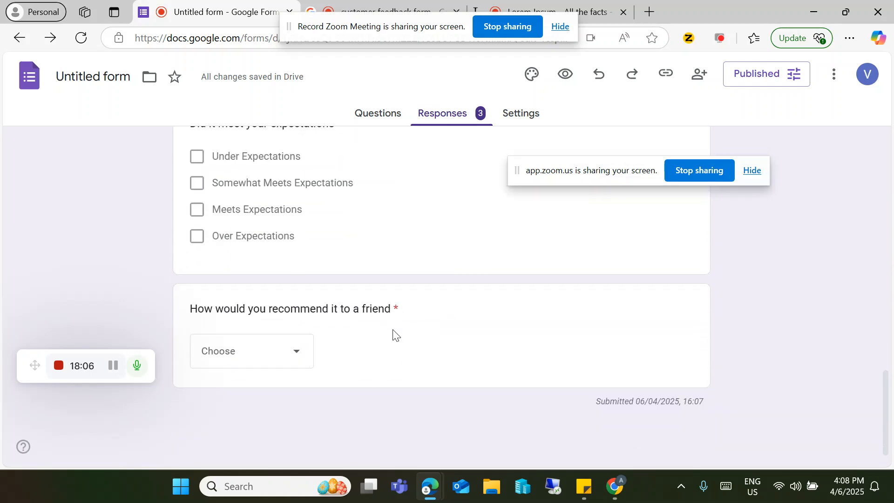
scroll(394, 331, "up", 1)
scroll(394, 332, "up", 15)
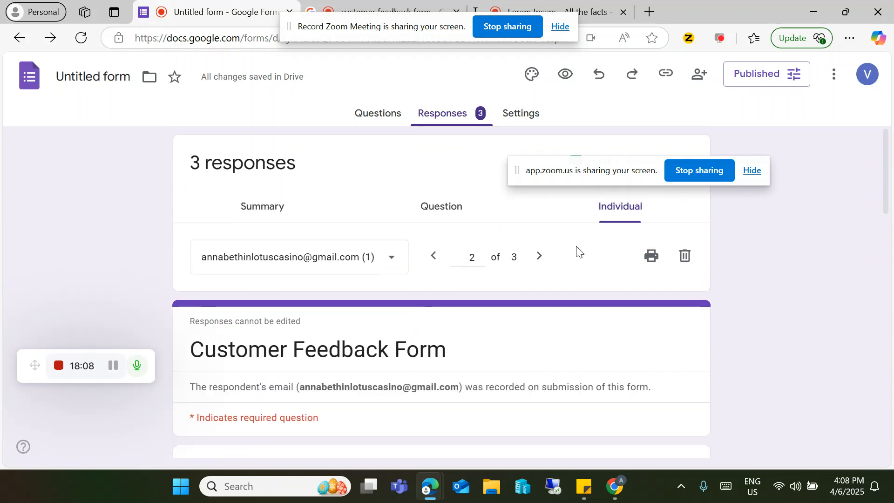
left_click(540, 257)
scroll(512, 387, "down", 8)
scroll(501, 383, "up", 7)
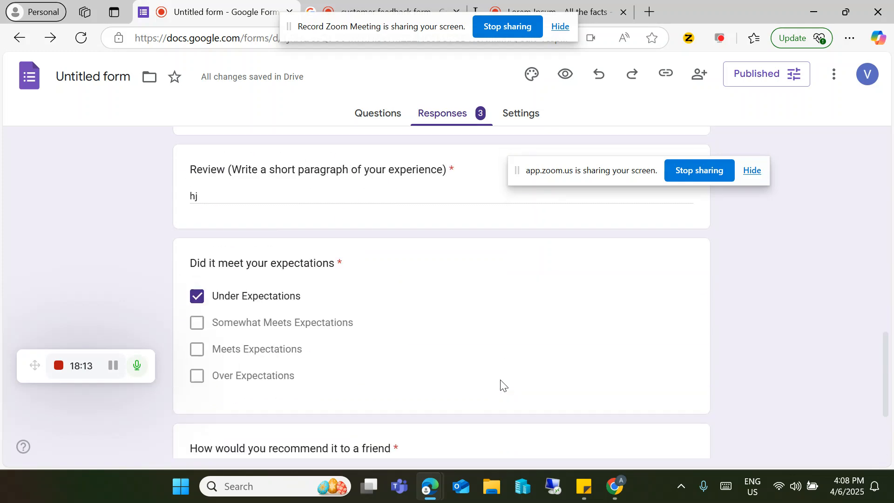
scroll(502, 372, "up", 5)
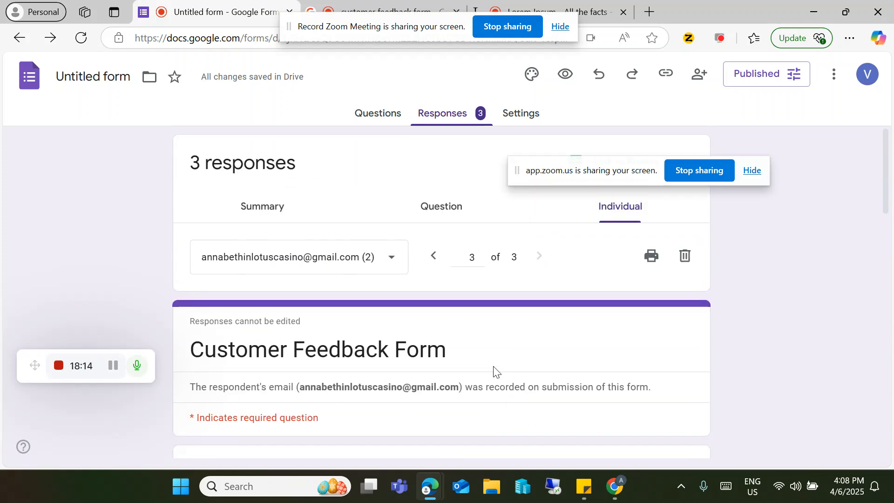
left_click(375, 112)
- Add a new Section 2 below the recommendation question at the end of the form
scroll(479, 259, "down", 15)
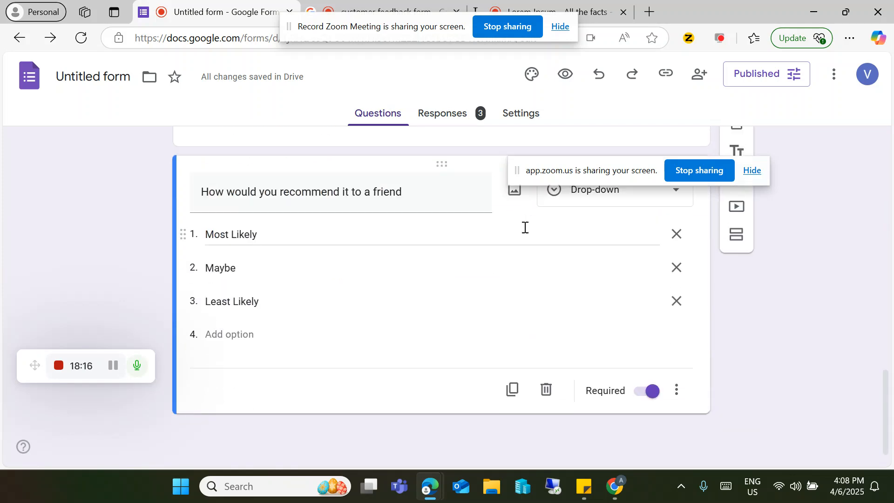
scroll(525, 226, "up", 3)
scroll(838, 301, "down", 3)
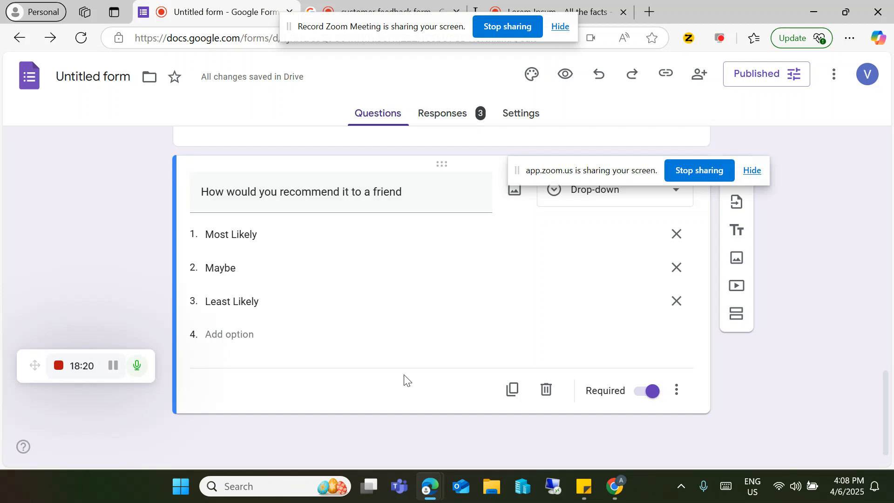
scroll(492, 331, "up", 6)
scroll(492, 331, "down", 6)
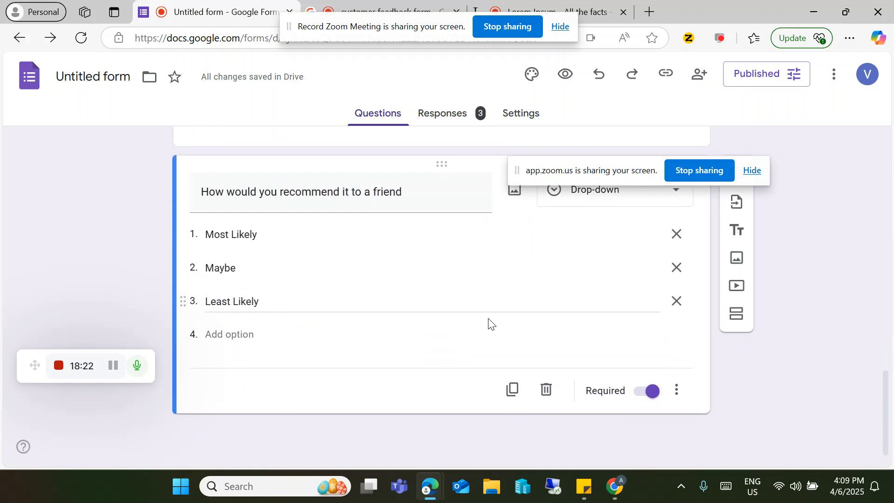
left_click(727, 313)
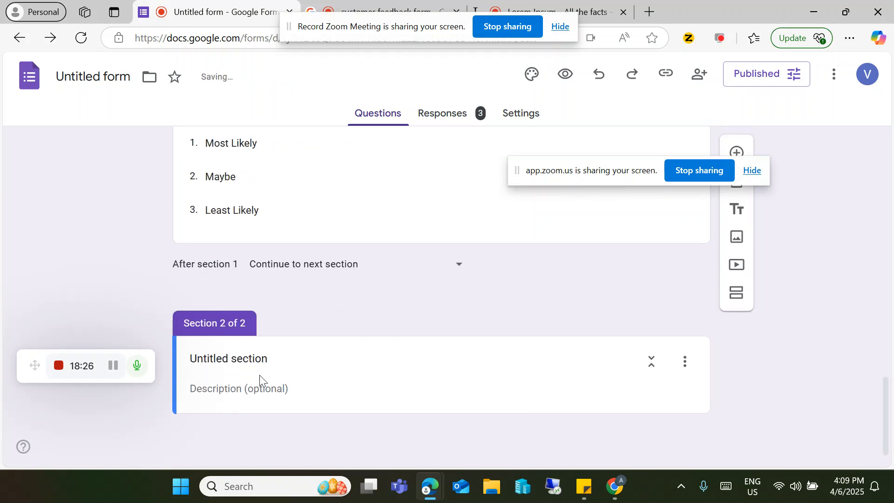
- Rename the new section's title to 'Thank You!'
left_click(263, 357)
key("Home")
key("Delete")
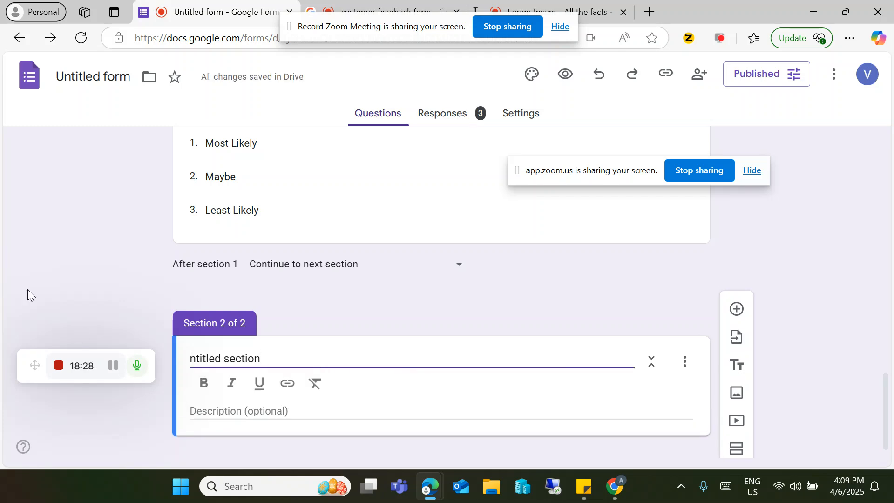
key("Delete")
key("Delete")
key("Delete")
key("Delete")
key("Delete")
key("Delete")
key("Delete")
key("Delete")
key("Delete")
key("Delete")
key("Delete")
key("Delete")
key("Delete")
key("Delete")
key("Delete")
type("T")
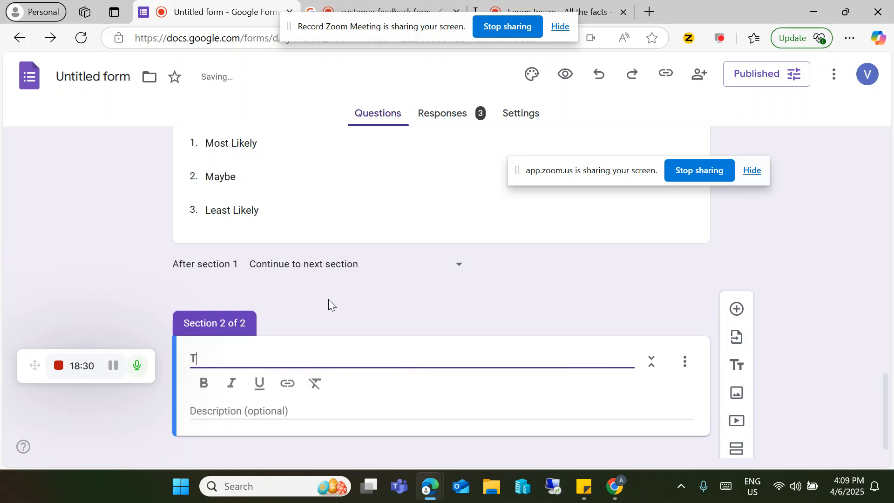
type("hank You!")
- Write the section description 'We are delighted to give you service! Thank You for Choosing Us! Have A Nice Day'
left_click(272, 412)
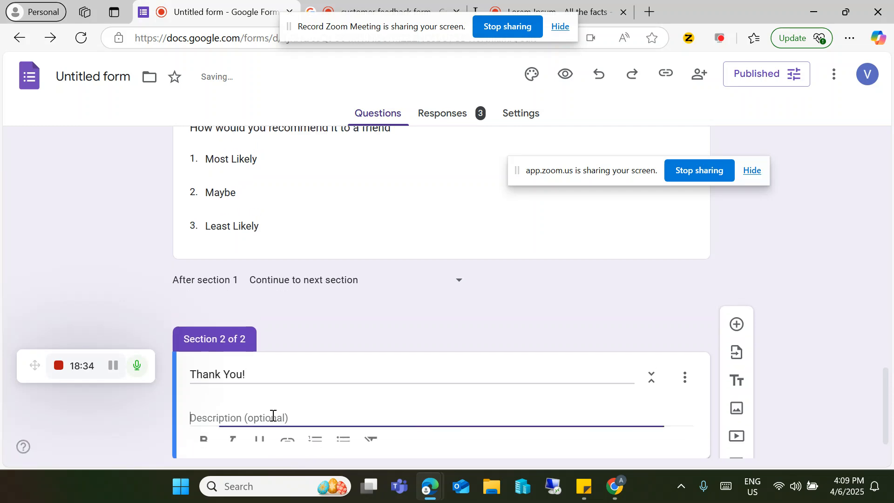
type("We")
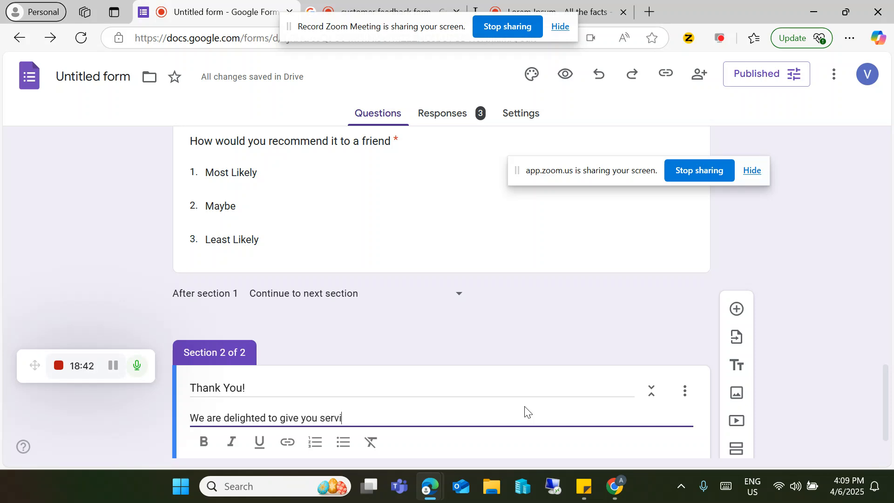
type("are delighted to give you service! ")
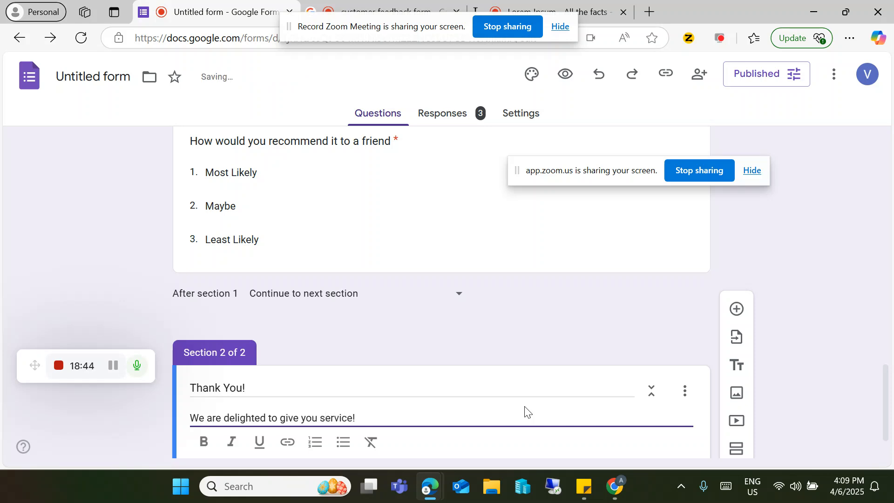
type("Thank")
key("ctrl+a")
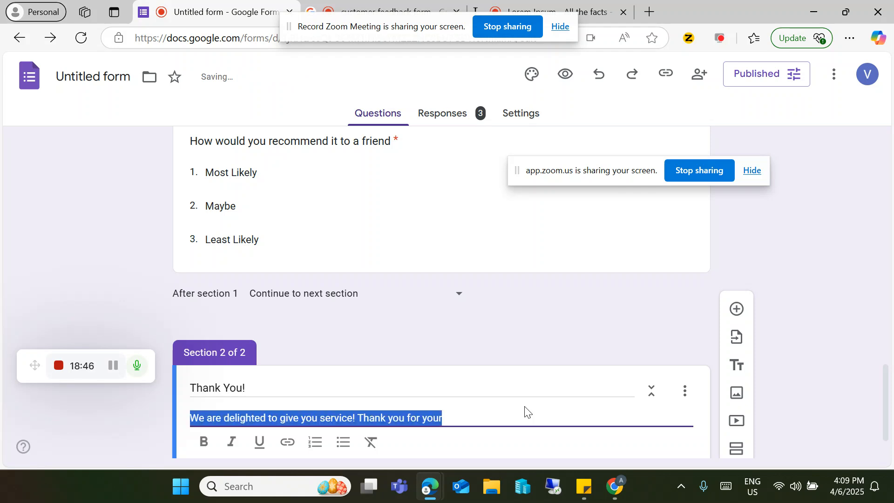
key("BackSpace")
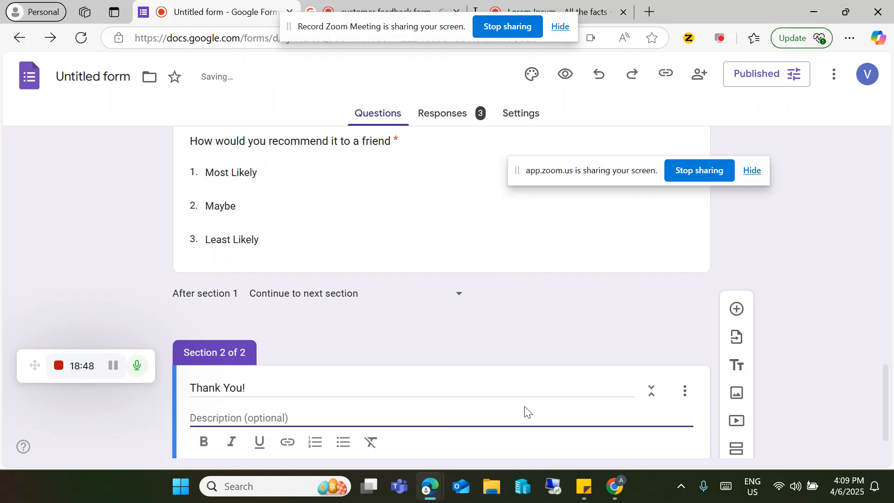
key("ctrl+z")
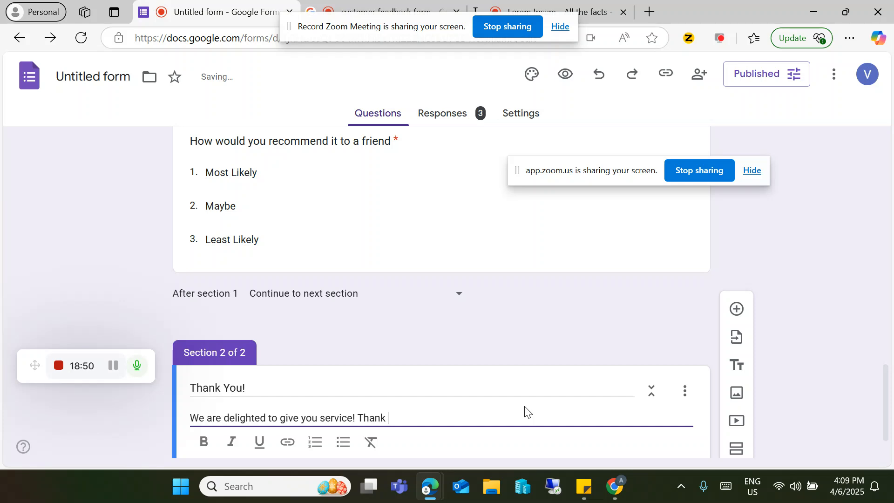
type("You for Choosi")
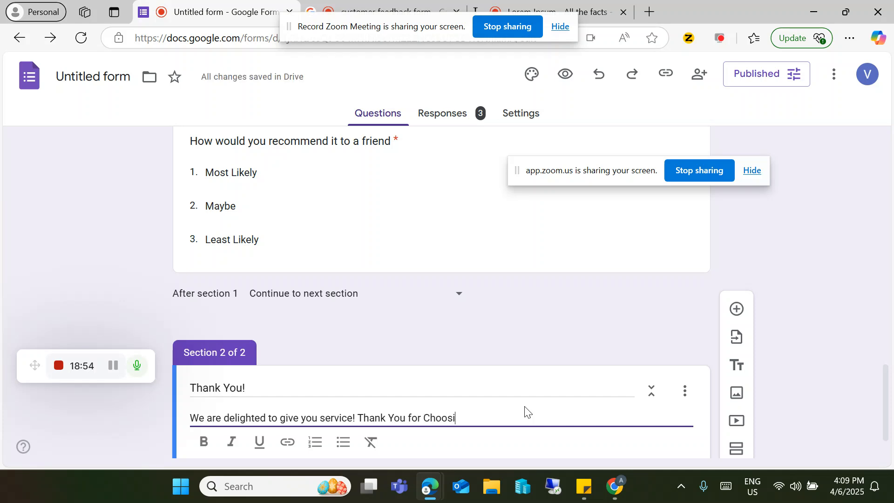
type("ng Us!")
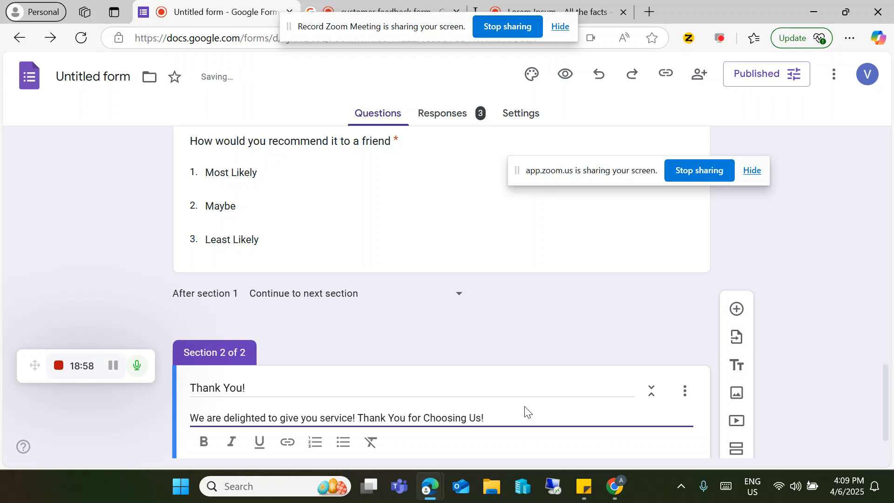
type(" Have")
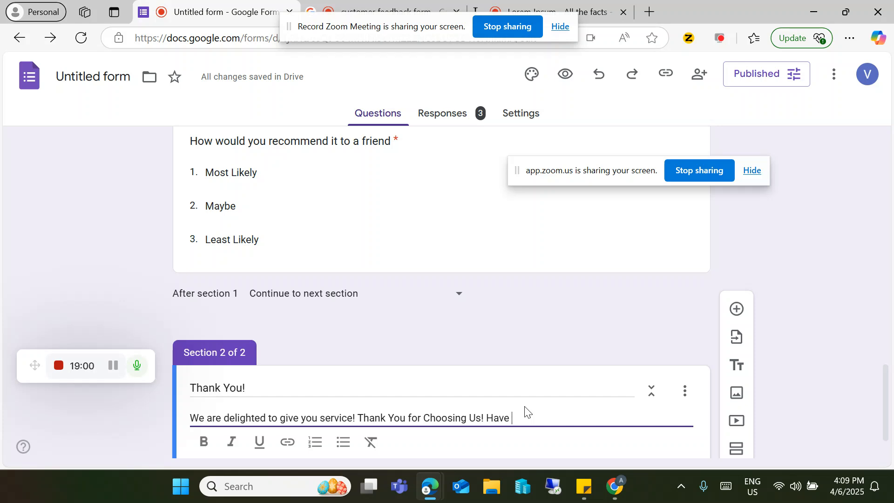
type(" A Nice")
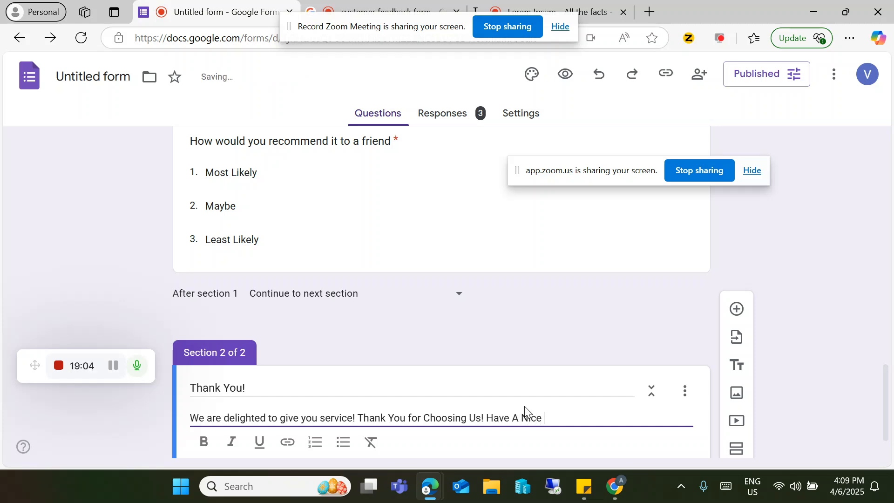
type(" Day")
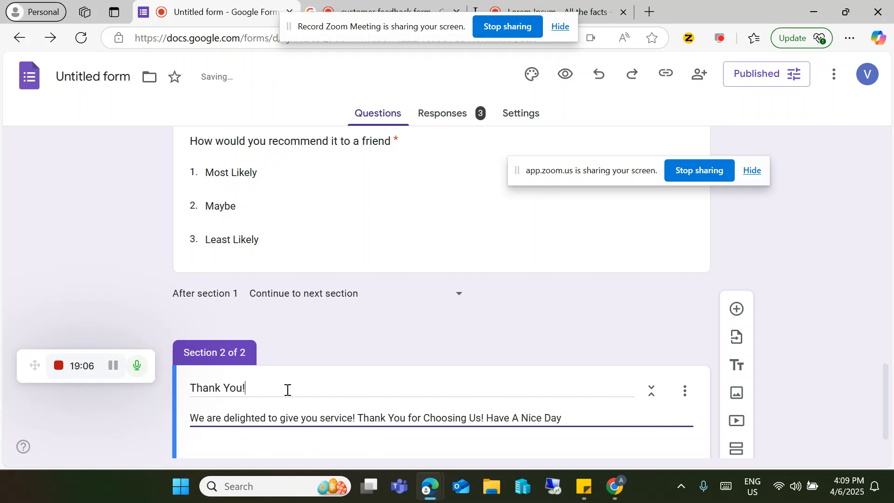
left_click(288, 386)
mouse_move(362, 494)
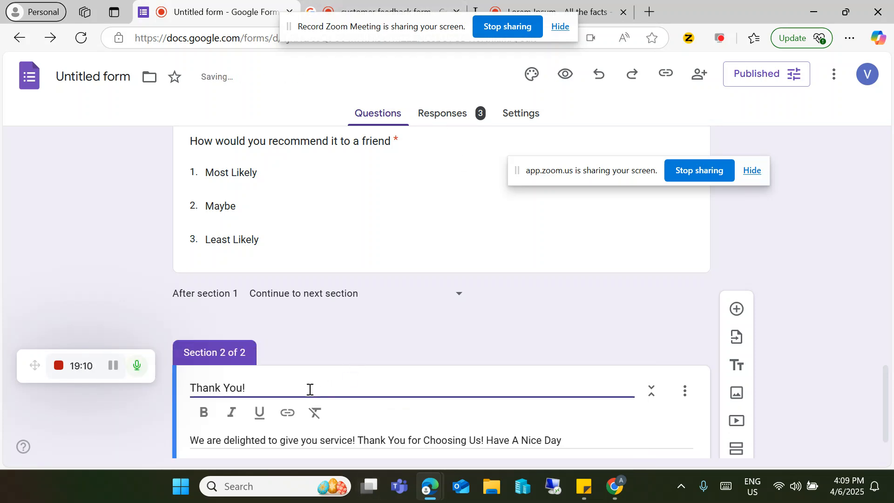
- Insert three grinning-face emoji after 'Thank You!' using the emoji picker's 'smile' search, then select them
key("super+period")
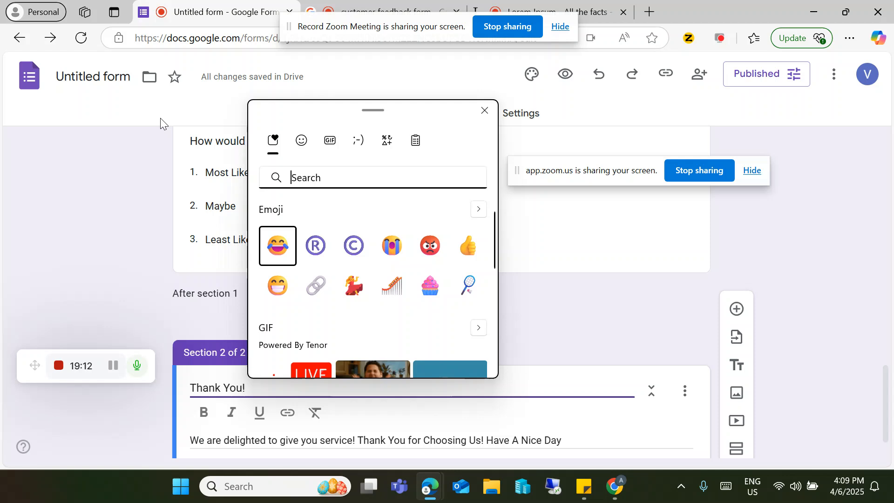
type("th")
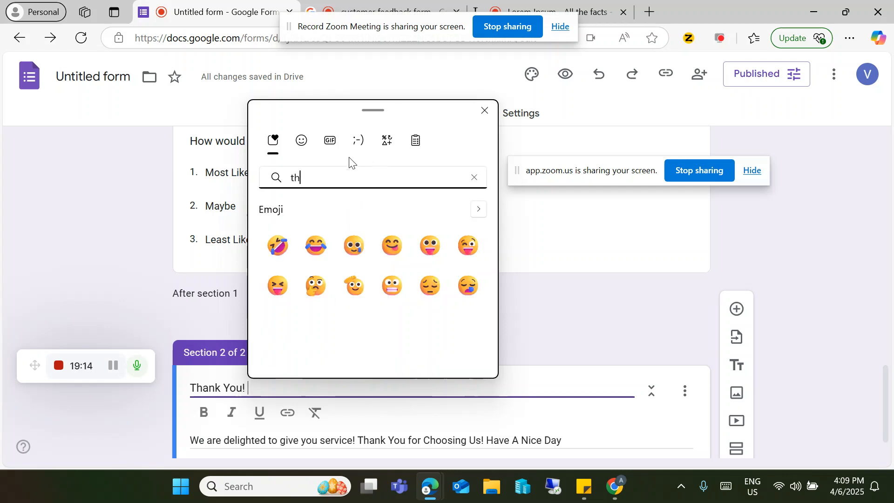
type("ank")
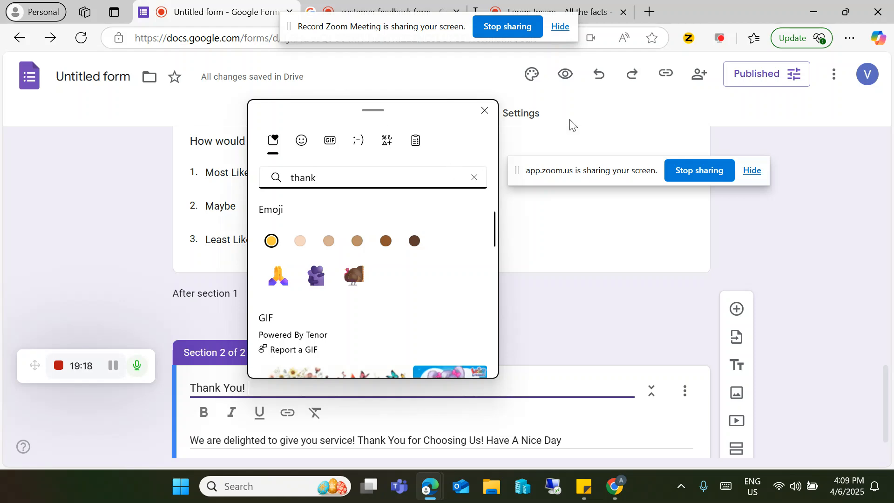
key("BackSpace")
key("BackSpace")
key("BackSpace")
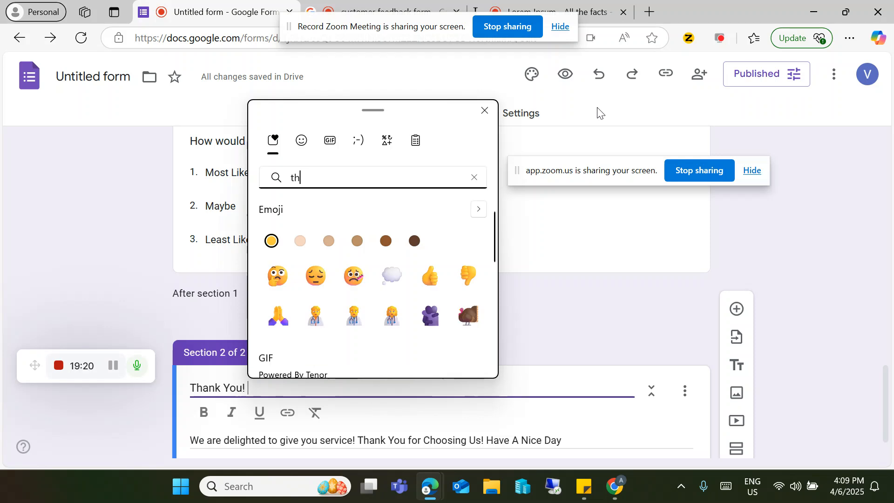
key("BackSpace")
key("BackSpace")
type("smile")
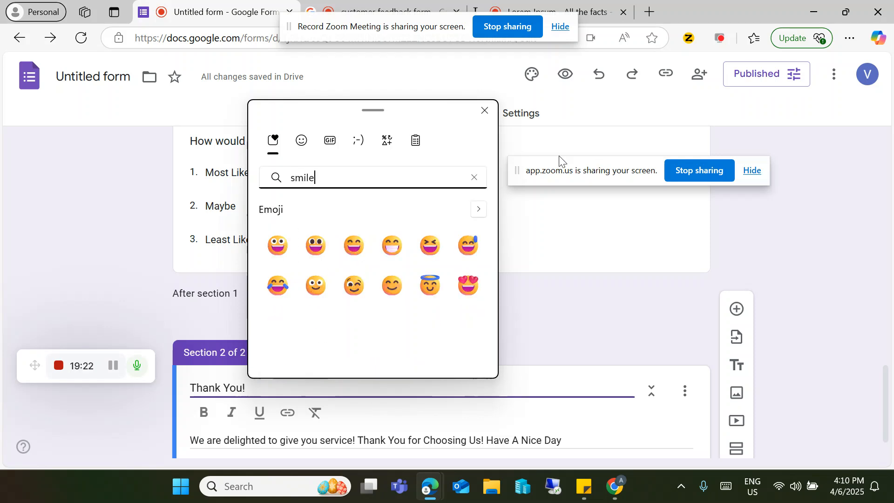
left_click(399, 257)
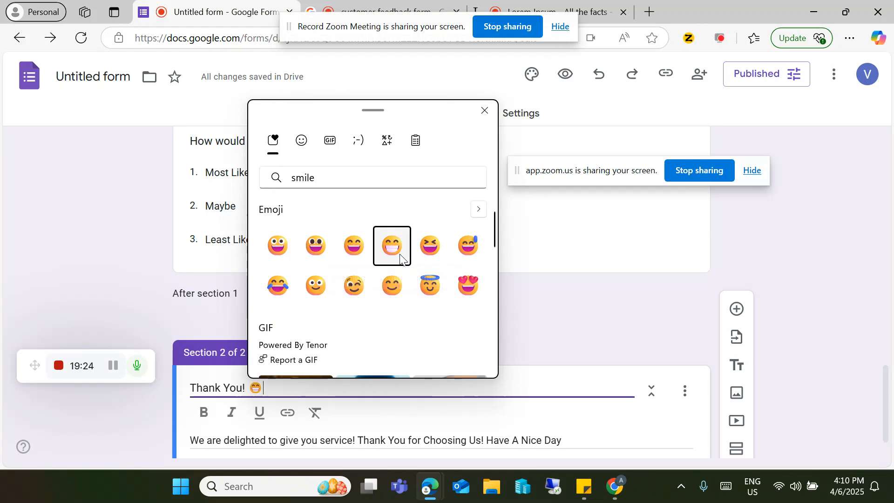
left_click(399, 257)
left_click(399, 258)
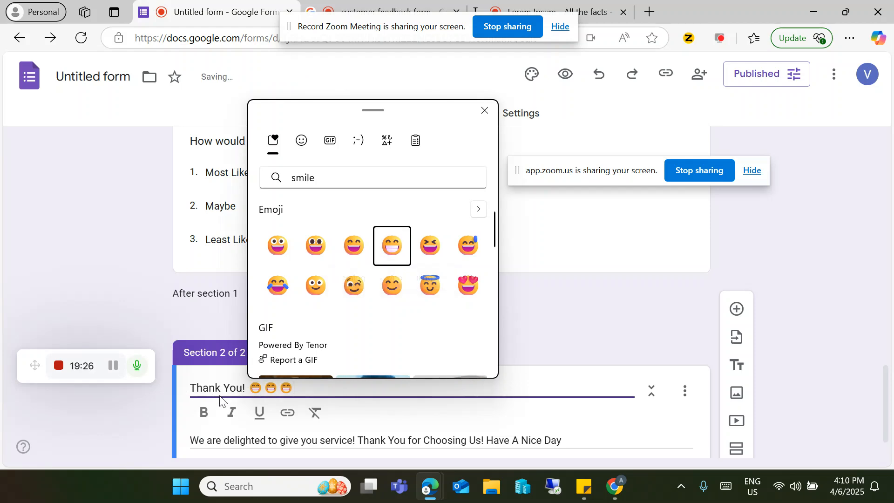
key("Escape")
key("shift+Left")
key("shift+Left")
key("shift+Left")
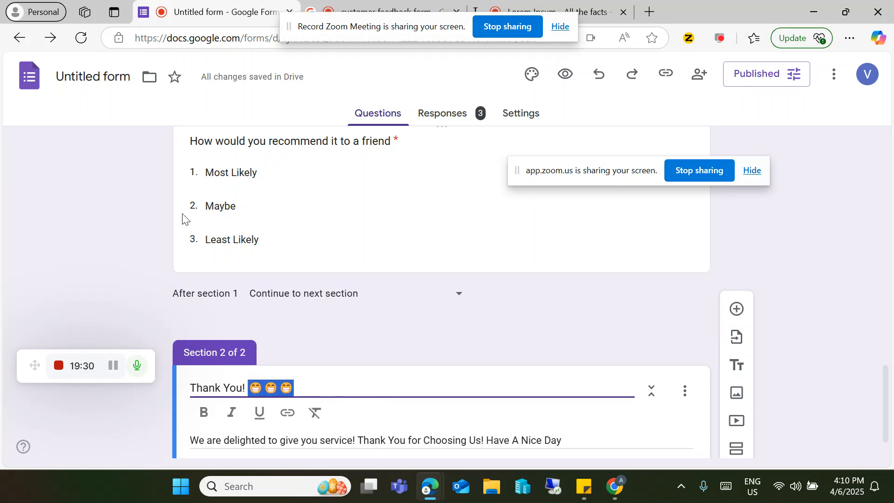
- Paste the three grinning emoji before 'Thank You!' and add spacing to centre the title
left_click(189, 386)
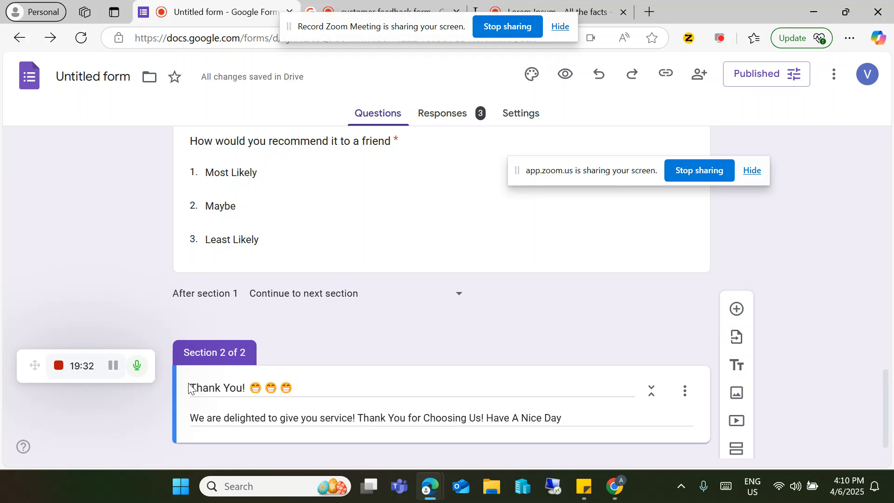
left_click(193, 384)
type("😁😁😁")
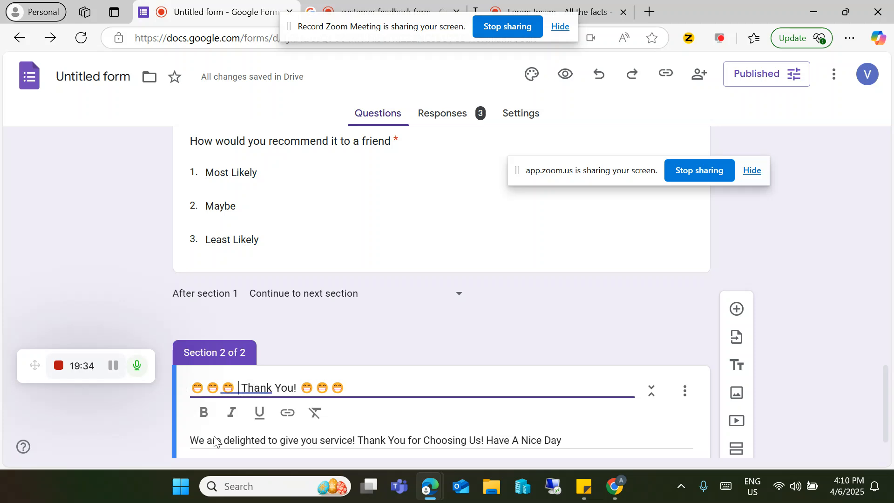
double_click(421, 340)
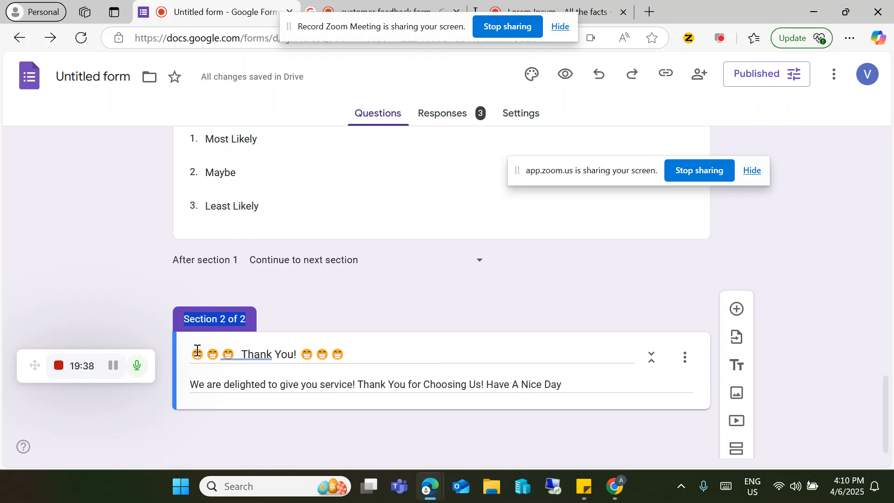
left_click(198, 351)
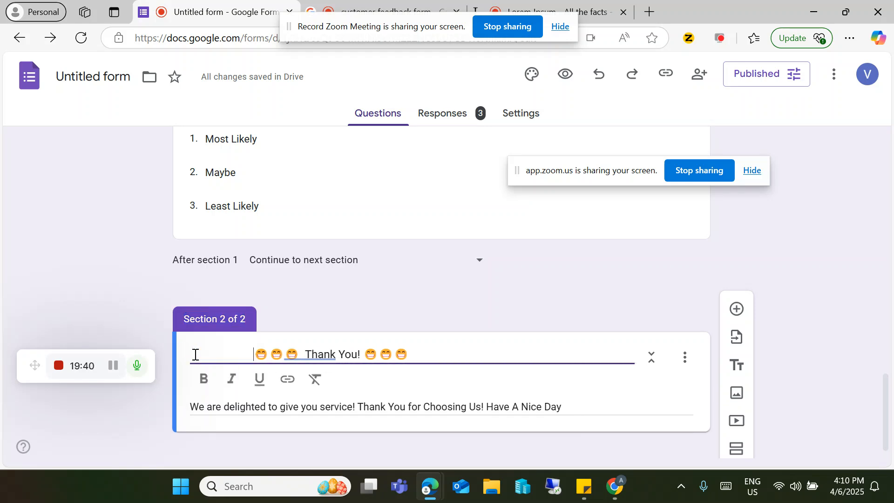
left_click(837, 270)
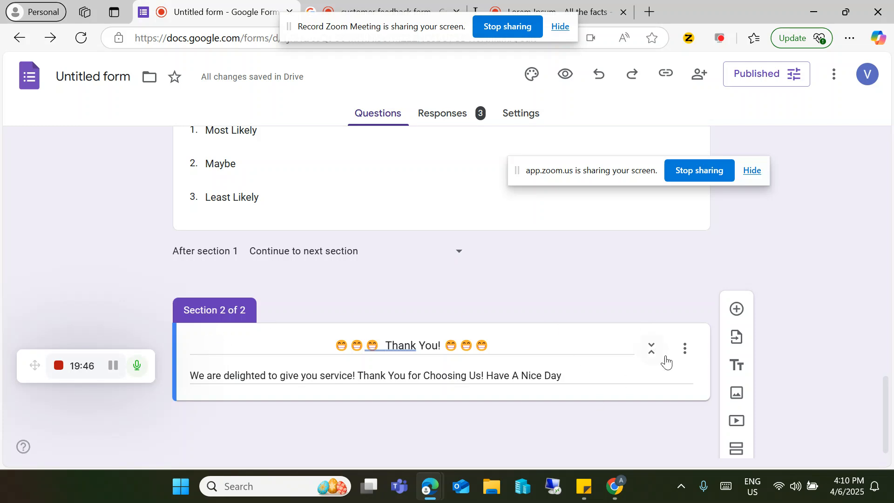
- Select the section description, open and dismiss the section options, then return to the title
triple_click(697, 375)
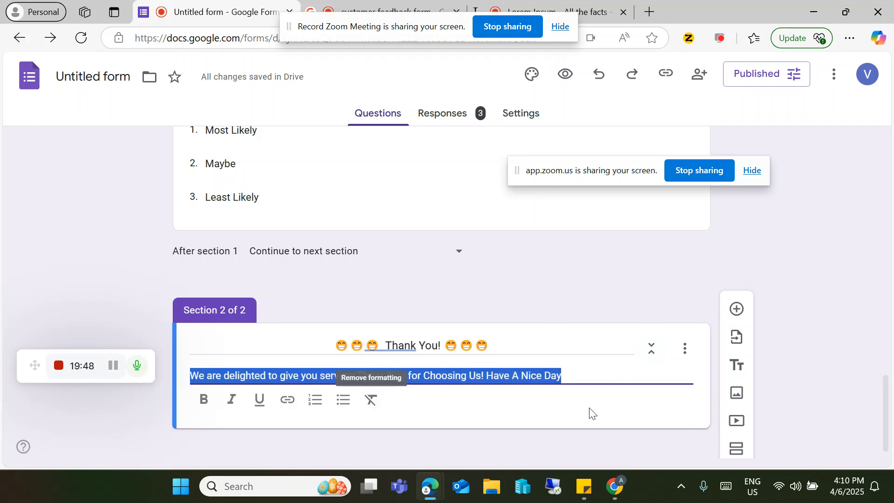
left_click(684, 345)
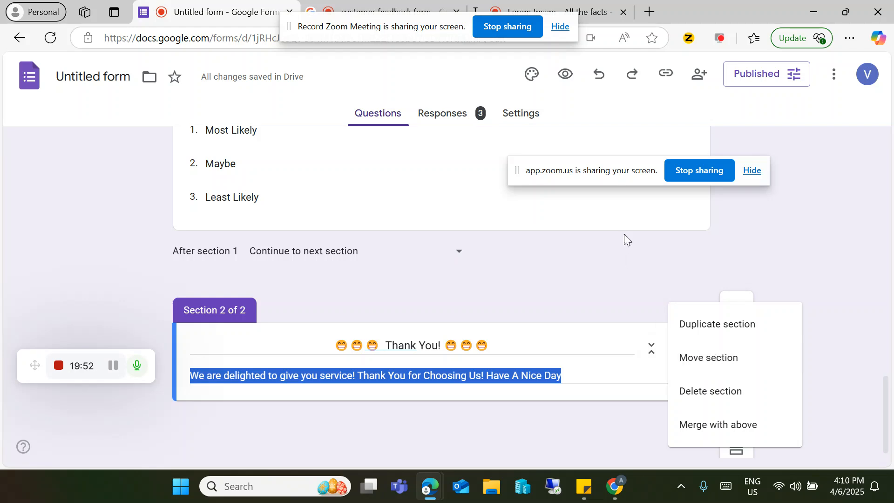
left_click(682, 267)
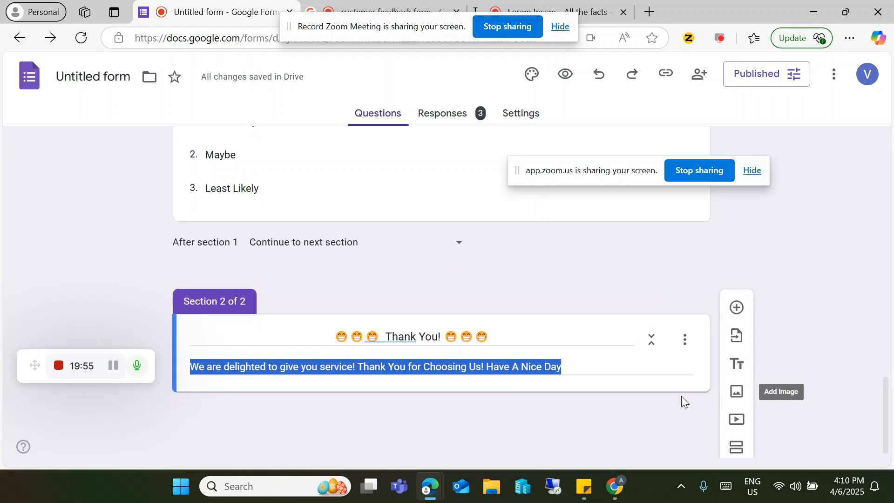
left_click(236, 327)
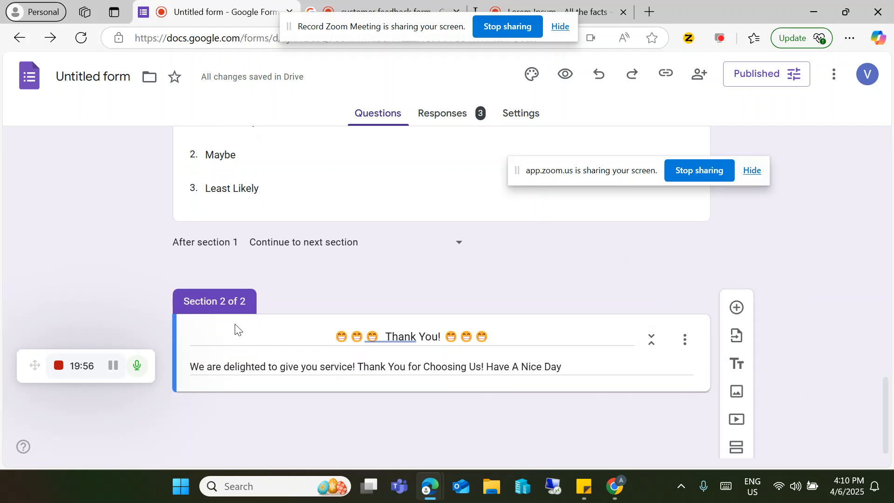
left_click(422, 343)
left_click(390, 335)
- Save the published form's settings, then cycle through the browser tabs back to the editor
scroll(364, 301, "up", 3)
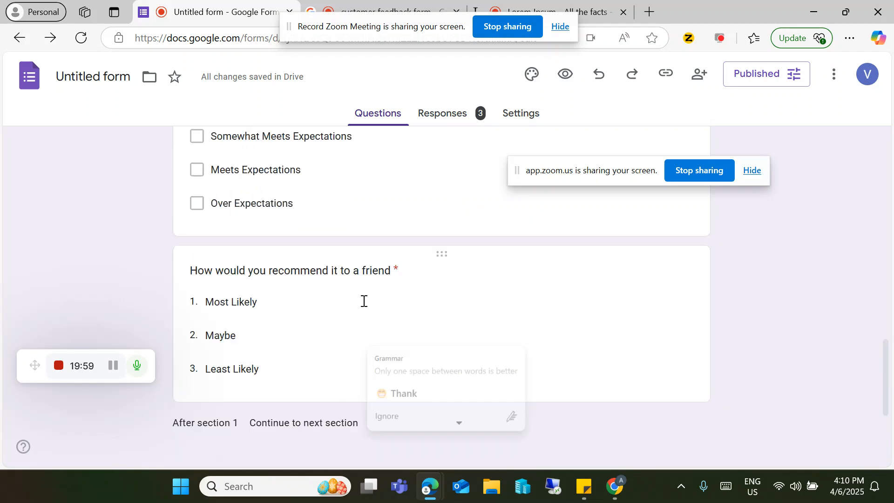
scroll(364, 302, "up", 10)
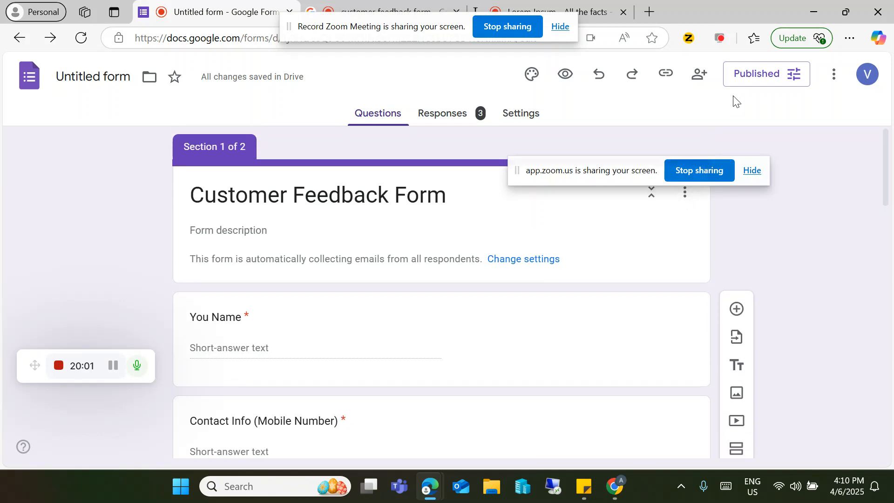
left_click(768, 76)
left_click(588, 287)
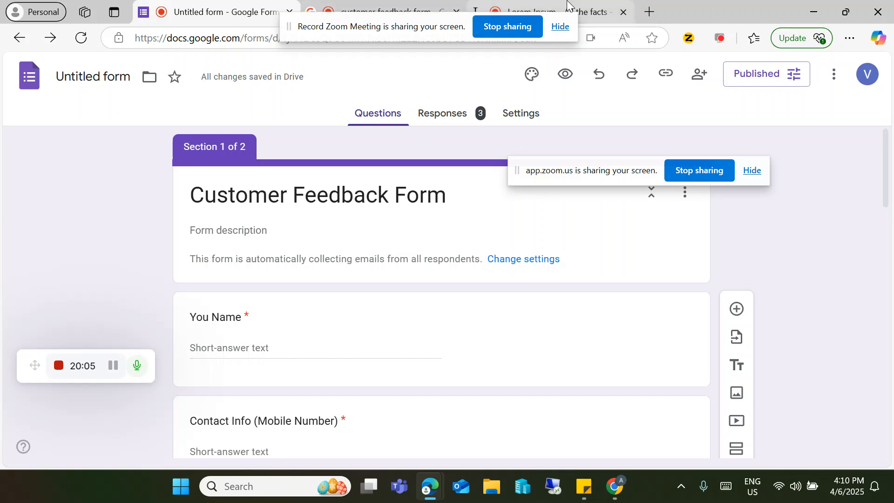
left_click(549, 11)
left_click(386, 11)
left_click(210, 12)
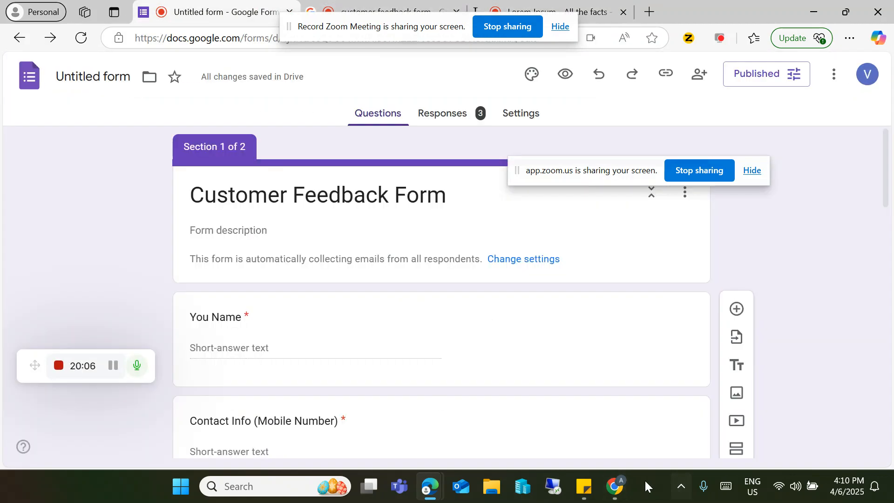
- Reload a blank copy of the form and answer name 'dwf', contact 'efwe' and age 70+
left_click(626, 485)
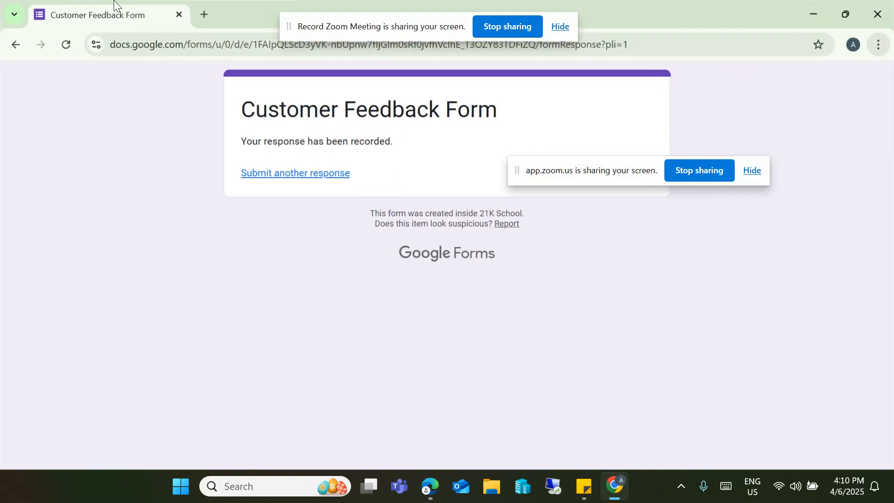
left_click(66, 45)
scroll(275, 195, "down", 5)
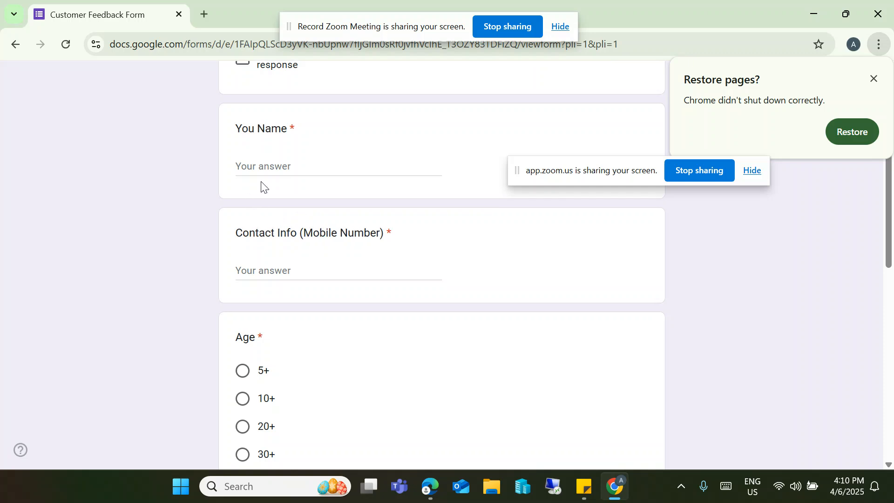
left_click(296, 165)
type("dwf")
left_click(244, 267)
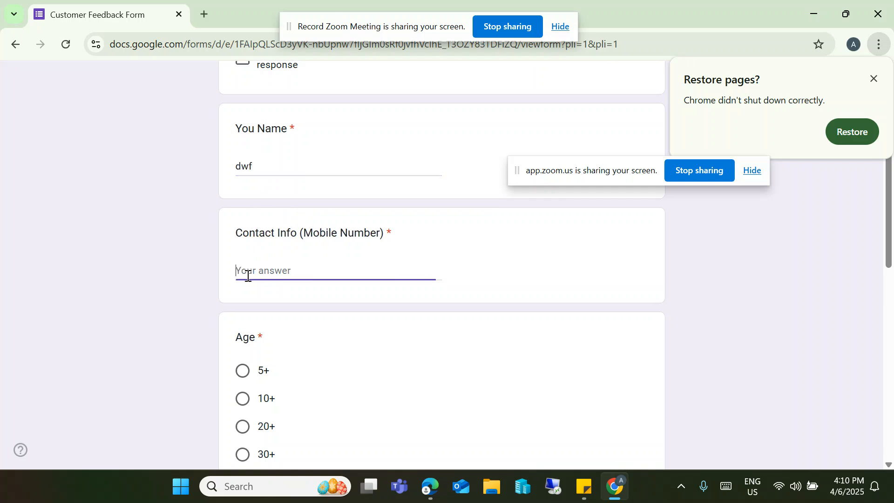
type("efwe")
scroll(232, 253, "down", 5)
left_click(241, 232)
scroll(312, 277, "down", 2)
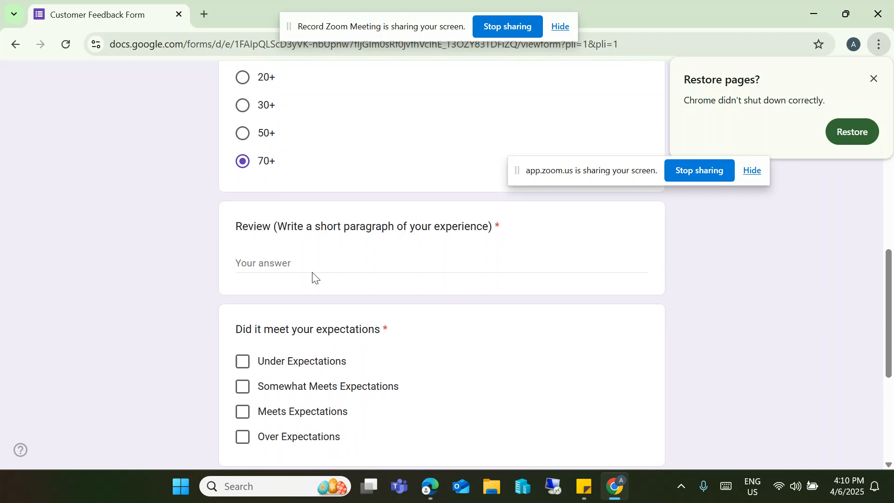
- Paste emoji into Review, tick Meets Expectations, choose Most Likely, and continue to the next section
left_click(316, 268)
type("😁😁😁")
scroll(279, 265, "down", 5)
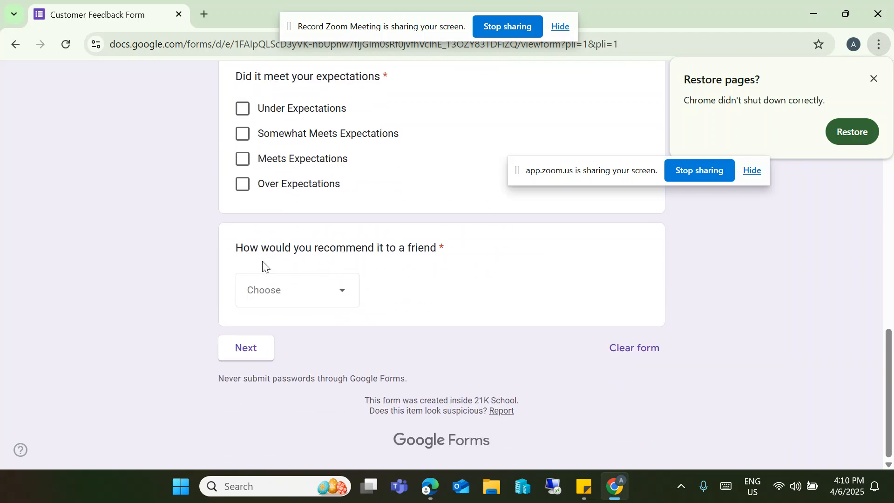
left_click(274, 161)
left_click(286, 297)
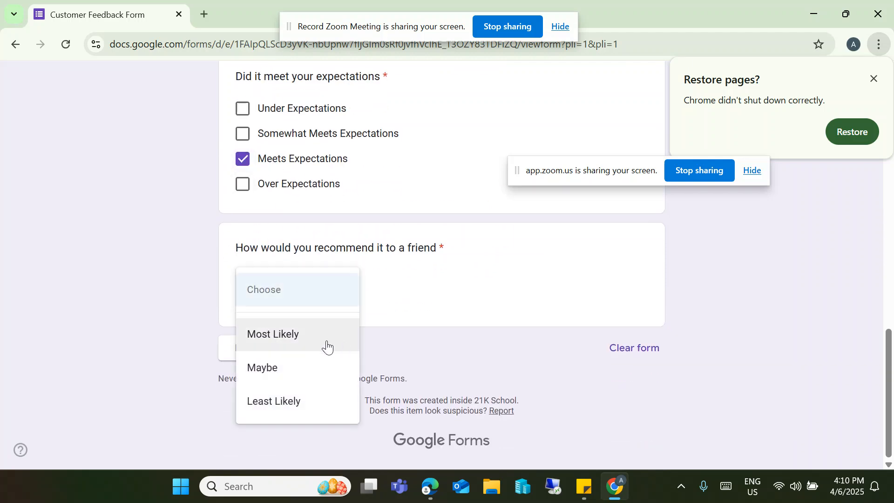
left_click(325, 345)
left_click(255, 351)
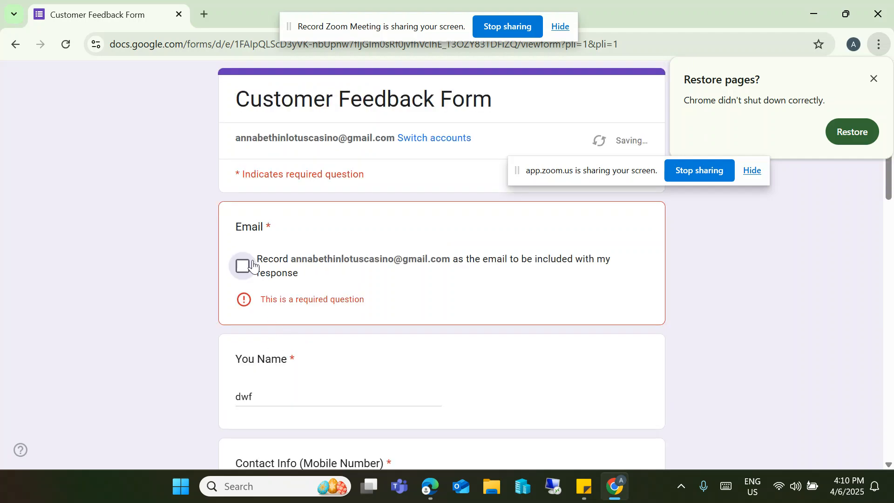
- Reach the Thank You section, highlight its heading and message, and submit the response
scroll(309, 293, "down", 15)
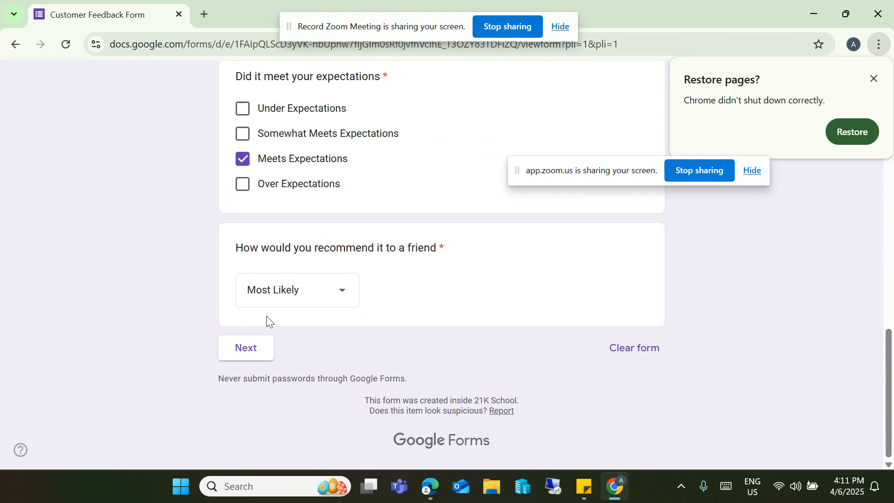
left_click(256, 348)
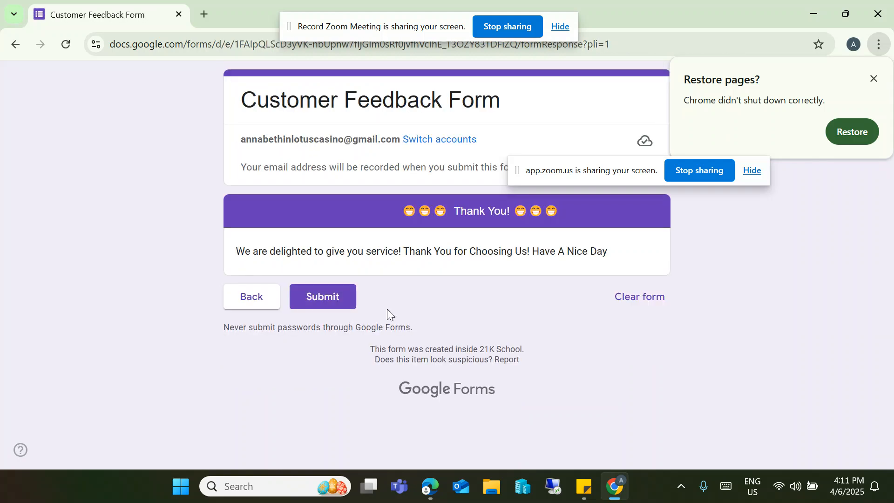
left_click_drag(422, 210, 533, 213)
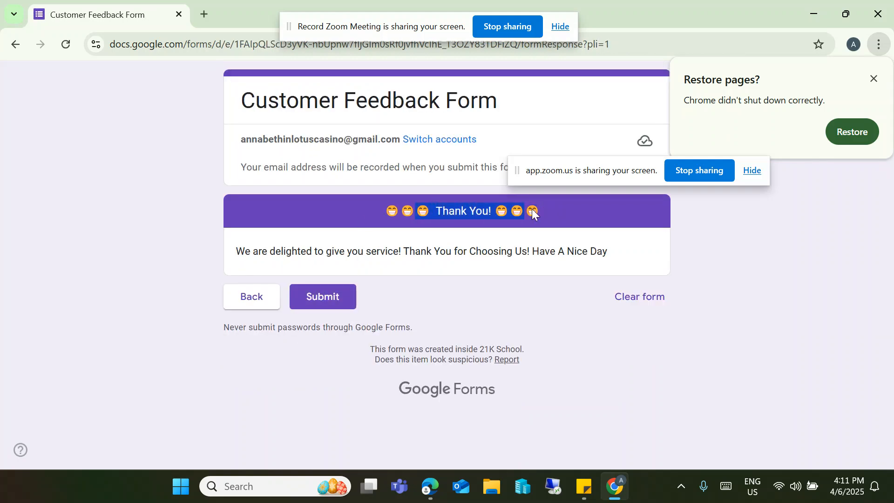
left_click_drag(229, 255, 558, 253)
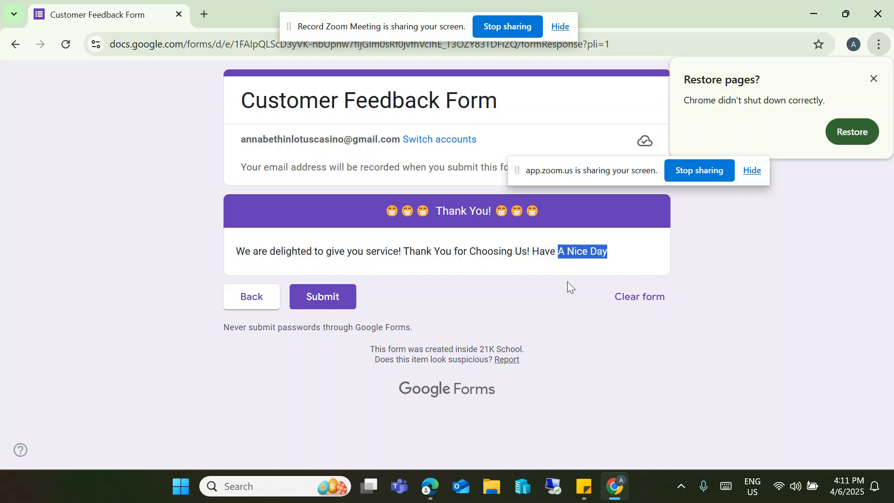
left_click(348, 304)
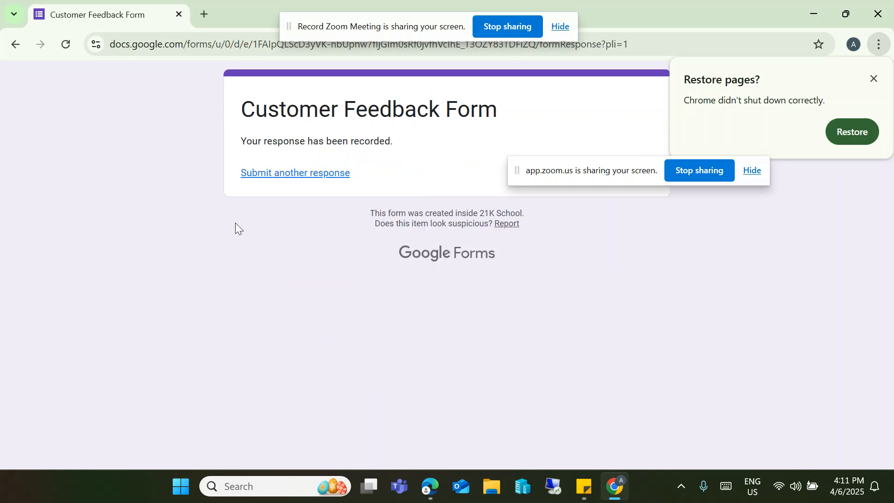
- Start another response and tick the box to record the account email
left_click(265, 175)
scroll(325, 289, "down", 5)
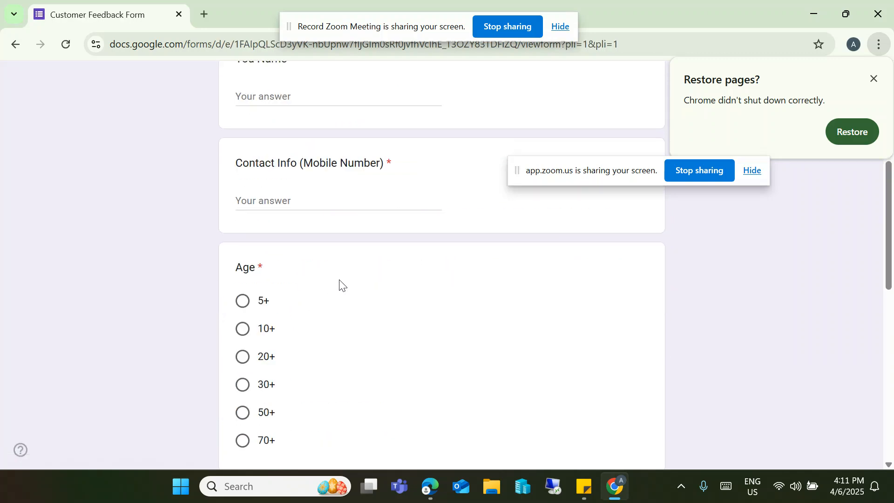
scroll(341, 285, "up", 5)
left_click(243, 267)
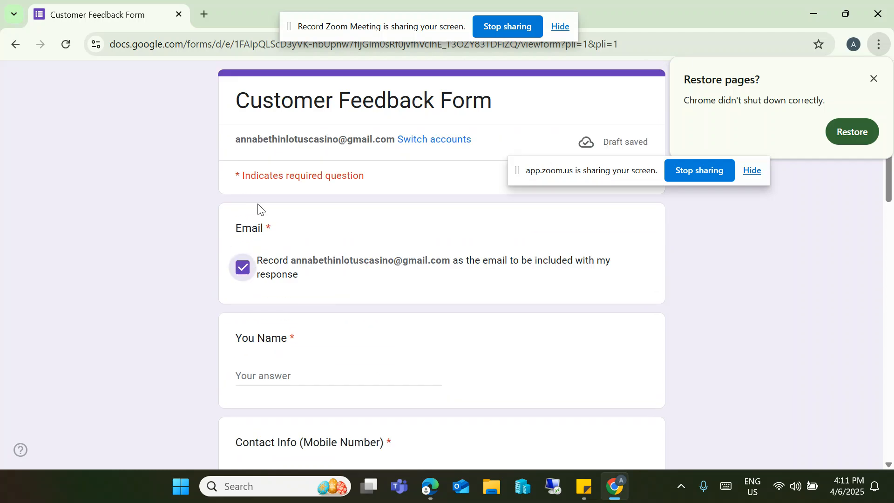
scroll(282, 226, "down", 5)
scroll(286, 226, "up", 5)
- Fill the Contact Info answer with pasted emojis after a first attempt to advance
scroll(431, 332, "down", 2)
scroll(432, 328, "down", 3)
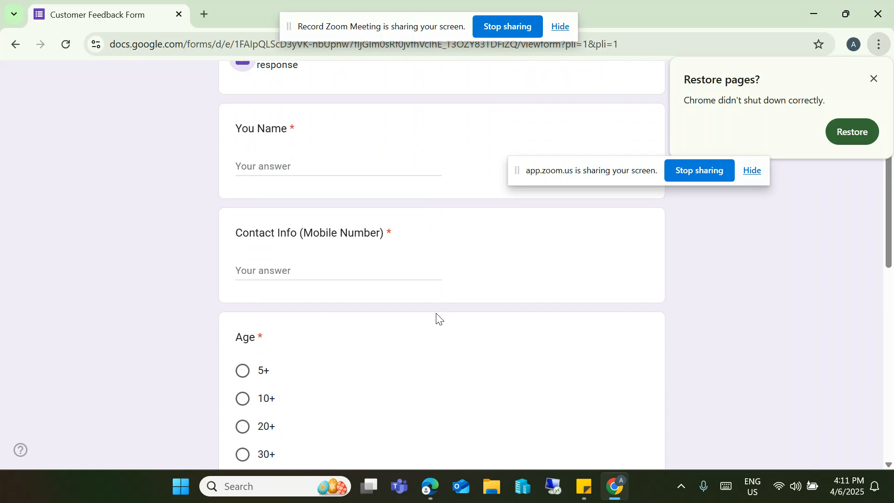
scroll(439, 312, "down", 12)
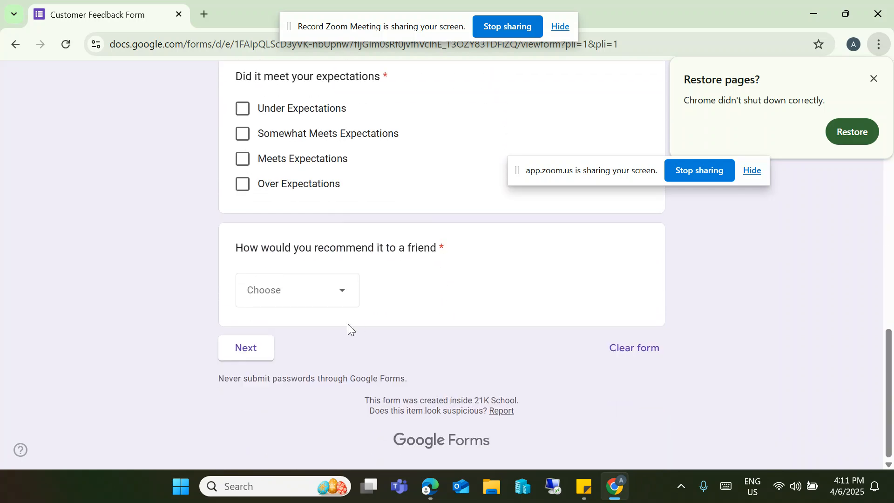
left_click(254, 353)
scroll(298, 298, "down", 6)
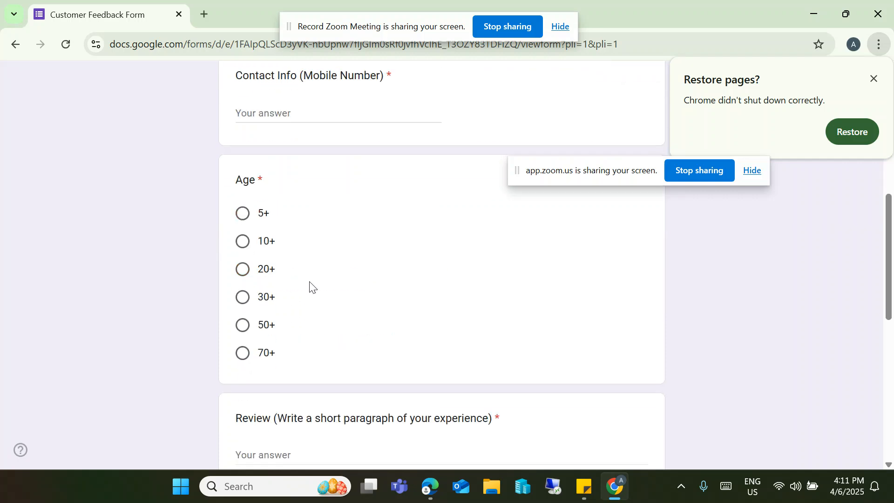
scroll(298, 256, "up", 6)
type("ddW")
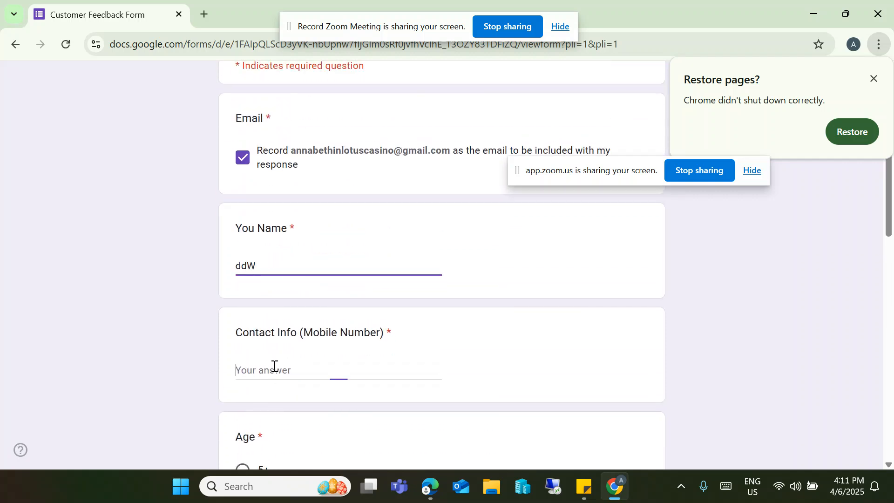
type("😁😁😁")
- Paste emojis into the Review answer and rate the experience Under Expectations
scroll(347, 371, "down", 5)
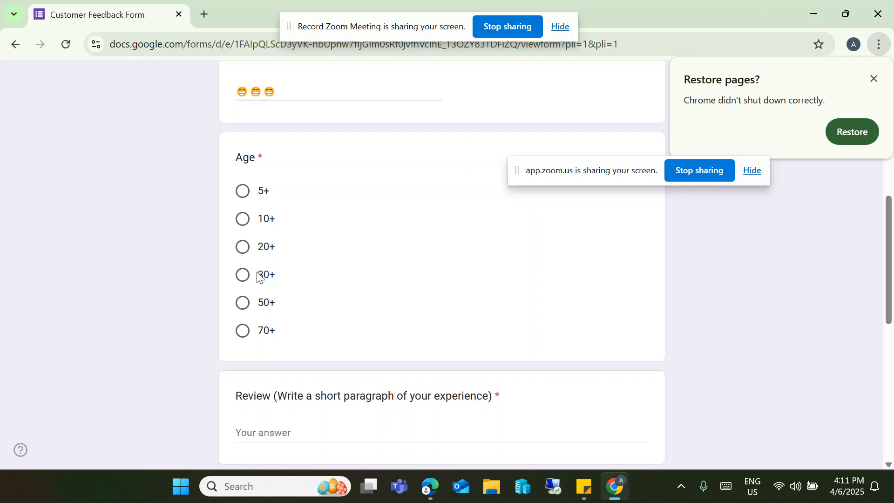
scroll(255, 344, "down", 4)
left_click(272, 224)
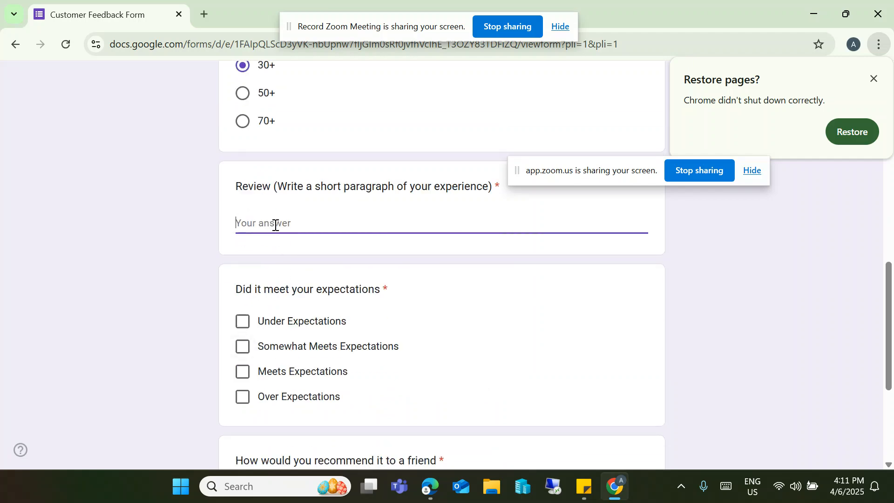
type("😀😀😀")
left_click(298, 322)
- Answer Maybe to the recommendation question and continue to the Thank You section
scroll(312, 349, "down", 4)
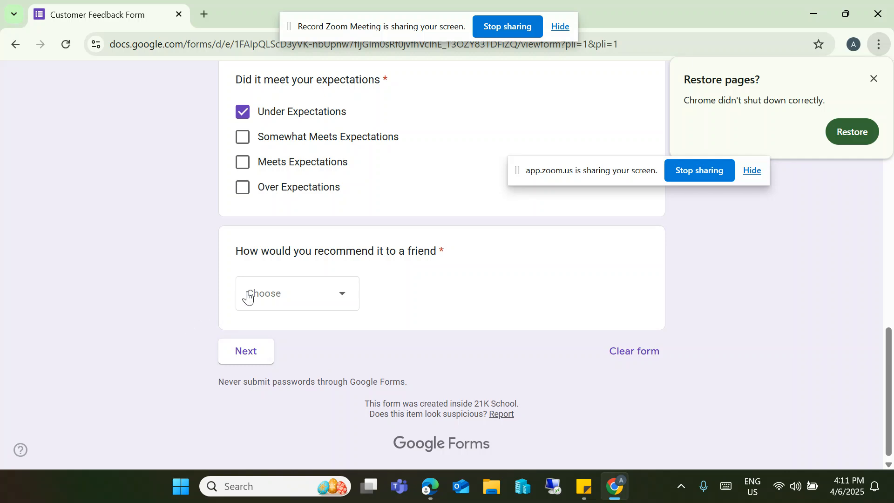
left_click(247, 296)
left_click(317, 376)
left_click(246, 351)
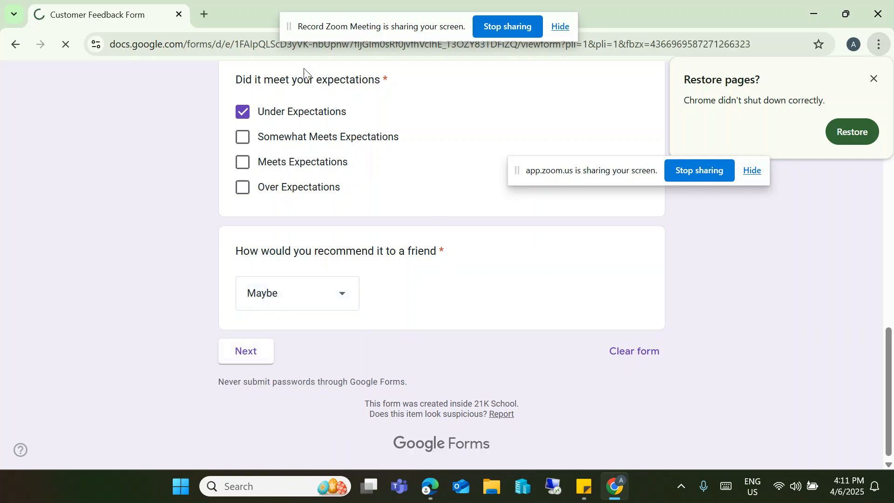
- Highlight the Thank You message, submit the response, and stop sharing the tab
left_click_drag(238, 252, 559, 241)
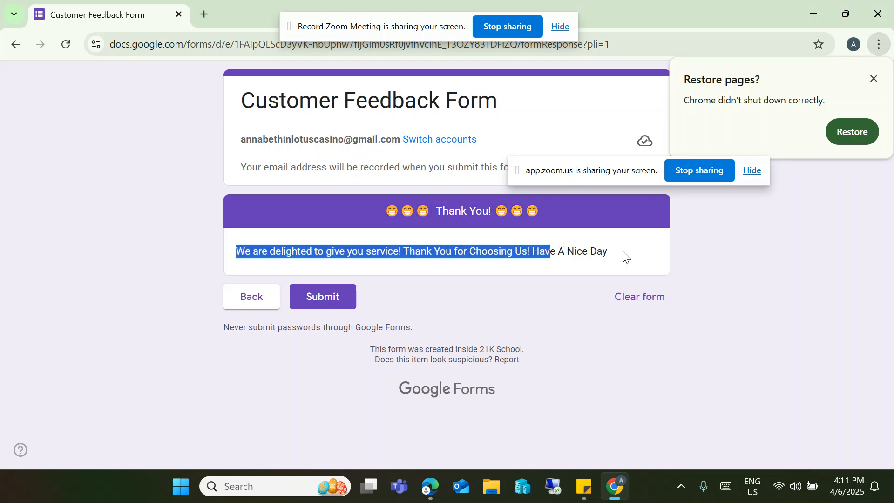
left_click_drag(624, 256, 363, 205)
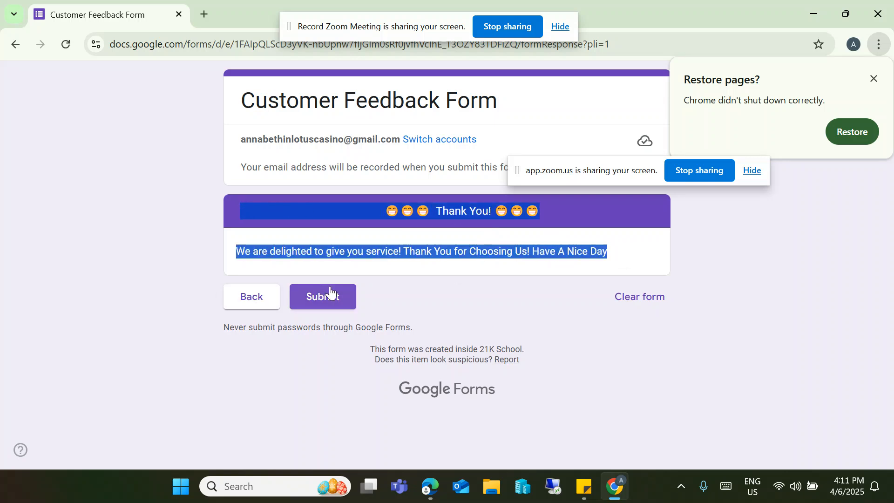
left_click(324, 304)
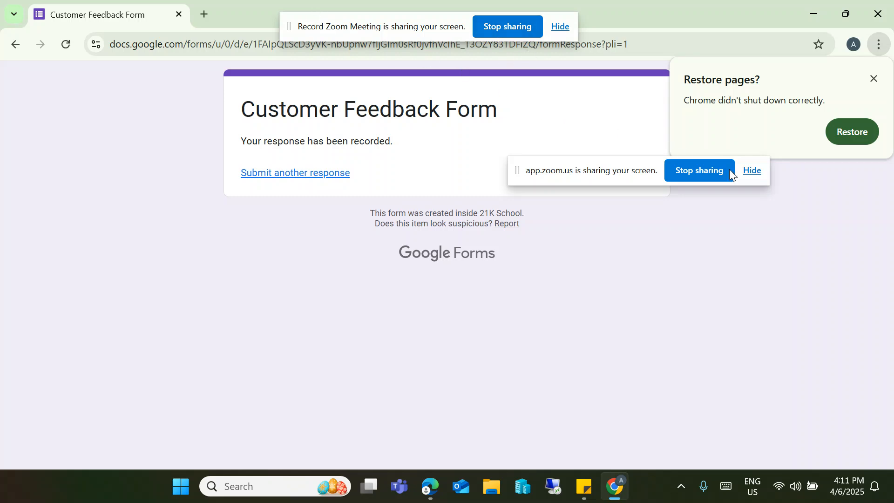
left_click(684, 174)
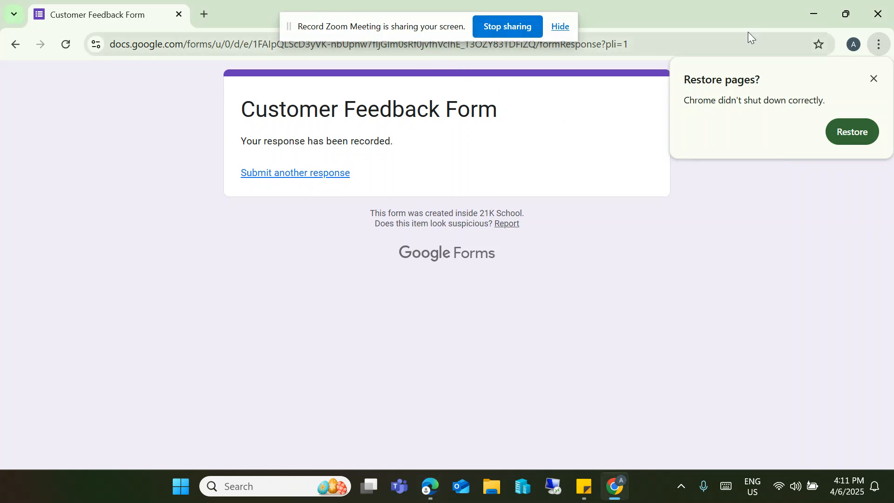
- Minimise Chrome and bring forward the Edge window showing the Zoom meeting tab
left_click(814, 15)
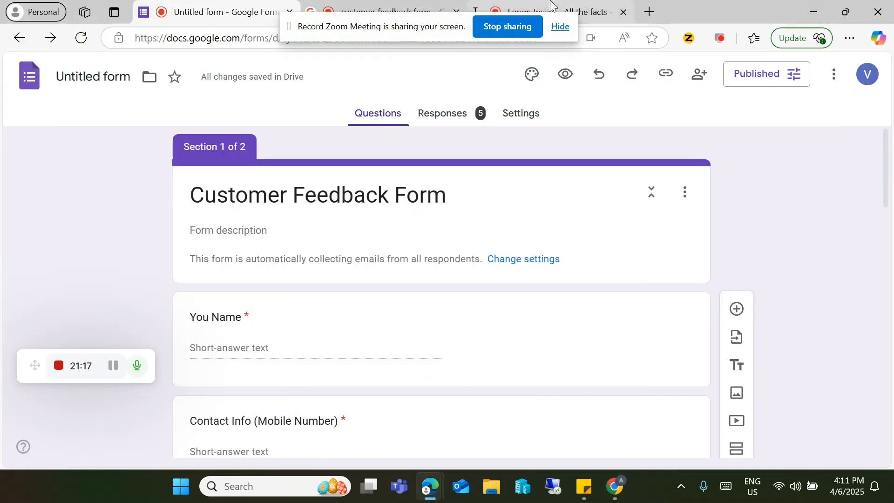
left_click(340, 6)
mouse_move(438, 485)
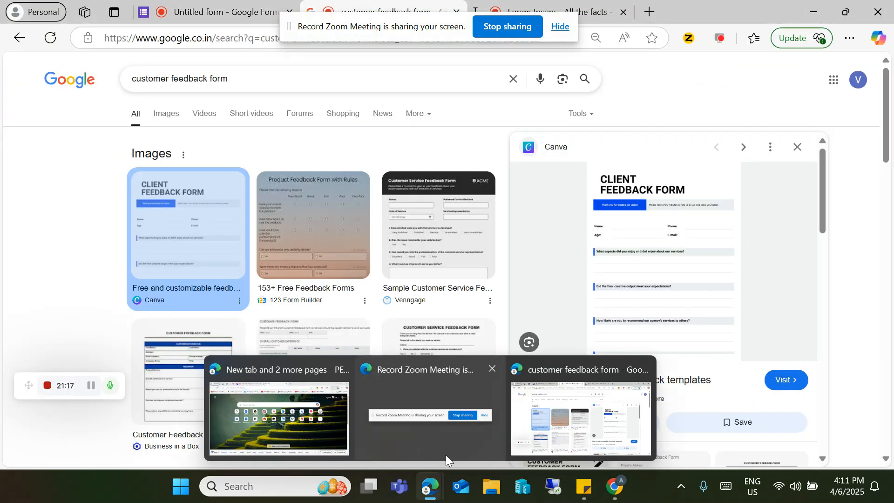
mouse_move(296, 439)
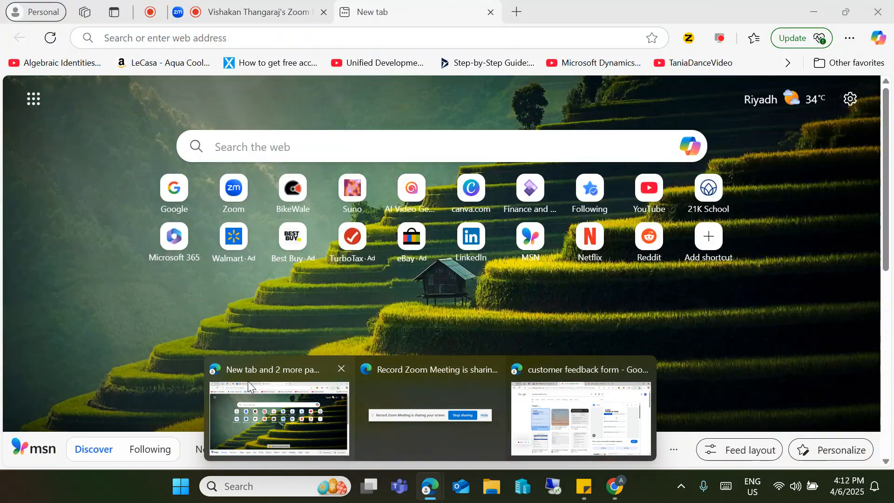
left_click(247, 380)
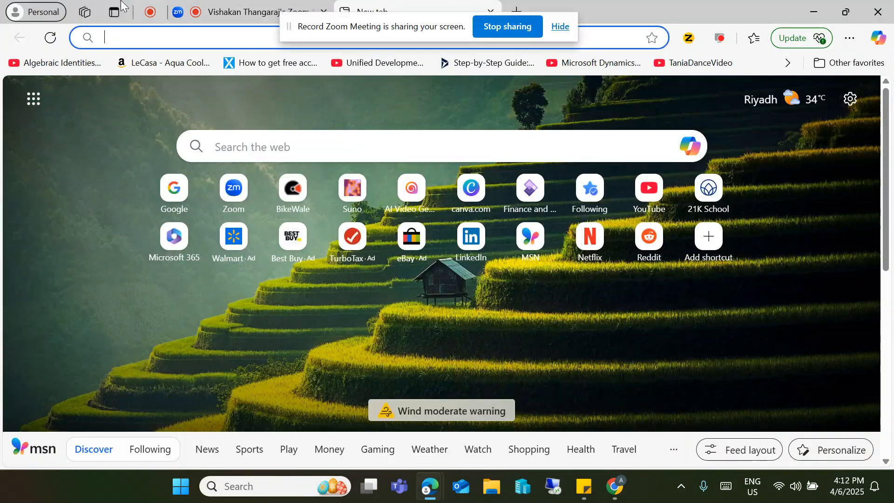
left_click(170, 5)
left_click(148, 10)
left_click(207, 5)
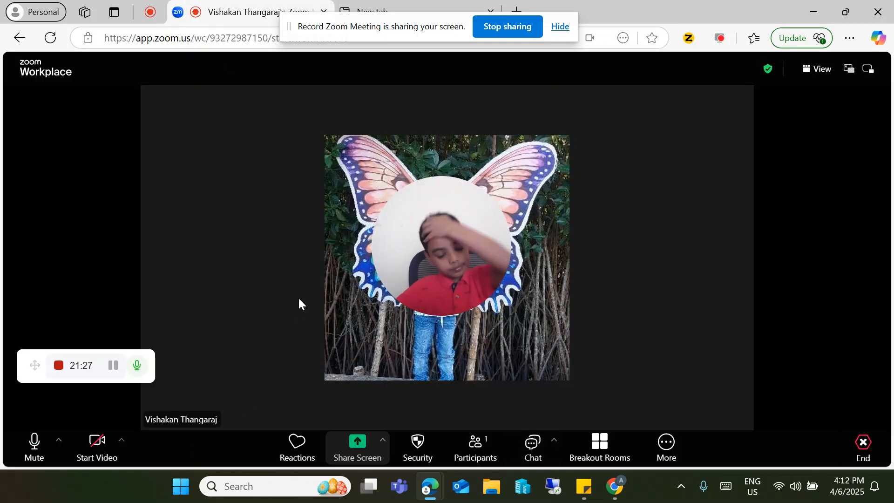
mouse_move(395, 211)
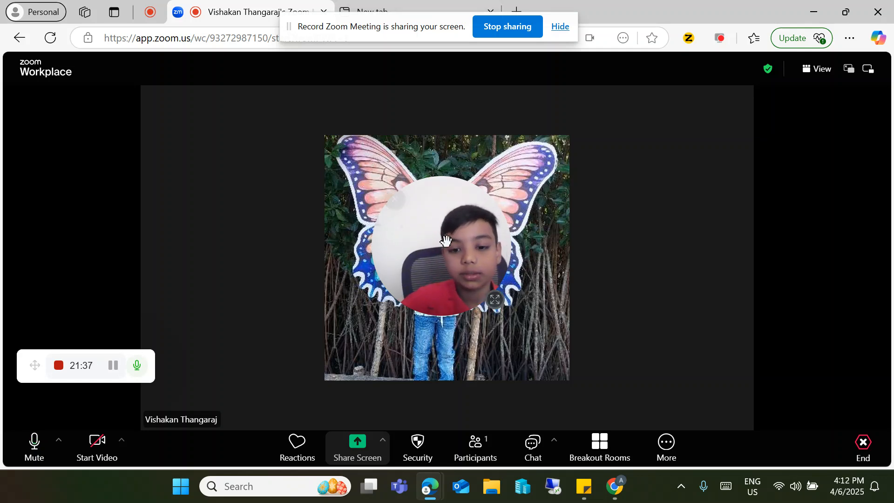
mouse_move(445, 240)
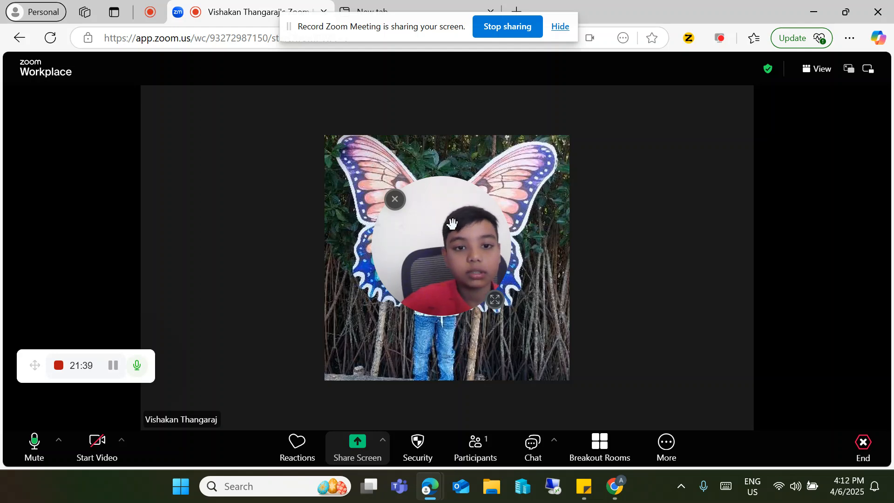